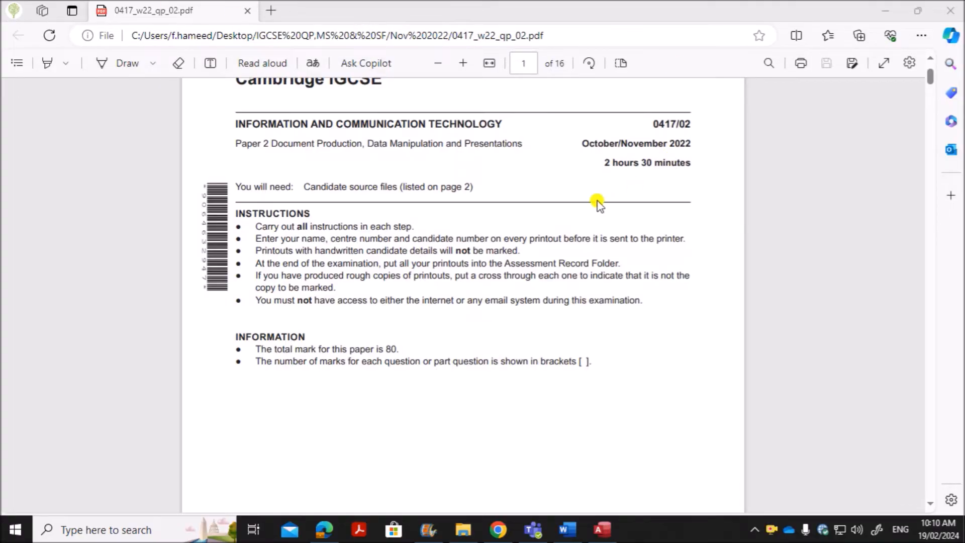
Step: Examine Task 3 – Database on page 7 of the question paper for the import file, field data types and primary key
scroll(599, 201, "down", 20)
scroll(599, 202, "down", 20)
scroll(598, 203, "down", 20)
scroll(598, 202, "up", 3)
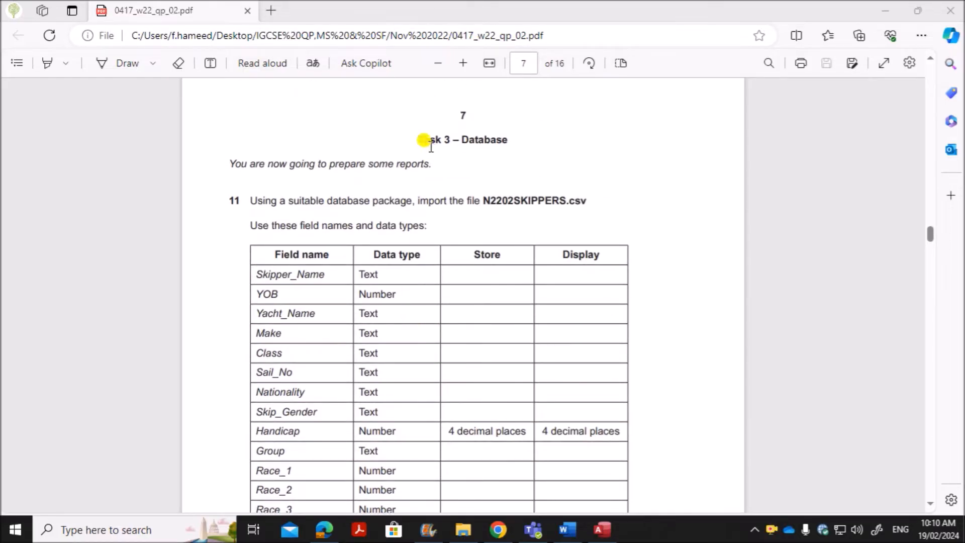
left_click_drag(418, 136, 515, 143)
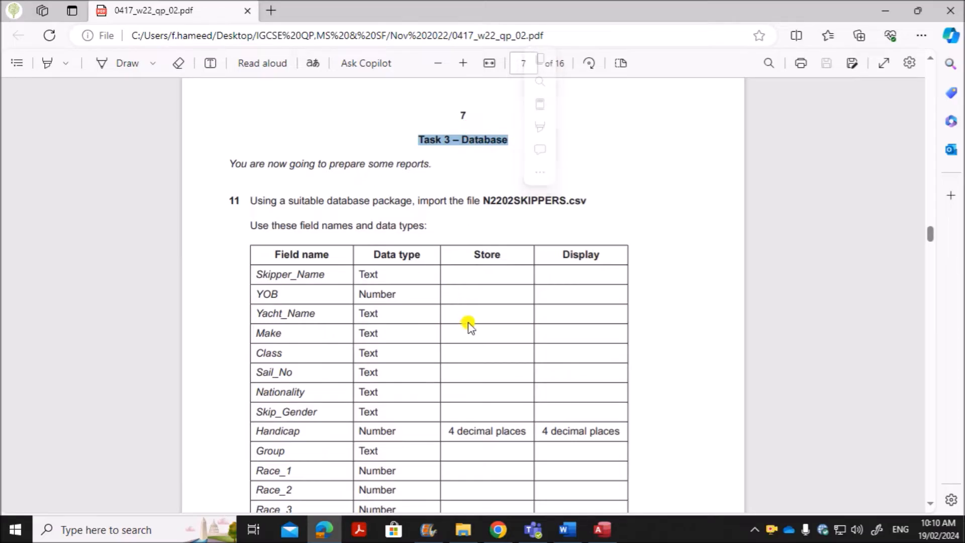
left_click_drag(359, 200, 406, 201)
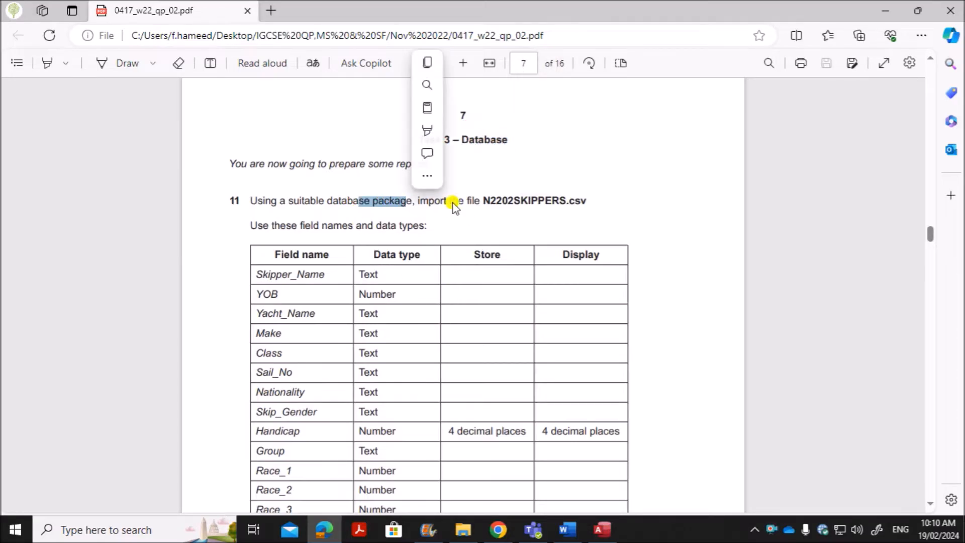
left_click_drag(509, 200, 582, 201)
left_click(551, 283)
scroll(518, 483, "down", 4)
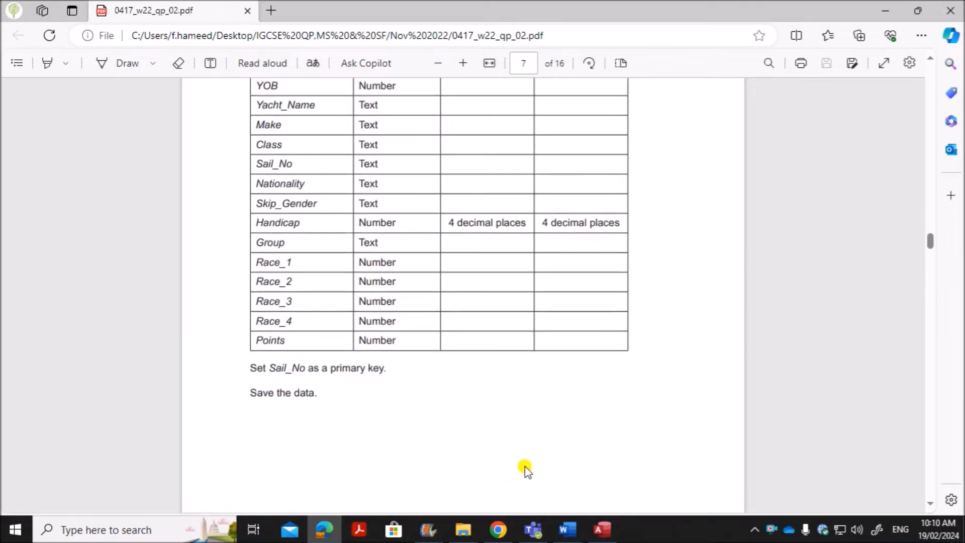
scroll(524, 452, "up", 1)
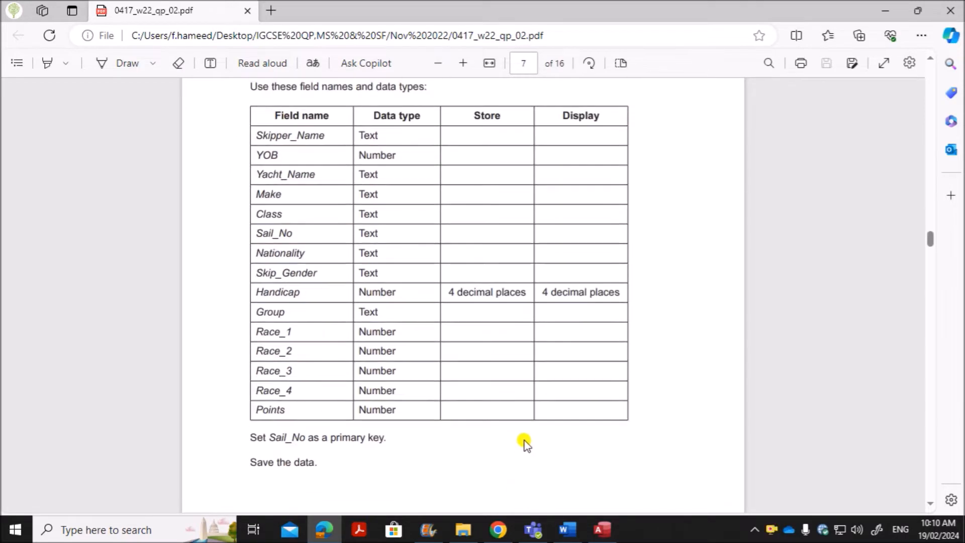
Step: Switch to Access, create a blank database named n22 in the Desktop Nov 2022 folder, and close the empty default table
left_click(599, 532)
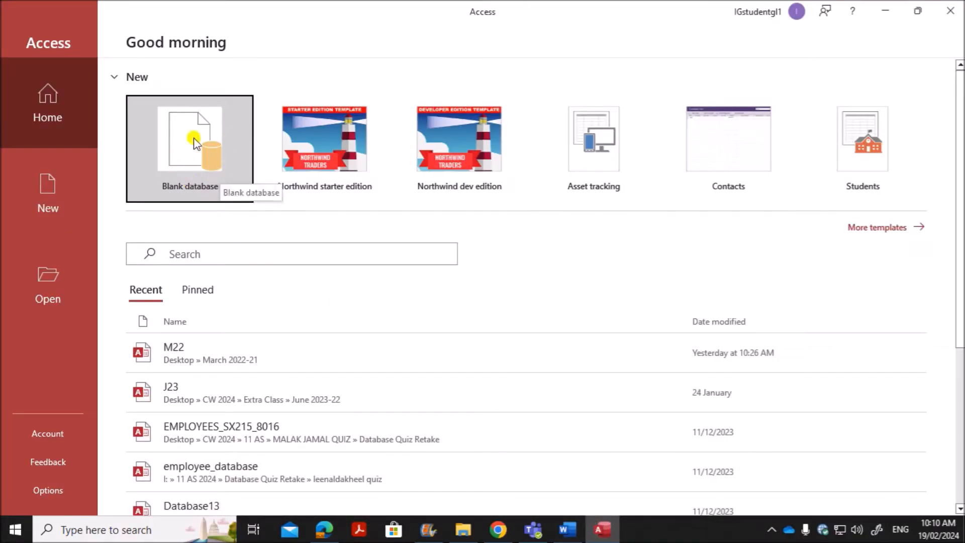
left_click(199, 165)
left_click(698, 183)
left_click_drag(188, 176, 204, 140)
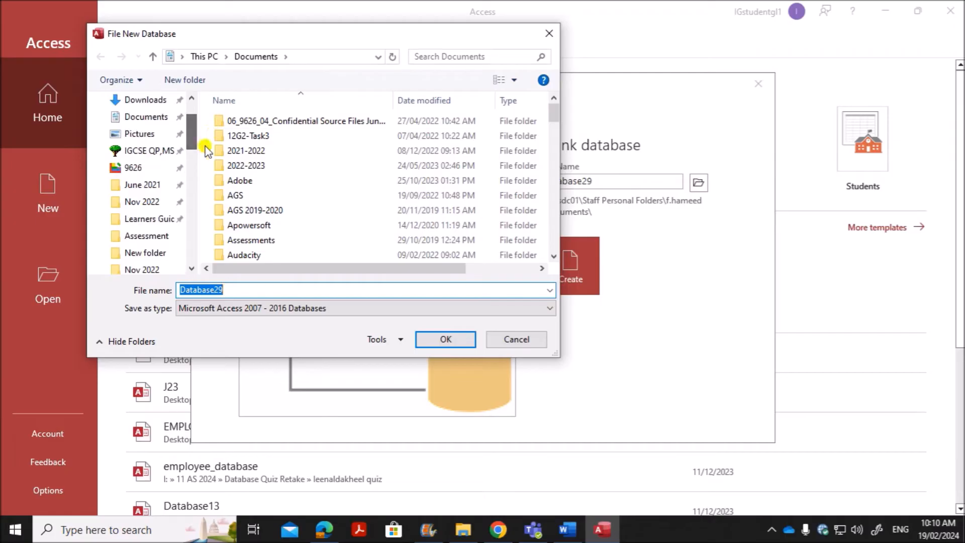
left_click(160, 202)
left_click(233, 291)
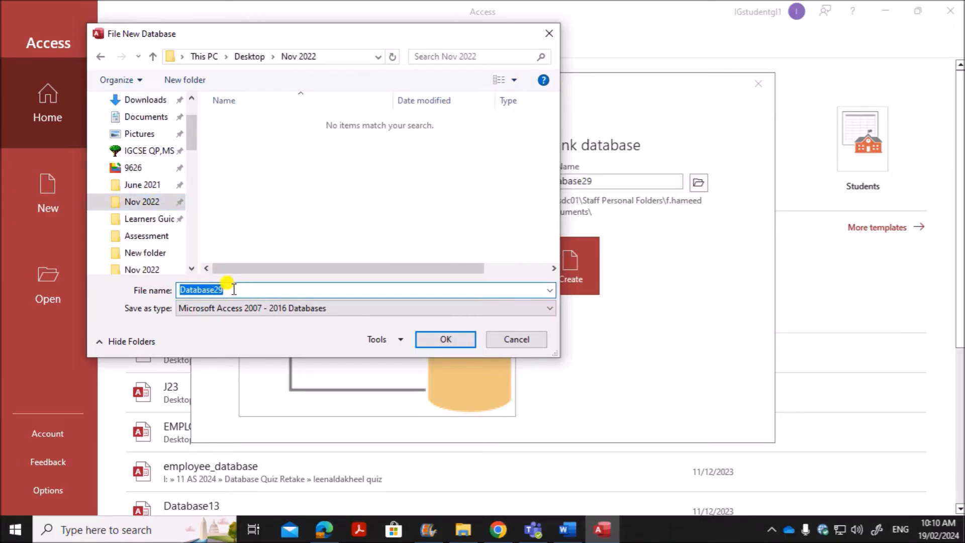
type("n22")
left_click(451, 339)
left_click(565, 262)
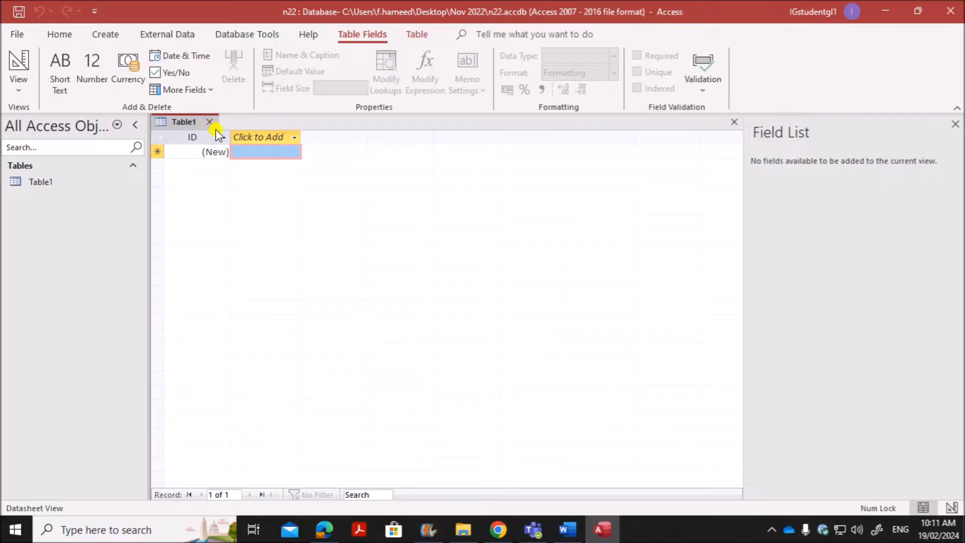
left_click(210, 122)
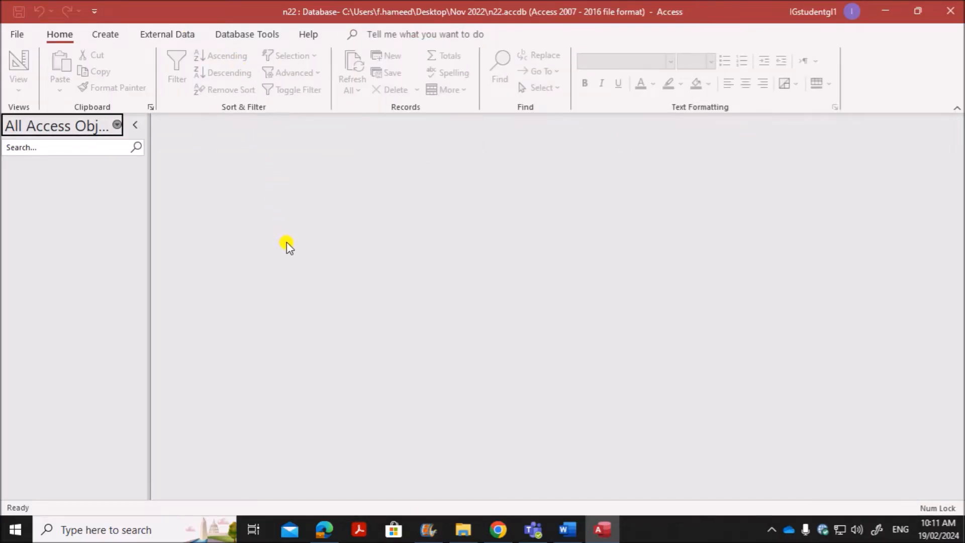
Step: Start a text file import of N2202SKIPPERS.csv from the Desktop Nov 2022 folder into a new table
left_click(152, 39)
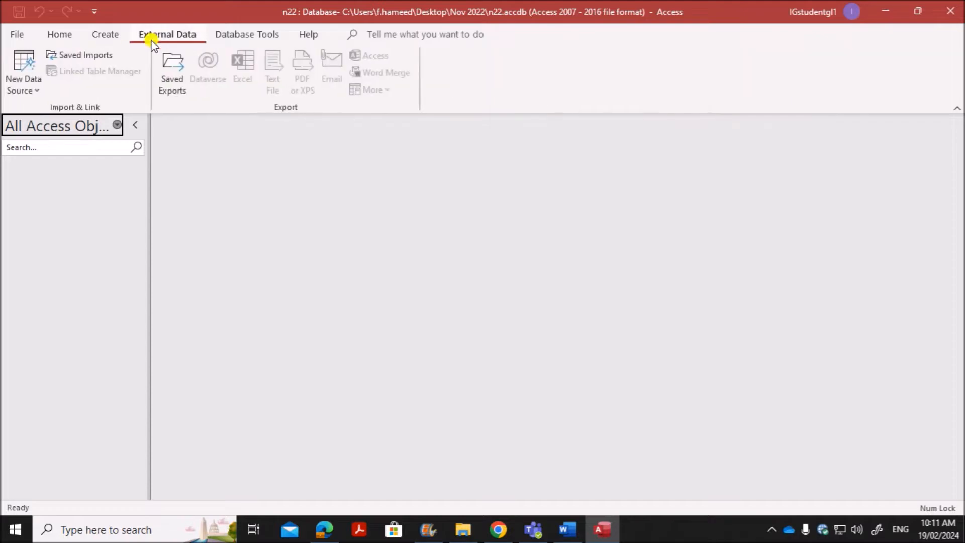
left_click(39, 91)
mouse_move(73, 115)
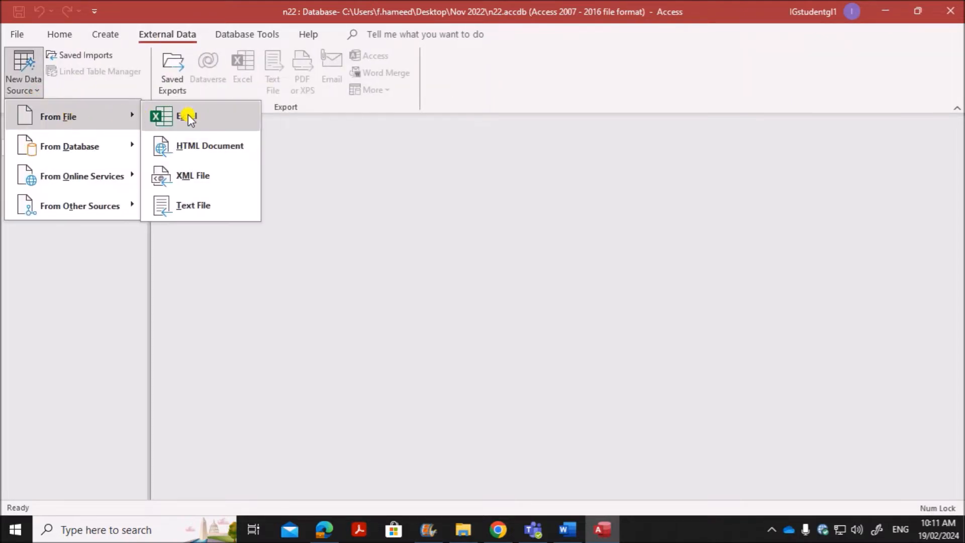
left_click(200, 209)
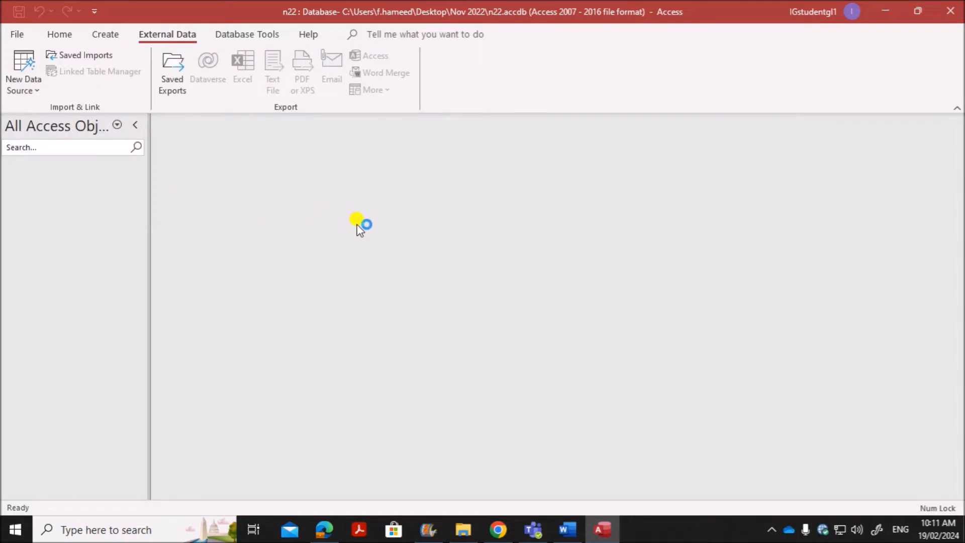
left_click(686, 167)
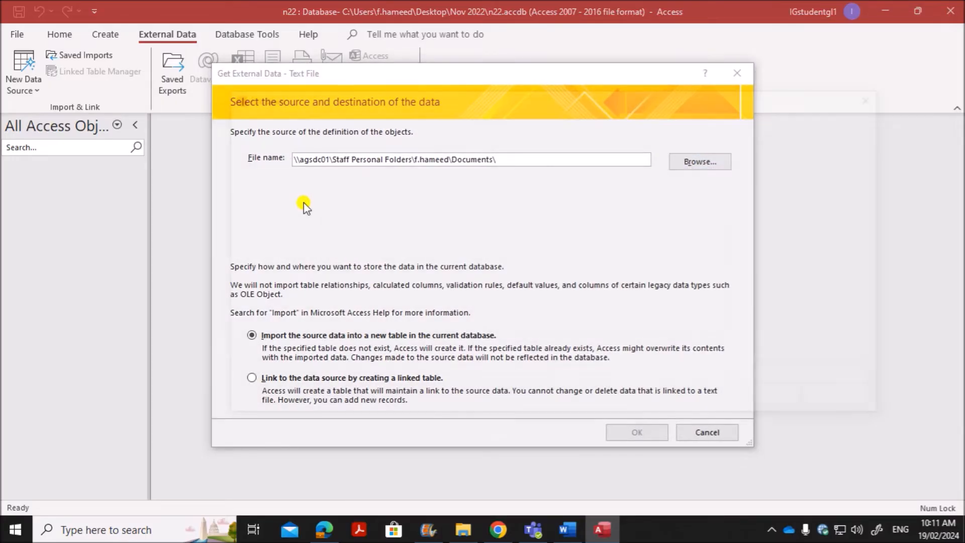
left_click_drag(319, 223, 317, 195)
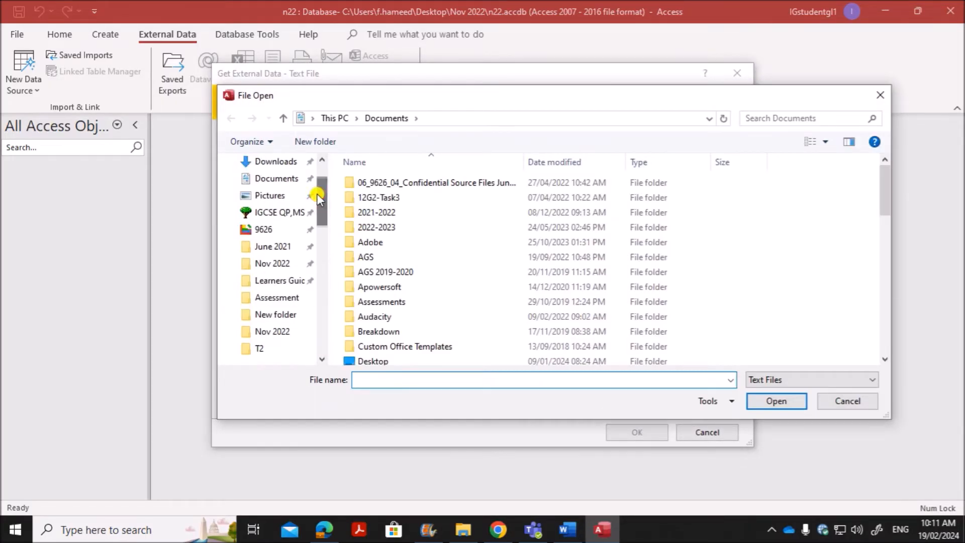
left_click(278, 331)
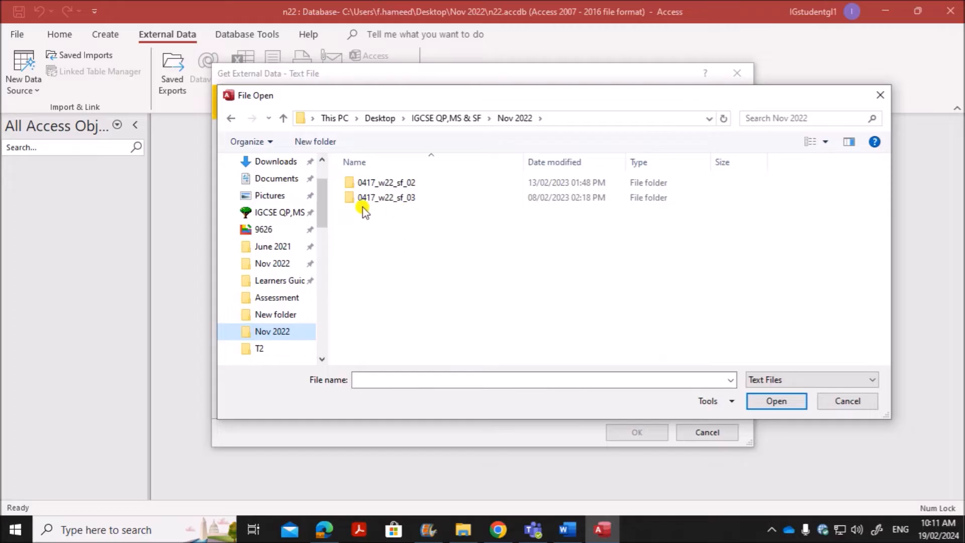
left_click(259, 264)
double_click(408, 227)
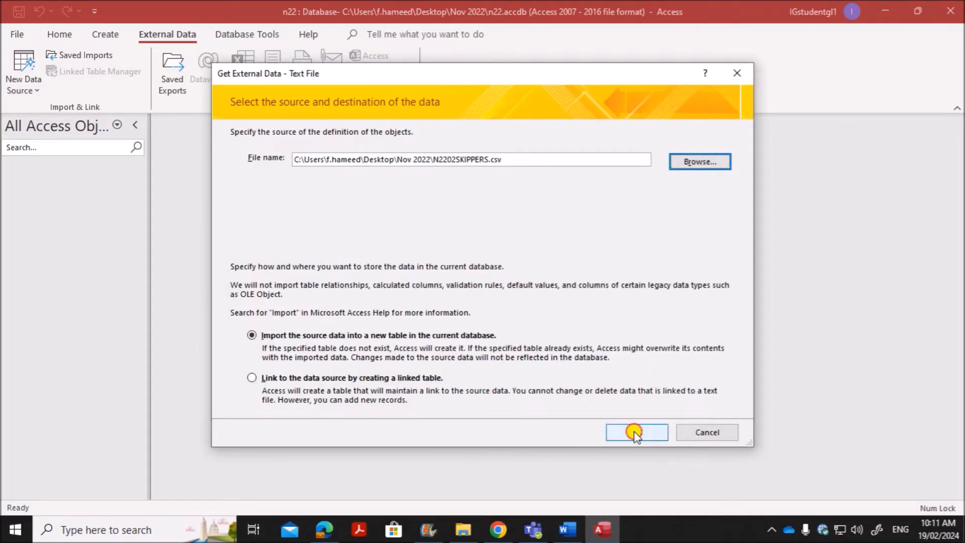
left_click(635, 430)
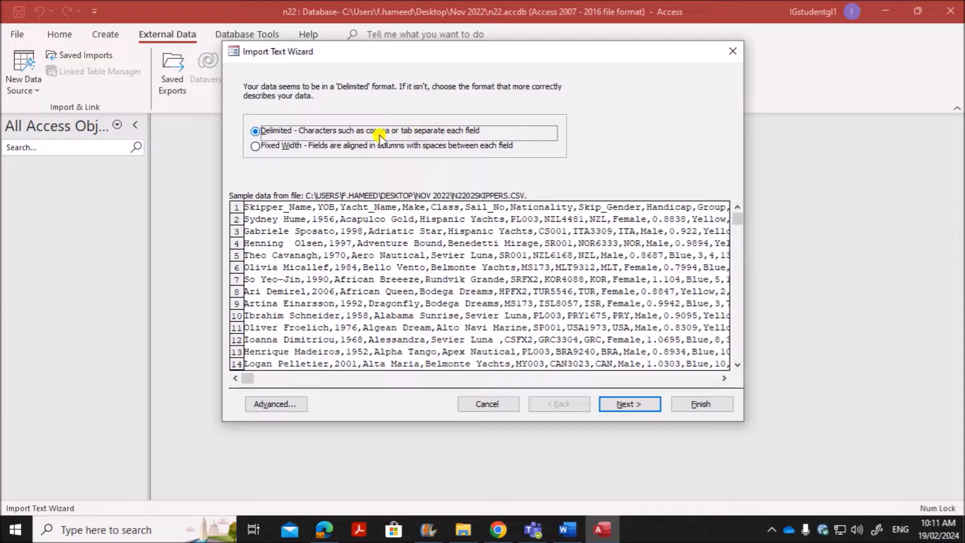
Step: Set the import to delimited with comma separators and first row containing field names, and proceed to the primary key settings
left_click(623, 402)
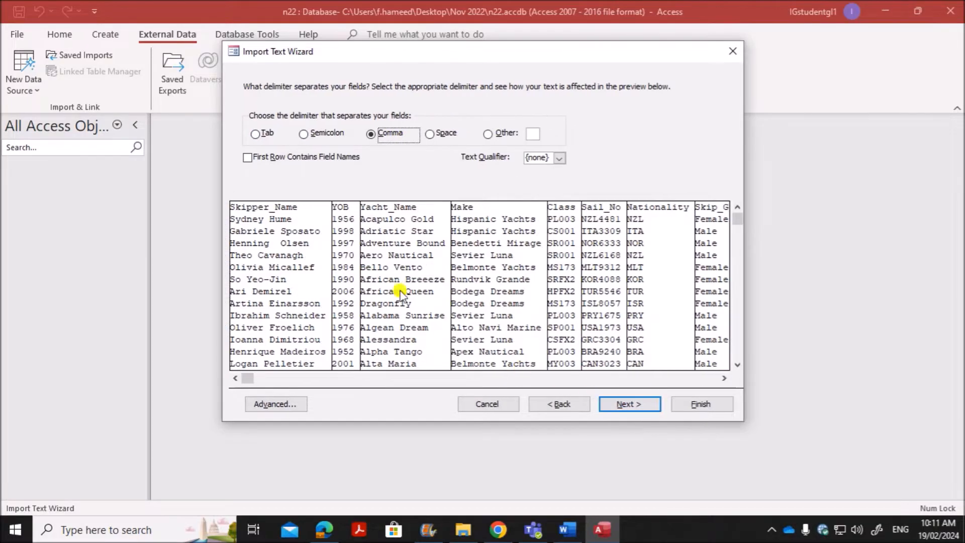
left_click(283, 160)
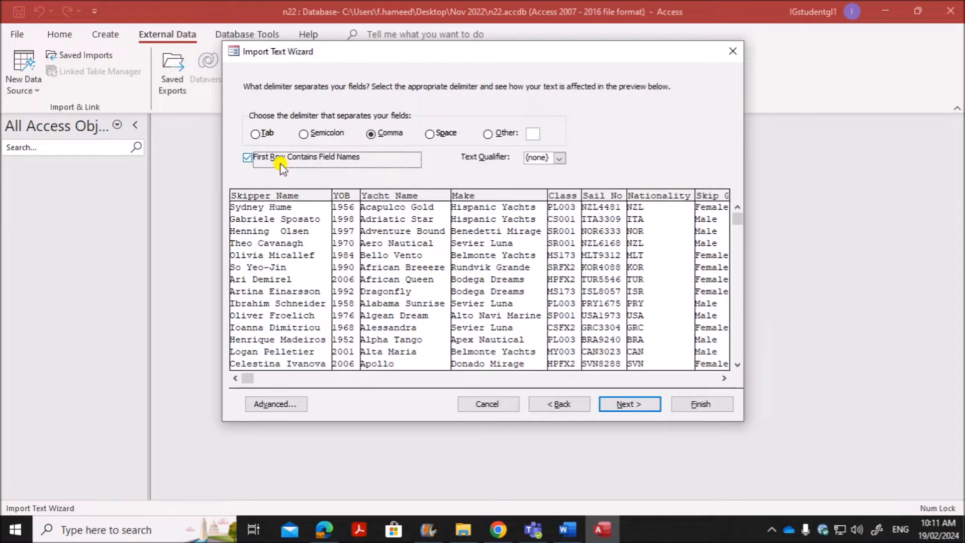
left_click(628, 404)
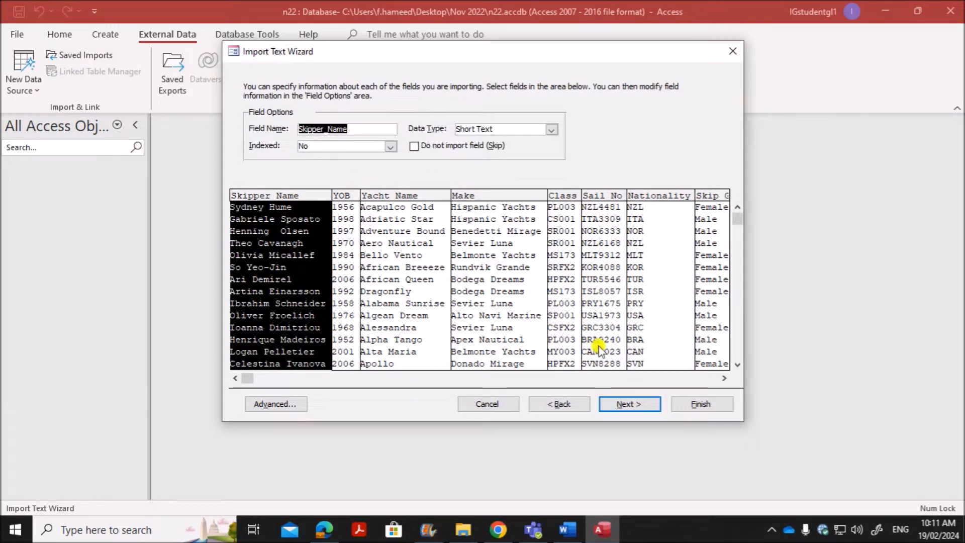
left_click(629, 403)
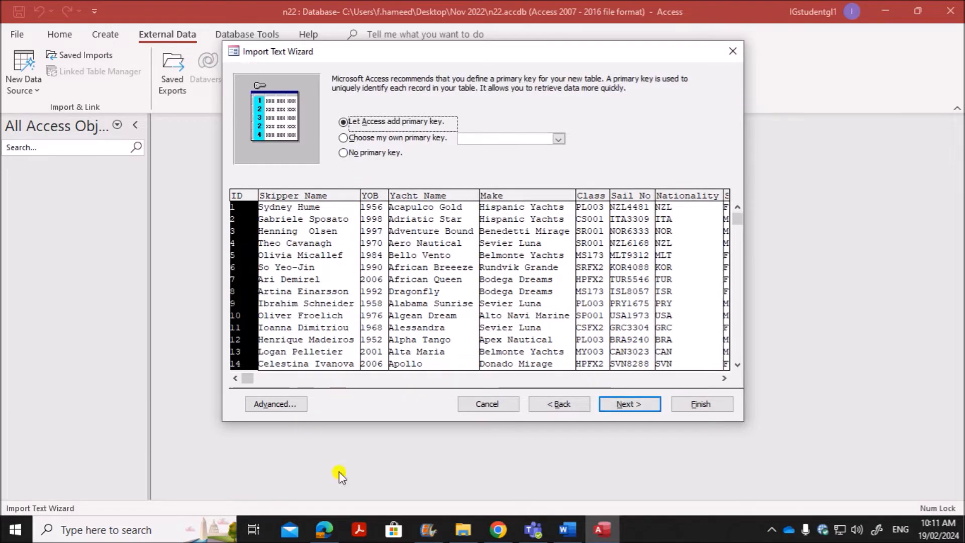
Step: Check the primary key requirement in the question paper in Edge, and choose Sail_No as the primary key in the Access import
left_click(329, 534)
scroll(347, 382, "up", 3)
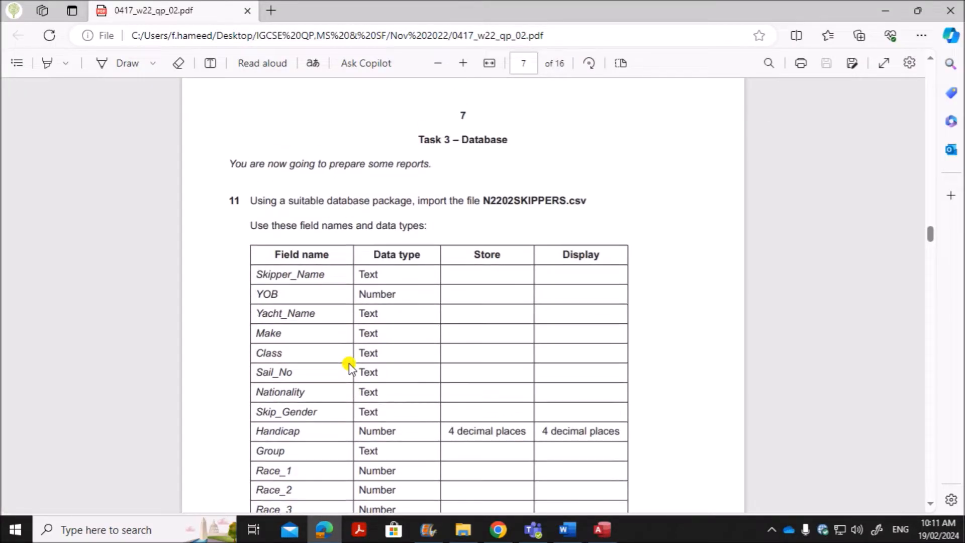
scroll(350, 370, "down", 3)
left_click_drag(272, 442, 389, 435)
left_click(569, 531)
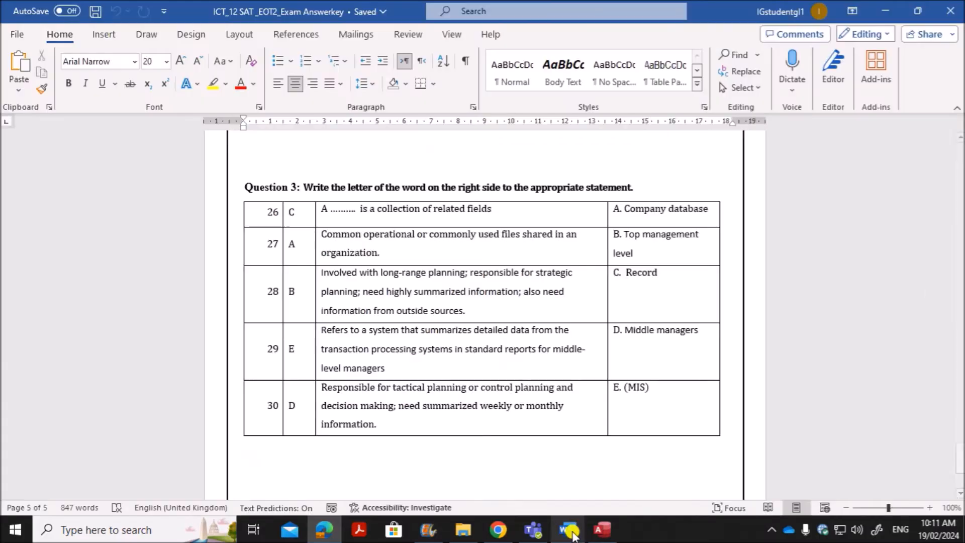
left_click(603, 530)
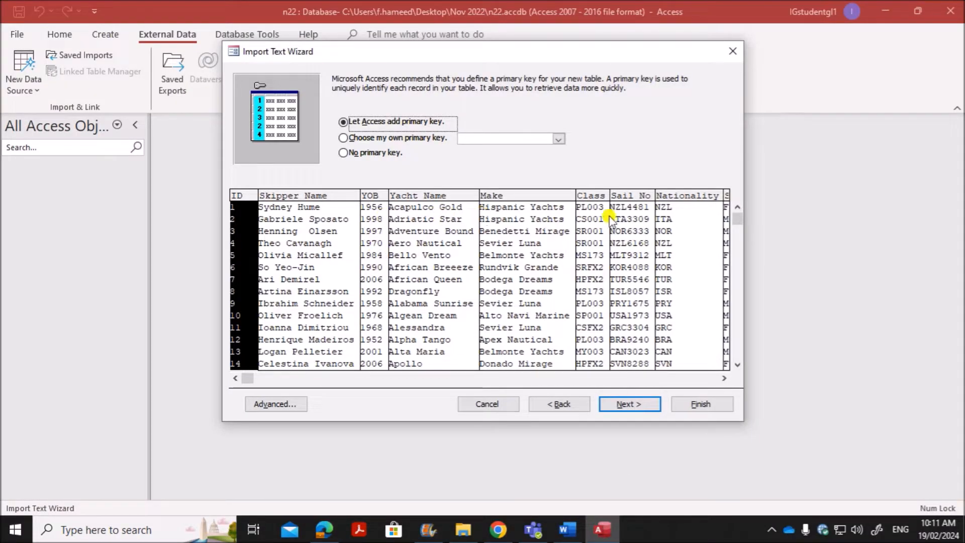
left_click(637, 216)
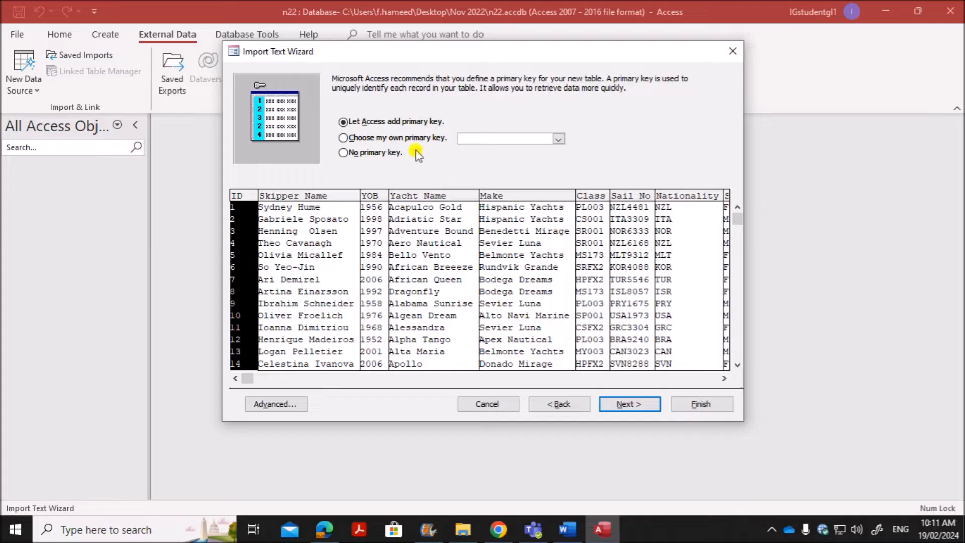
left_click(372, 138)
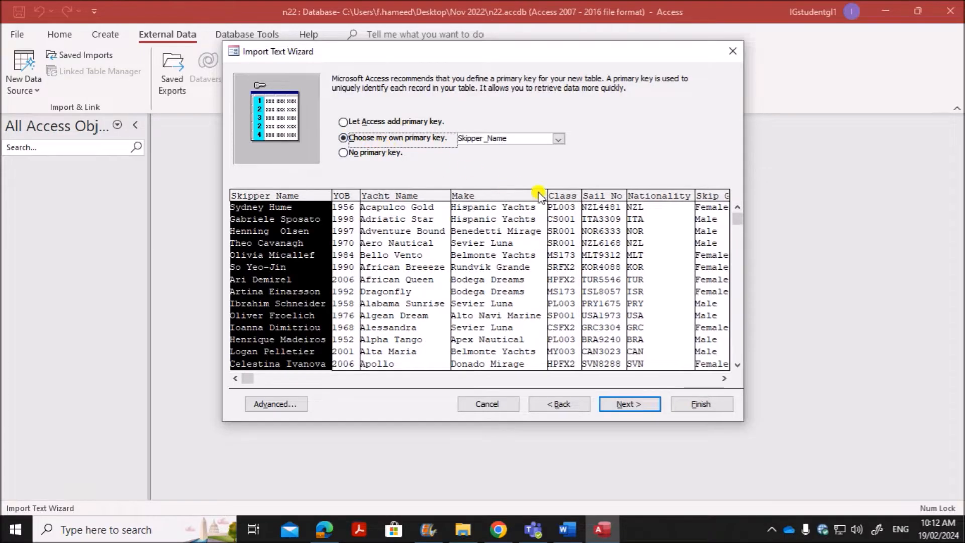
left_click(601, 221)
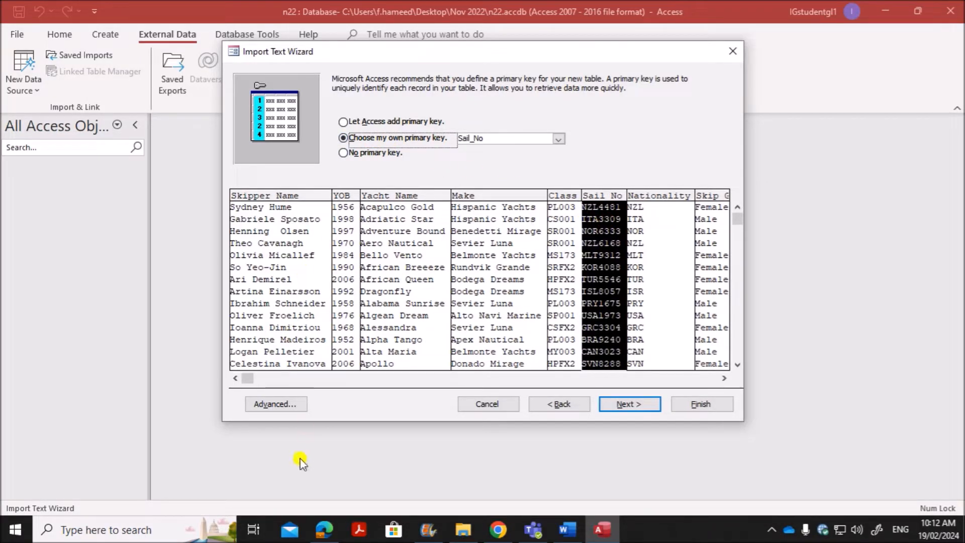
Step: Open the advanced import specification, and check the data types required for Skipper_Name to Skip_Gender in the question paper in Edge
left_click(266, 405)
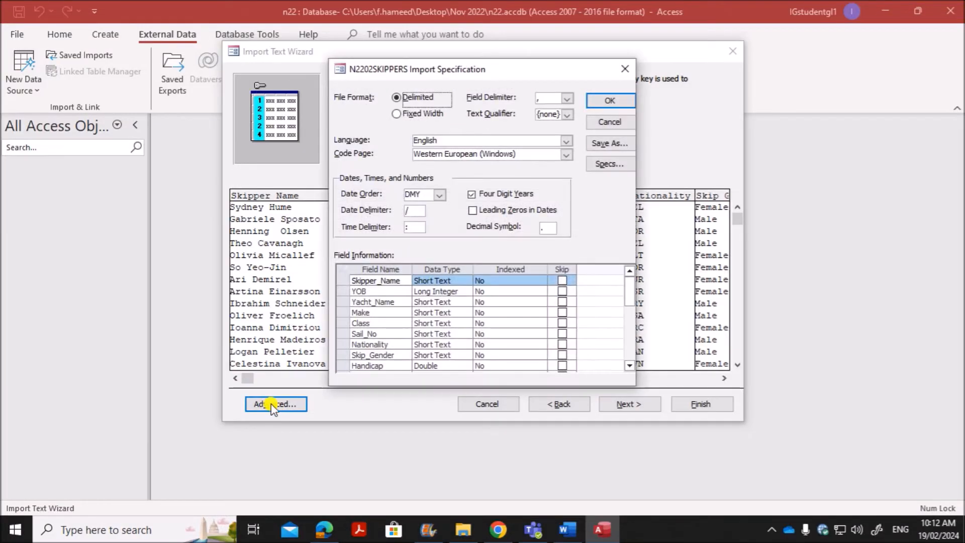
left_click(325, 529)
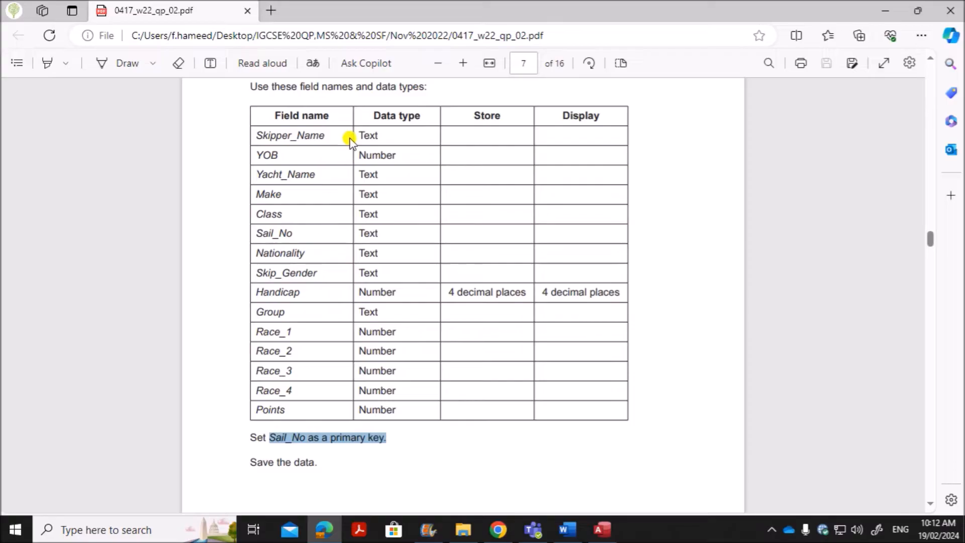
left_click_drag(354, 136, 382, 136)
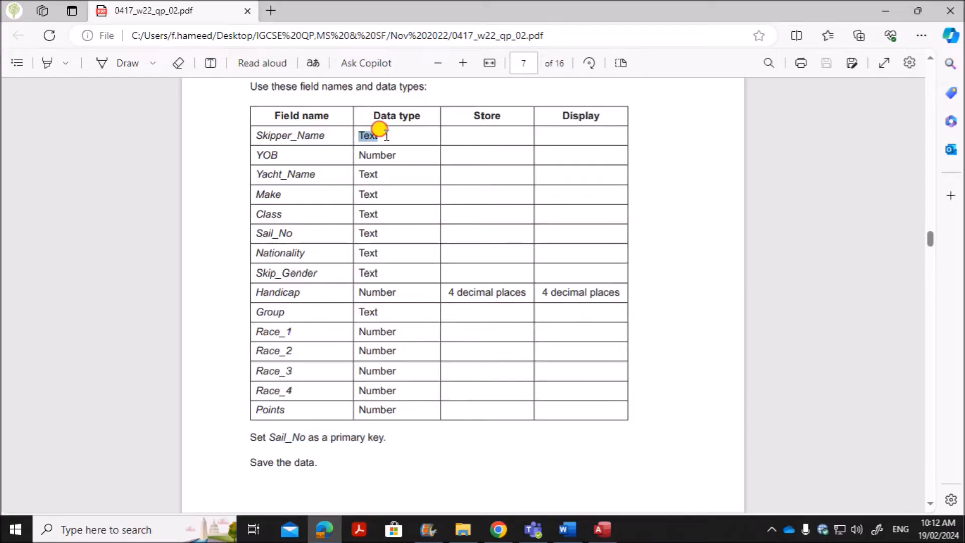
left_click(358, 151)
left_click_drag(361, 174, 374, 274)
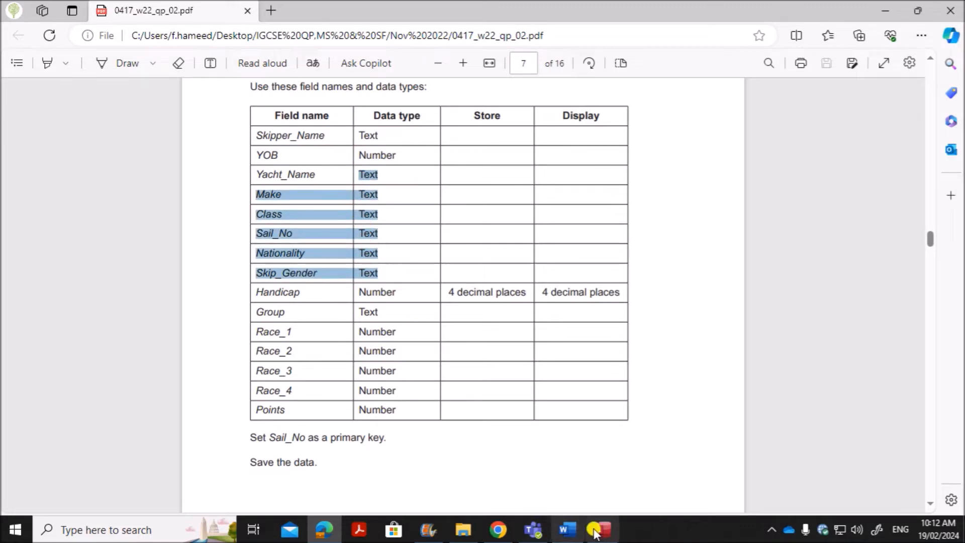
Step: Switch back to Access and review the data types of fields Skipper_Name through Skip_Gender in the import specification
left_click(602, 530)
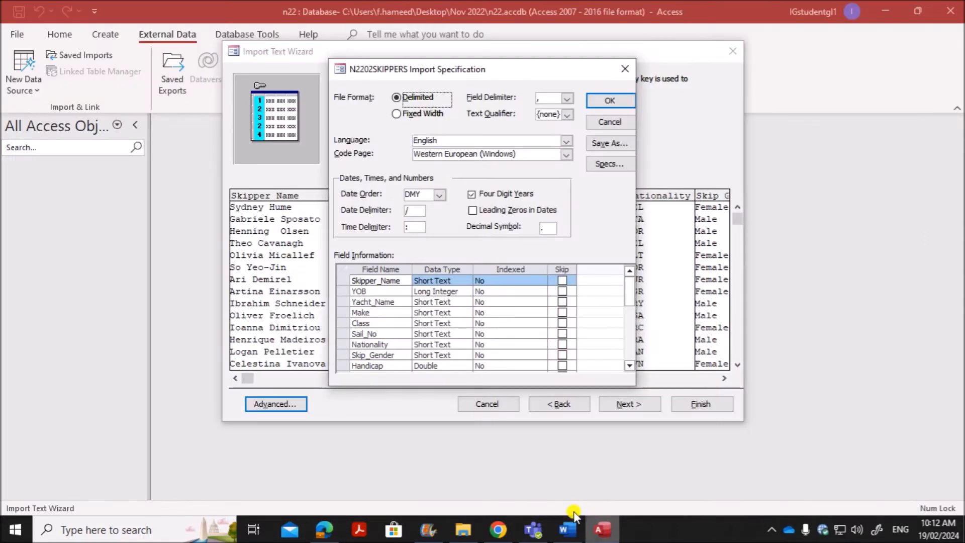
left_click(430, 280)
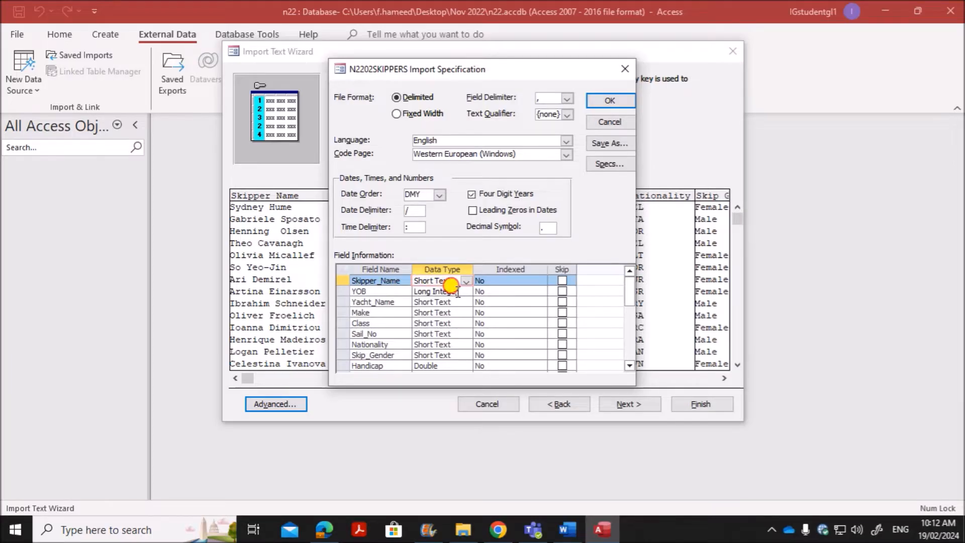
left_click(440, 292)
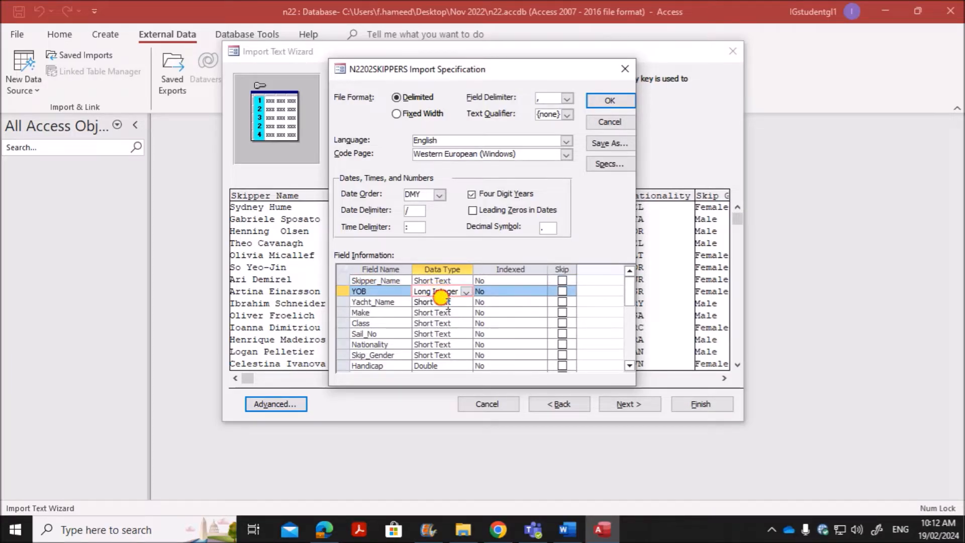
left_click(442, 302)
left_click(442, 355)
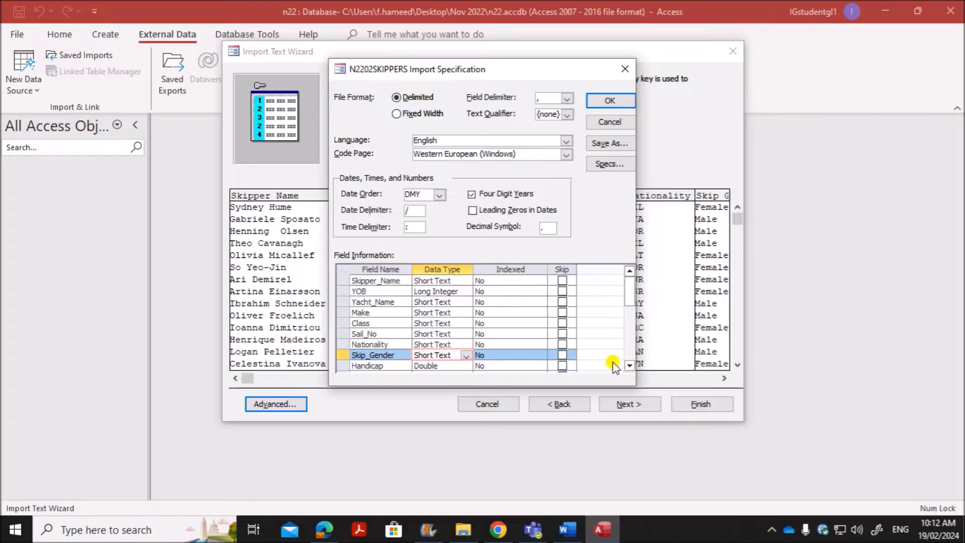
left_click(629, 369)
left_click(629, 369)
left_click(630, 368)
left_click(629, 368)
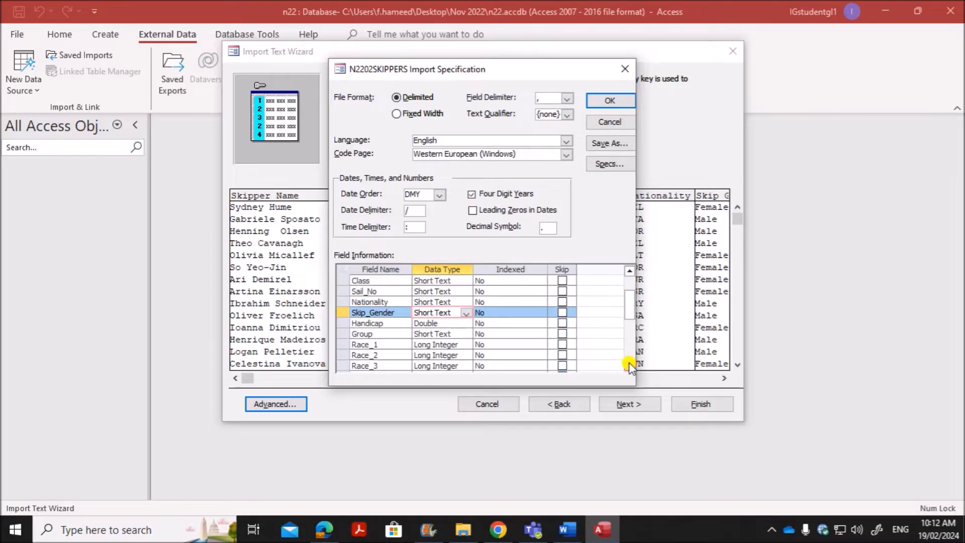
Step: Compare the Handicap and Group data types between the question paper in Edge and the import specification in Access
left_click(324, 530)
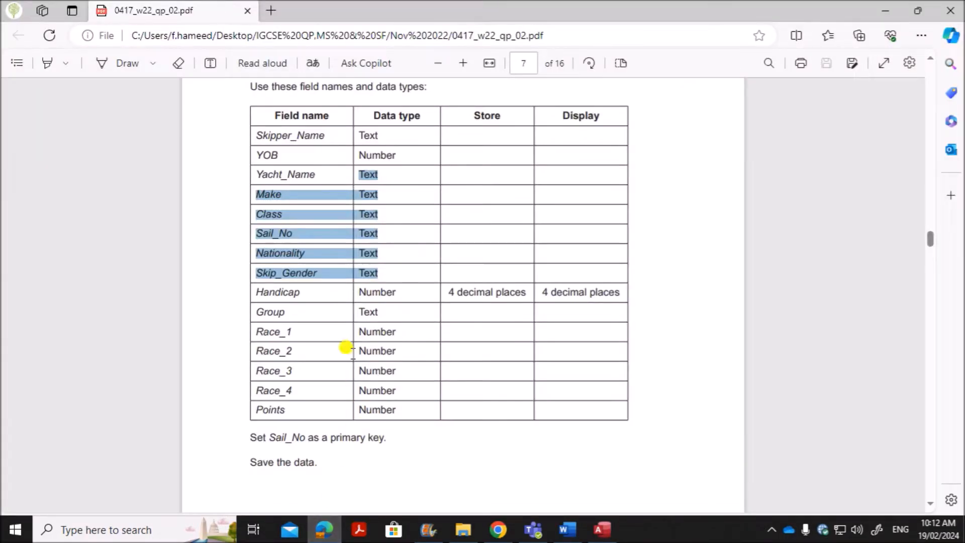
left_click_drag(362, 291, 619, 293)
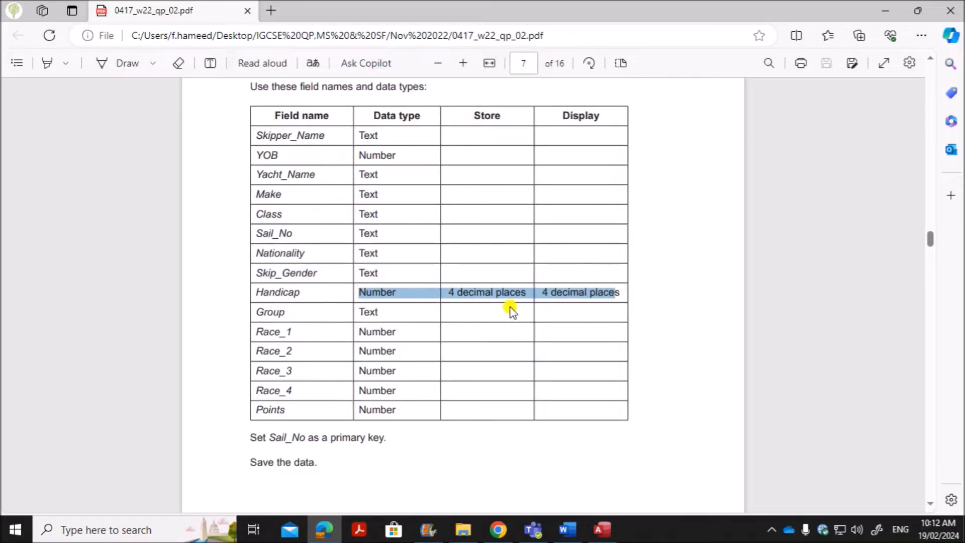
left_click(598, 529)
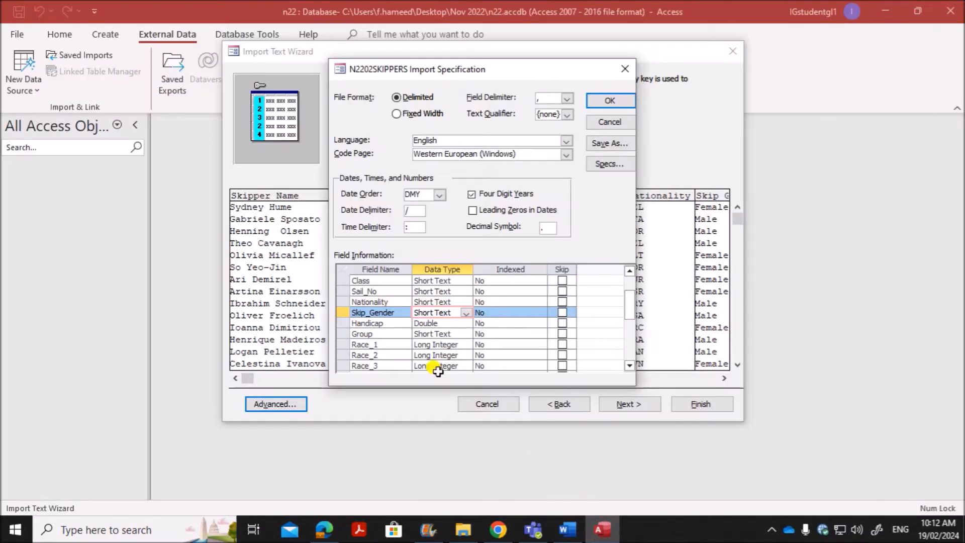
left_click(442, 323)
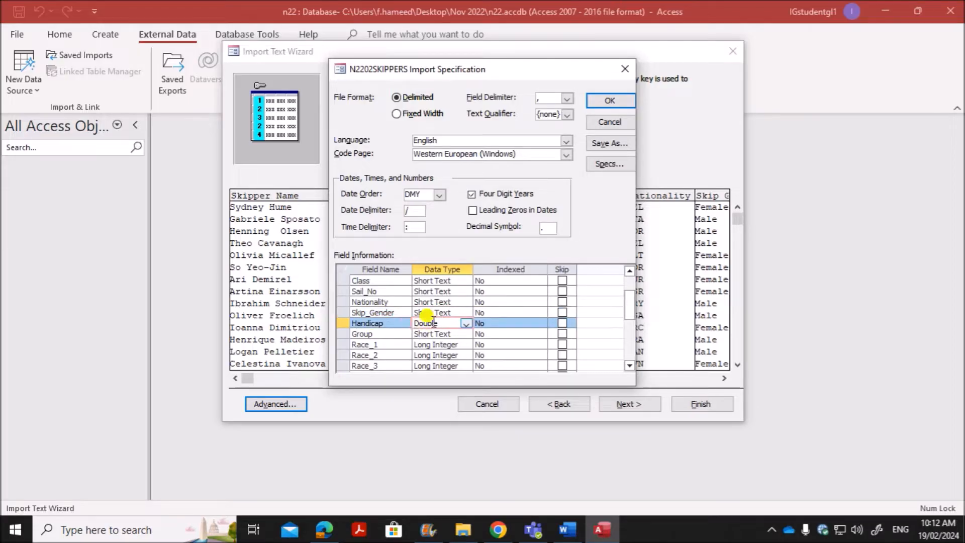
left_click(324, 528)
left_click_drag(357, 312, 378, 311)
left_click(601, 528)
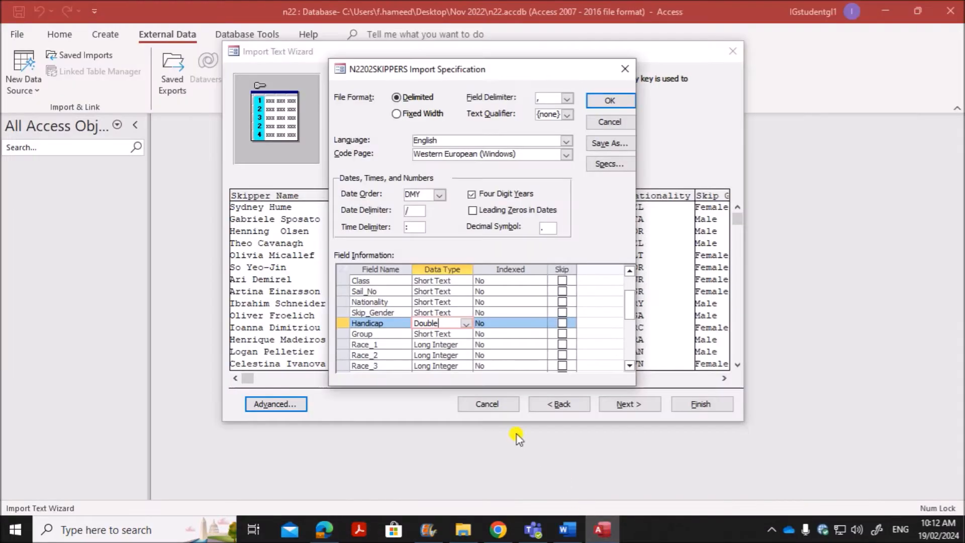
left_click(449, 334)
scroll(483, 334, "down", 2)
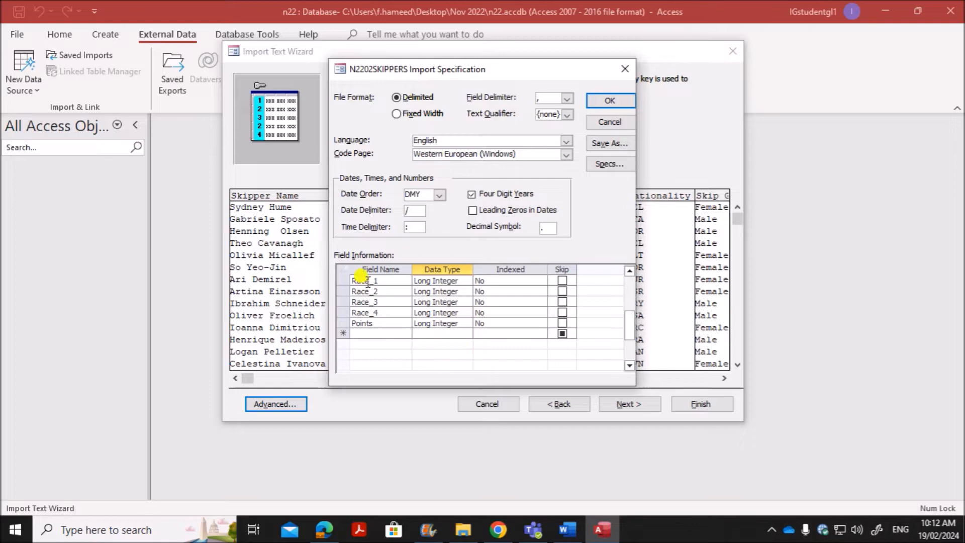
Step: Check the data types for Race_1 to Points and the Handicap decimal places requirement in the question paper in Edge
left_click(324, 529)
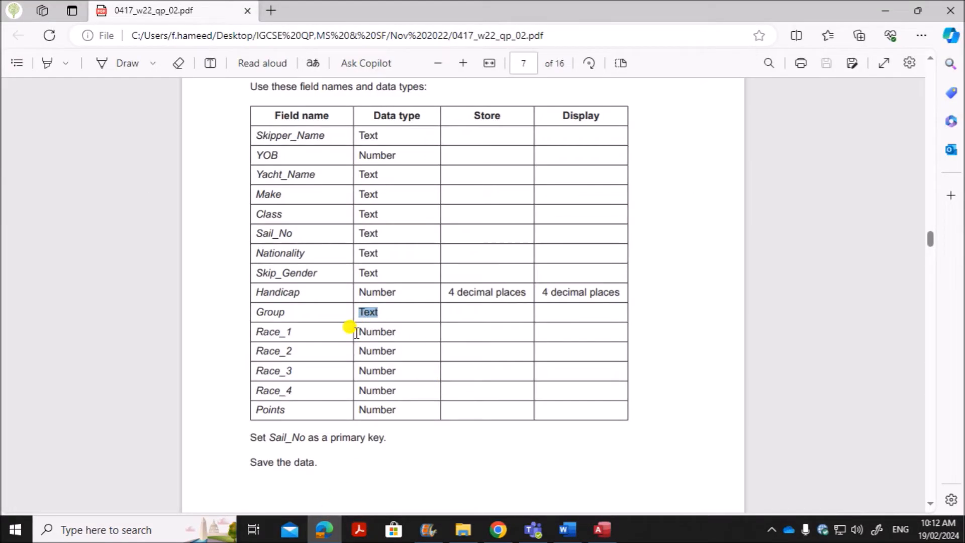
left_click_drag(356, 333, 393, 405)
right_click(405, 402)
left_click(500, 301)
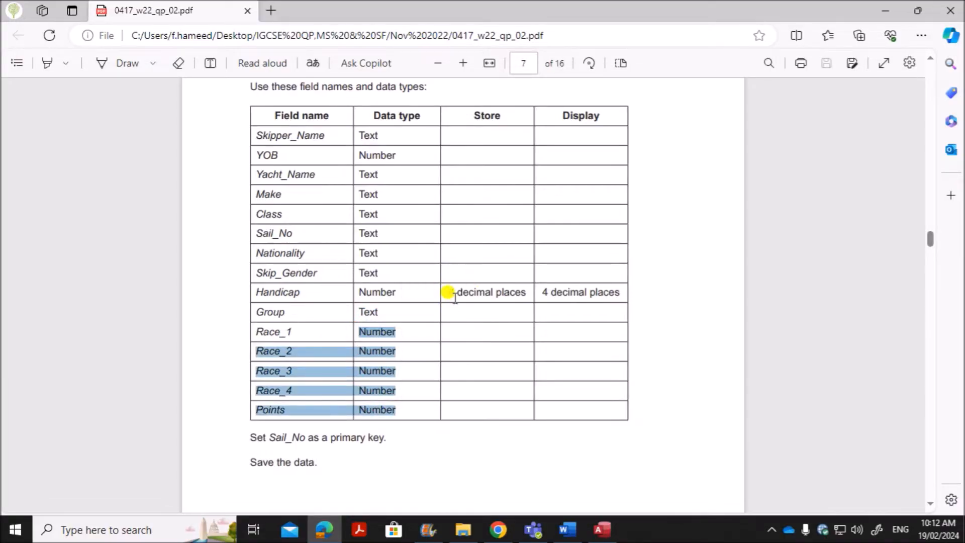
left_click_drag(451, 292, 531, 294)
Step: Accept the import specification in Access and finish importing into table N2202SKIPPERS without saving the import steps
left_click(603, 529)
left_click(607, 106)
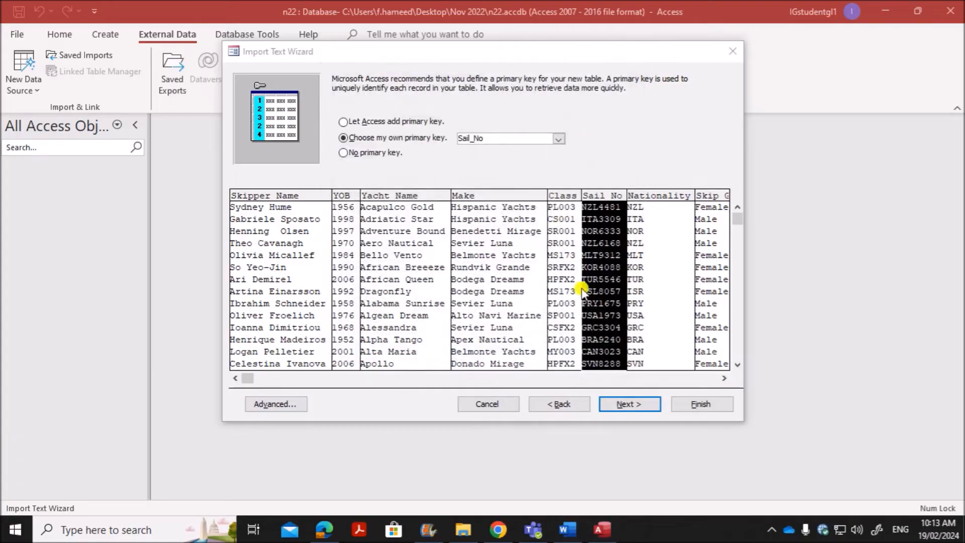
left_click(623, 397)
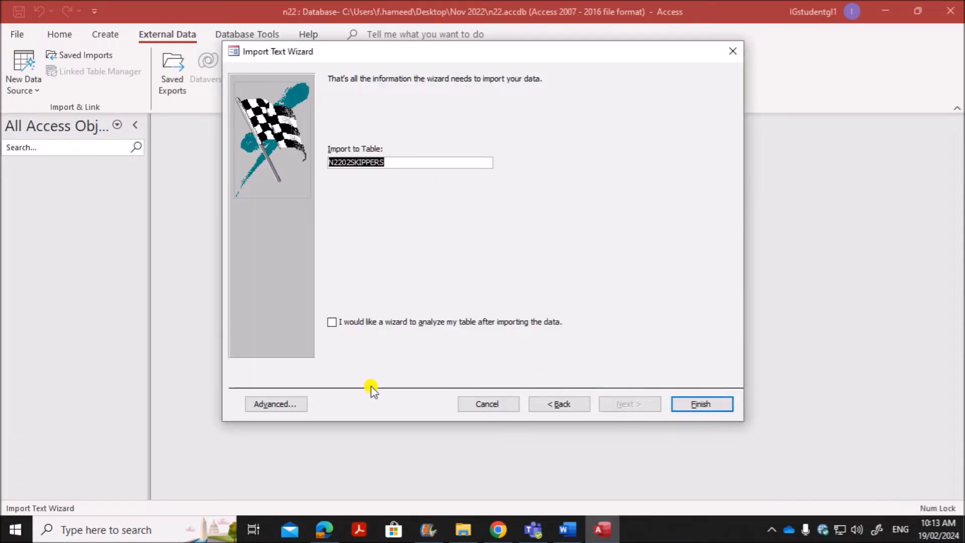
left_click(699, 404)
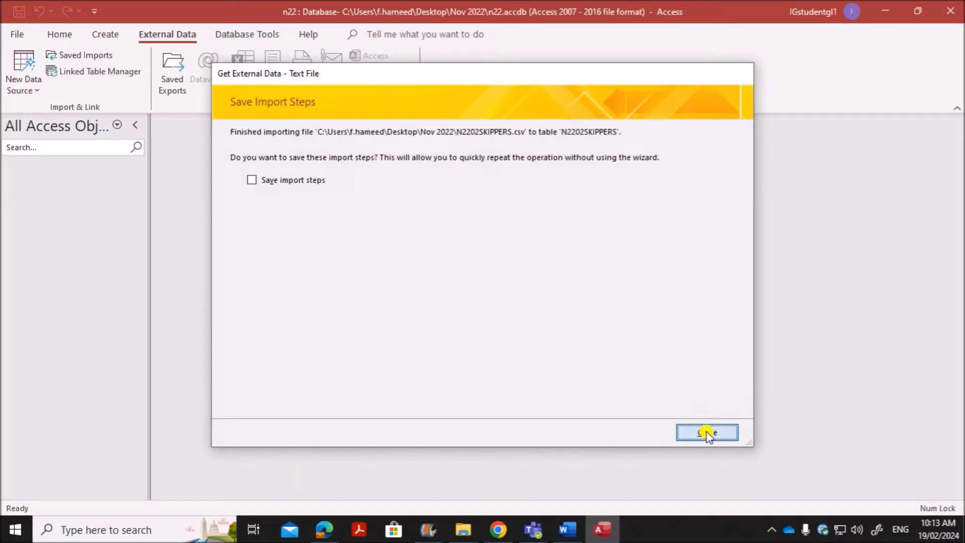
left_click(706, 431)
Step: Open the N2202SKIPPERS table in Design View and set the Handicap field to 4 decimal places with Fixed format
left_click(80, 187)
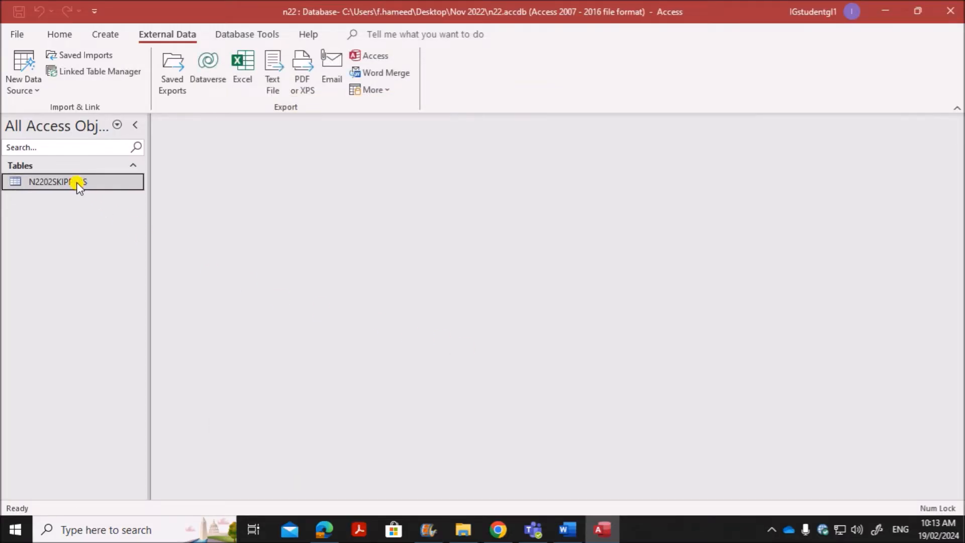
right_click(77, 182)
left_click(117, 212)
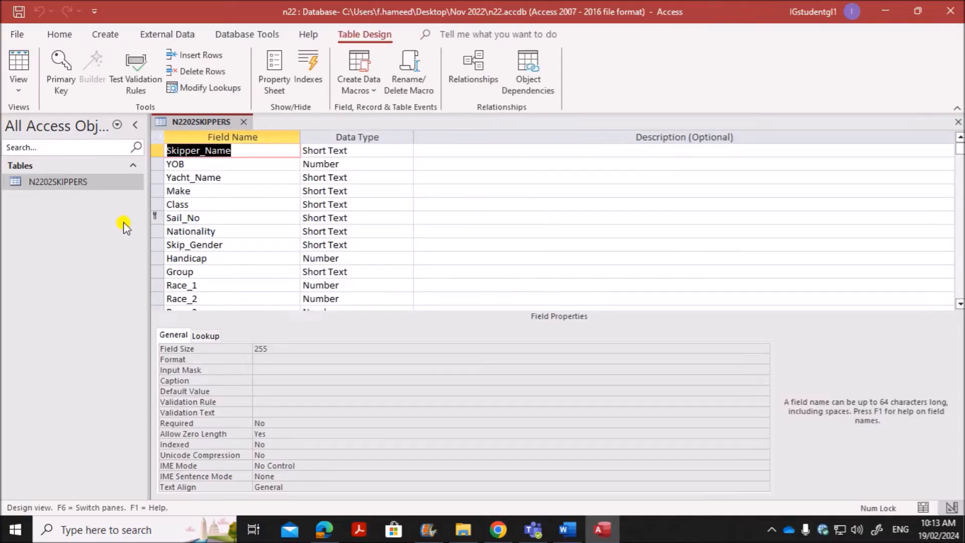
left_click(210, 259)
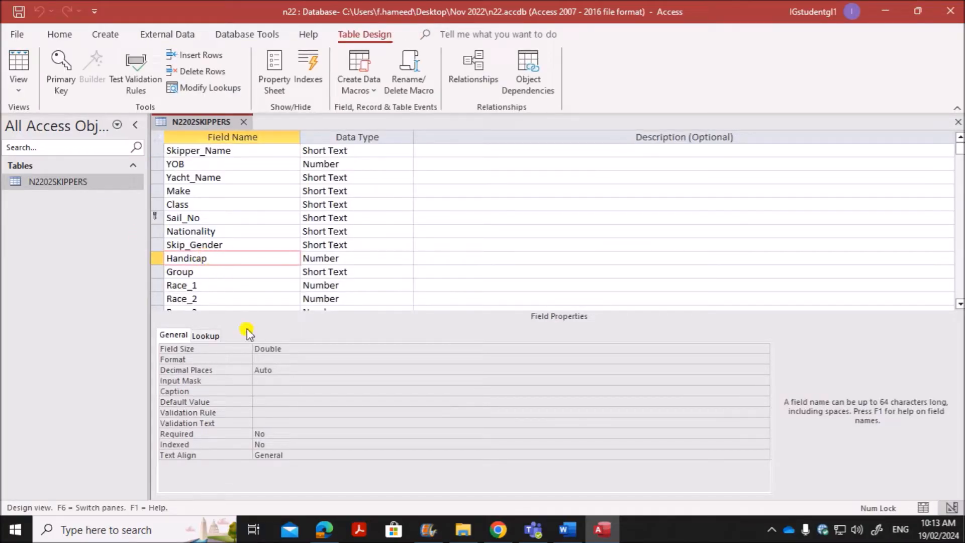
left_click(278, 370)
type("4")
left_click(251, 359)
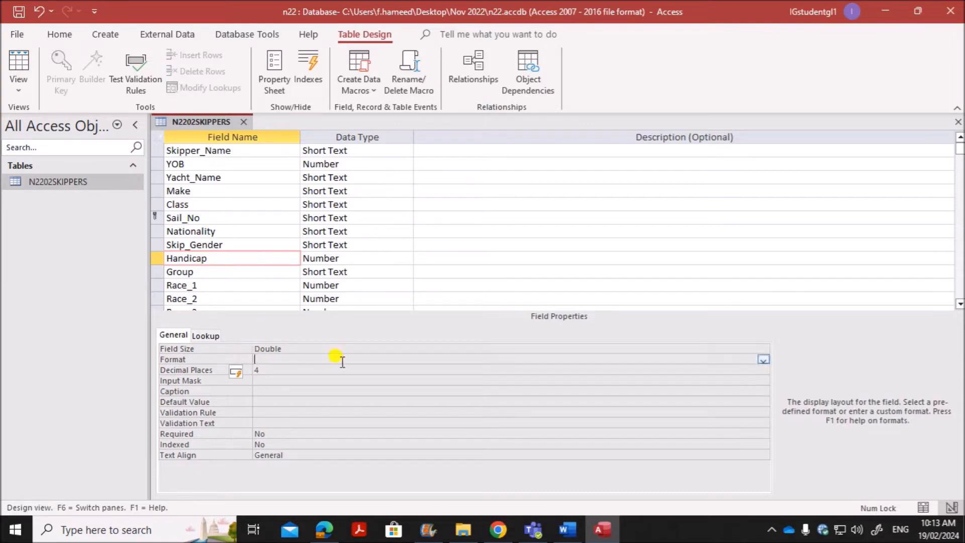
left_click(763, 360)
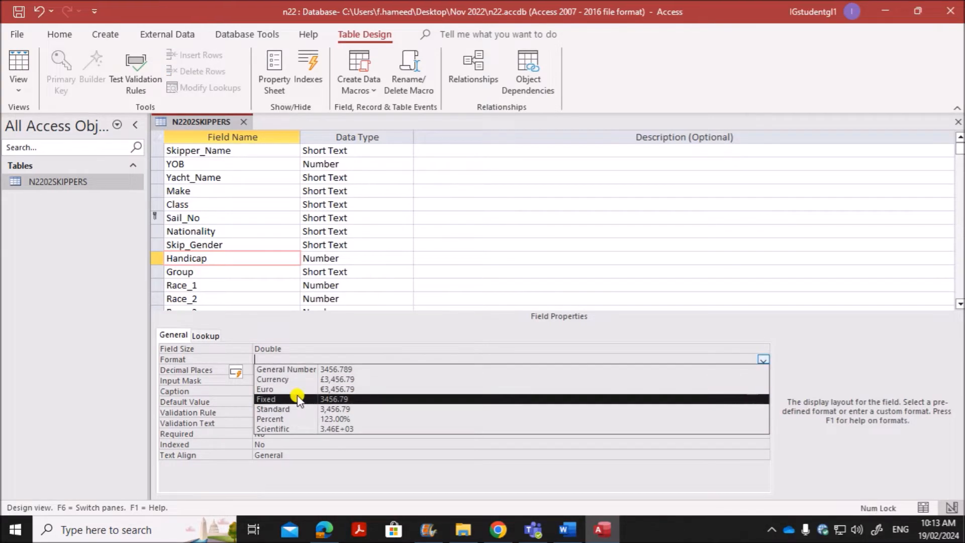
left_click(282, 399)
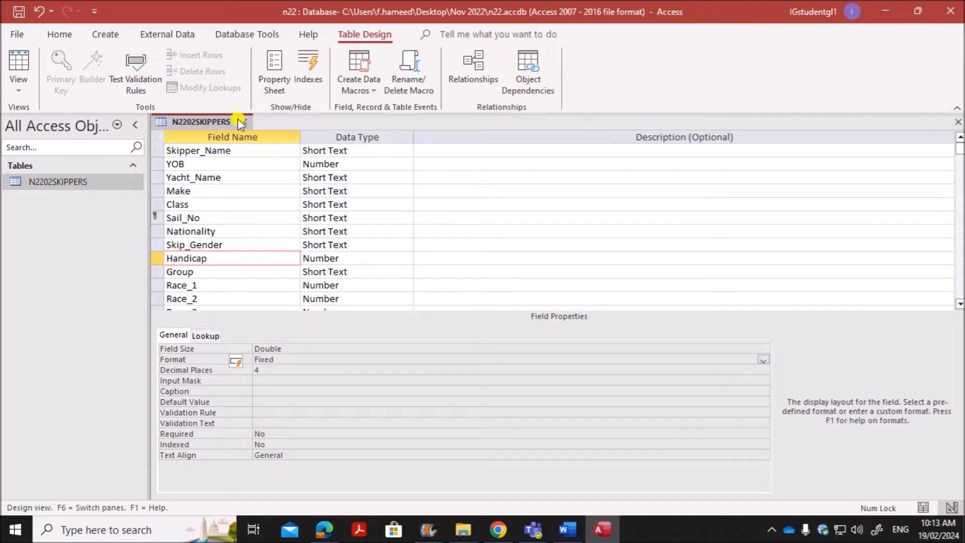
Step: Save the table design, view the N2202SKIPPERS records to check the Handicap format, and return to Design View
right_click(224, 121)
left_click(256, 132)
double_click(81, 182)
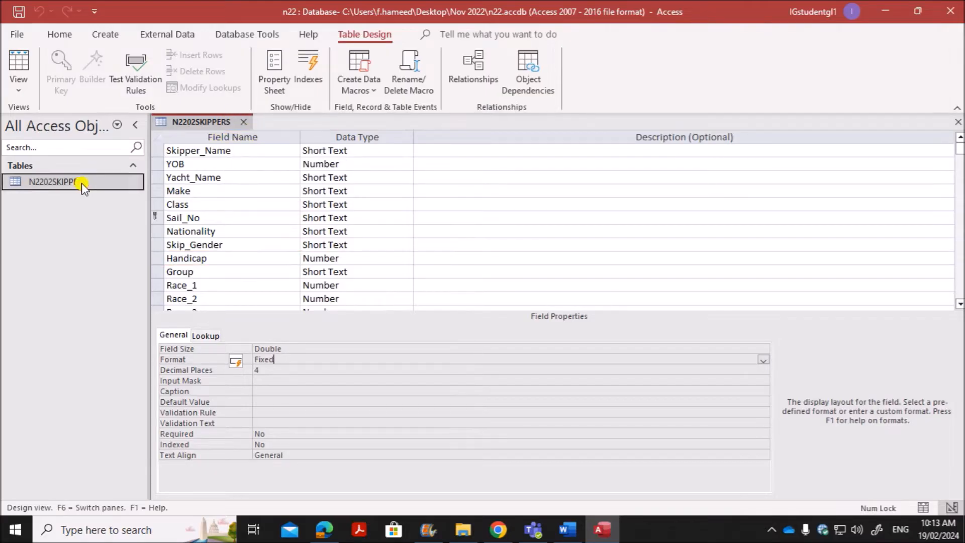
left_click(955, 124)
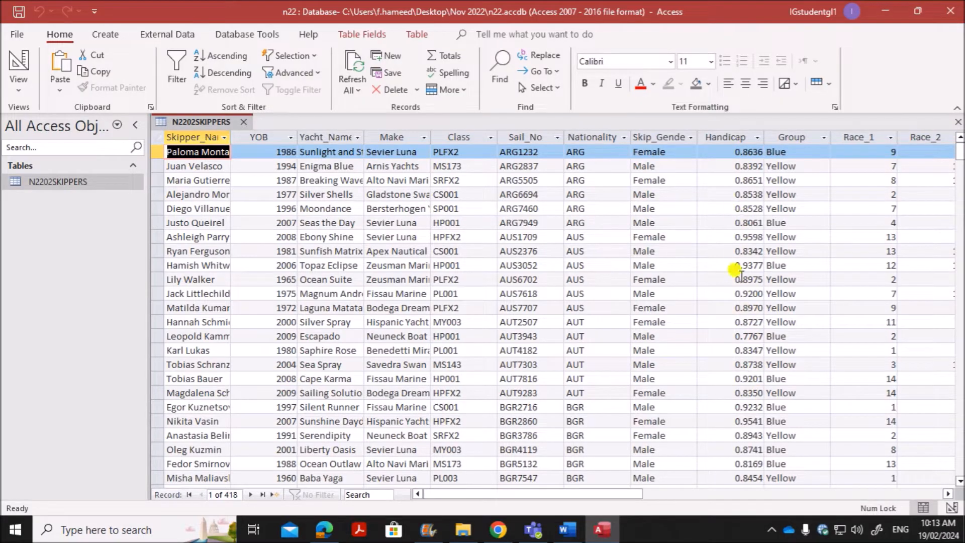
right_click(214, 126)
left_click(254, 194)
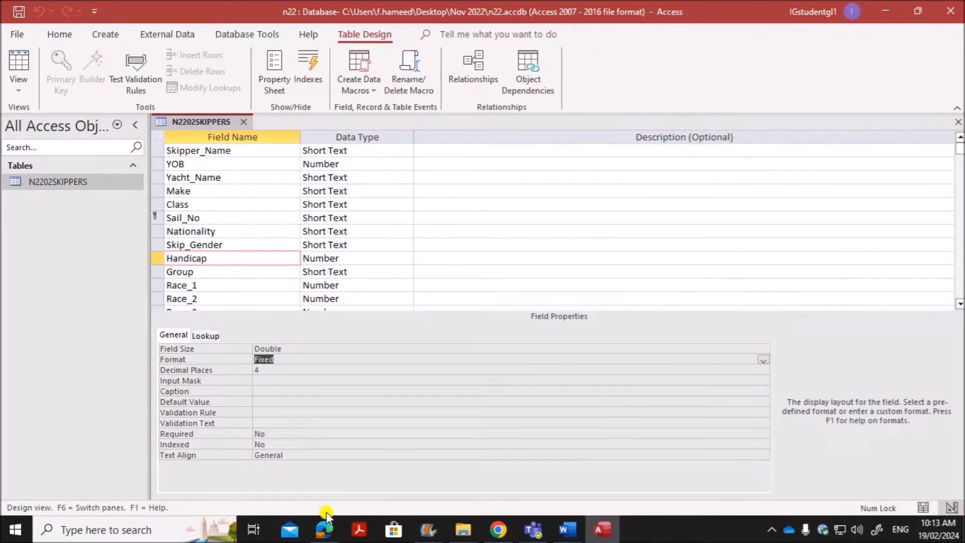
Step: Read the N2202CLASS.csv import instructions and field data types on page 8 of the question paper in Edge
left_click(324, 528)
scroll(336, 392, "down", 10)
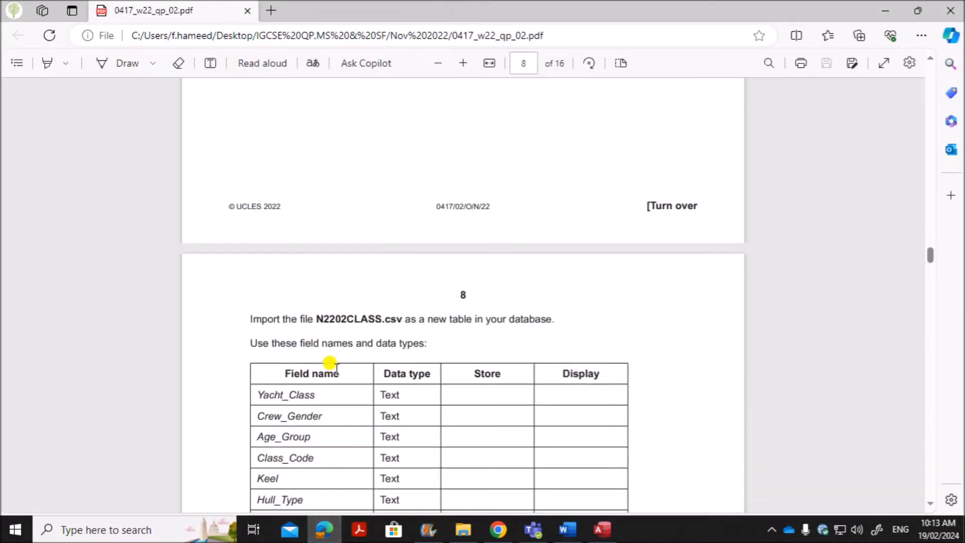
scroll(335, 366, "down", 3)
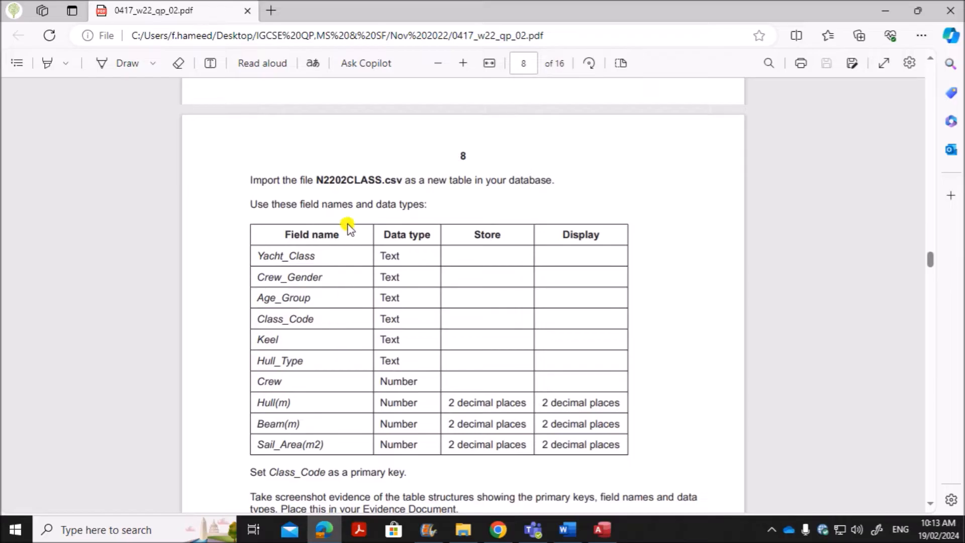
left_click_drag(336, 181, 547, 181)
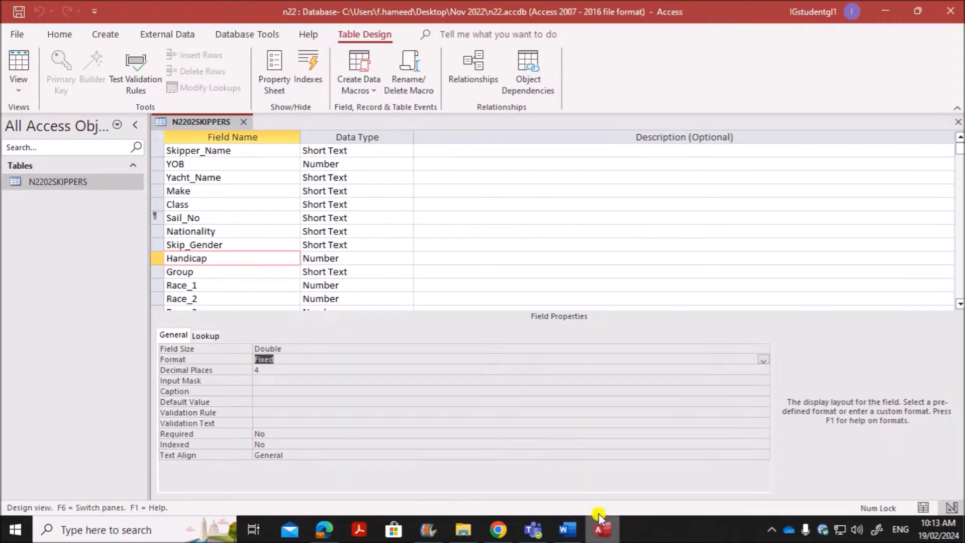
Step: Switch to Access, close the N2202SKIPPERS table and start a text file import of N2202CLASS from the Nov 2022 folder
left_click(602, 529)
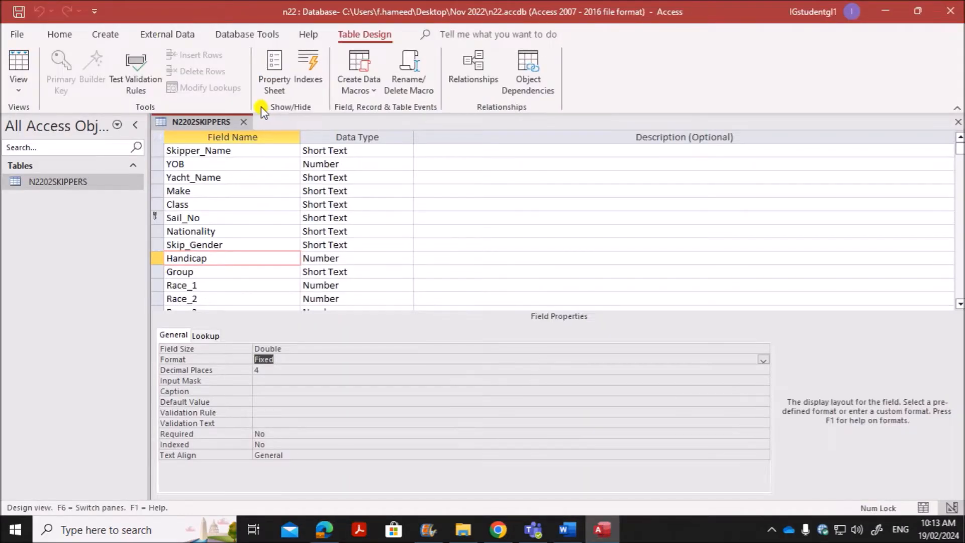
left_click(242, 122)
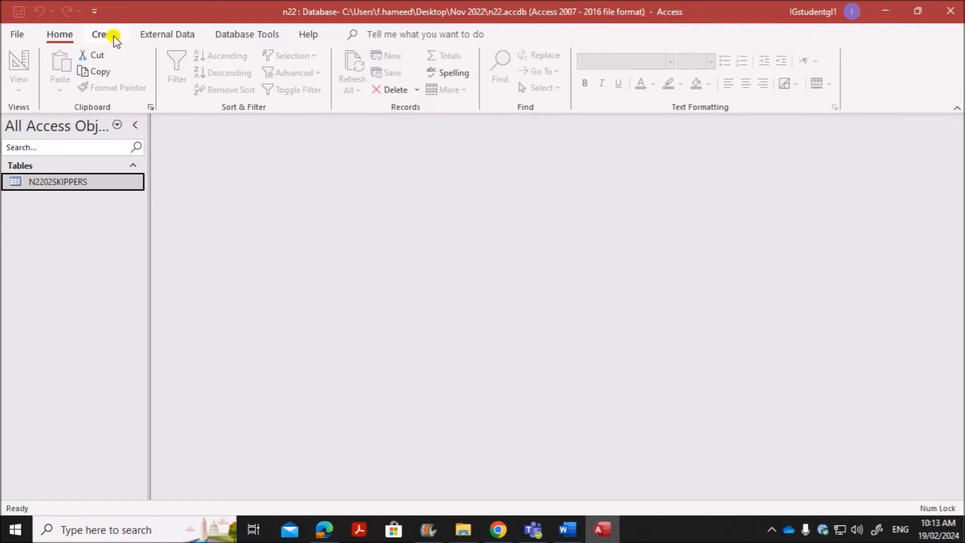
left_click(162, 35)
left_click(25, 76)
mouse_move(53, 113)
left_click(178, 201)
left_click(679, 167)
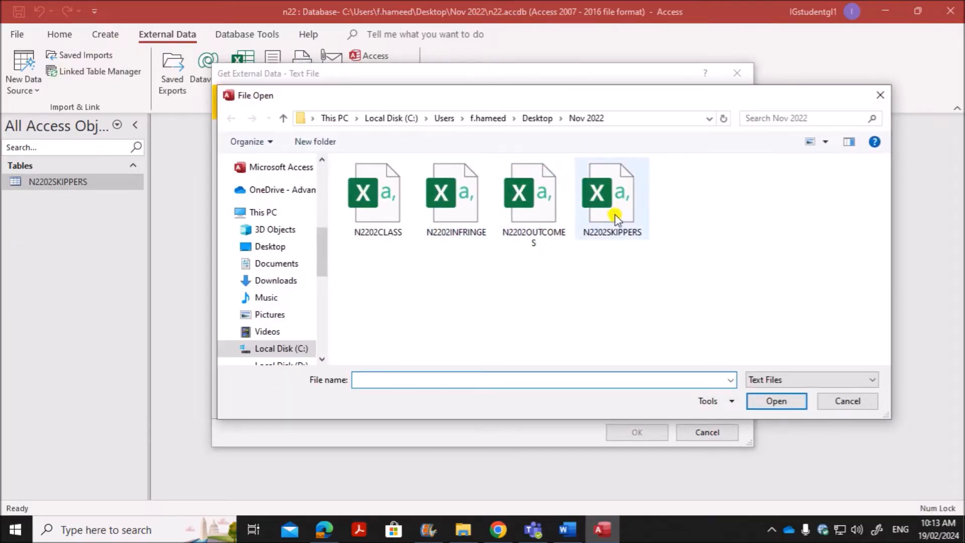
left_click(379, 228)
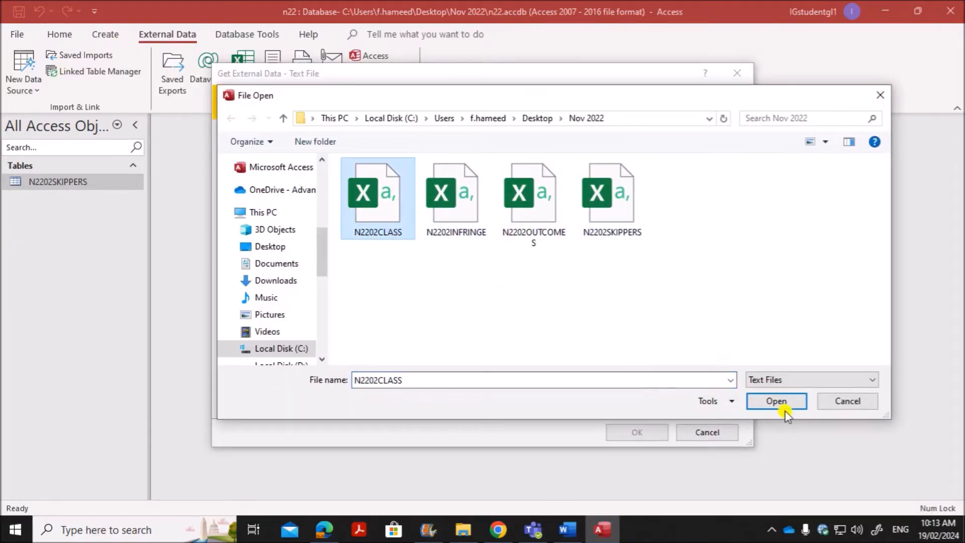
left_click(777, 402)
left_click(652, 431)
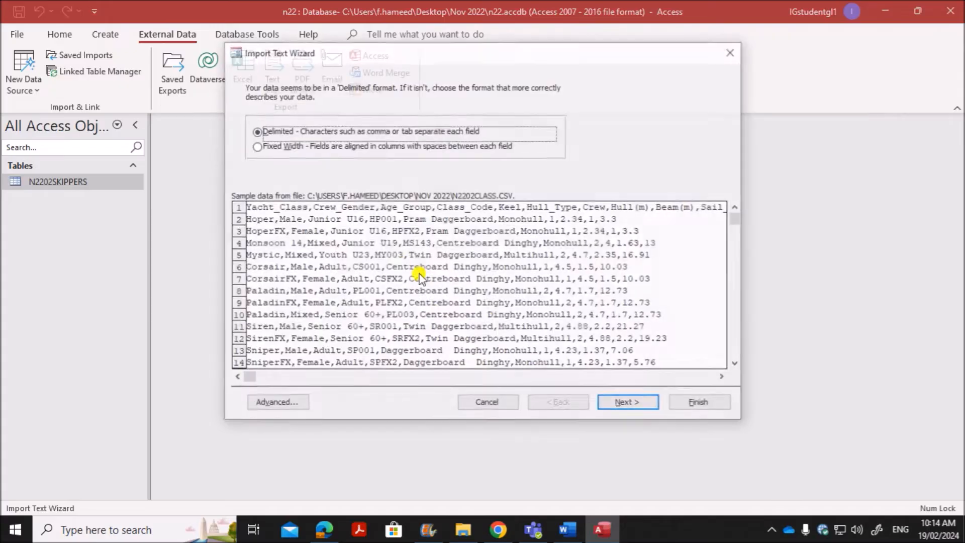
Step: Set the N2202CLASS import as comma-delimited with the first row containing field names, and accept the default field options
left_click(645, 404)
left_click(292, 157)
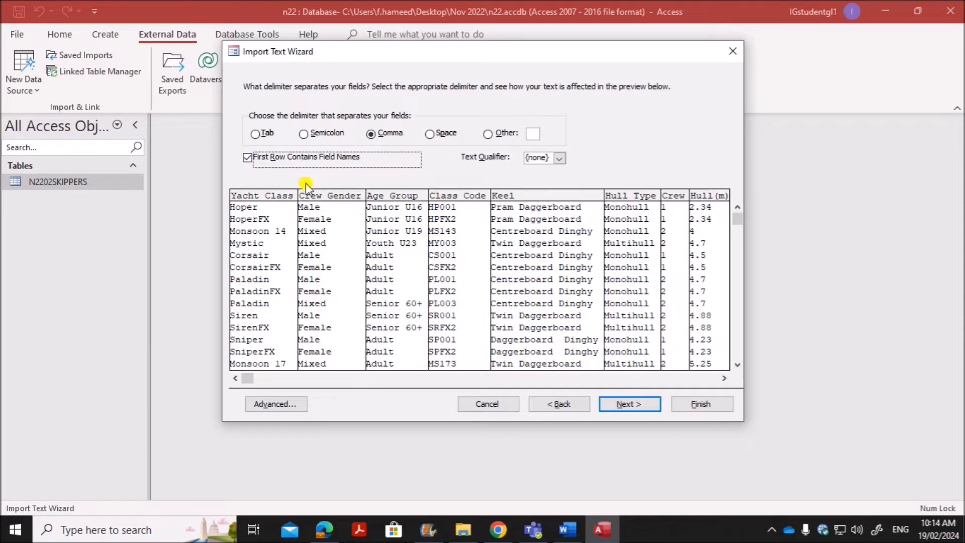
left_click(625, 404)
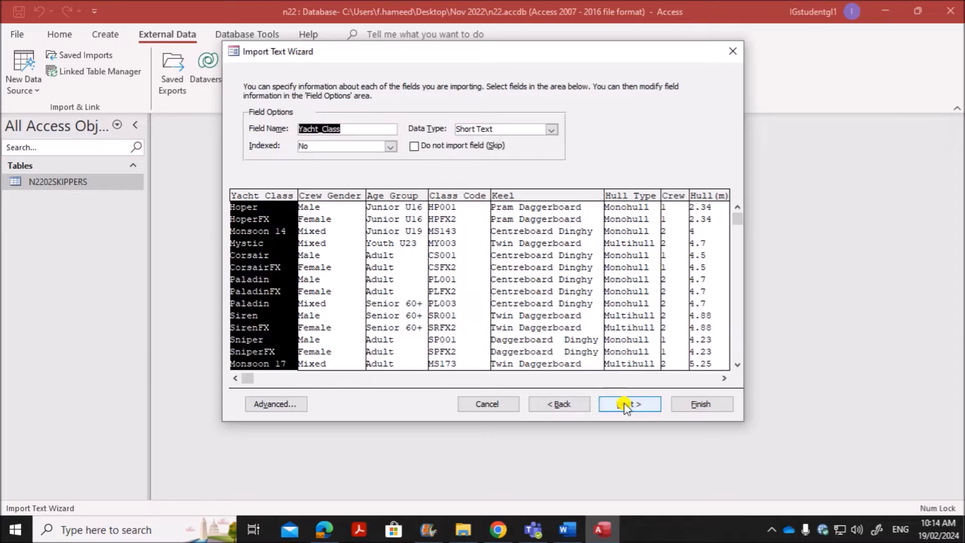
left_click(625, 405)
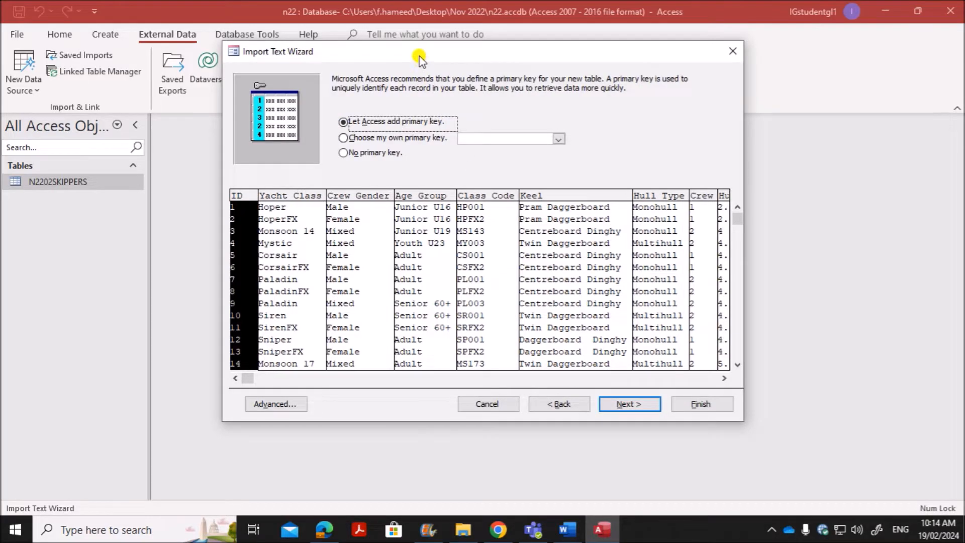
Step: Check the required primary key in the question paper in Edge and choose Class_Code as the primary key in the Access import
left_click_drag(421, 54, 318, 56)
left_click(324, 530)
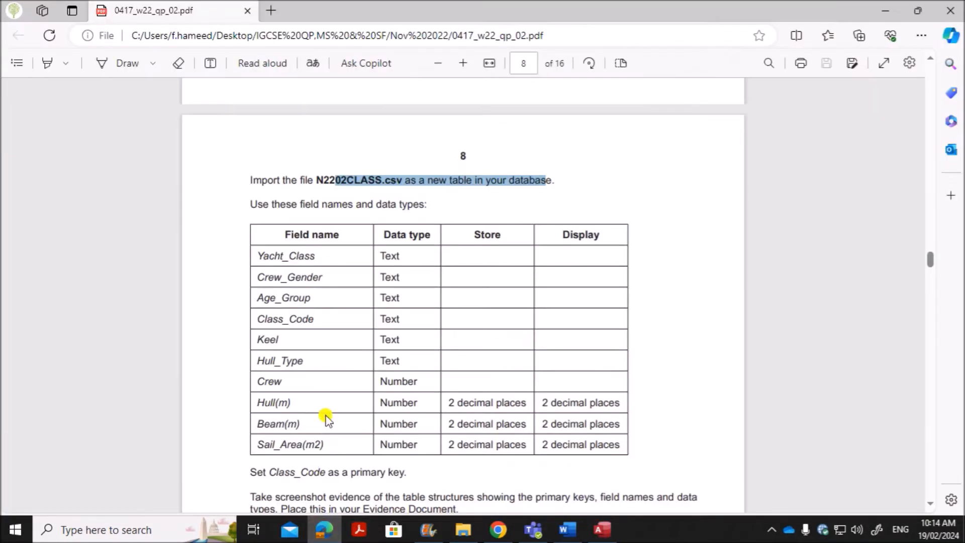
left_click_drag(271, 334, 334, 332)
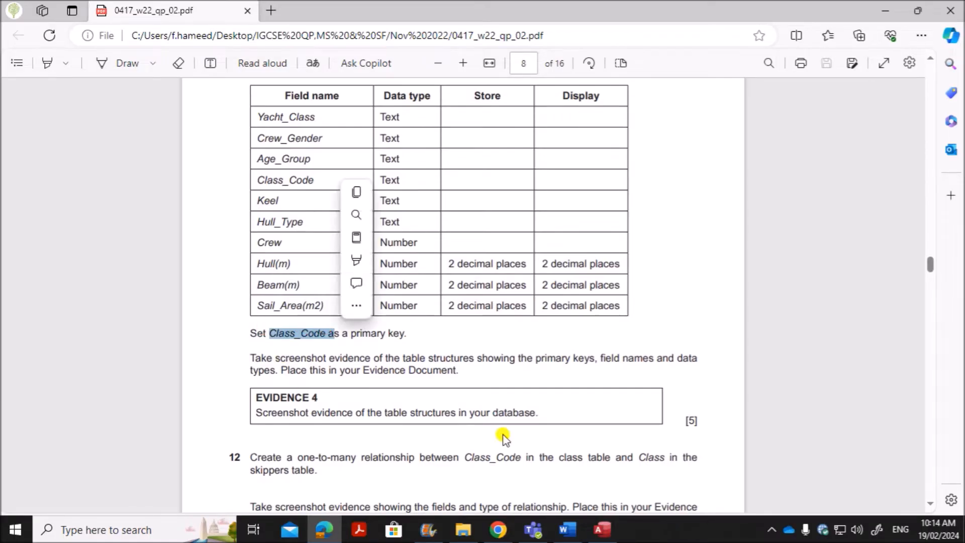
left_click(602, 530)
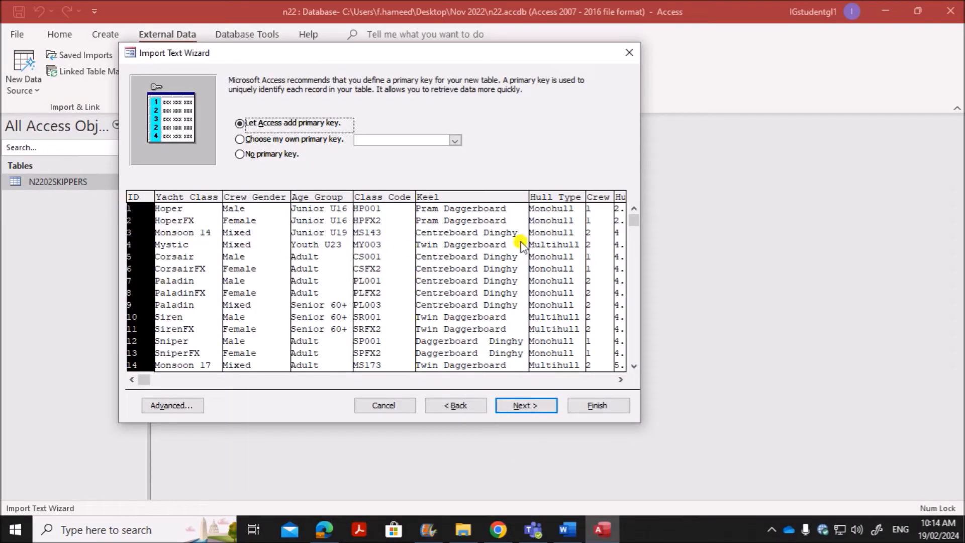
left_click(309, 140)
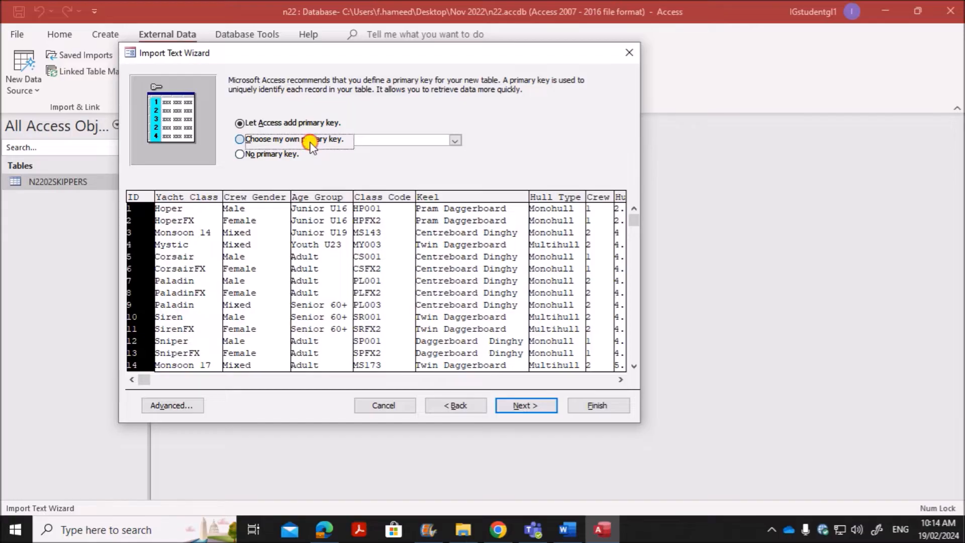
left_click(355, 244)
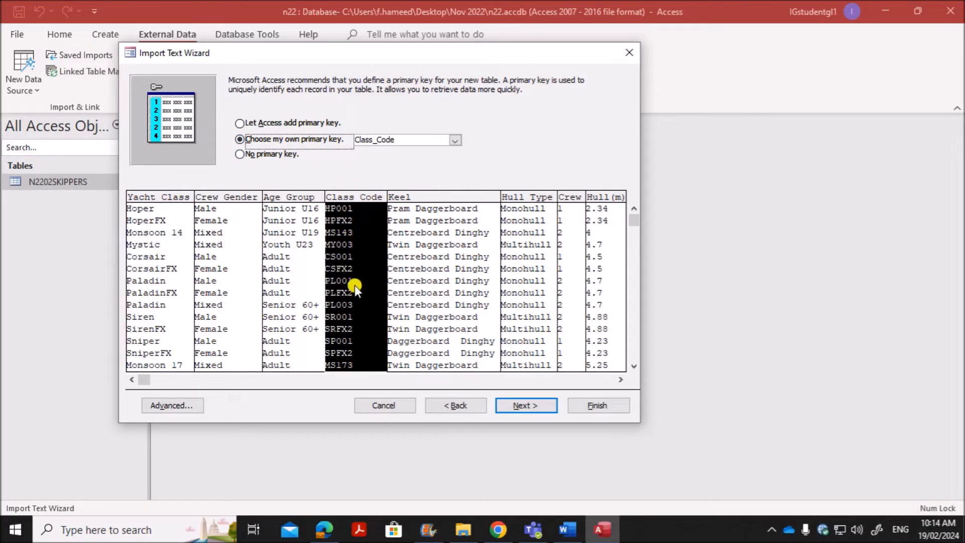
Step: Open the import specification and compare the data types from Yacht_Class to Hull_Type with the question paper in Edge
left_click(165, 410)
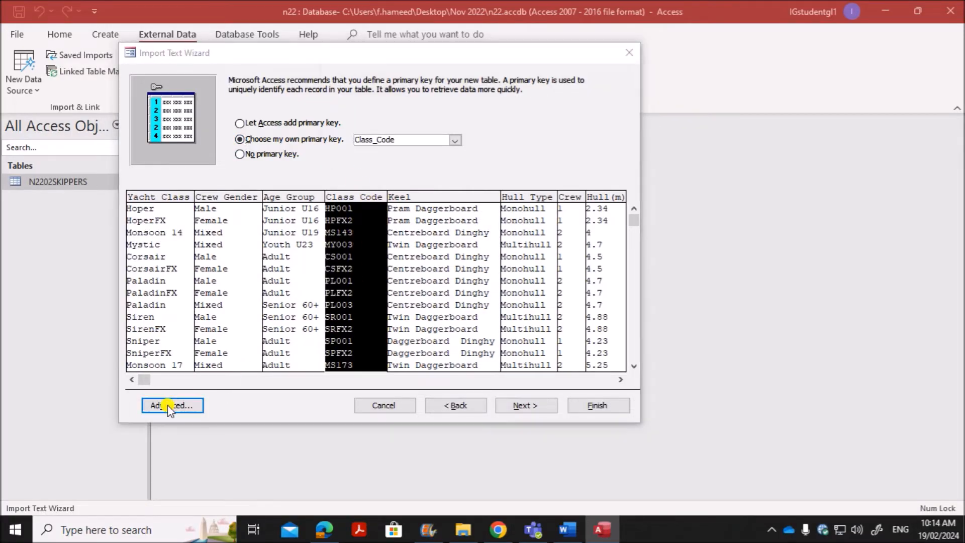
left_click(324, 529)
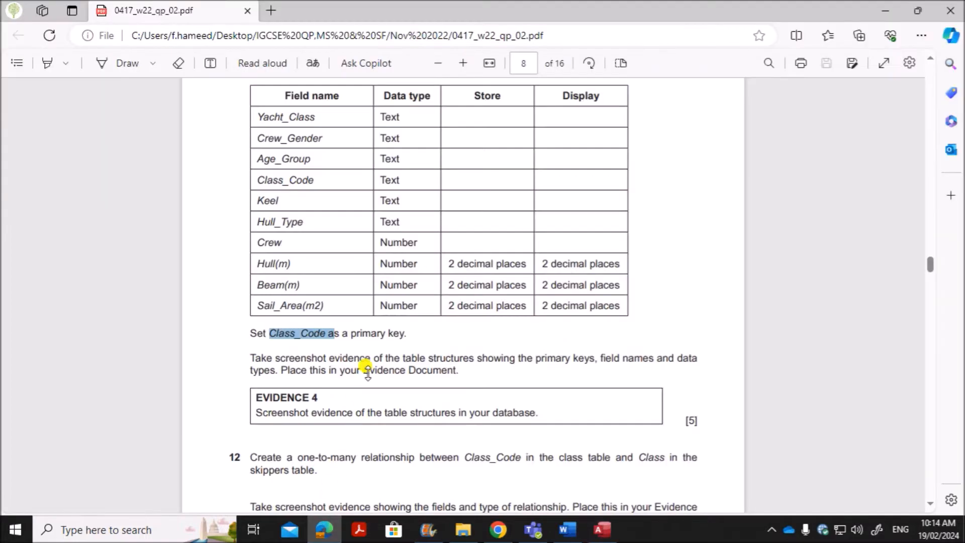
left_click_drag(380, 119, 401, 224)
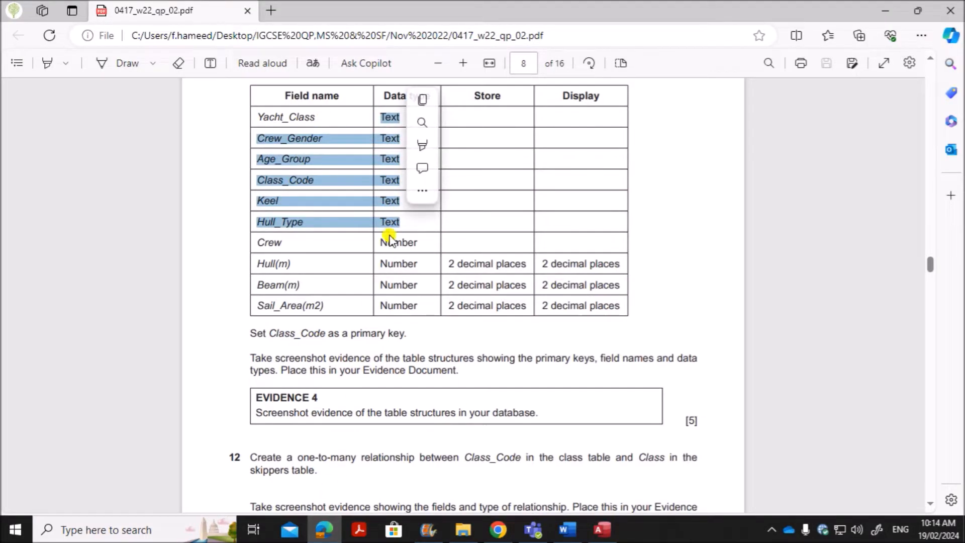
left_click(603, 529)
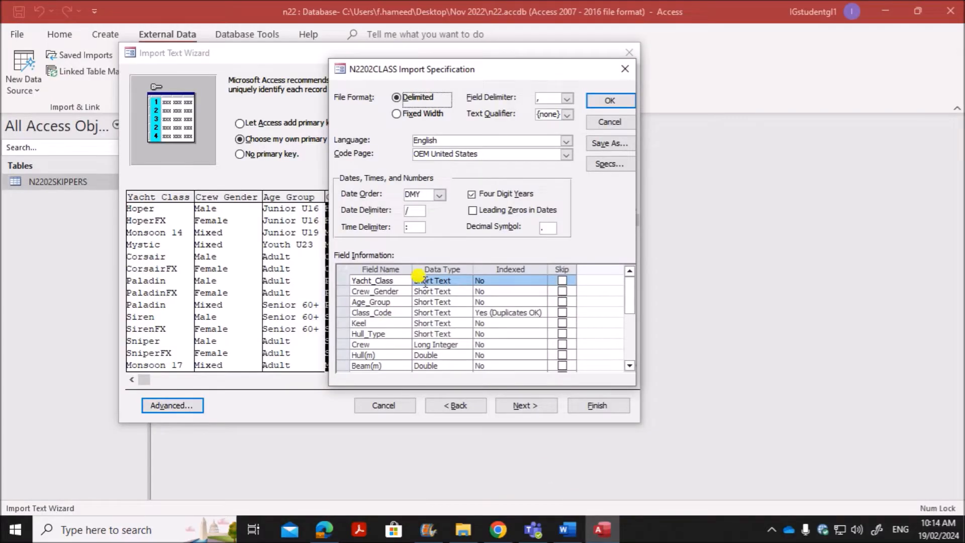
left_click(432, 334)
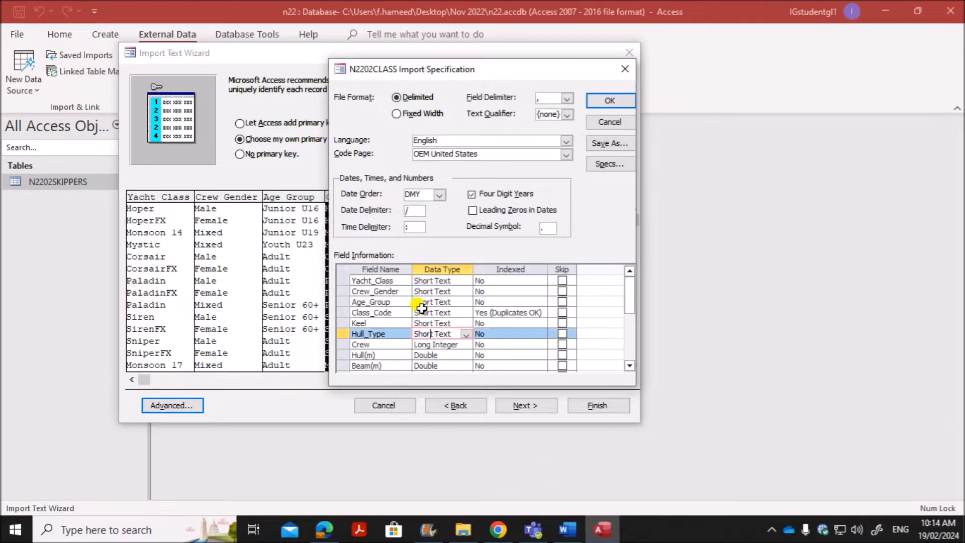
scroll(443, 346, "down", 1)
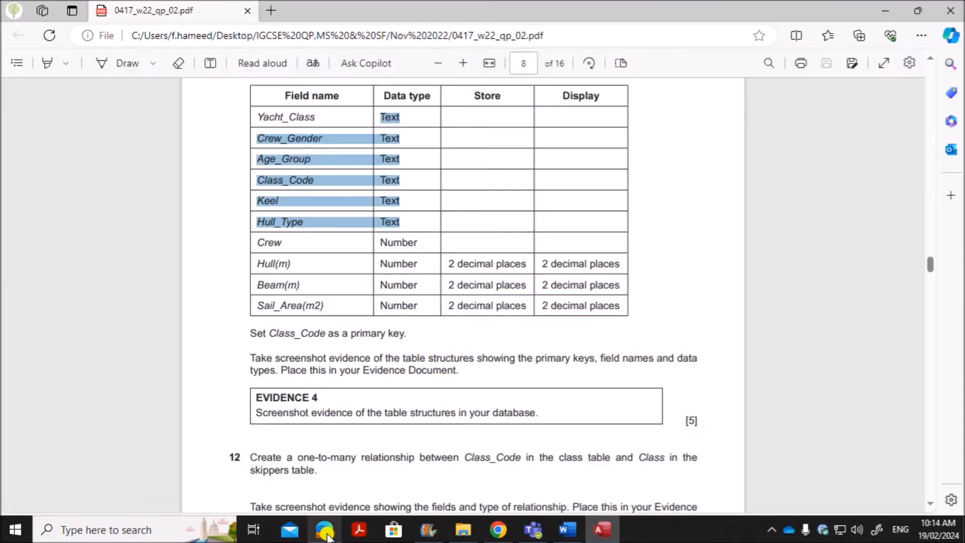
Step: Compare the Crew, Hull(m), Beam(m) and Sail_Area(m2) data types in the question paper in Edge with the Access import specification
left_click(324, 529)
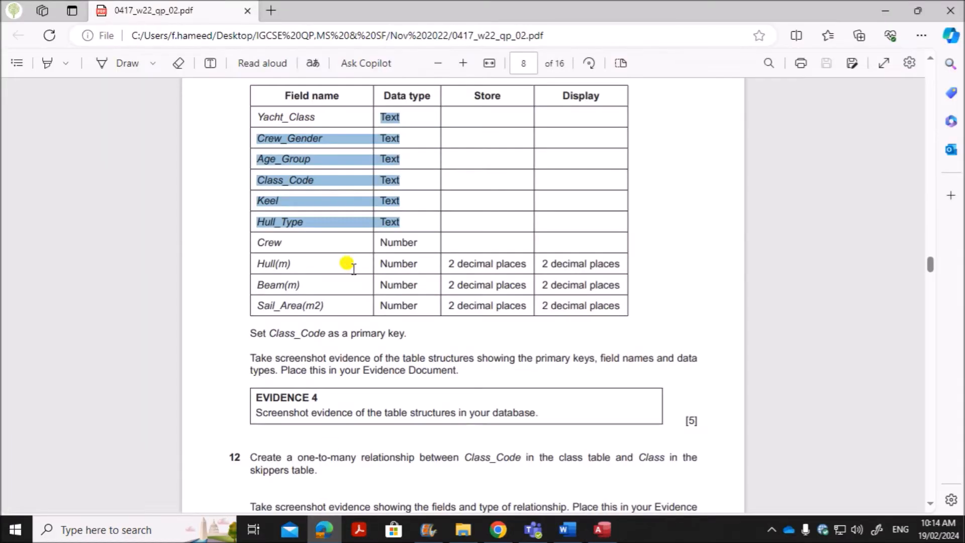
left_click_drag(384, 242, 414, 235)
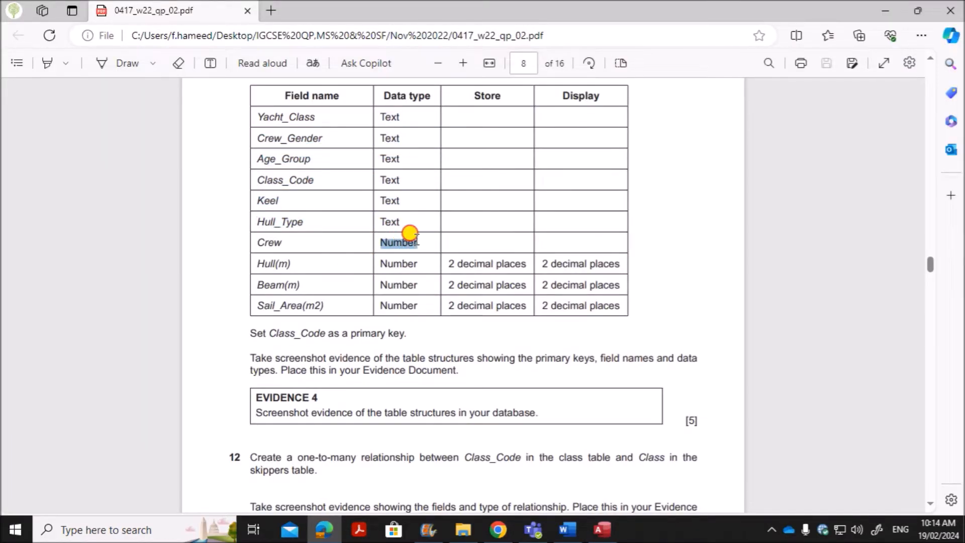
left_click(602, 529)
left_click(325, 529)
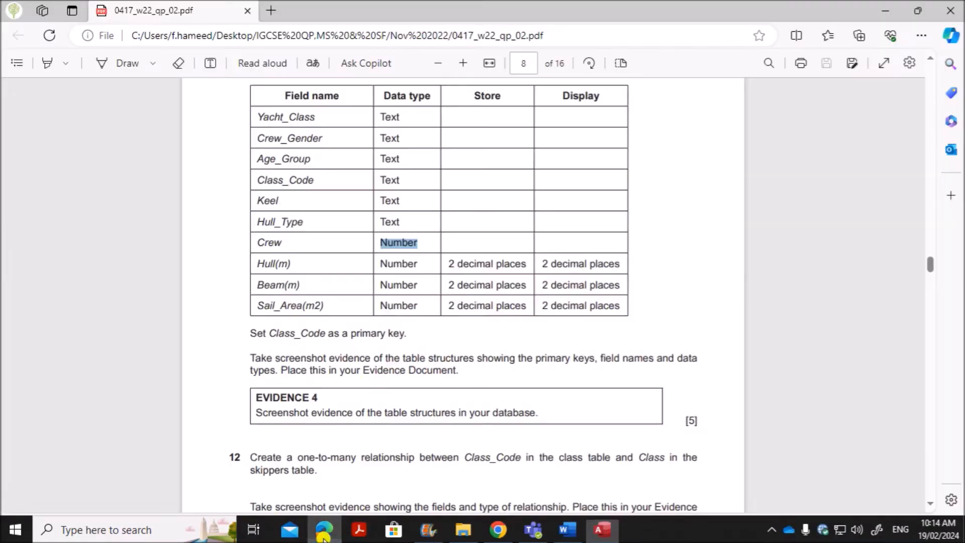
left_click_drag(381, 262, 420, 305)
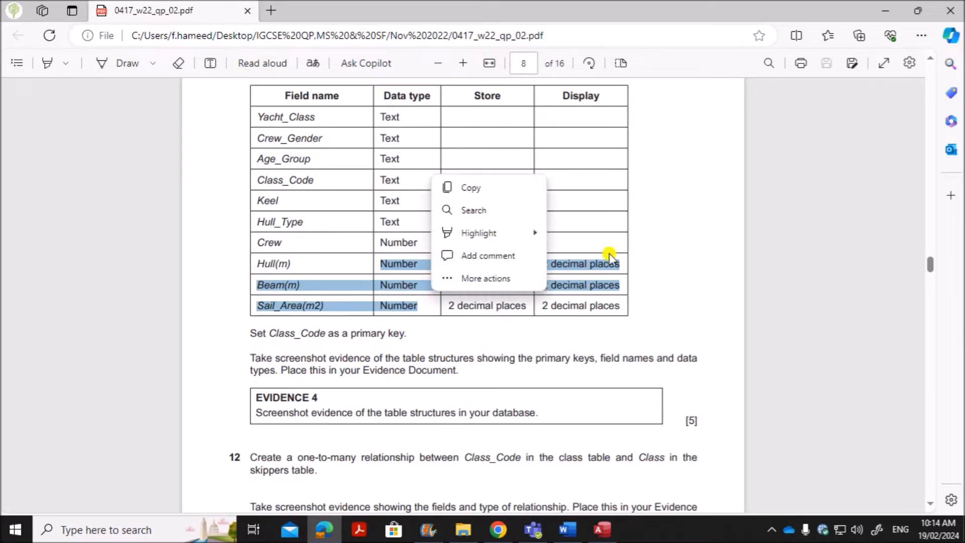
left_click(388, 267)
left_click(587, 532)
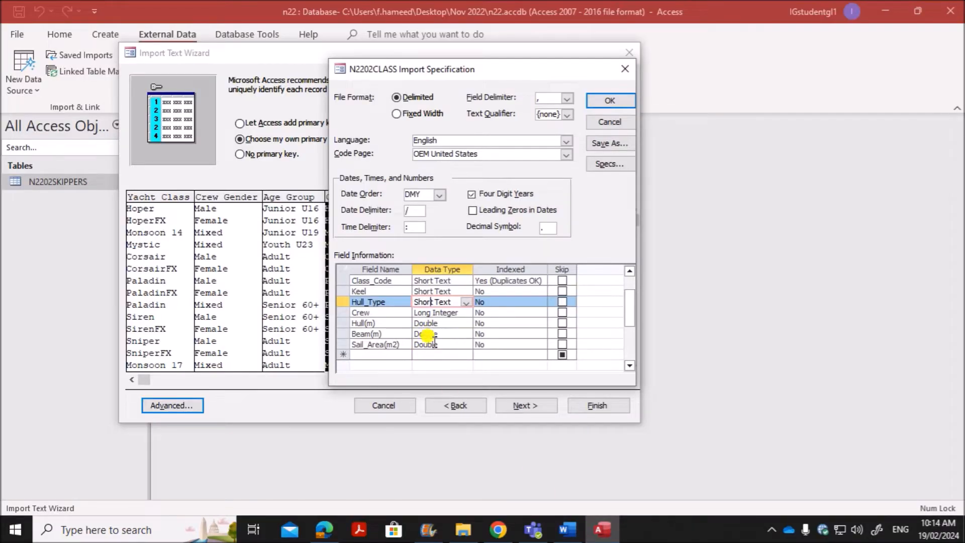
Step: Accept the import specification and finish importing into table N2202CLASS without saving the import steps
left_click(608, 101)
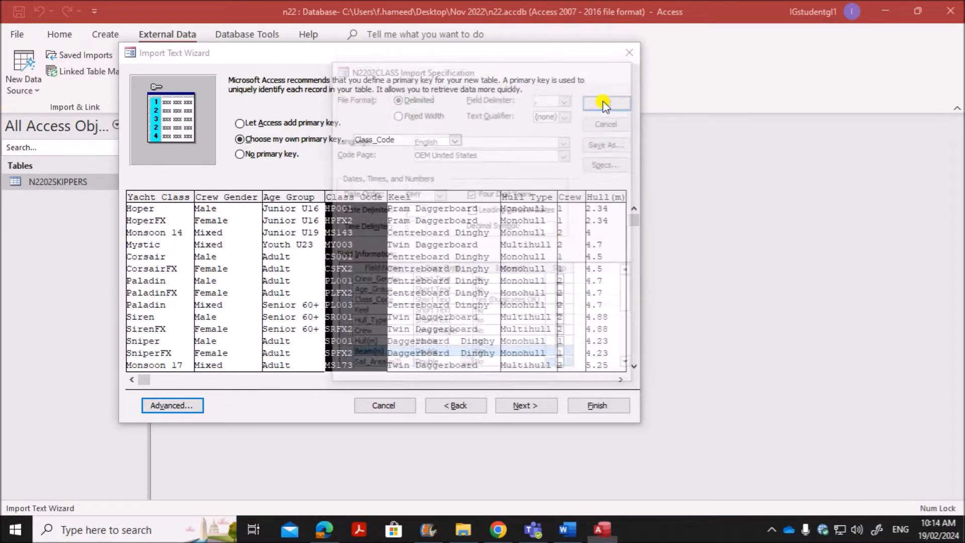
left_click(521, 406)
left_click(578, 405)
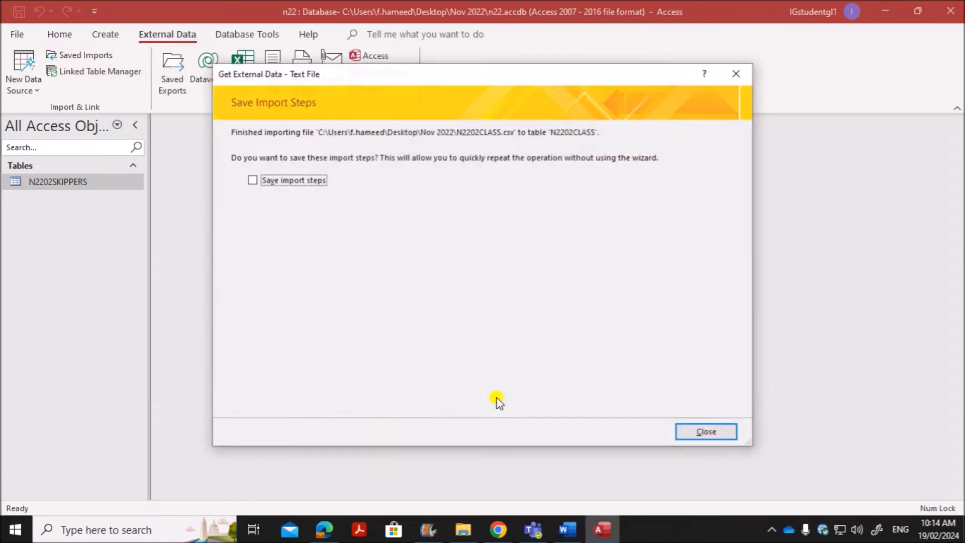
left_click(682, 432)
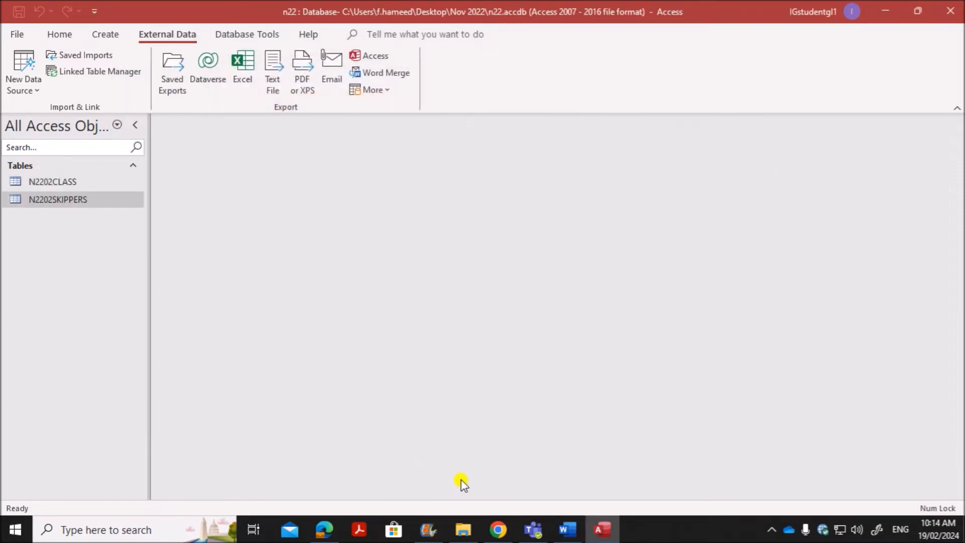
Step: Check the required decimal places in the question paper in Edge, and open the N2202CLASS table in Design View in Access
left_click(324, 530)
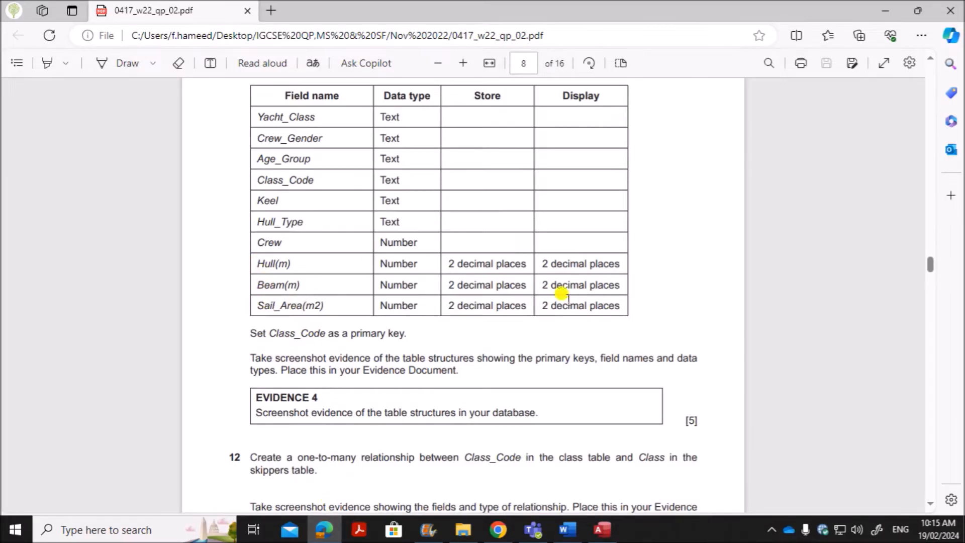
left_click(603, 530)
right_click(76, 181)
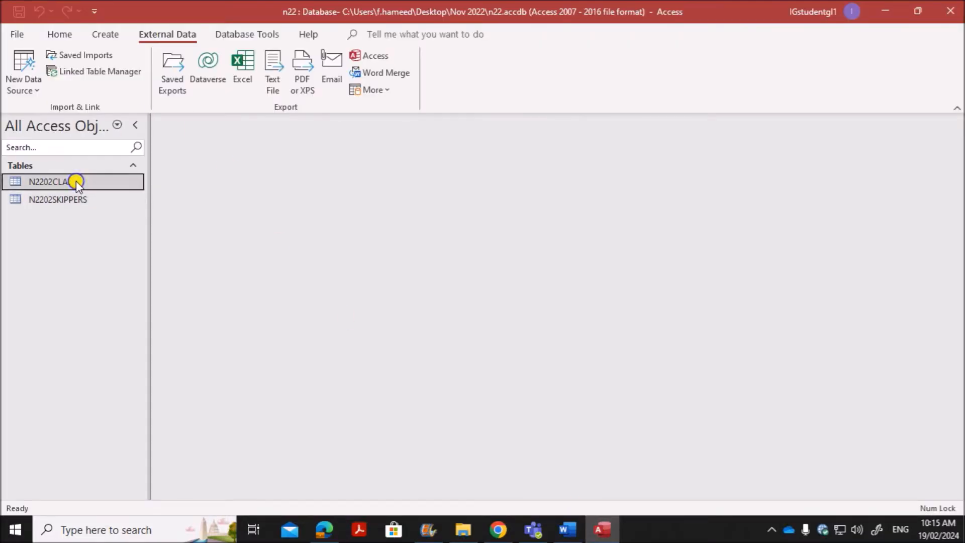
left_click(103, 211)
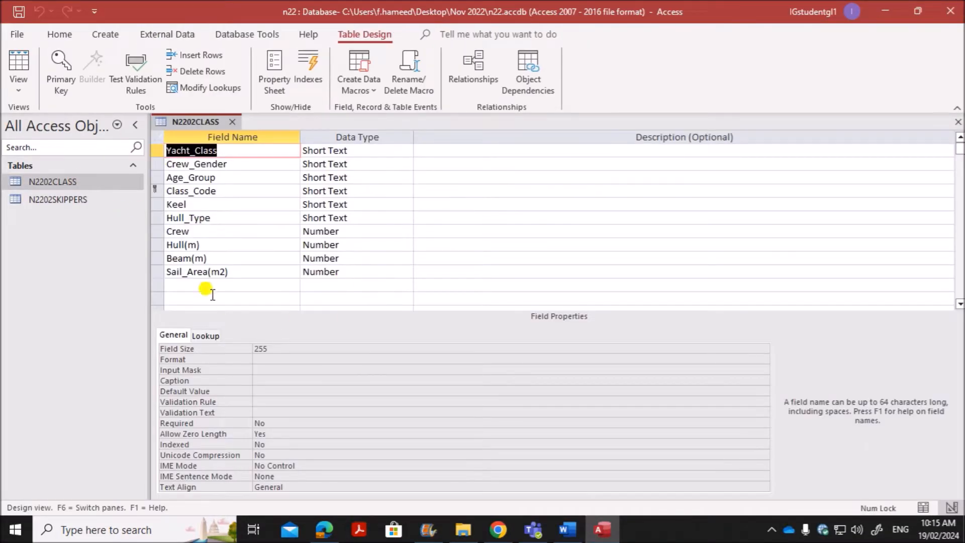
Step: Set the Hull(m) field to 2 decimal places and open its Format property for editing
left_click(212, 244)
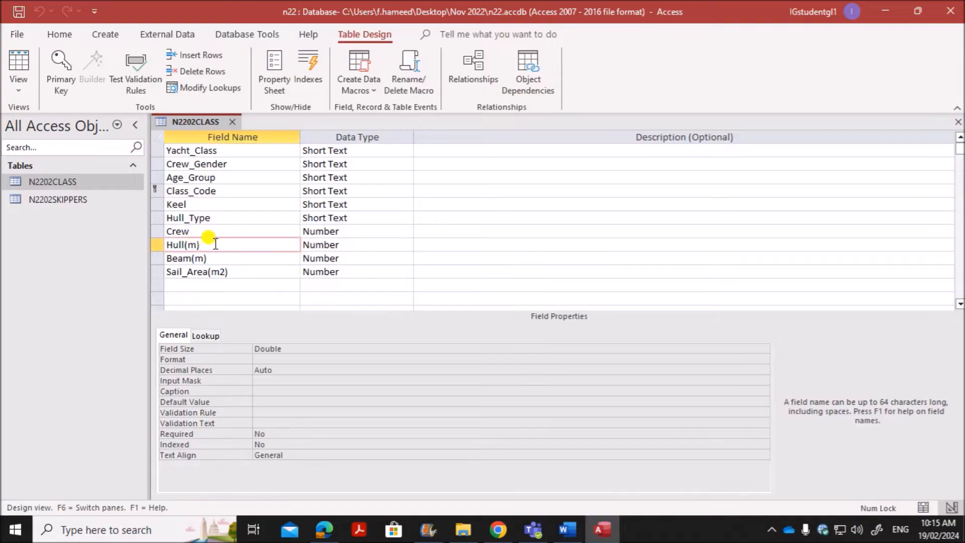
left_click(266, 370)
left_click(246, 370)
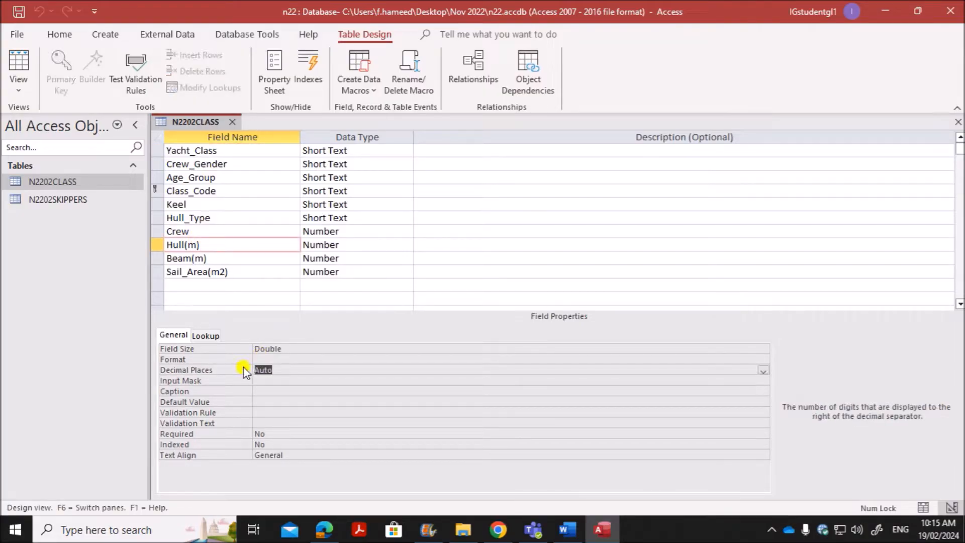
type("2")
left_click(276, 358)
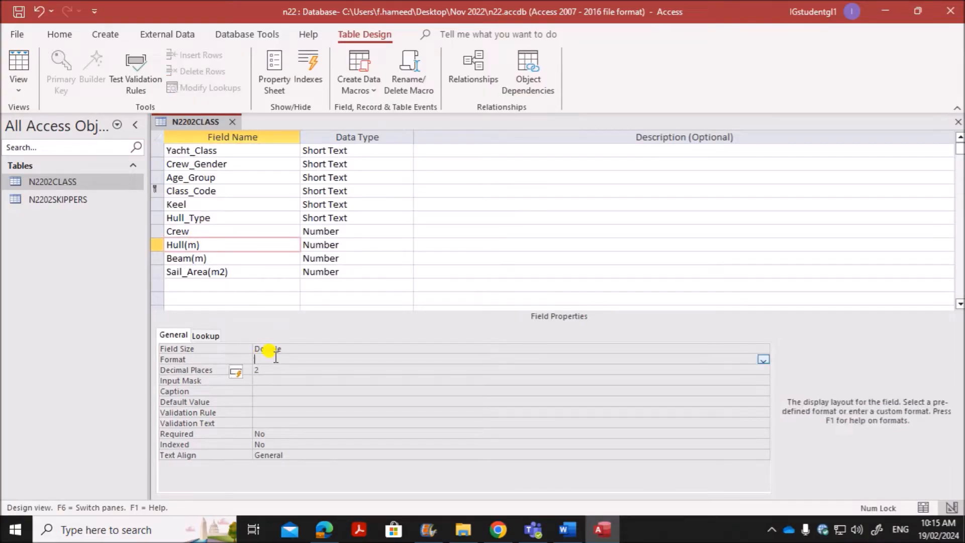
Step: Set the Beam(m) field to 2 decimal places with Fixed format
left_click(199, 259)
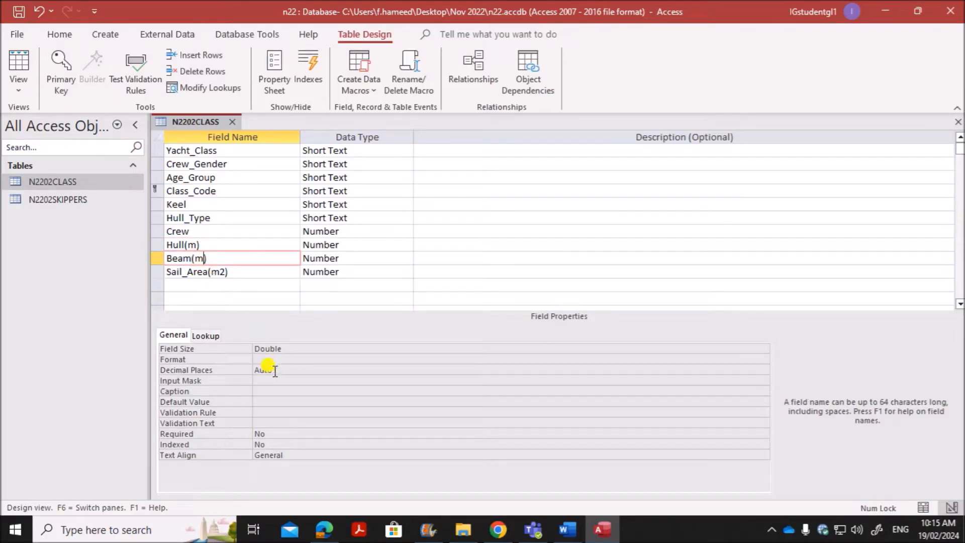
left_click(275, 372)
left_click(229, 371)
left_click(263, 356)
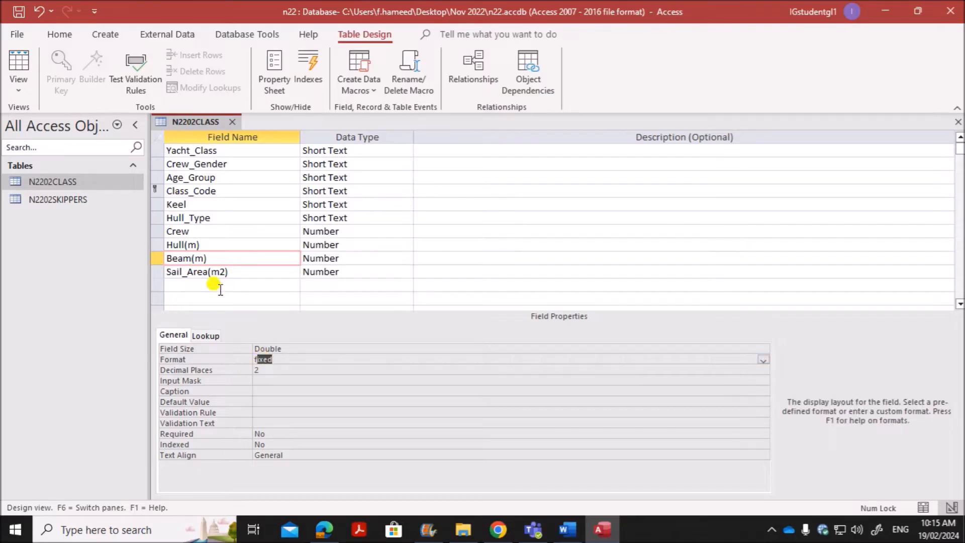
Step: Set the Sail_Area(m2) field to 2 decimal places with Fixed format, and save the N2202CLASS table
left_click(228, 271)
left_click(240, 370)
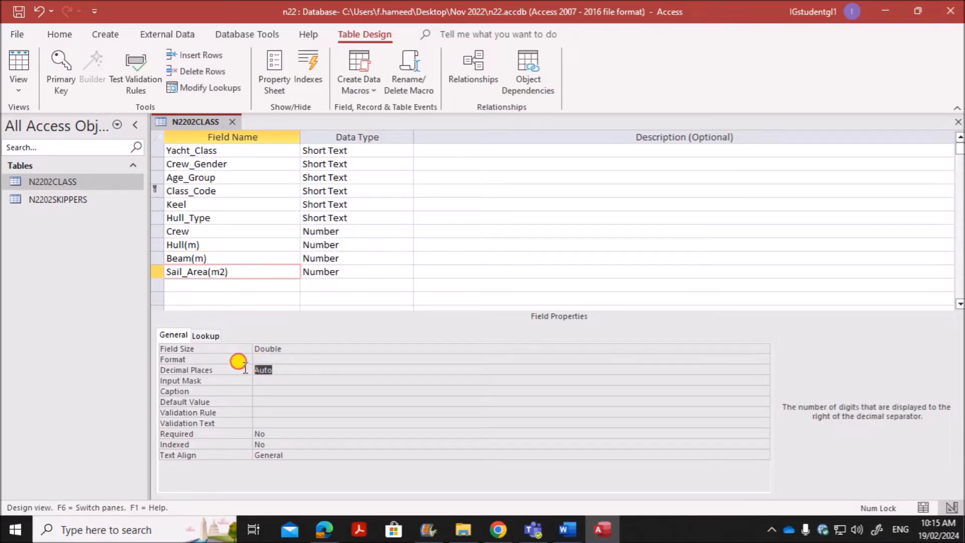
type("2")
left_click(268, 358)
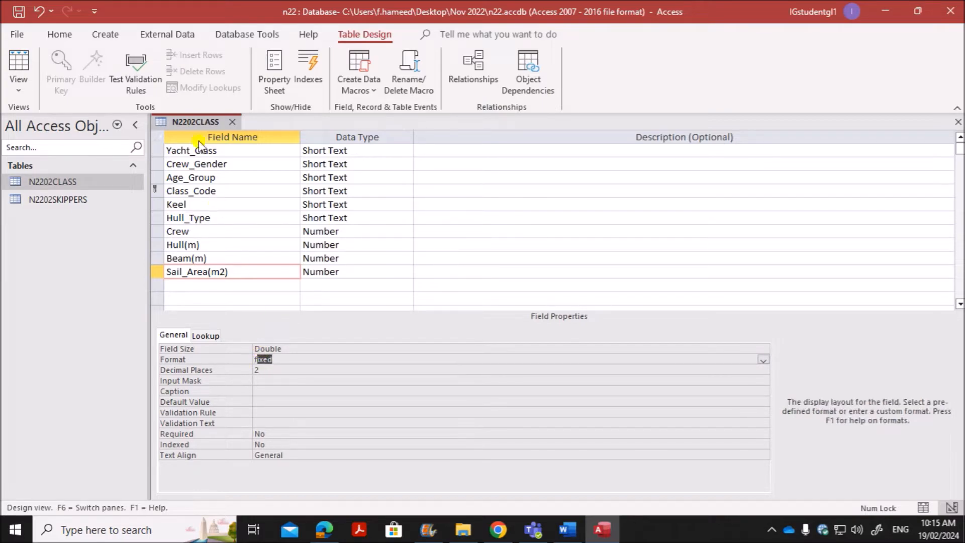
right_click(197, 126)
left_click(215, 136)
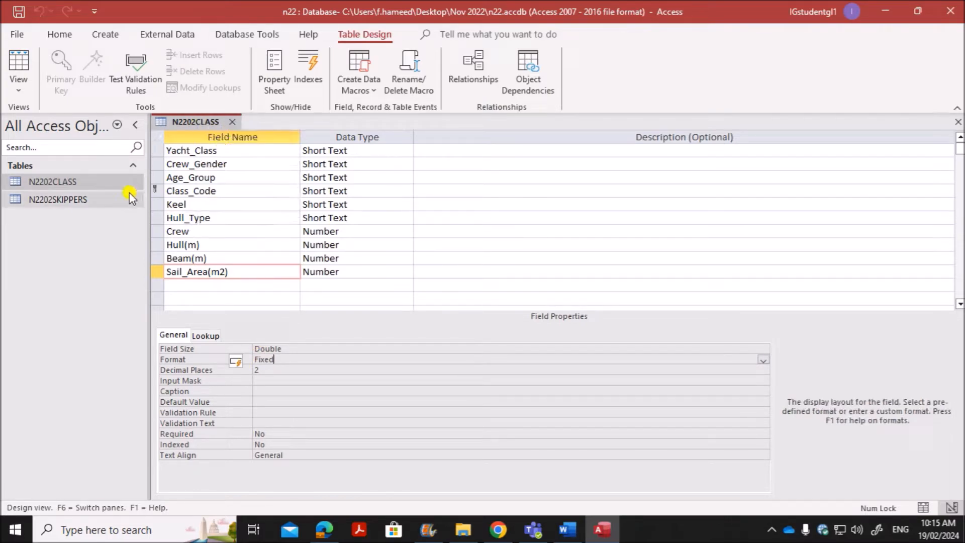
Step: Check the N2202CLASS records in Datasheet View, close the table, and read the Evidence 4 instruction in the question paper in Edge
double_click(111, 183)
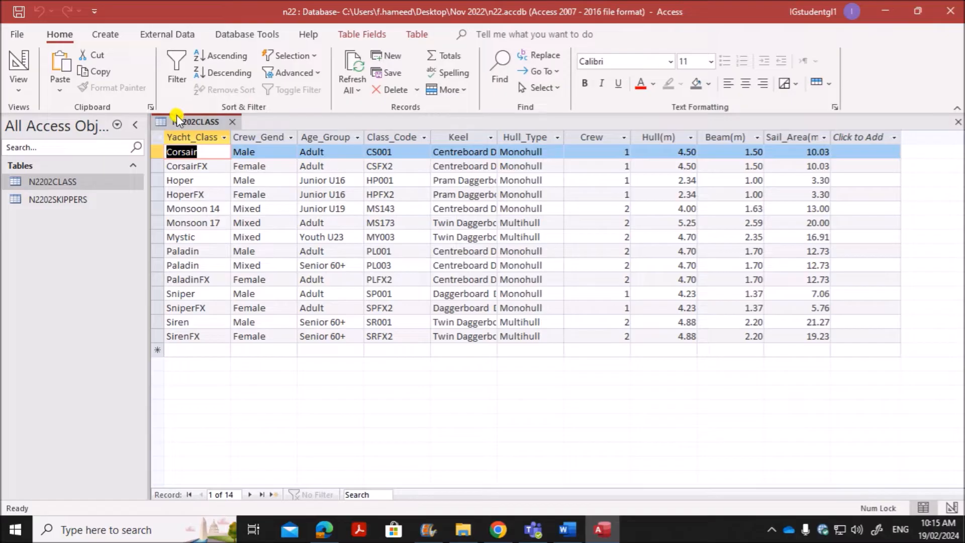
left_click(232, 122)
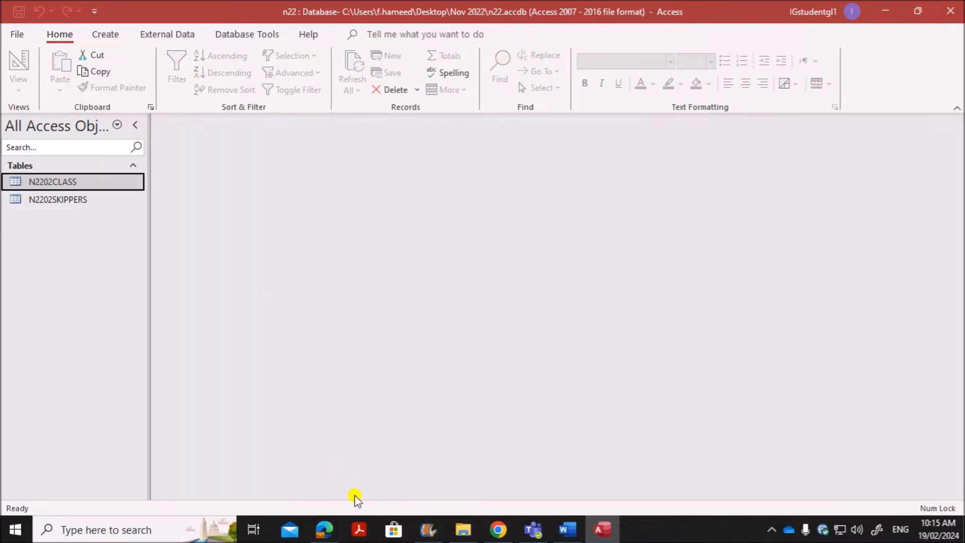
left_click(333, 536)
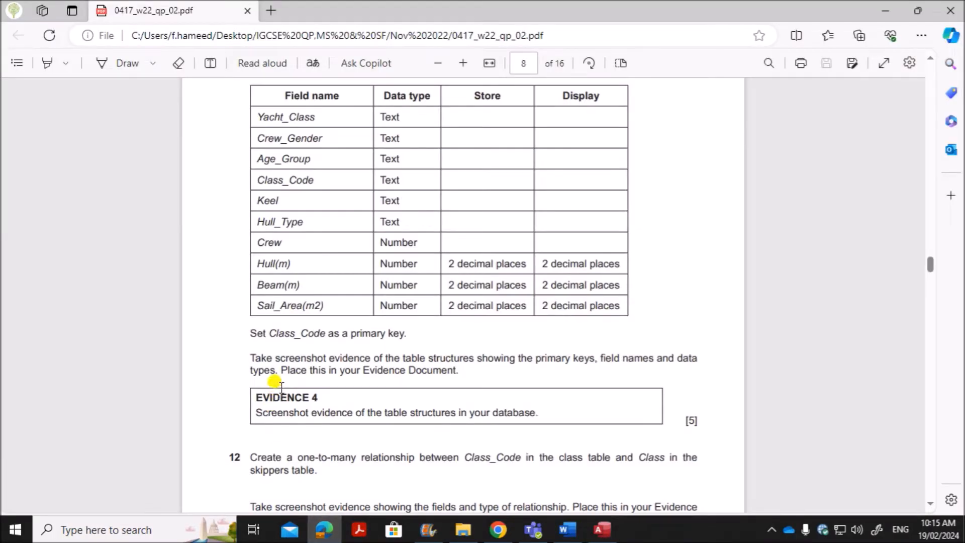
left_click_drag(286, 360, 542, 359)
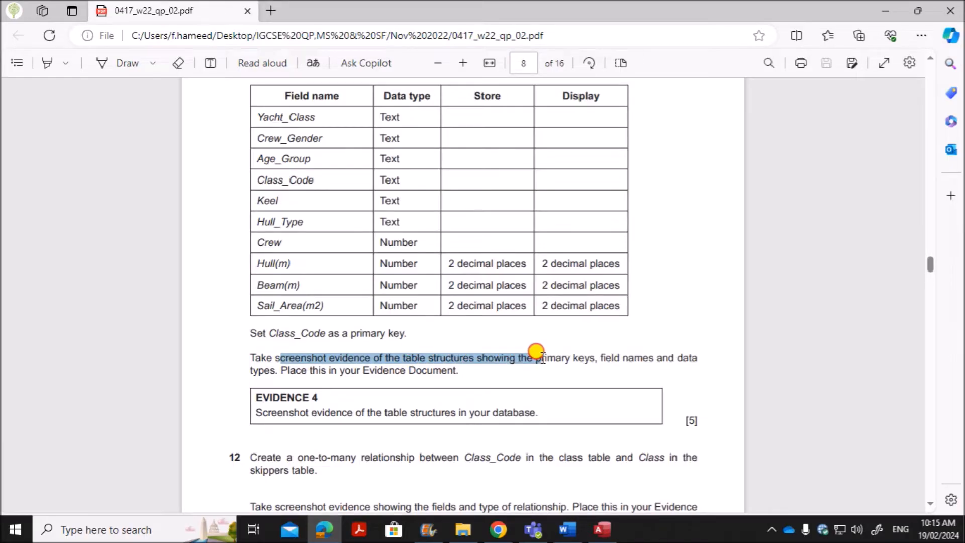
left_click_drag(542, 359, 459, 372)
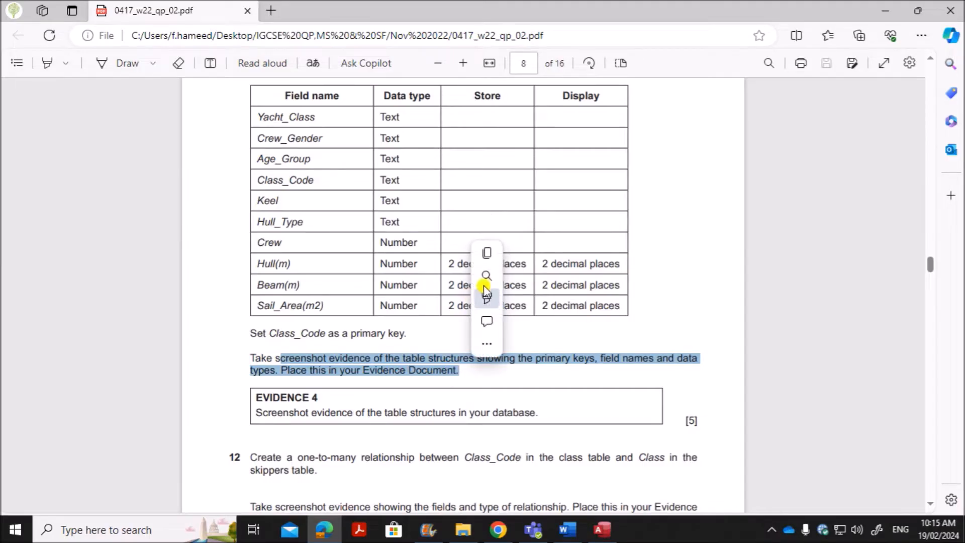
left_click(513, 255)
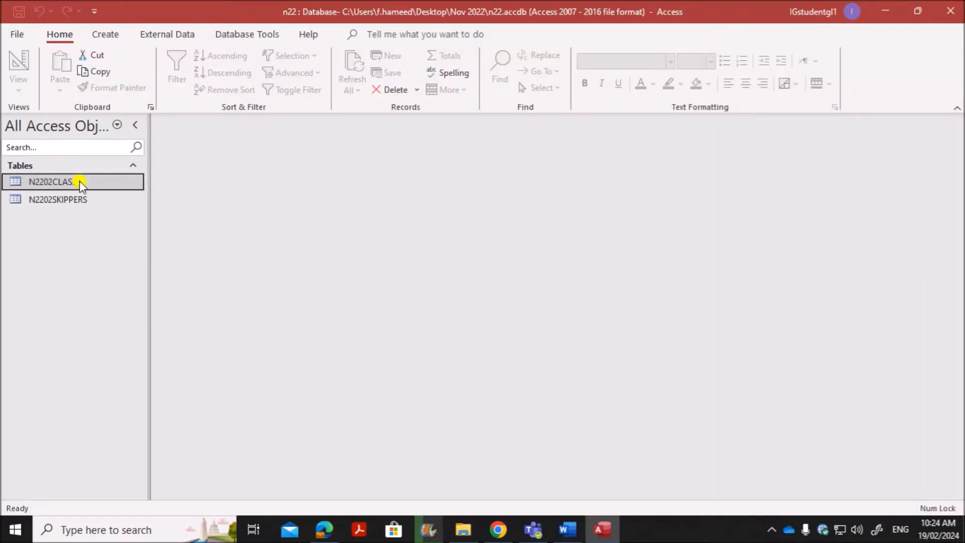
Step: Open the N2202CLASS table in Design View in Access
right_click(79, 181)
left_click(125, 209)
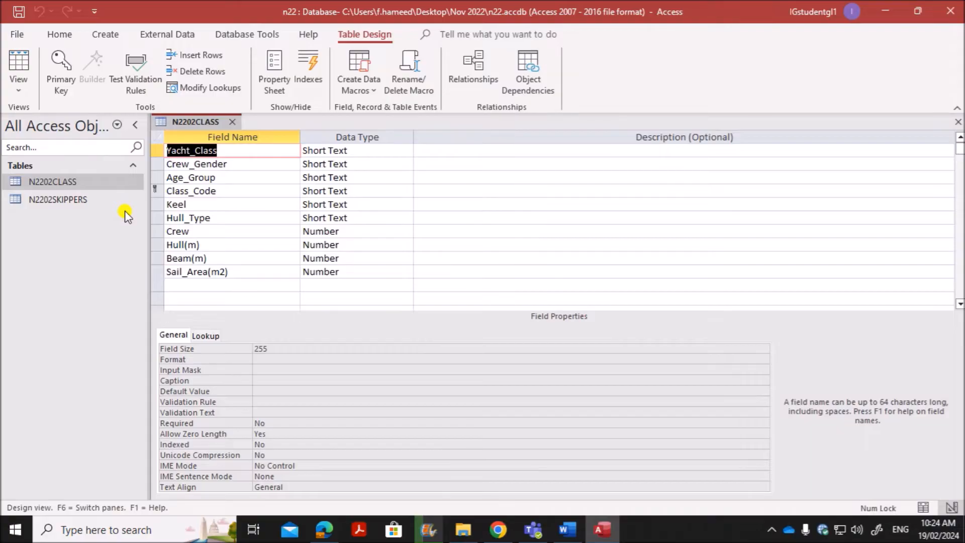
left_click(556, 204)
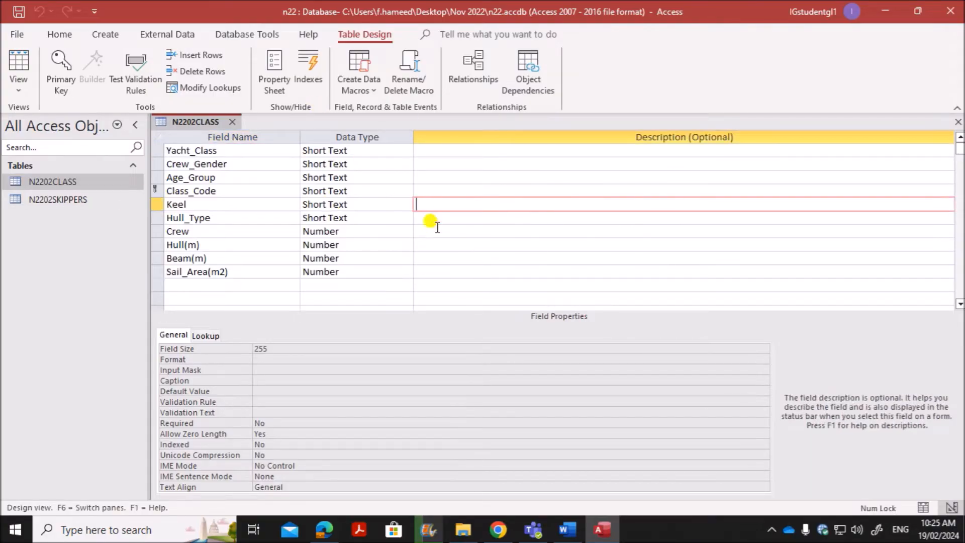
Step: Open Snipping Tool and capture the field names, data types and primary key of the N2202CLASS table
left_click(127, 534)
type("sn")
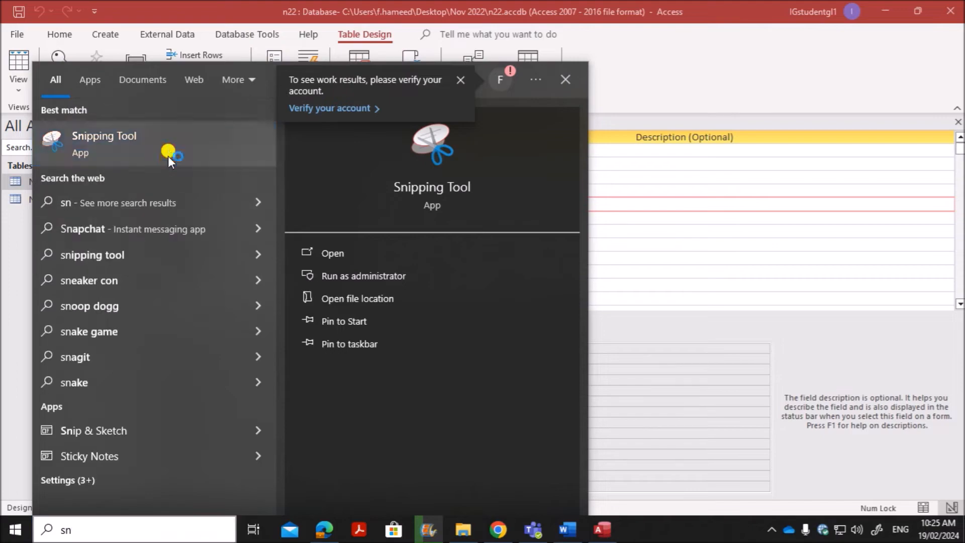
left_click(168, 156)
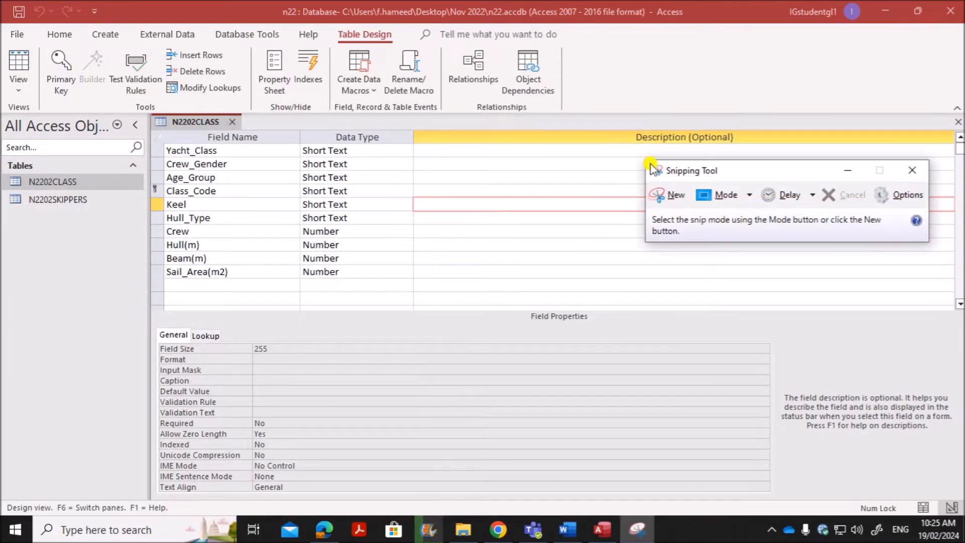
left_click(657, 191)
left_click_drag(149, 111, 415, 293)
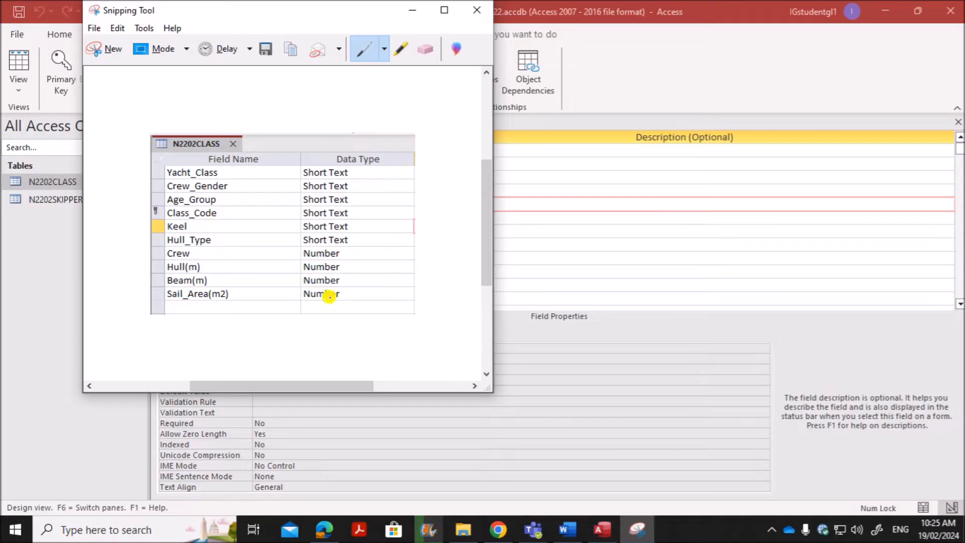
Step: Switch to the Word document N2202EVIDENCE_1234 and paste the class table screenshot below Step 11 - EVIDENCE 4
left_click(568, 528)
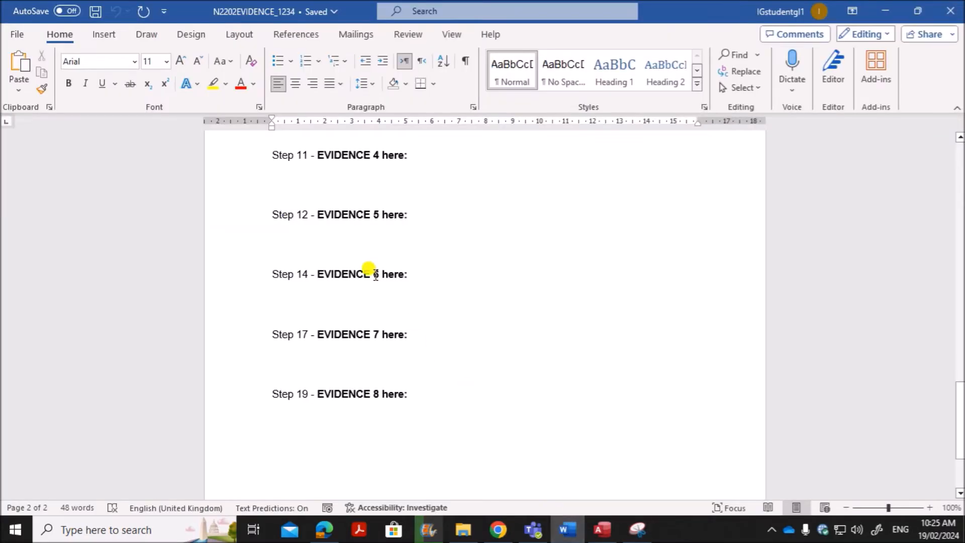
scroll(374, 279, "up", 3)
left_click(302, 278)
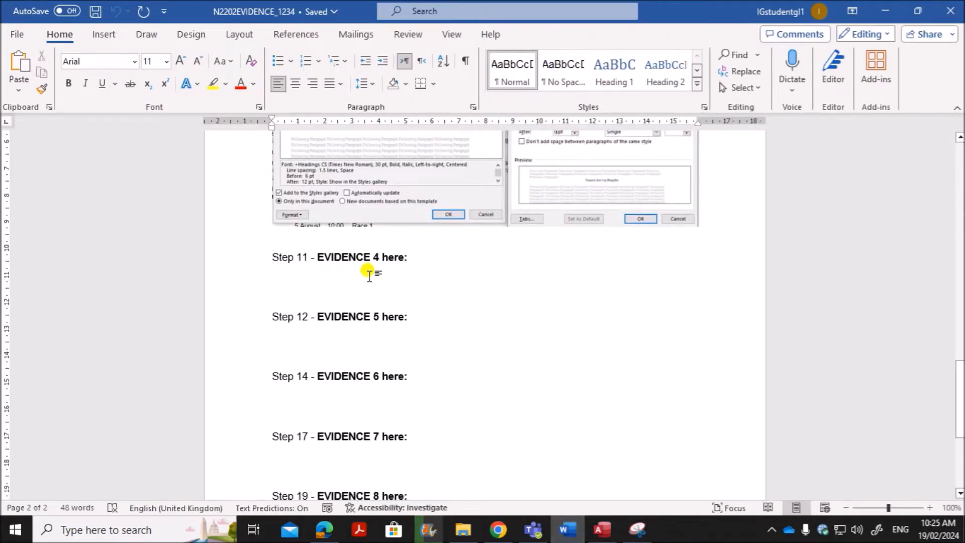
key("ctrl+v")
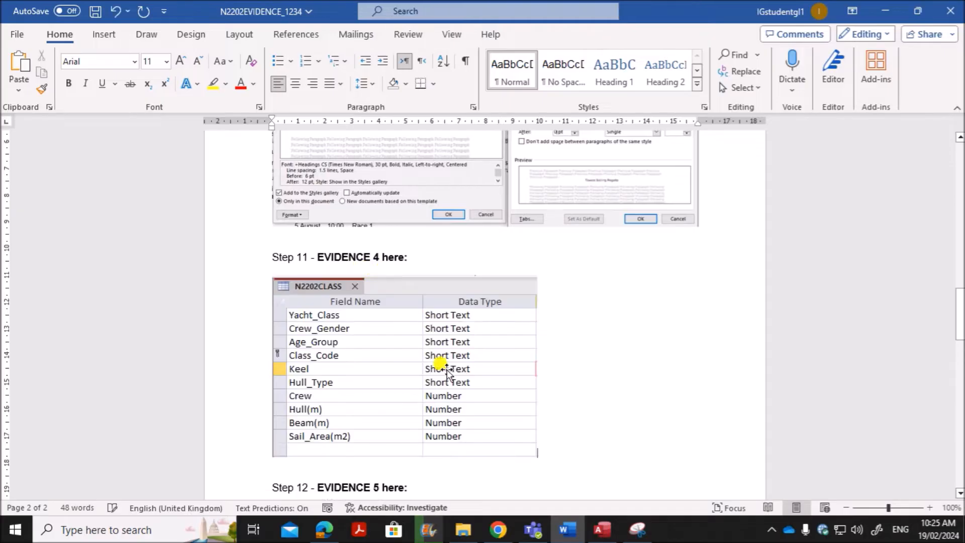
Step: Return to Access, close N2202CLASS, and open the N2202SKIPPERS table in Design View
left_click(599, 532)
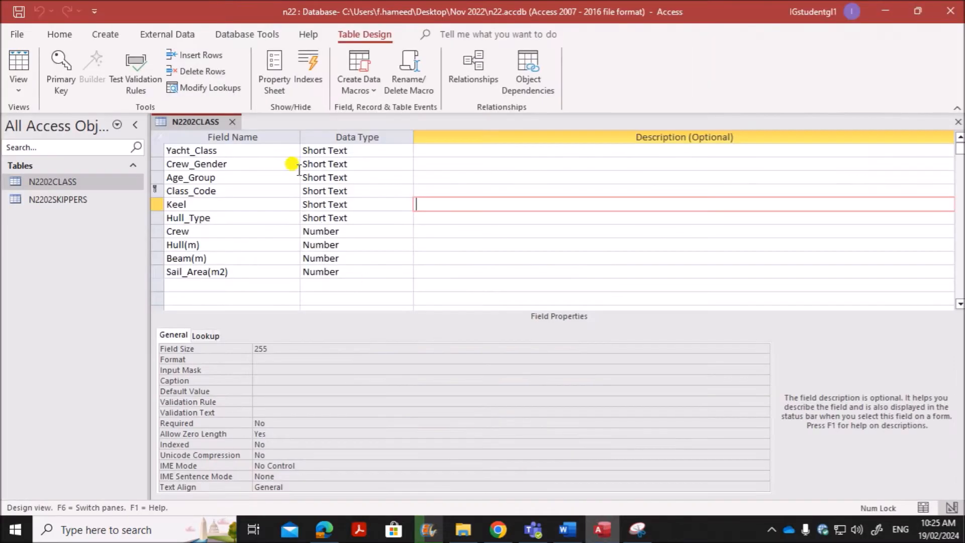
left_click(233, 121)
left_click(107, 199)
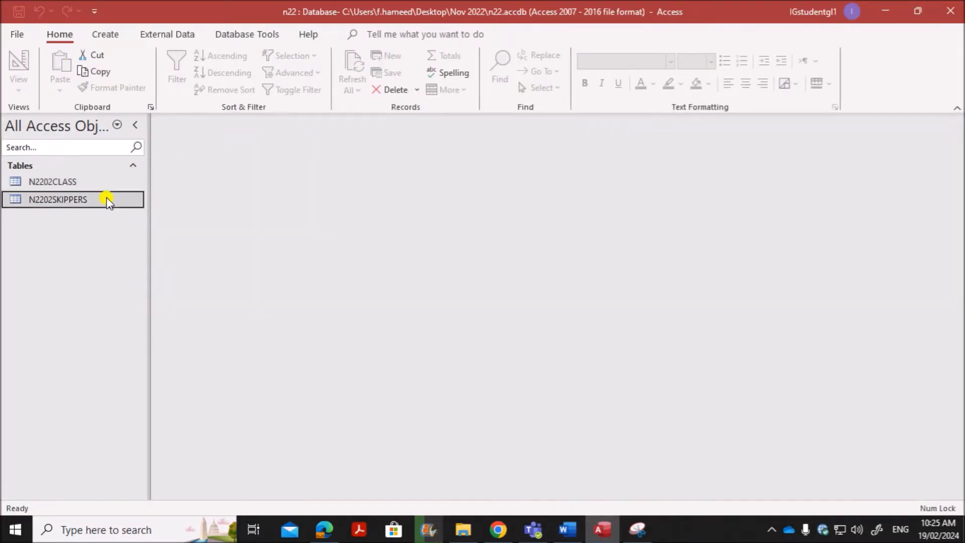
right_click(107, 200)
left_click(156, 225)
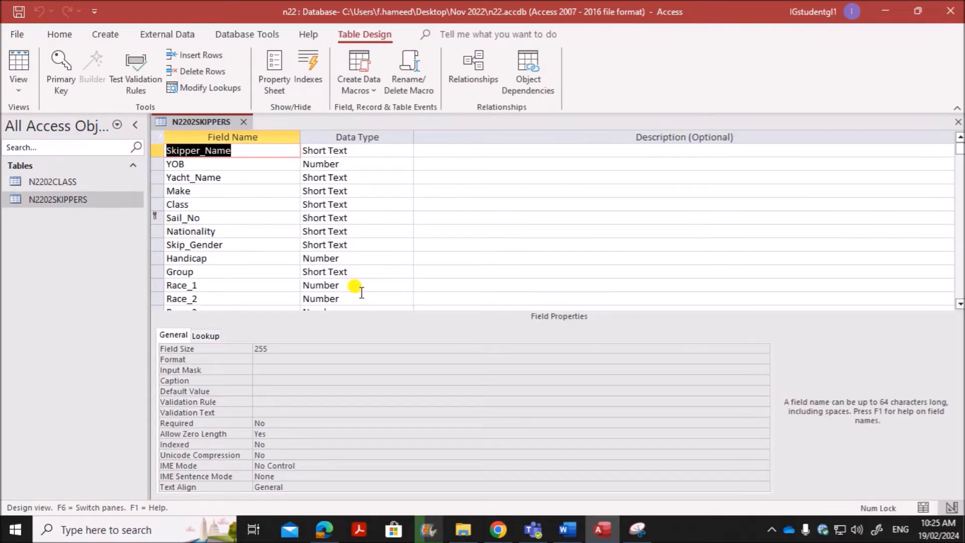
Step: Capture the N2202SKIPPERS field names and data types from Skipper_Name to Race_2 with Snipping Tool
left_click(638, 529)
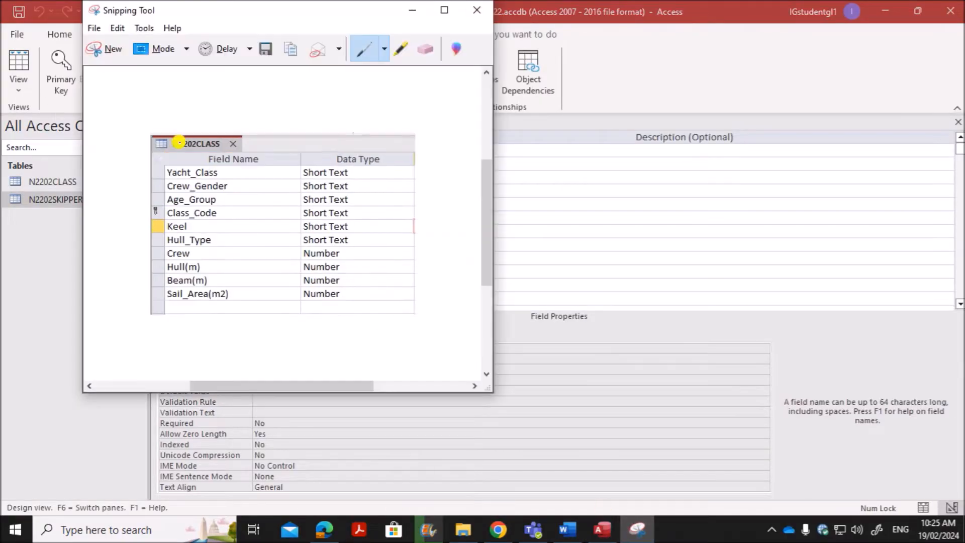
left_click(565, 221)
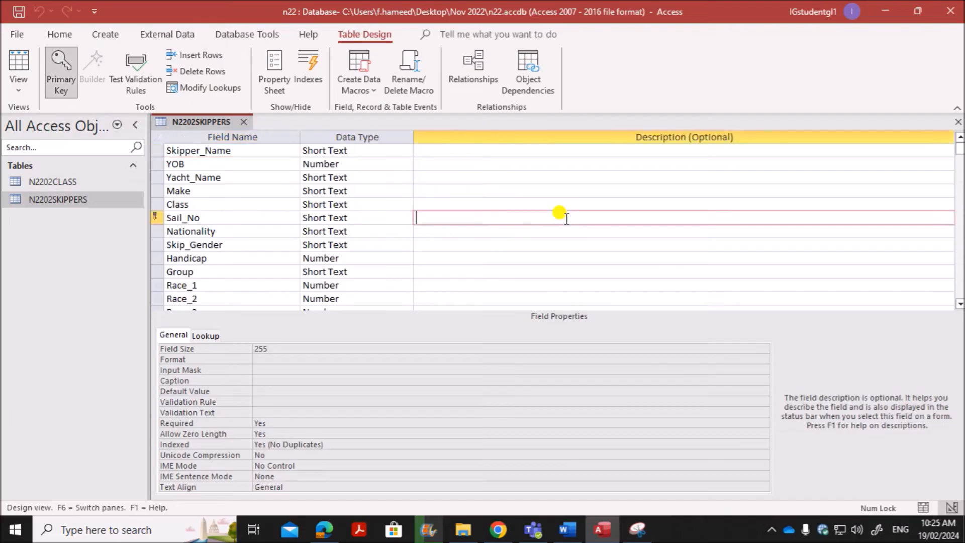
left_click(637, 529)
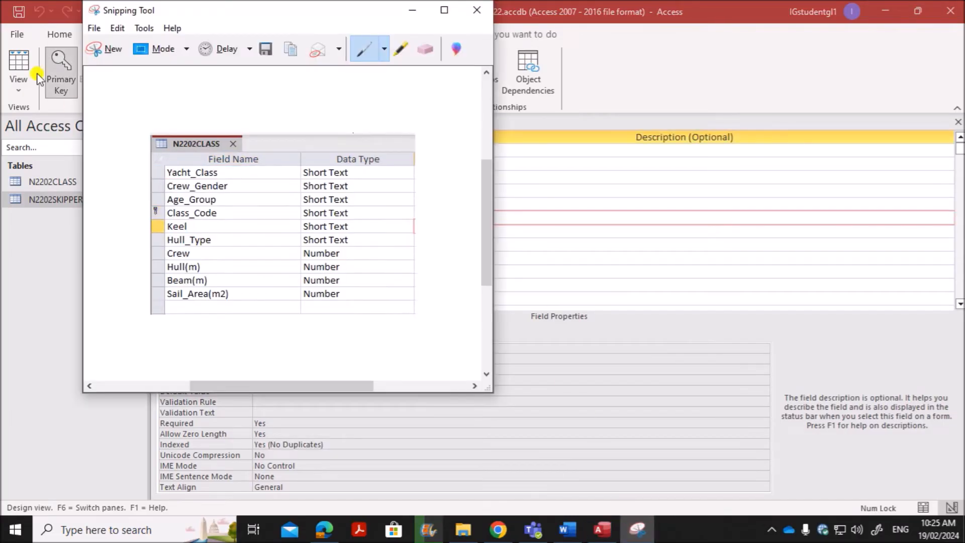
left_click(92, 50)
left_click_drag(149, 110, 414, 304)
Step: Paste the first skippers table screenshot on a new line below the class table screenshot in the Word evidence document
left_click(565, 531)
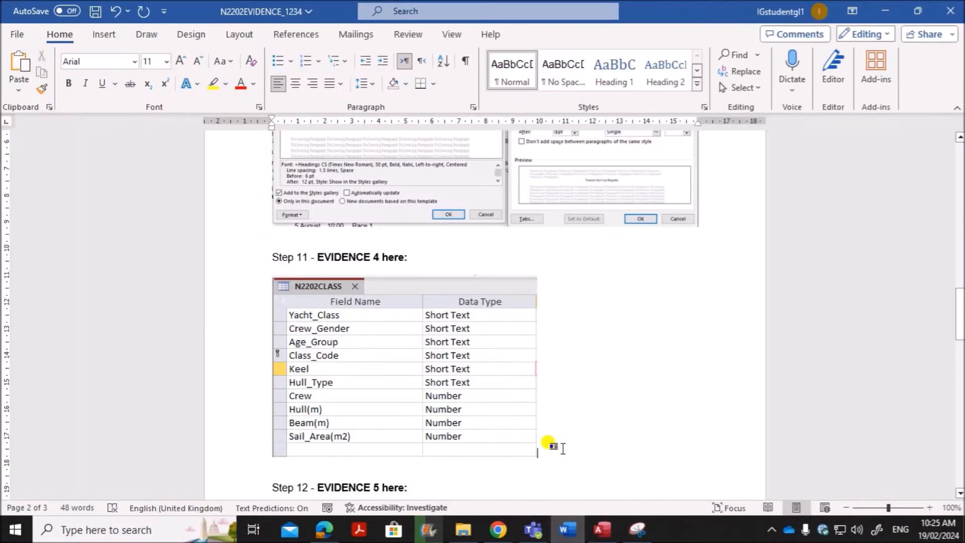
key("Return")
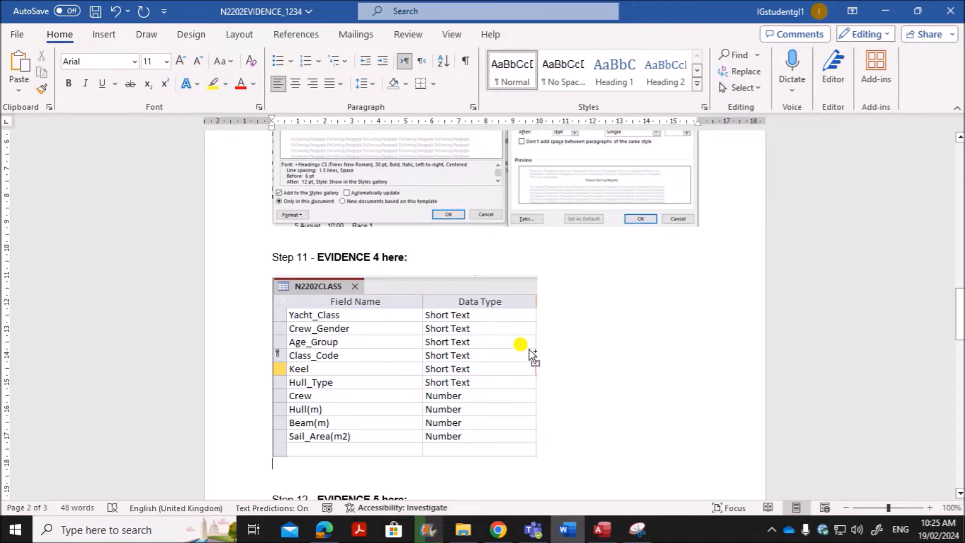
key("ctrl+v")
Step: Return to Access and capture the remaining N2202SKIPPERS fields, Race_3 to Points, with Snipping Tool
left_click(610, 532)
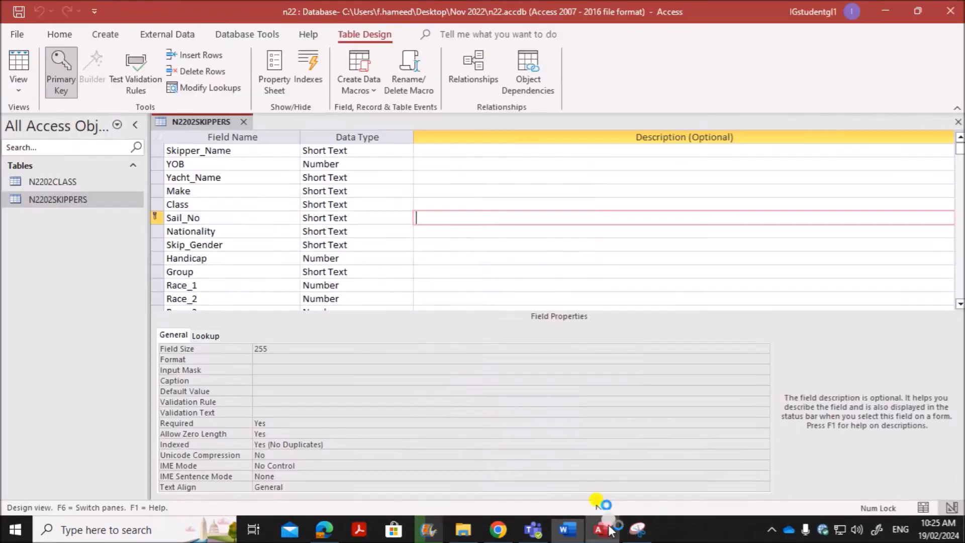
scroll(357, 261, "down", 2)
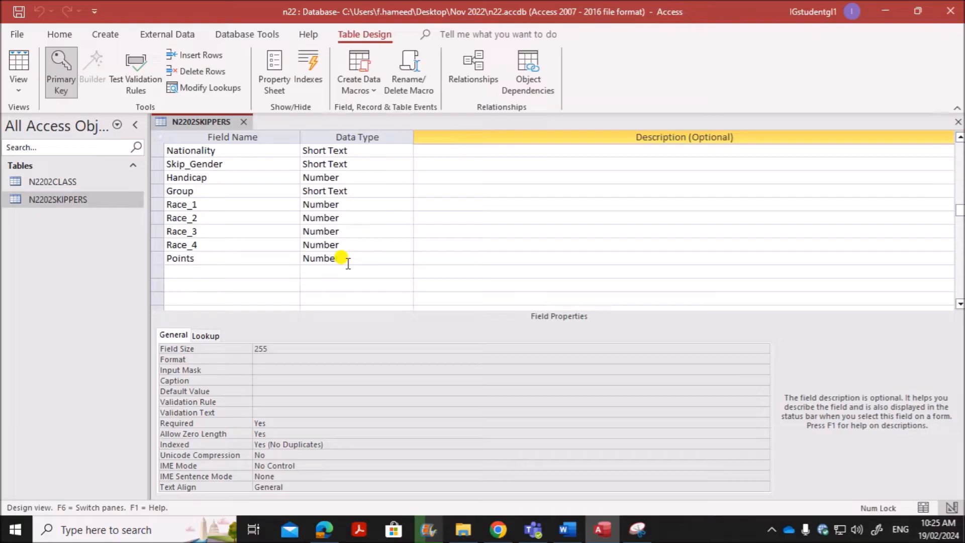
left_click(637, 529)
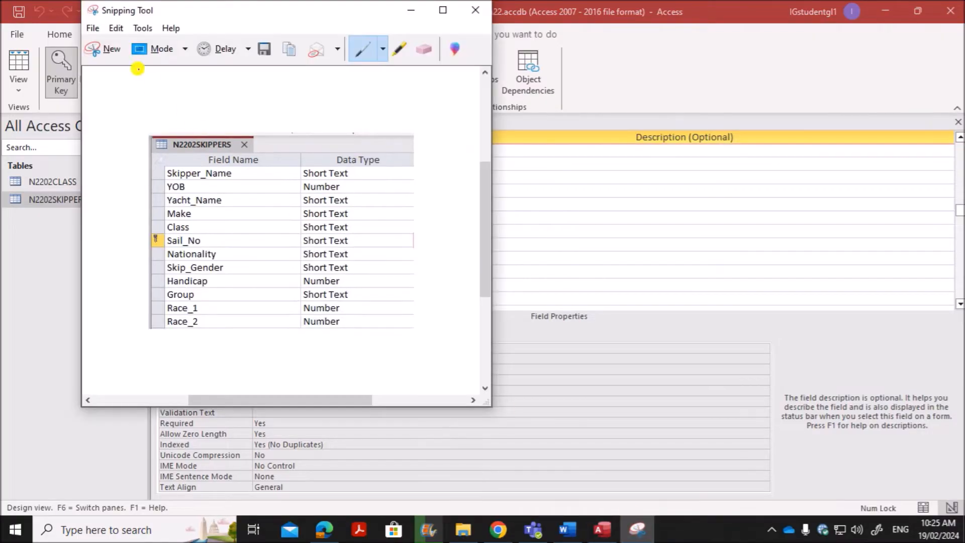
left_click(111, 49)
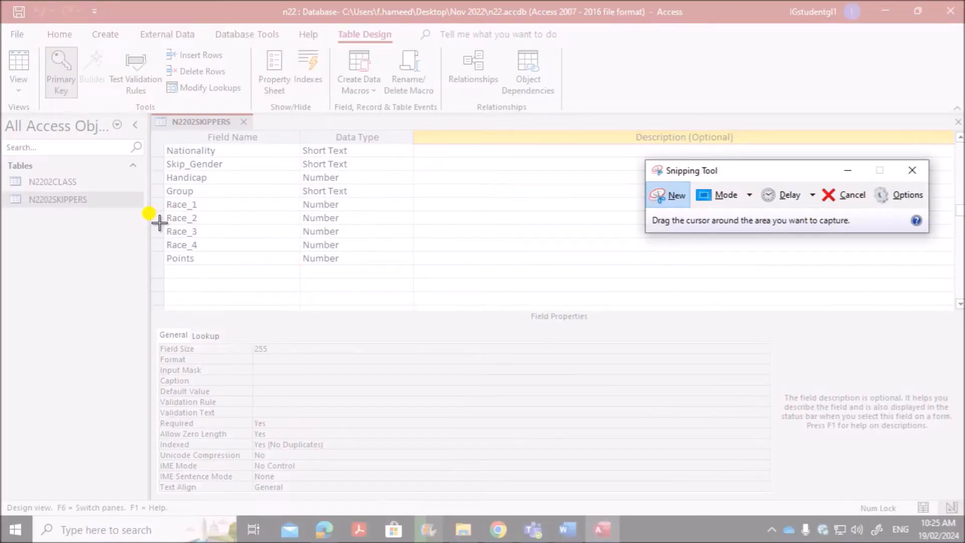
left_click_drag(152, 224, 412, 265)
Step: Paste the screenshot of the remaining skippers fields after the first skippers screenshot in the Word evidence document
left_click(567, 529)
scroll(594, 430, "down", 2)
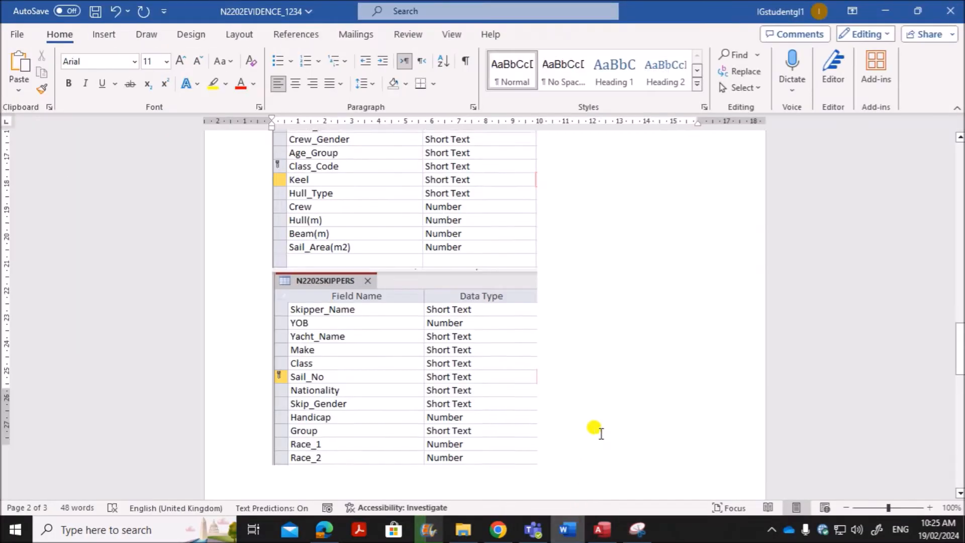
scroll(598, 431, "down", 3)
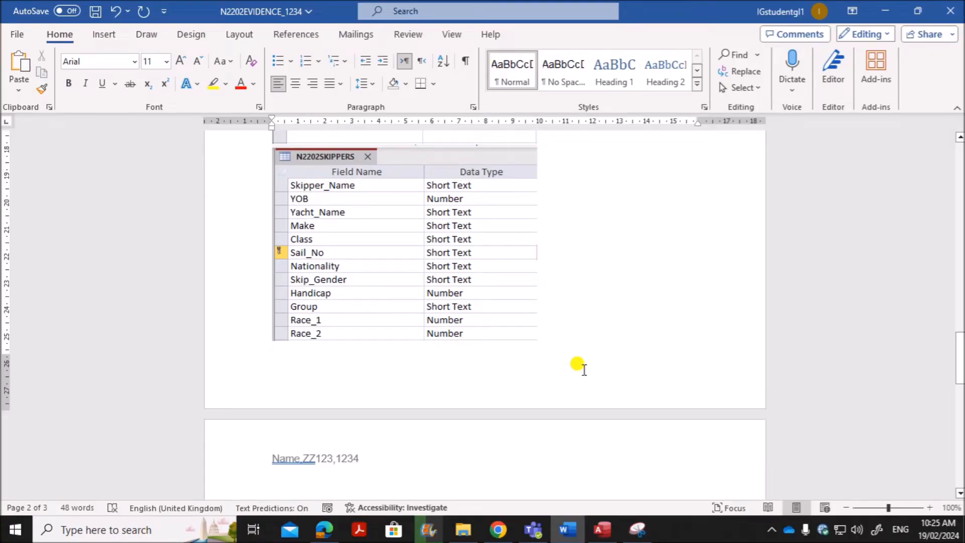
key("ctrl+v")
Step: Shrink the N2202CLASS screenshot proportionally in the evidence document
scroll(553, 342, "up", 10)
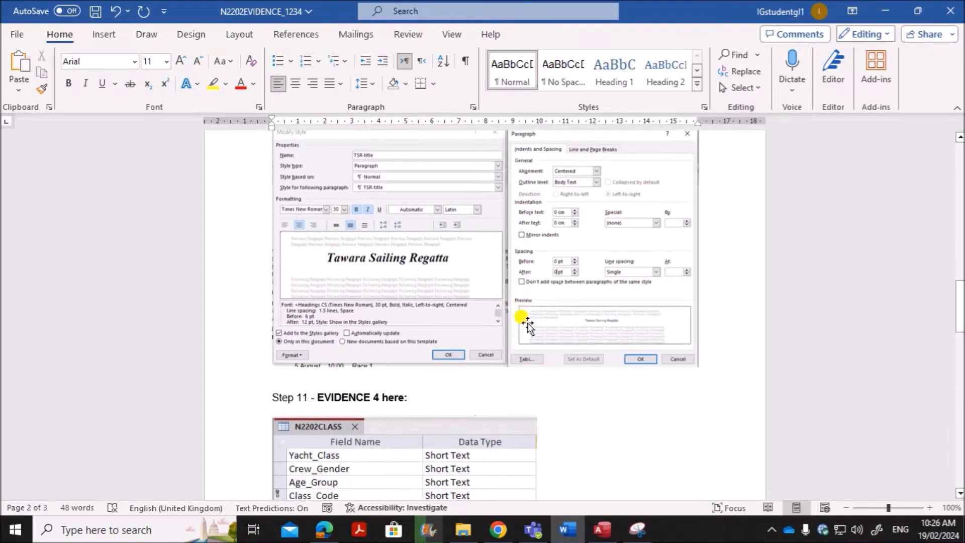
scroll(527, 326, "down", 9)
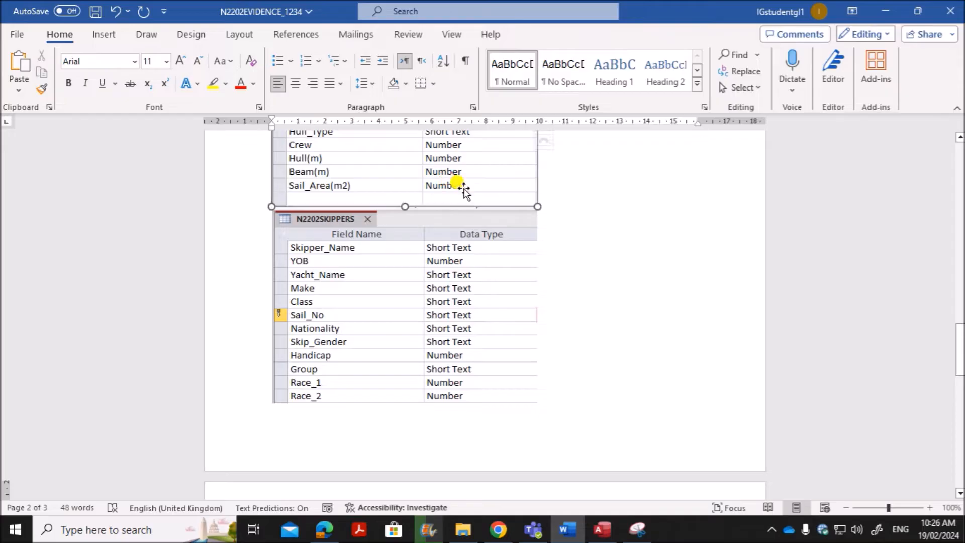
left_click(453, 188)
left_click_drag(537, 205, 507, 174)
Step: Shrink both N2202SKIPPERS screenshots proportionally to match the class screenshot's width, and review the Evidence 4 section
scroll(487, 341, "up", 2)
left_click(486, 345)
scroll(486, 344, "down", 3)
left_click_drag(538, 317, 504, 294)
left_click(528, 329)
left_click_drag(528, 329, 502, 303)
left_click(556, 310)
scroll(578, 315, "up", 5)
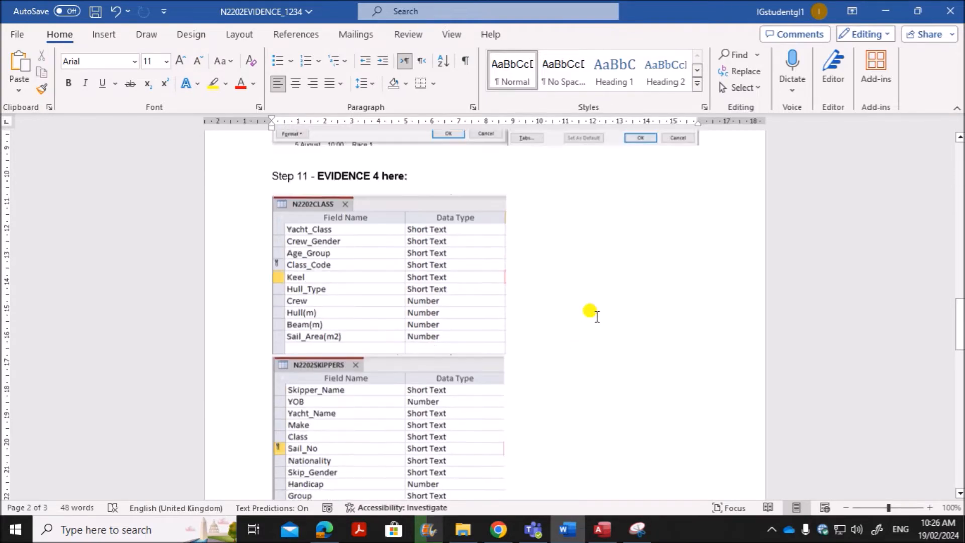
scroll(597, 315, "up", 1)
scroll(578, 327, "down", 6)
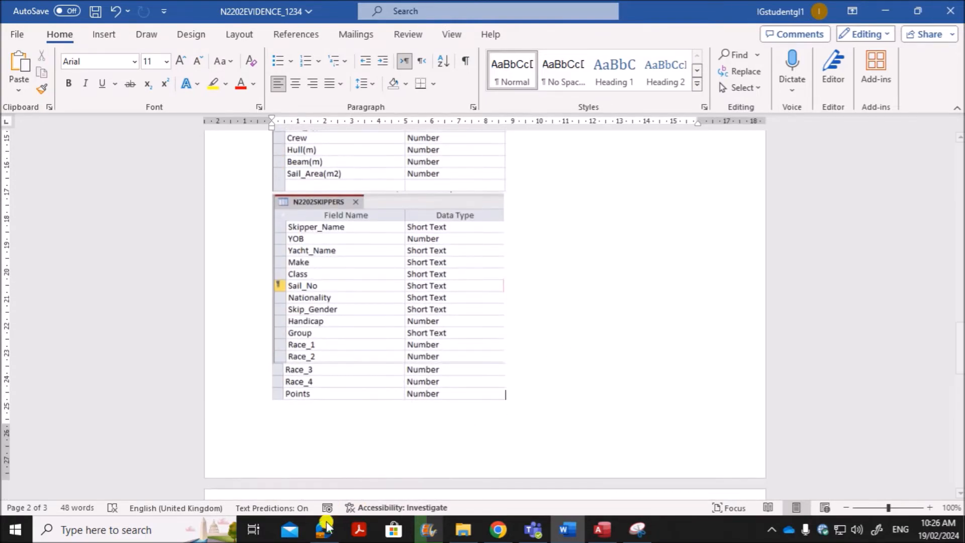
Step: Read task 12 in the exam paper, return to Access and add N2202CLASS and N2202SKIPPERS to the Relationships layout
left_click(324, 530)
scroll(390, 344, "down", 4)
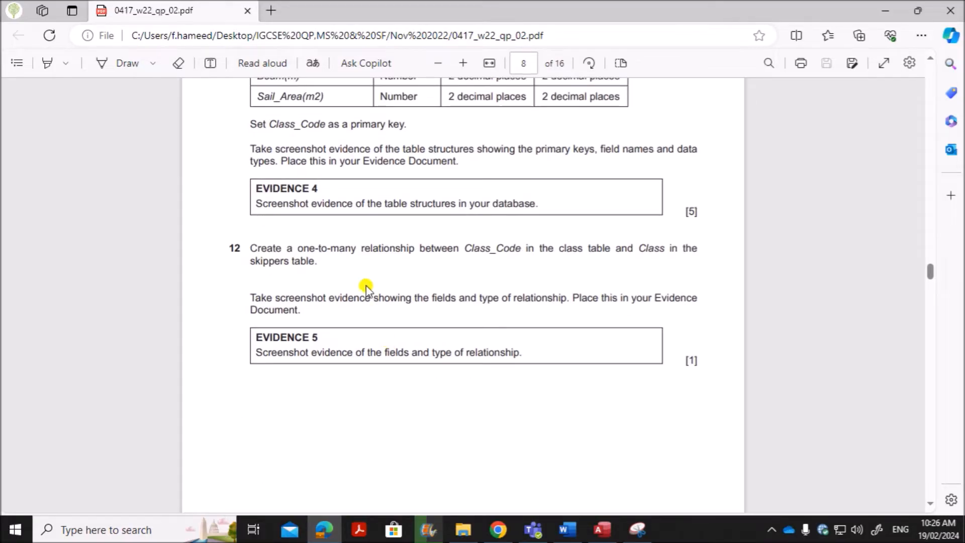
left_click_drag(310, 249, 326, 266)
left_click(326, 266)
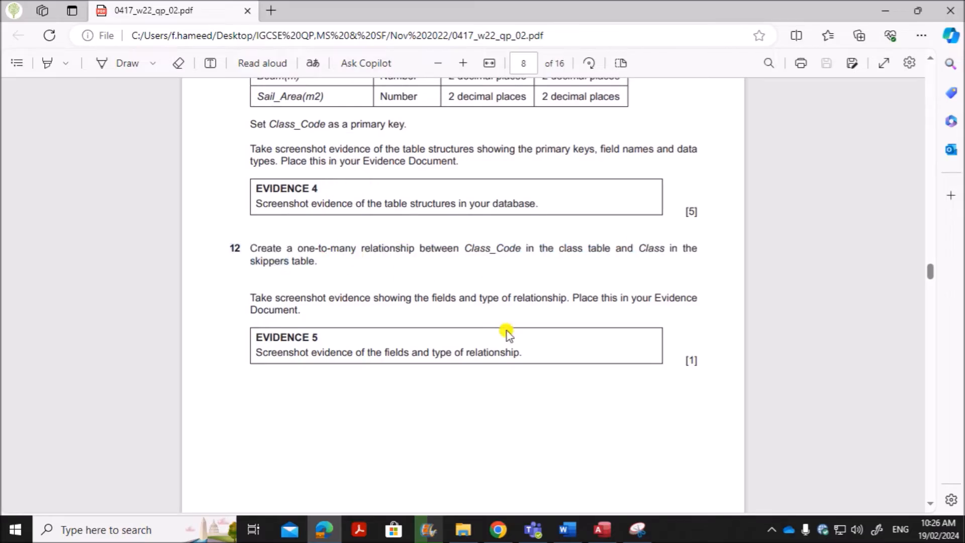
left_click(602, 529)
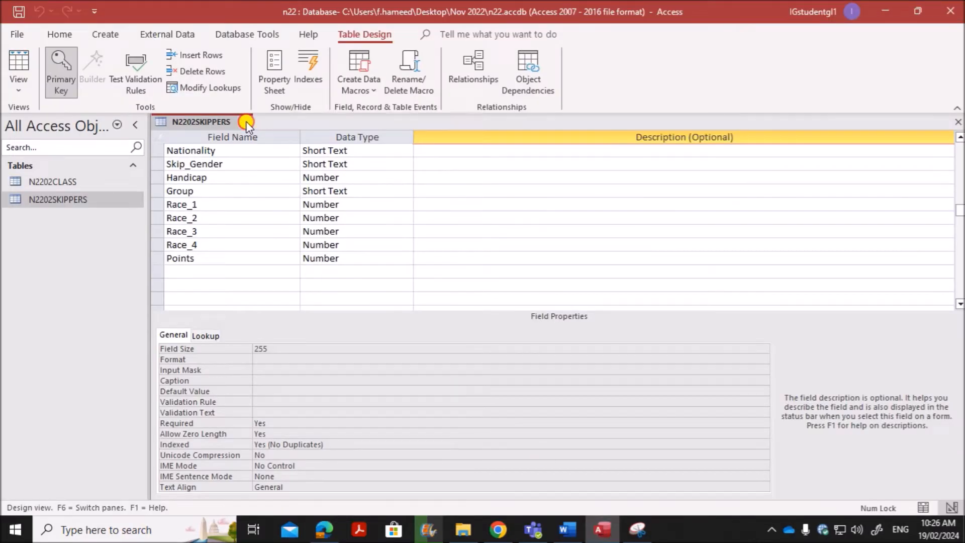
key("ctrl+w")
left_click(230, 35)
left_click(174, 65)
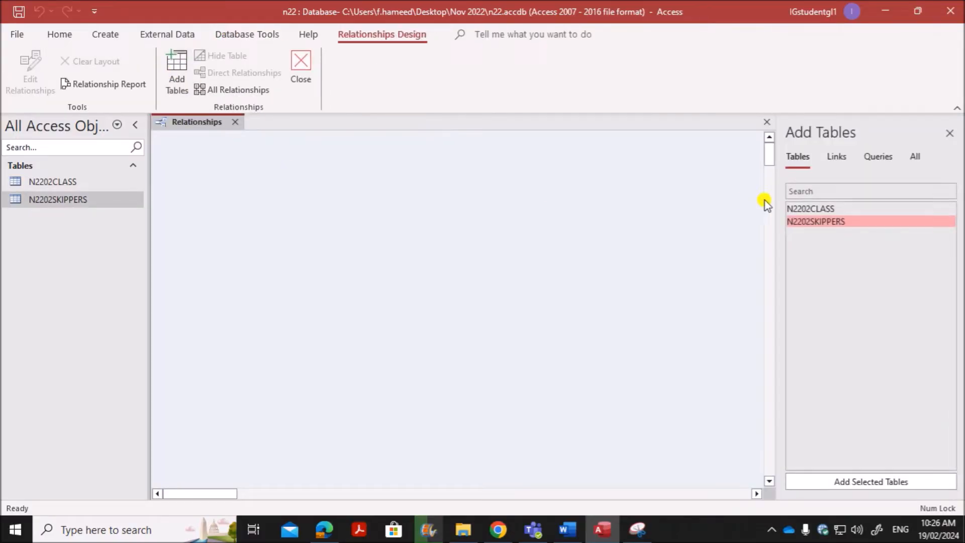
double_click(808, 207)
double_click(815, 221)
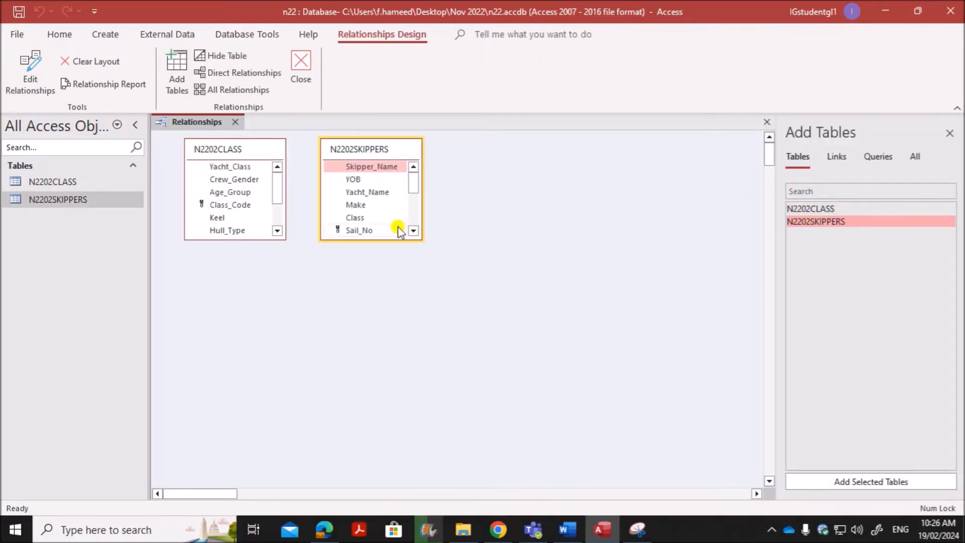
Step: Enlarge both table boxes to show all their fields and move N2202SKIPPERS further away from N2202CLASS
left_click_drag(248, 240, 262, 327)
left_click_drag(376, 240, 397, 335)
left_click_drag(361, 195, 361, 196)
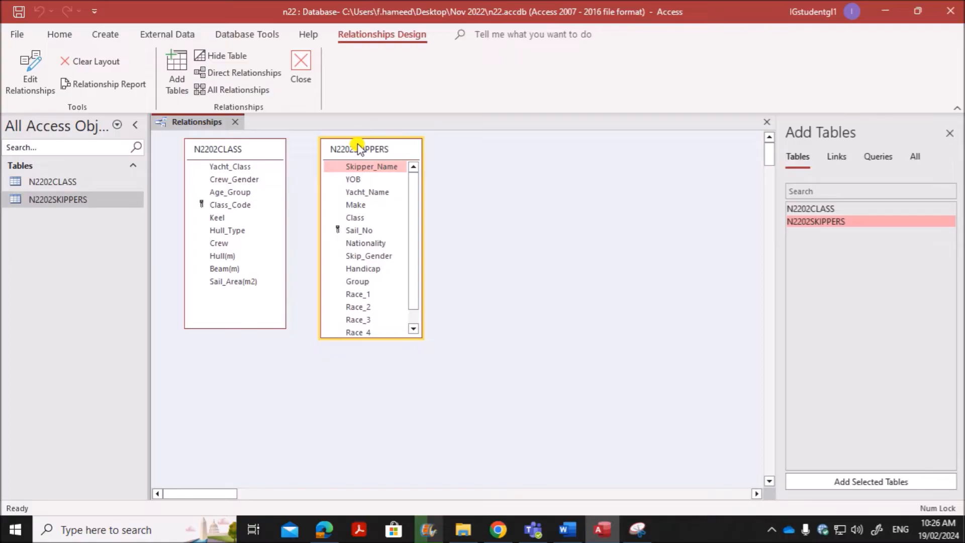
left_click_drag(358, 146, 445, 145)
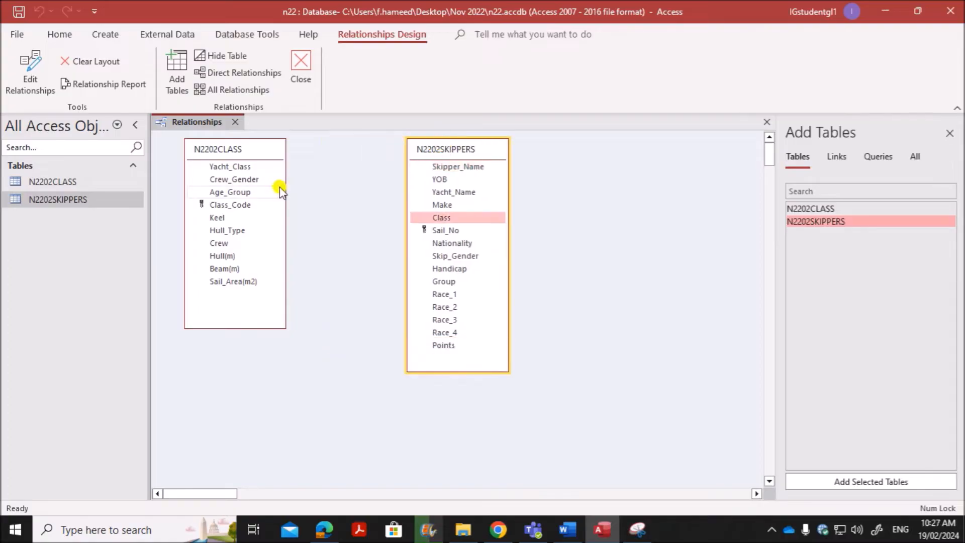
left_click(330, 237)
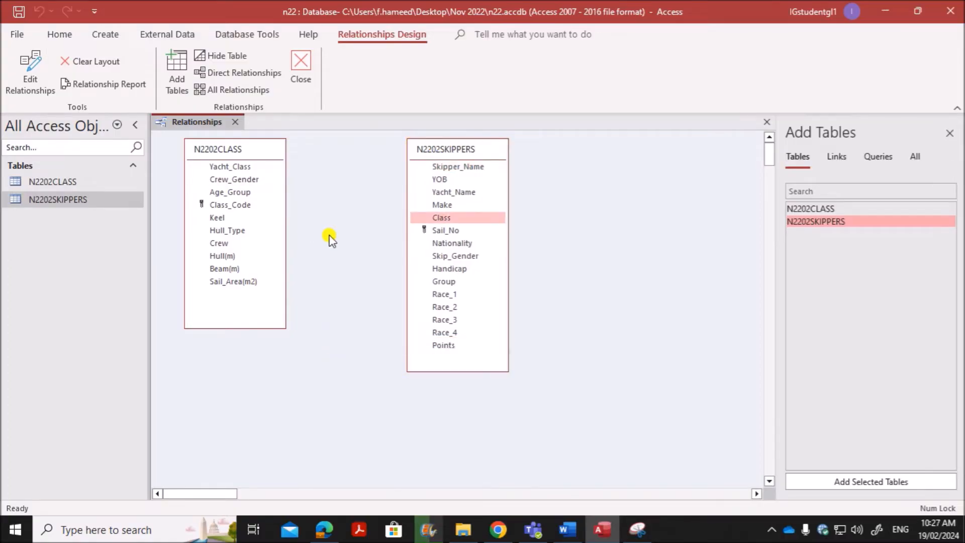
Step: Create a one-to-many relationship from Class_Code in N2202CLASS to Class in N2202SKIPPERS
left_click(243, 204)
left_click_drag(234, 204, 441, 221)
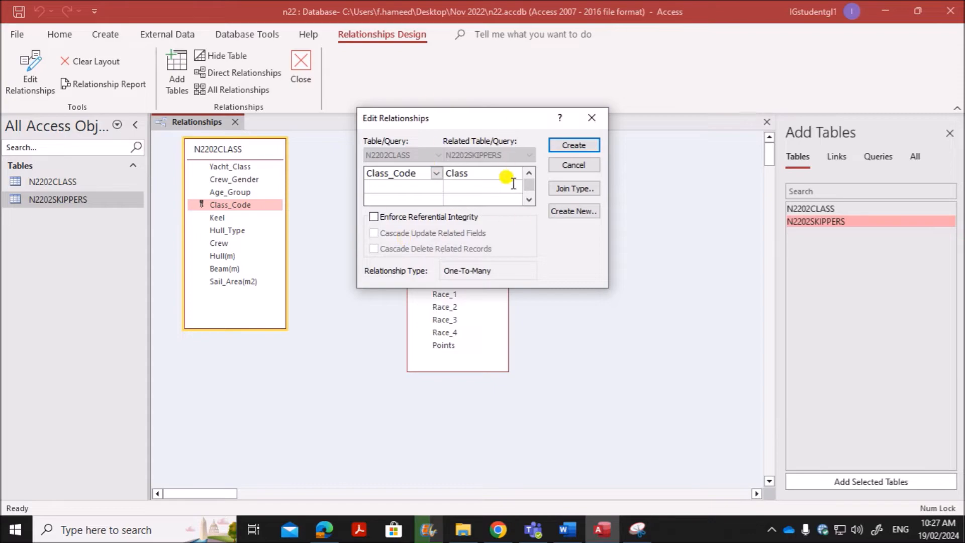
left_click(579, 145)
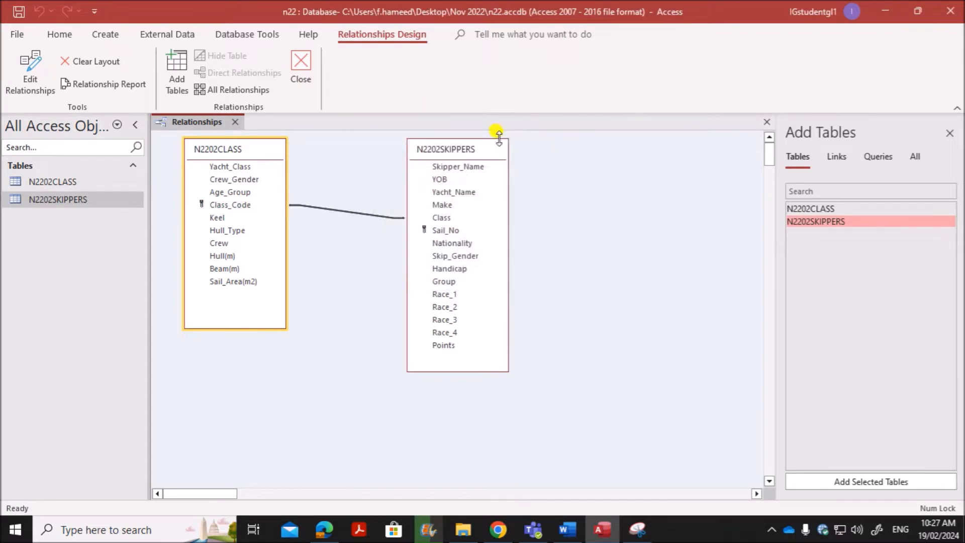
Step: Check the Evidence 5 requirement in the exam paper, then open the relationship for editing in Access and place its dialog beside the tables
left_click(325, 530)
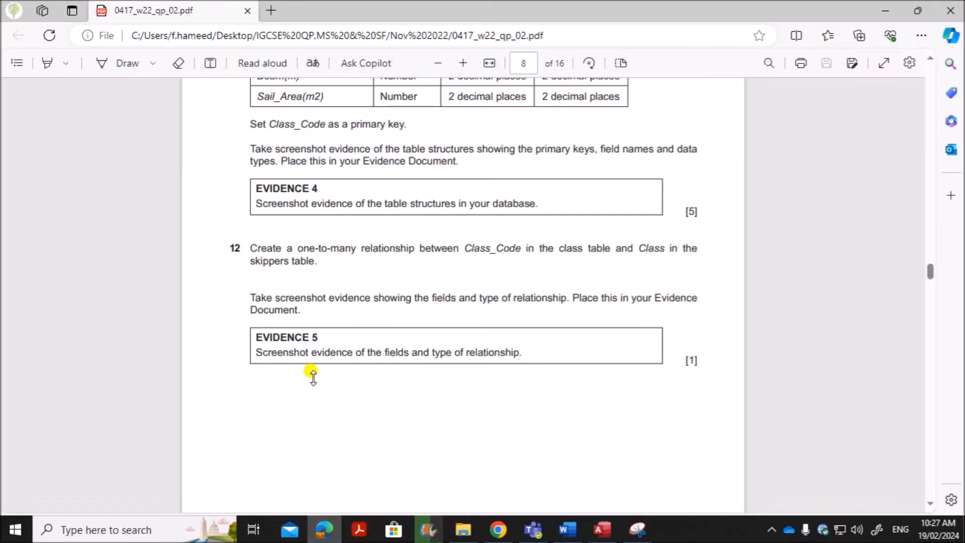
left_click_drag(313, 298, 561, 293)
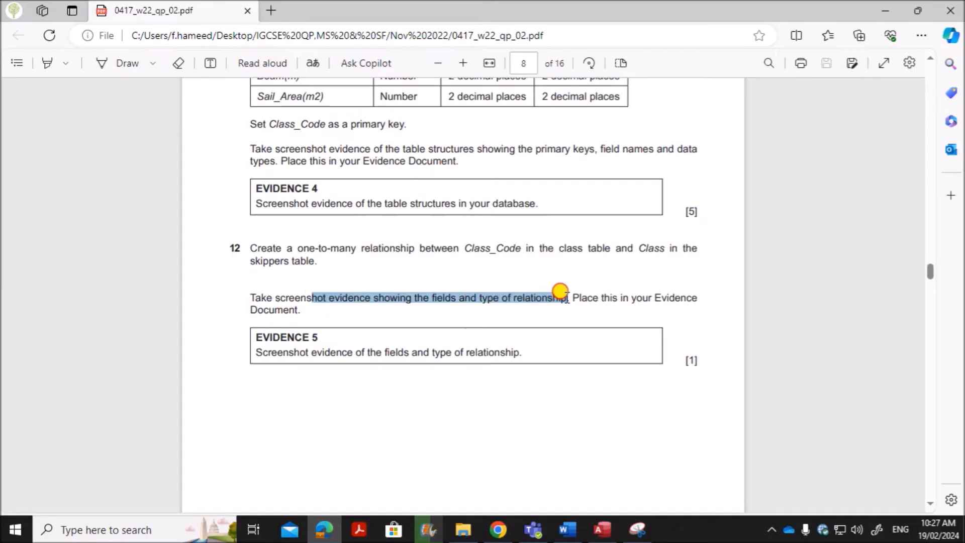
left_click(602, 530)
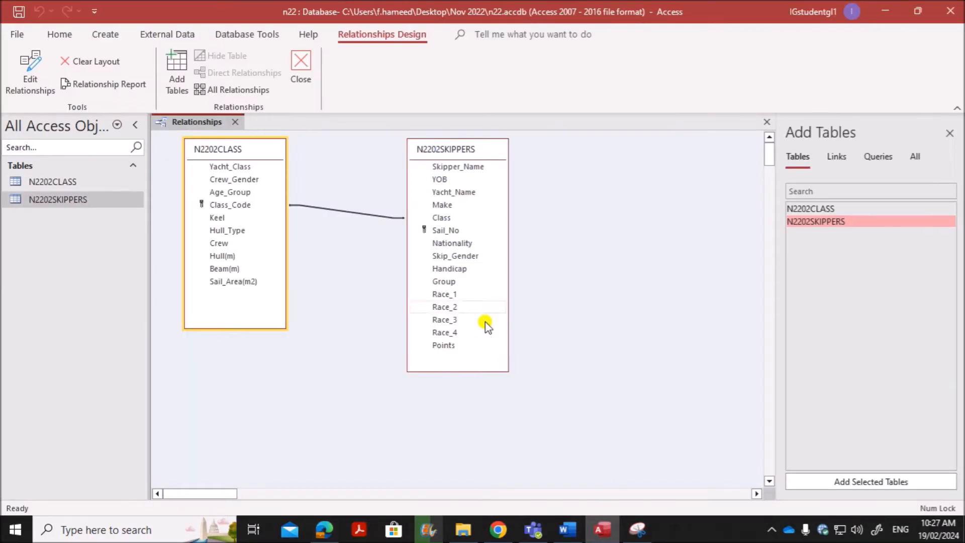
double_click(383, 218)
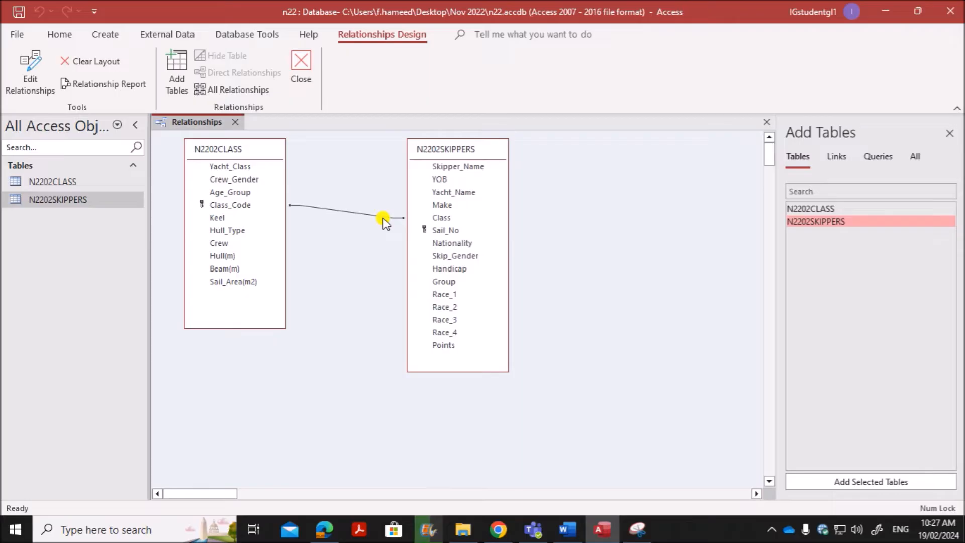
left_click(346, 212)
right_click(345, 213)
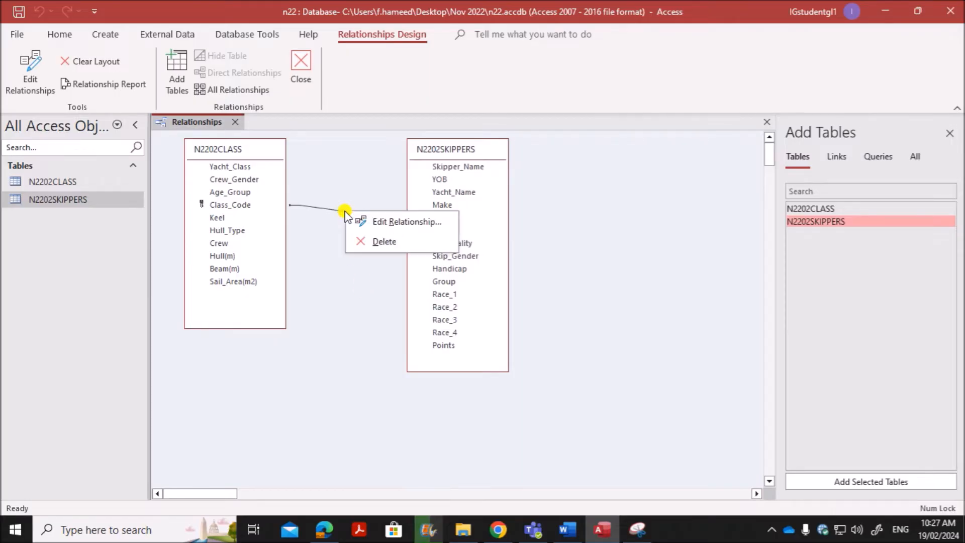
left_click(394, 222)
left_click_drag(485, 125, 646, 165)
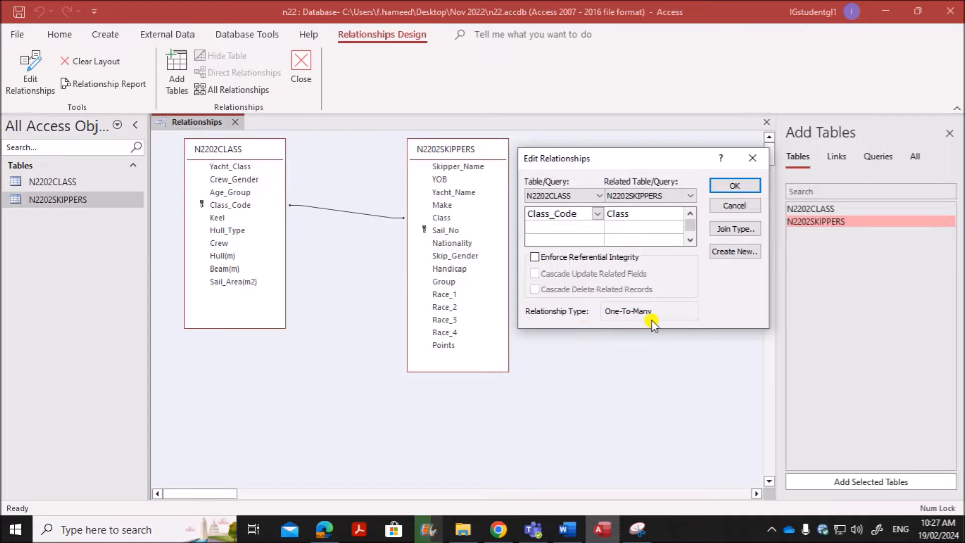
Step: Capture both related tables together with the Edit Relationships dialog using Snipping Tool
left_click(637, 529)
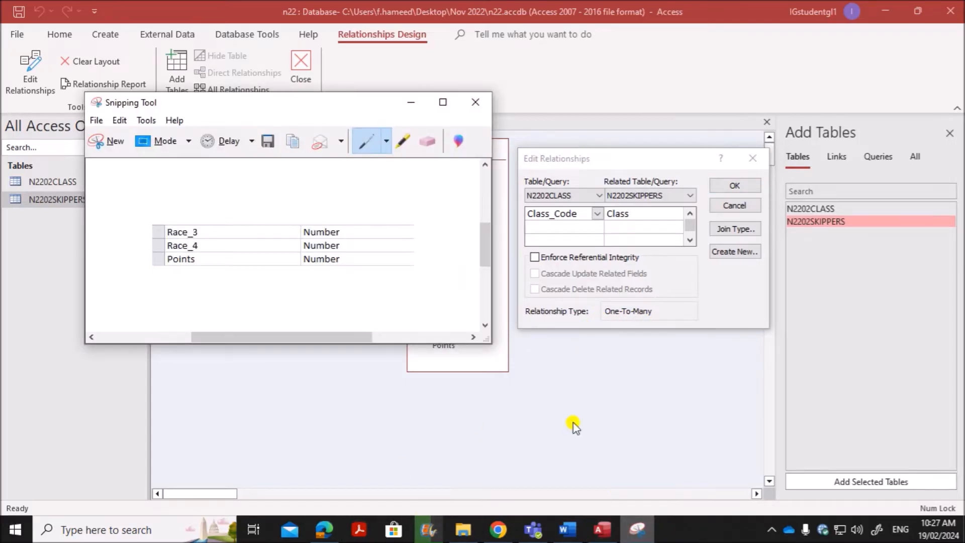
left_click(109, 141)
left_click_drag(171, 130, 775, 366)
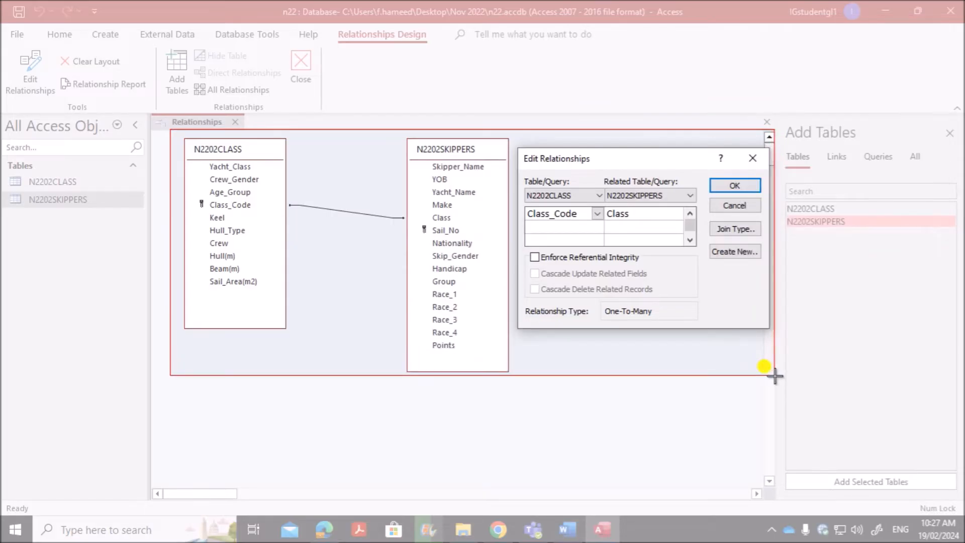
Step: Paste the relationship screenshot under the Step 12 EVIDENCE 5 heading in the Word evidence document
left_click(559, 529)
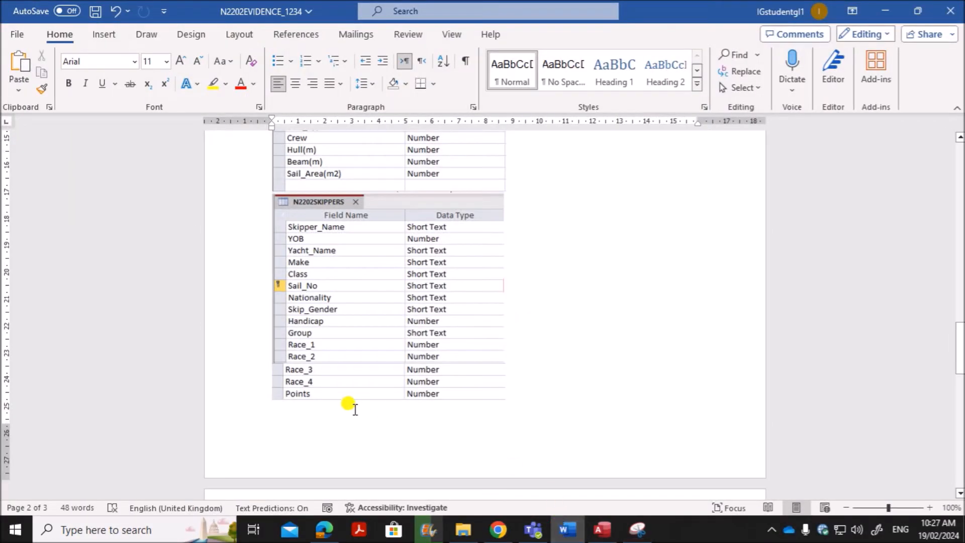
scroll(345, 402, "down", 8)
left_click(291, 233)
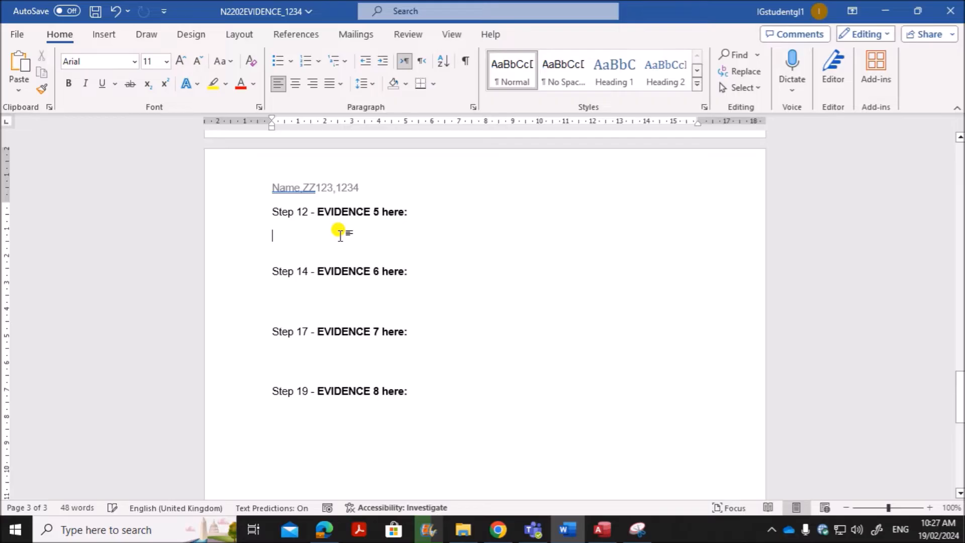
key("ctrl+v")
scroll(405, 355, "down", 3)
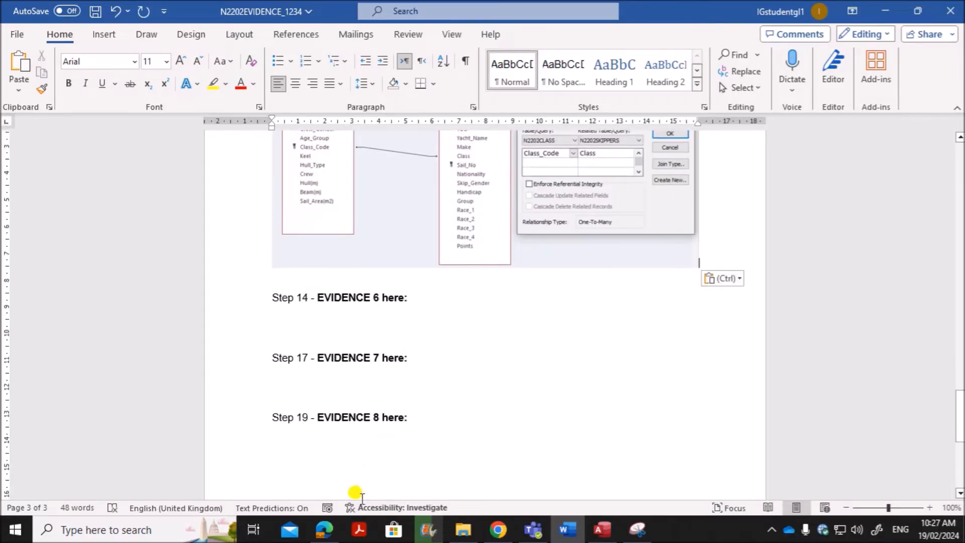
Step: Read task 13 in the exam paper, return to Access and close the Edit Relationships dialog and the Relationships layout
left_click(324, 529)
scroll(388, 345, "down", 5)
scroll(388, 344, "down", 4)
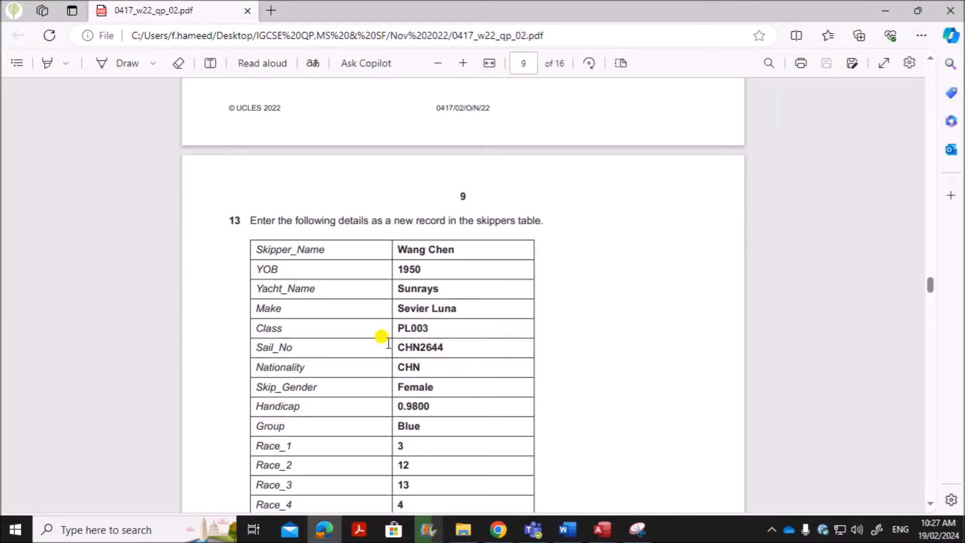
scroll(387, 171, "up", 2)
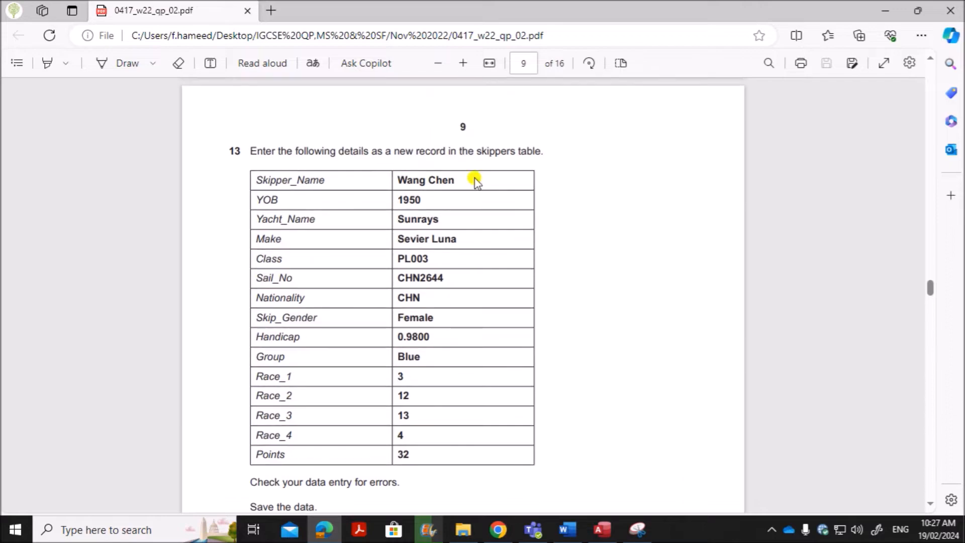
left_click(602, 529)
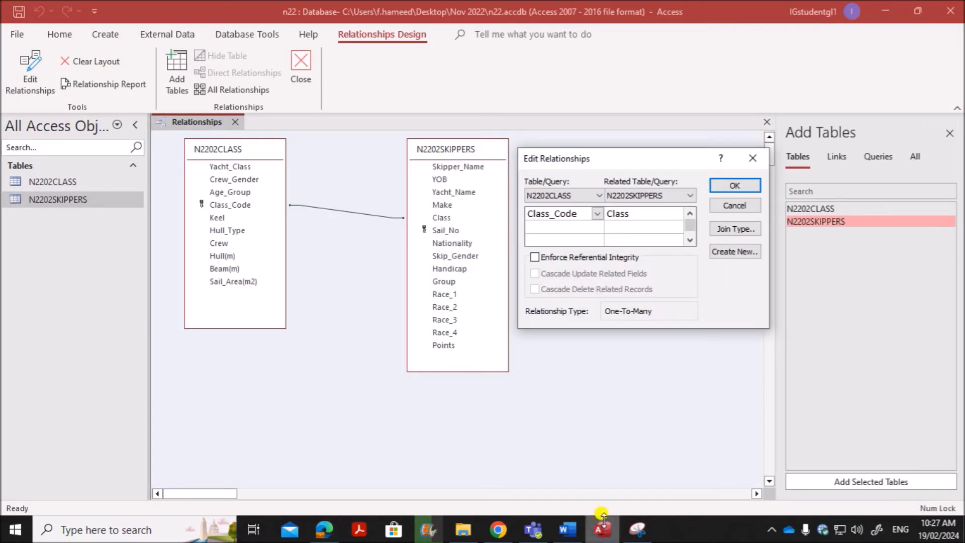
left_click(753, 190)
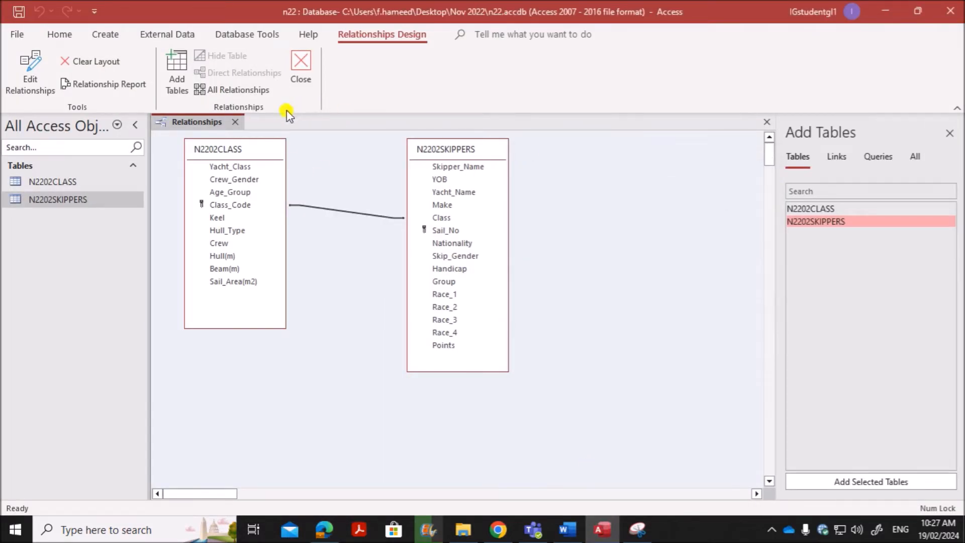
right_click(239, 126)
left_click(237, 134)
left_click(306, 70)
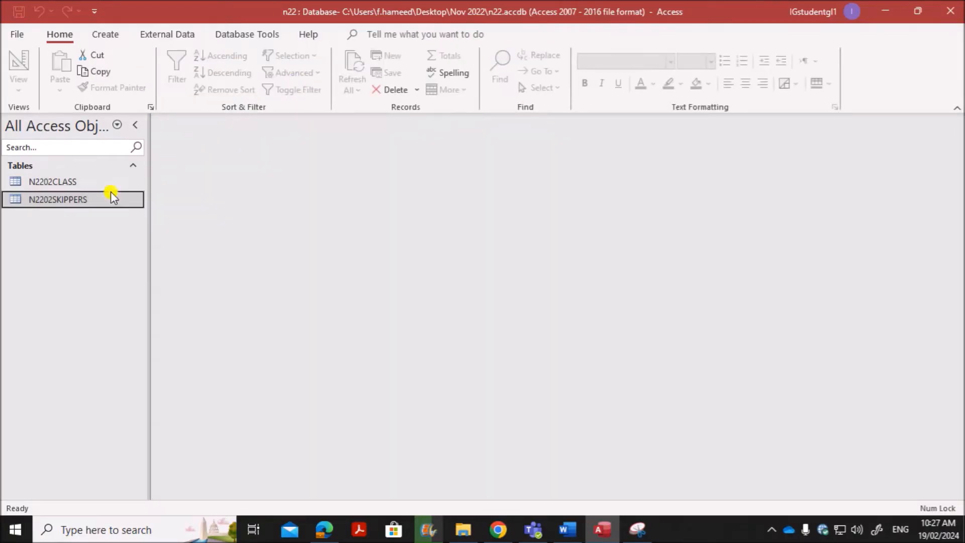
Step: Add a new record to the N2202SKIPPERS table with the skipper's name and year of birth from the exam paper
double_click(88, 197)
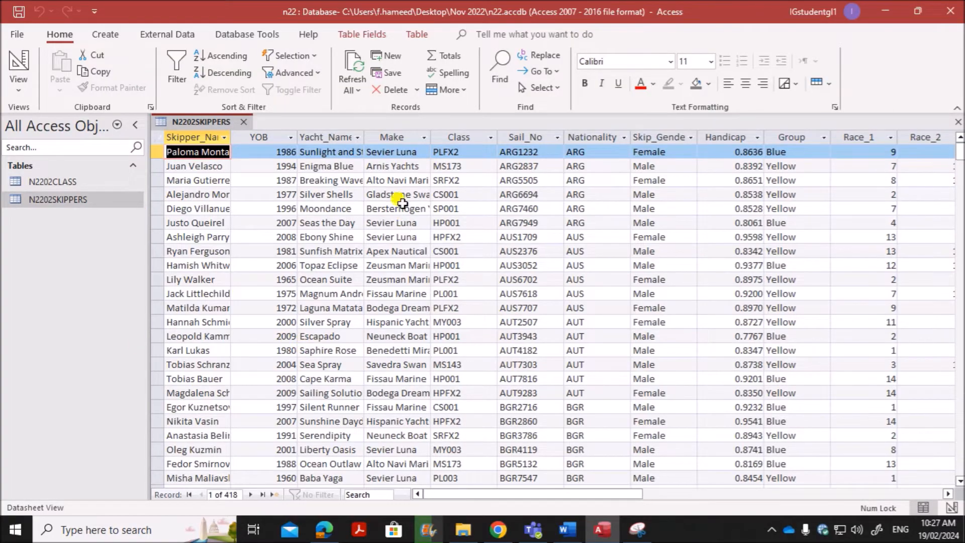
left_click(382, 56)
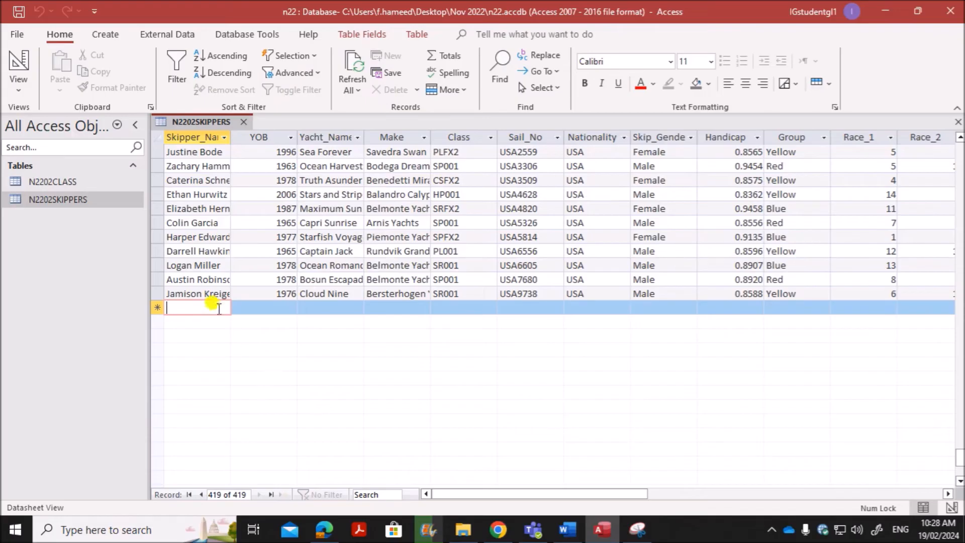
left_click(324, 530)
left_click_drag(396, 180, 458, 178)
key("ctrl+c")
left_click(601, 529)
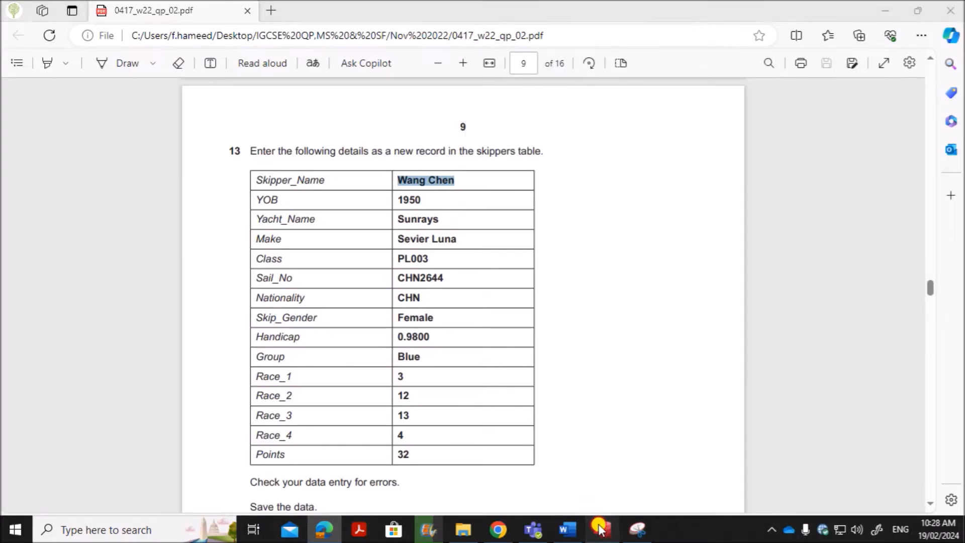
key("ctrl+v")
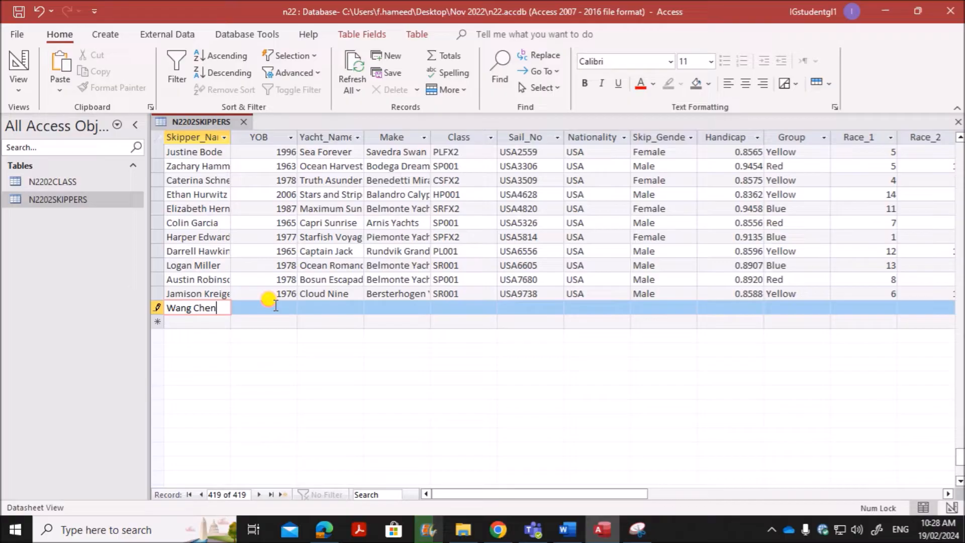
key("Tab")
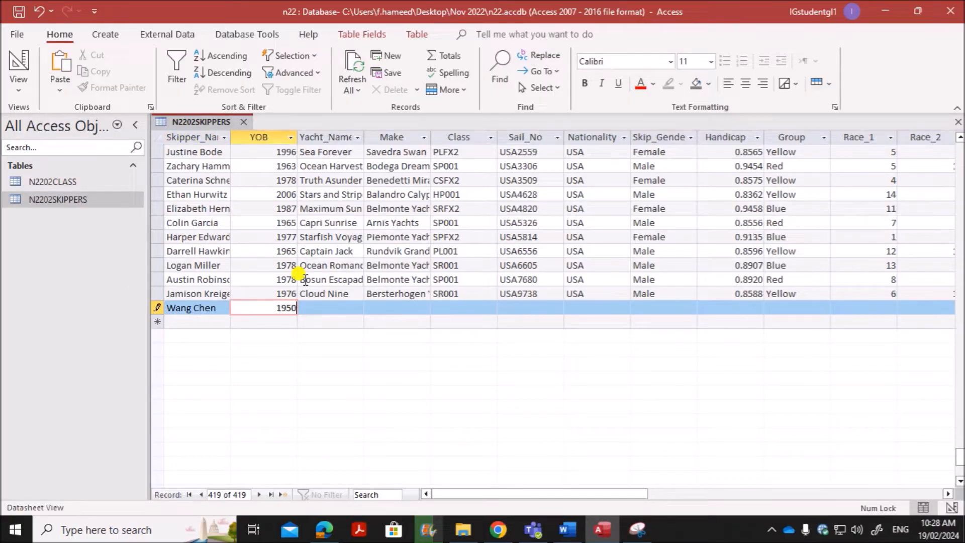
Step: Copy Sunrays from the exam paper into the new record's Yacht_Name field, and return to the paper
left_click(324, 529)
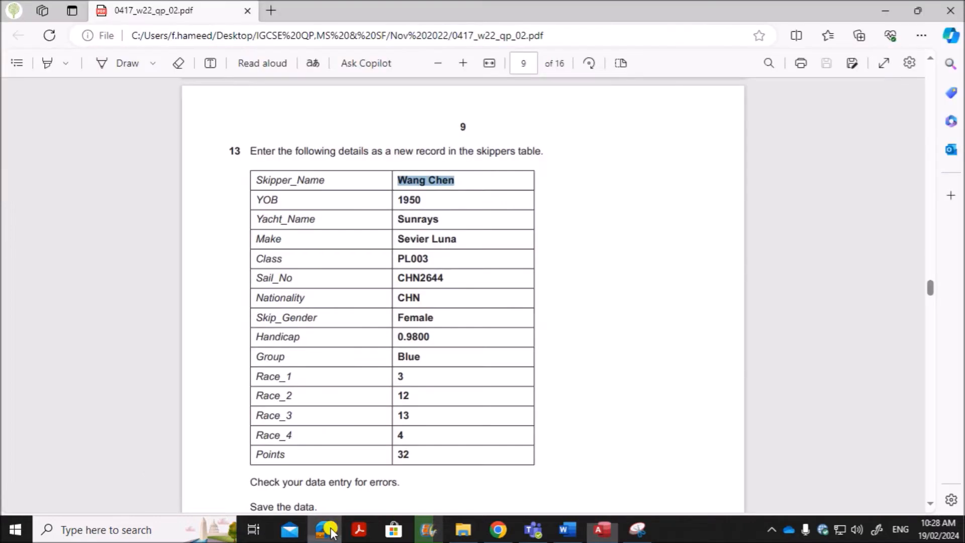
double_click(430, 219)
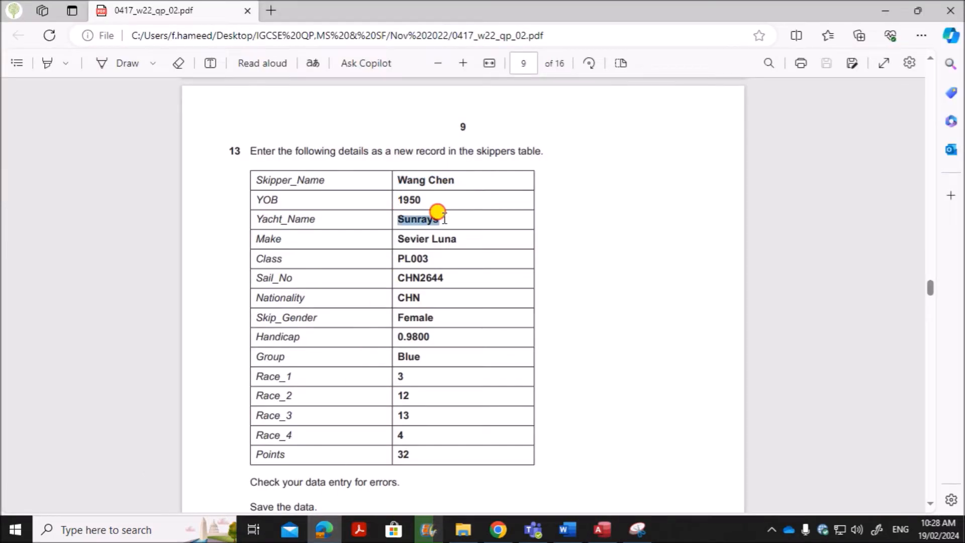
left_click(602, 529)
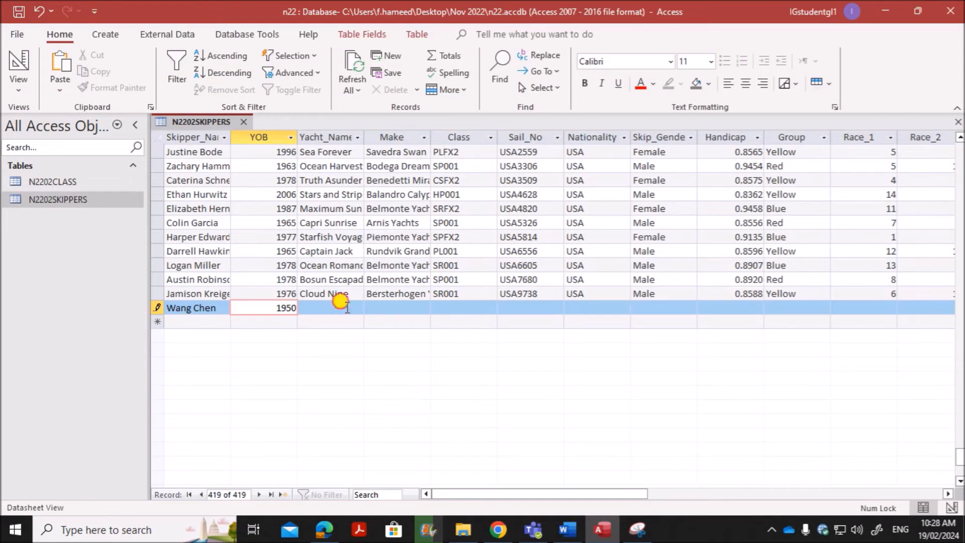
left_click(334, 306)
key("ctrl+v")
left_click(324, 529)
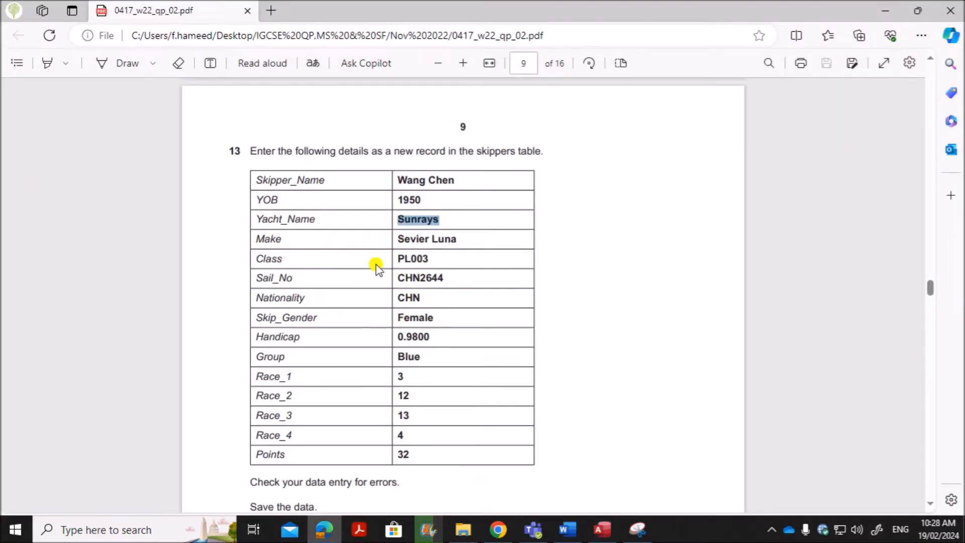
Step: Copy Sevier Luna from the exam paper into the new skipper record's Make field in Access
left_click_drag(397, 239, 456, 239)
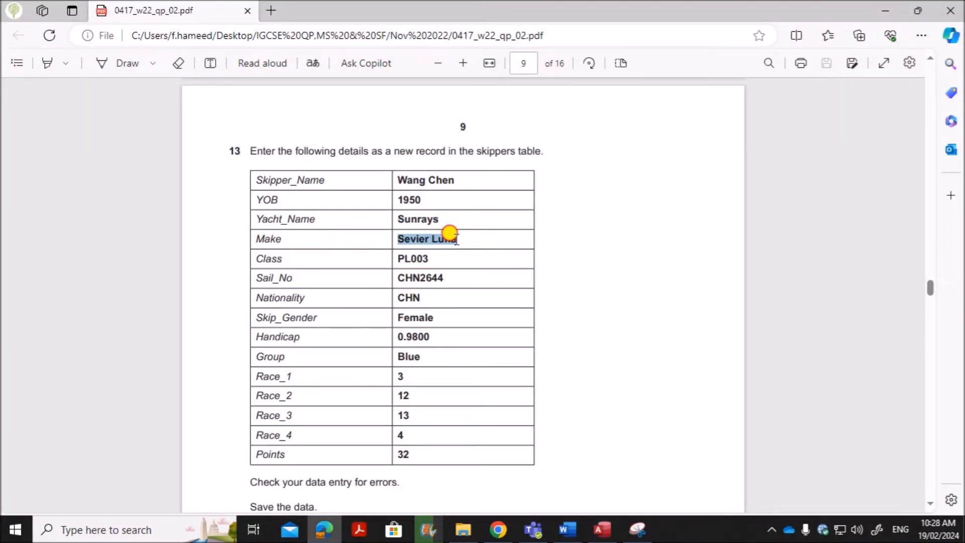
key("ctrl+c")
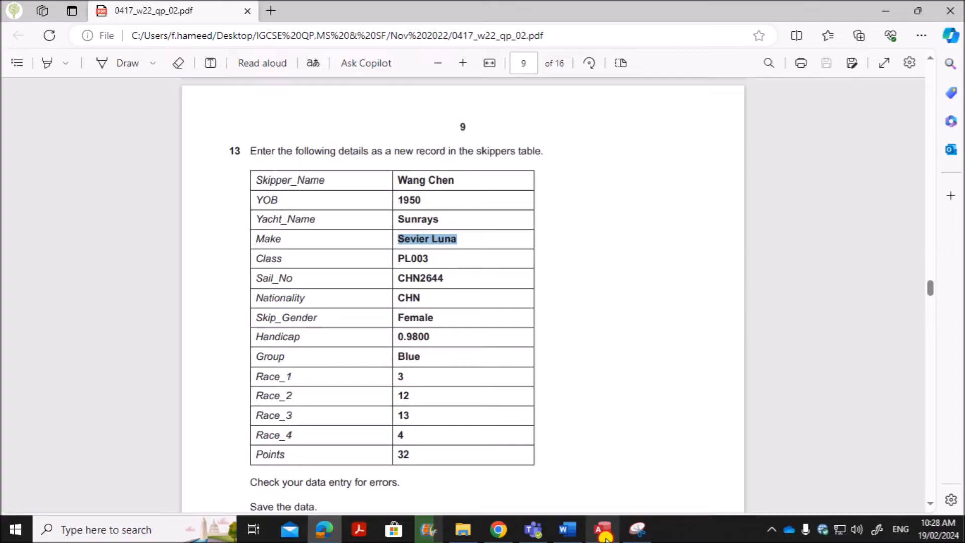
left_click(602, 529)
left_click(394, 307)
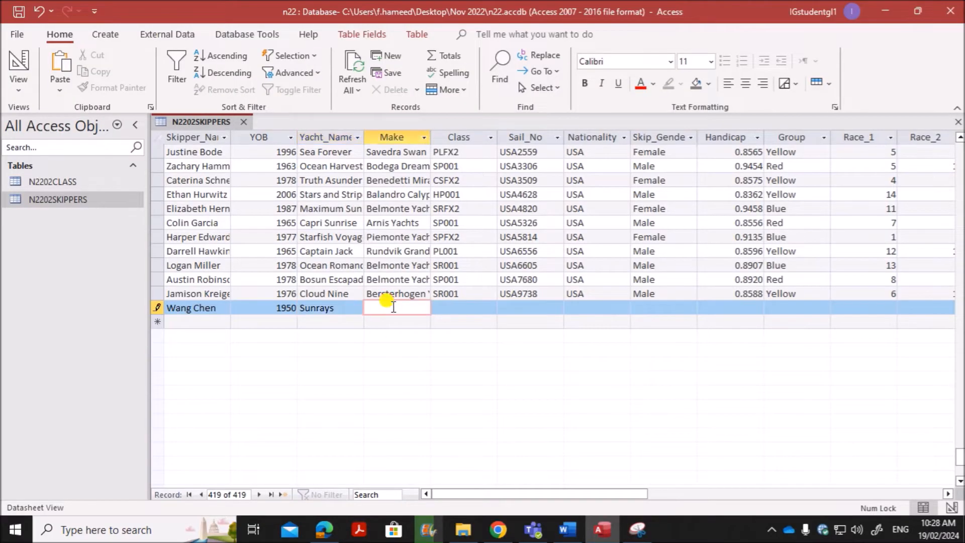
key("ctrl+v")
Step: Copy the class code PL003 from the exam paper into the new record's Class field
left_click(324, 529)
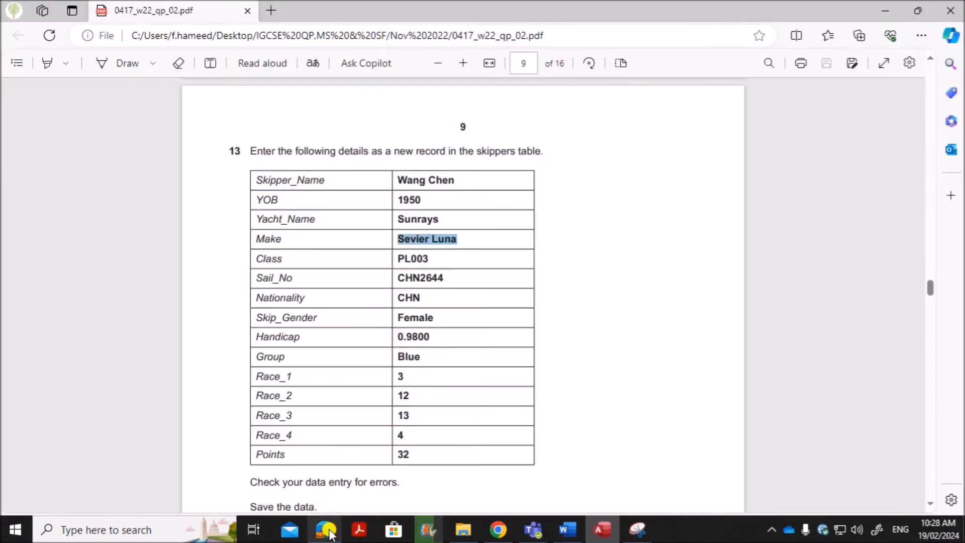
double_click(407, 258)
key("ctrl+c")
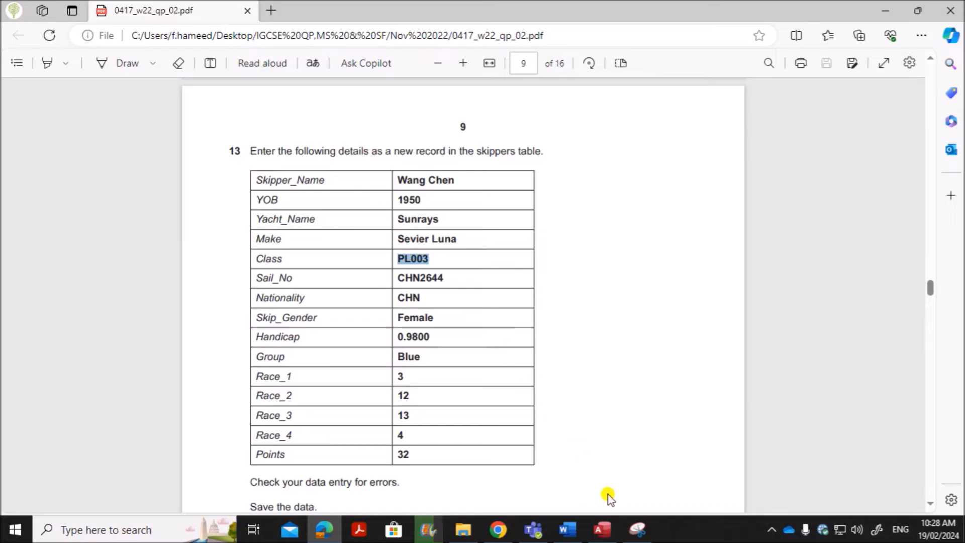
left_click(602, 529)
left_click(455, 308)
key("ctrl+v")
Step: Copy CHN2644 from the exam paper into the new record's Sail_No field and enter CHN as its Nationality
left_click(509, 310)
left_click(324, 529)
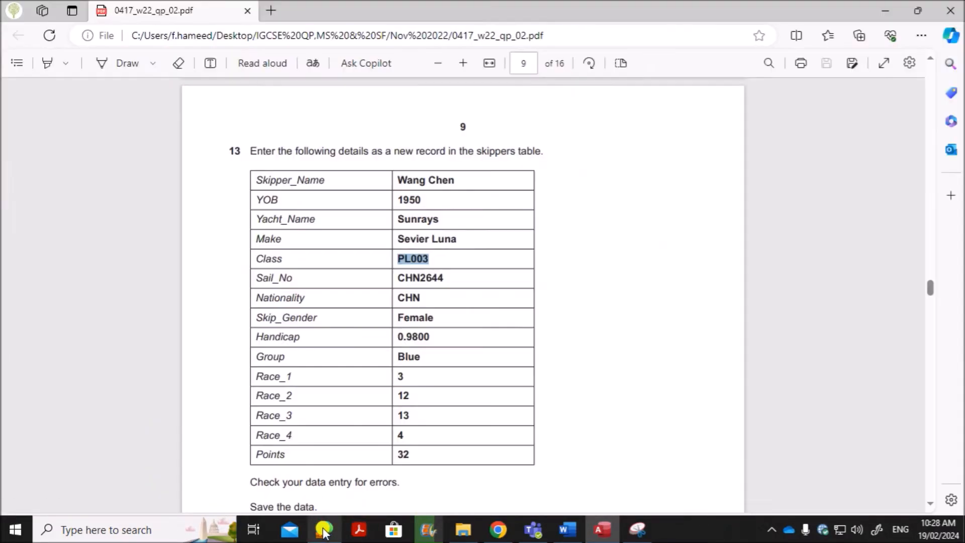
double_click(422, 278)
key("ctrl+c")
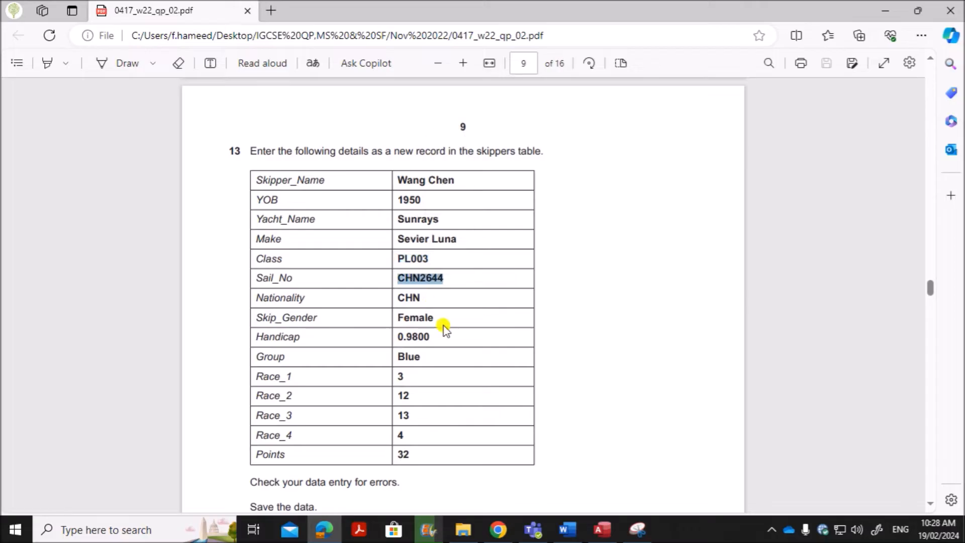
left_click(603, 530)
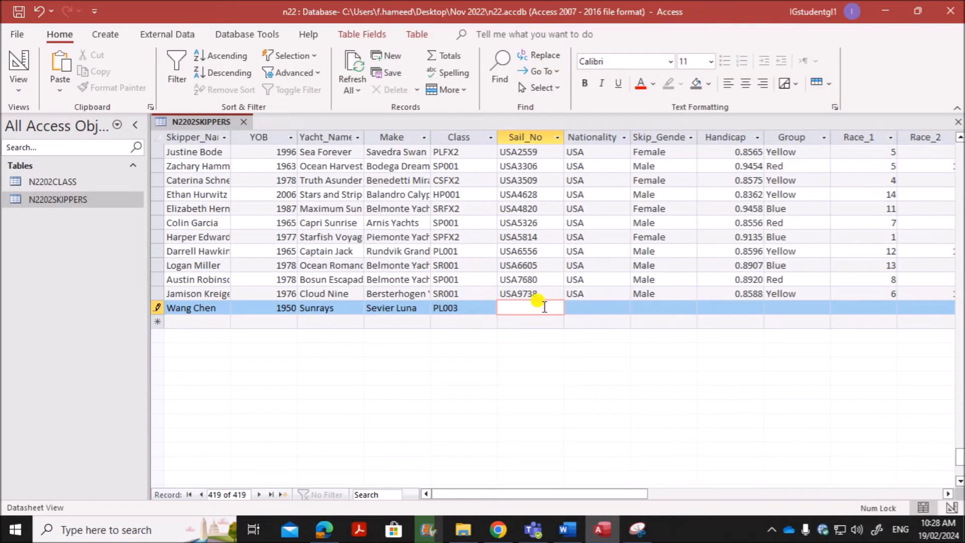
key("ctrl+v")
left_click(579, 307)
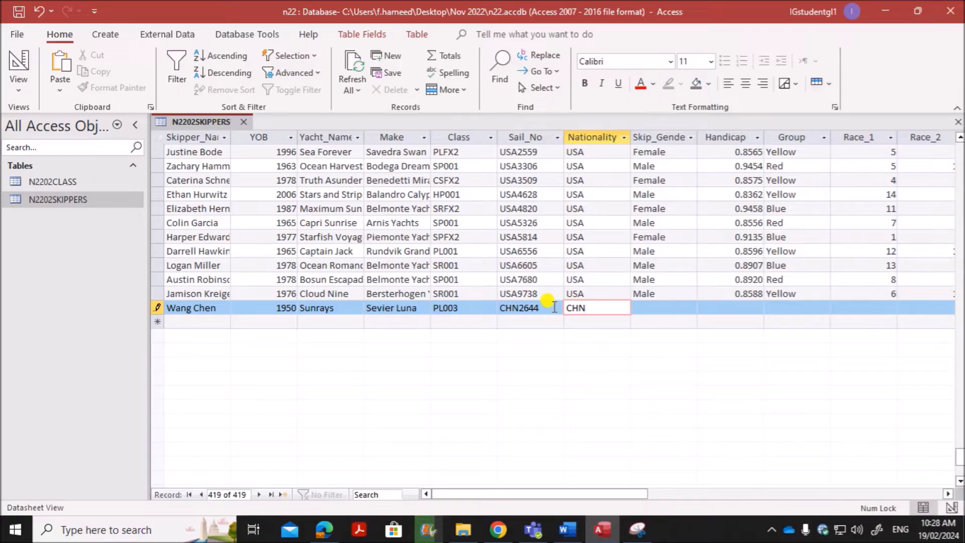
Step: Copy Female from the exam paper into the new record's Skip_Gender field and set its Handicap to 0.9800
left_click(325, 530)
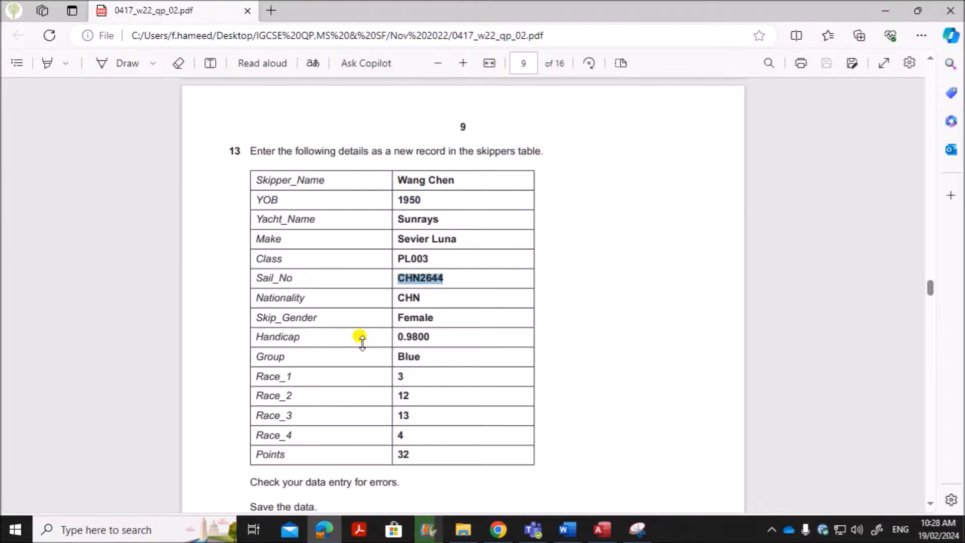
double_click(423, 316)
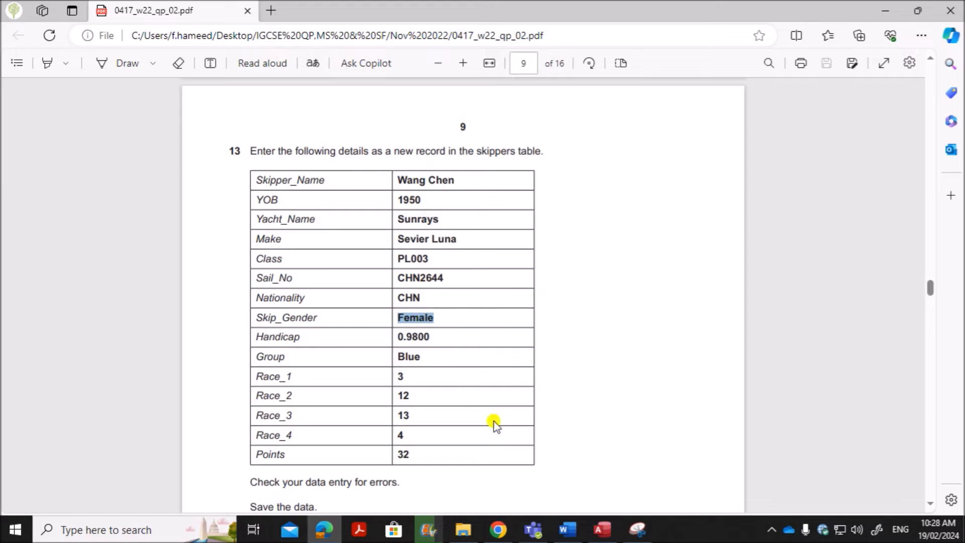
left_click(602, 529)
left_click(650, 306)
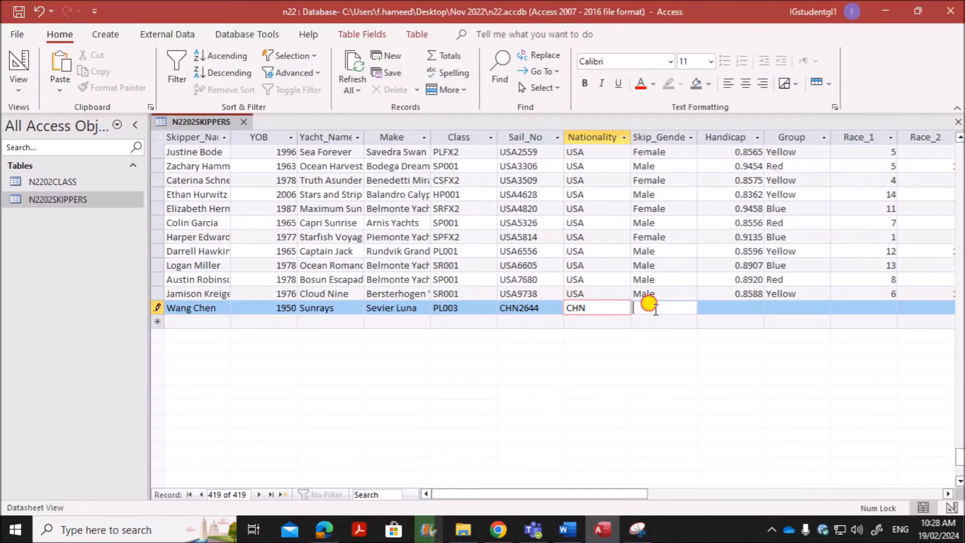
key("ctrl+v")
left_click(734, 309)
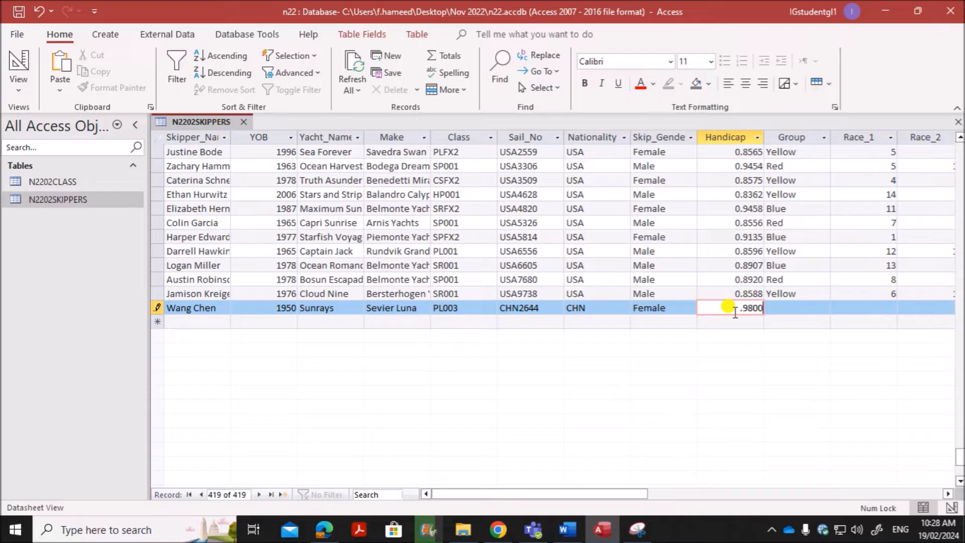
key("Tab")
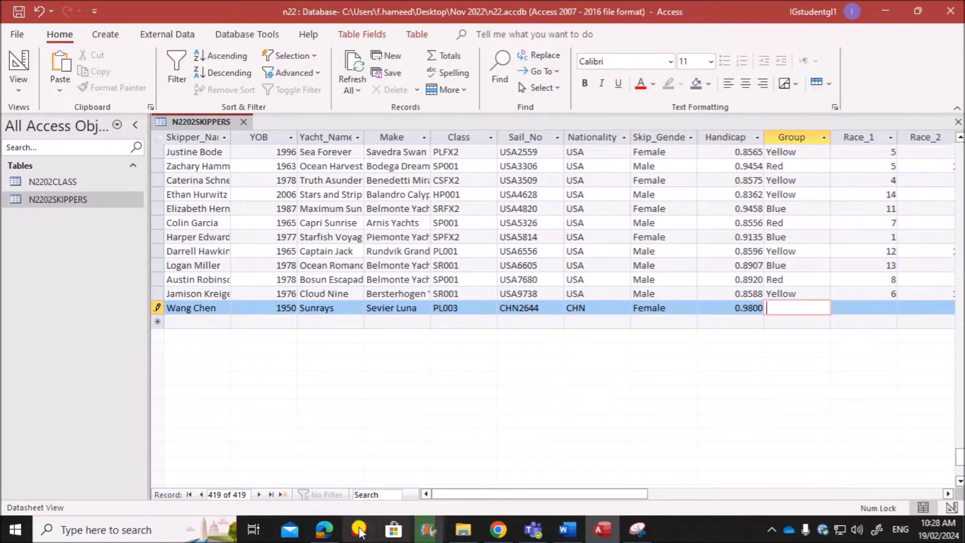
Step: Copy the group name Blue from the exam paper into the new record's Group field
left_click(325, 530)
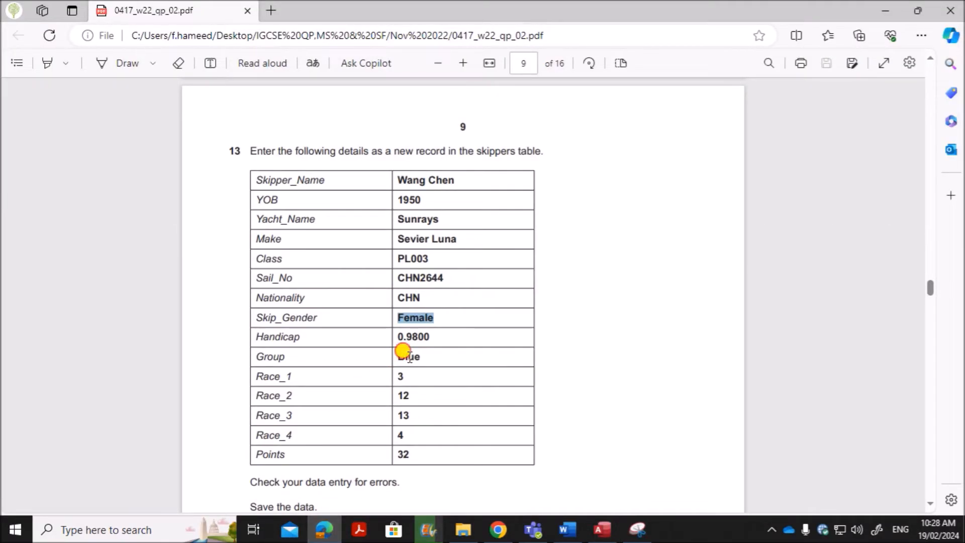
left_click(409, 357)
double_click(410, 357)
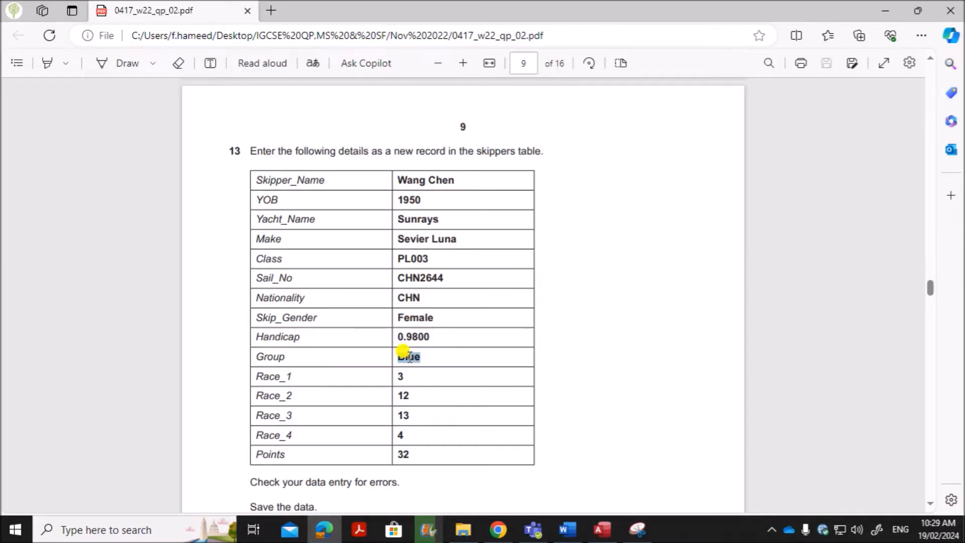
left_click(602, 529)
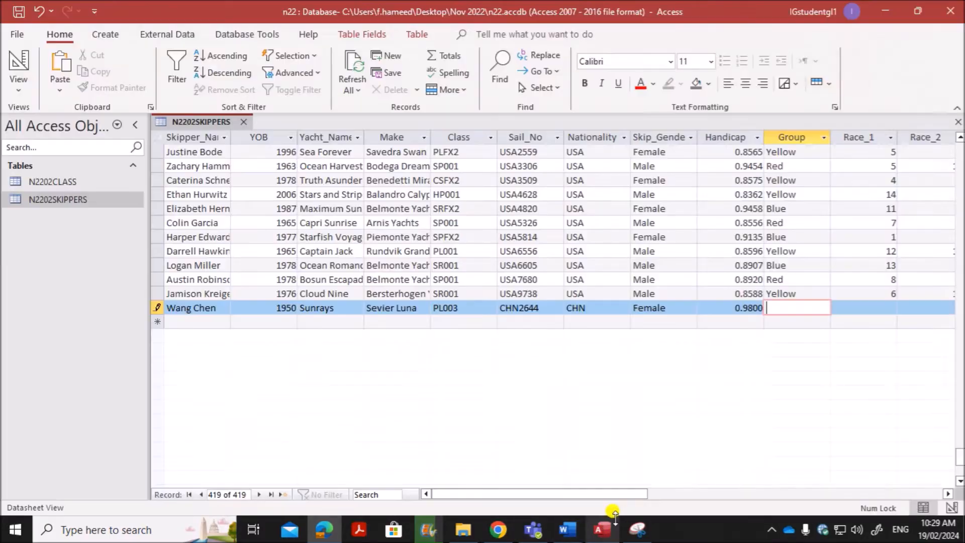
key("ctrl+v")
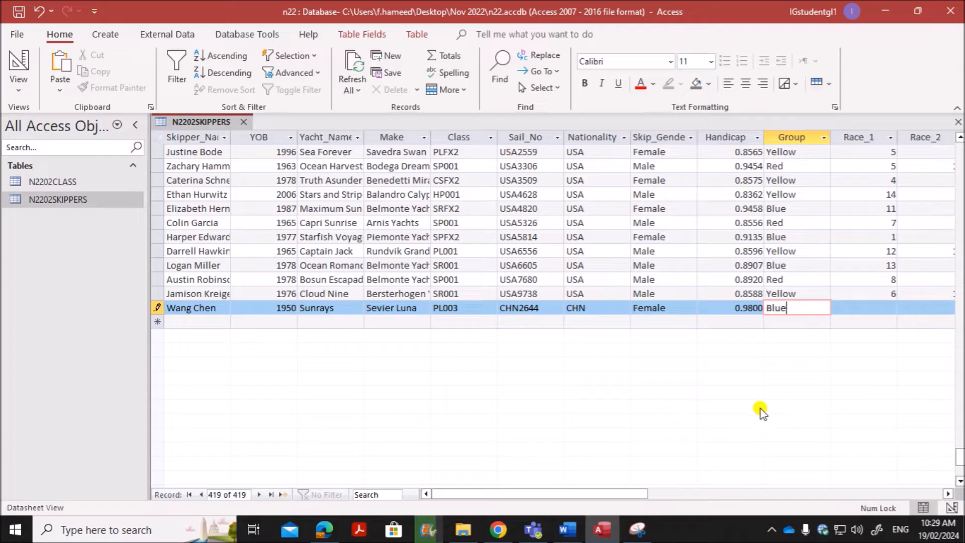
Step: Enter the new record's race results: 3 for Race_1, 12 for Race_2, 13 for Race_3 and 4 for Race_4
left_click_drag(627, 494, 706, 493)
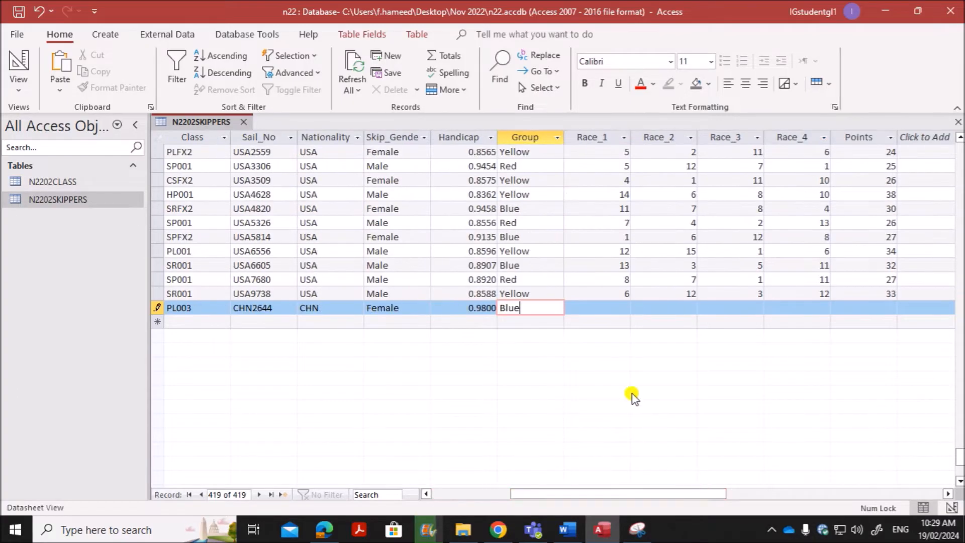
left_click(610, 308)
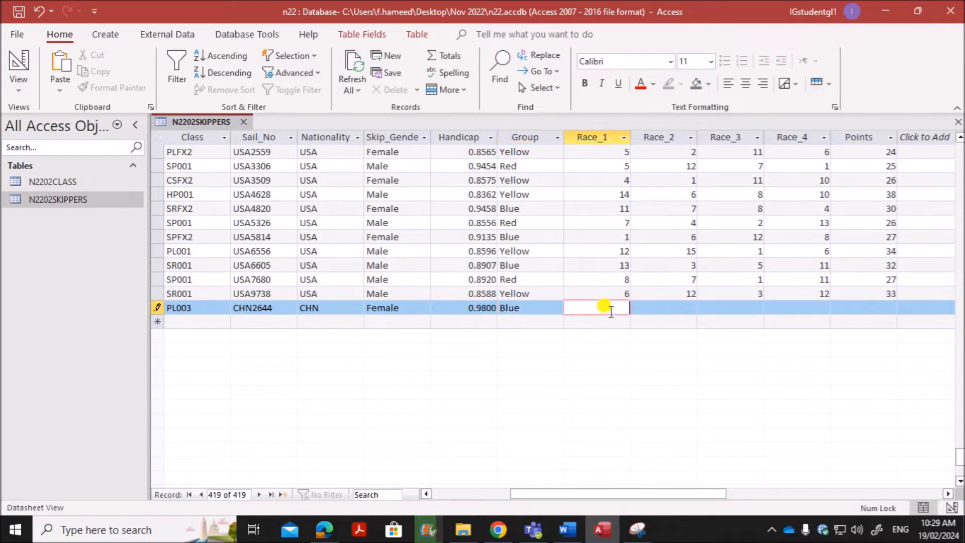
left_click(654, 309)
type("12")
left_click(712, 307)
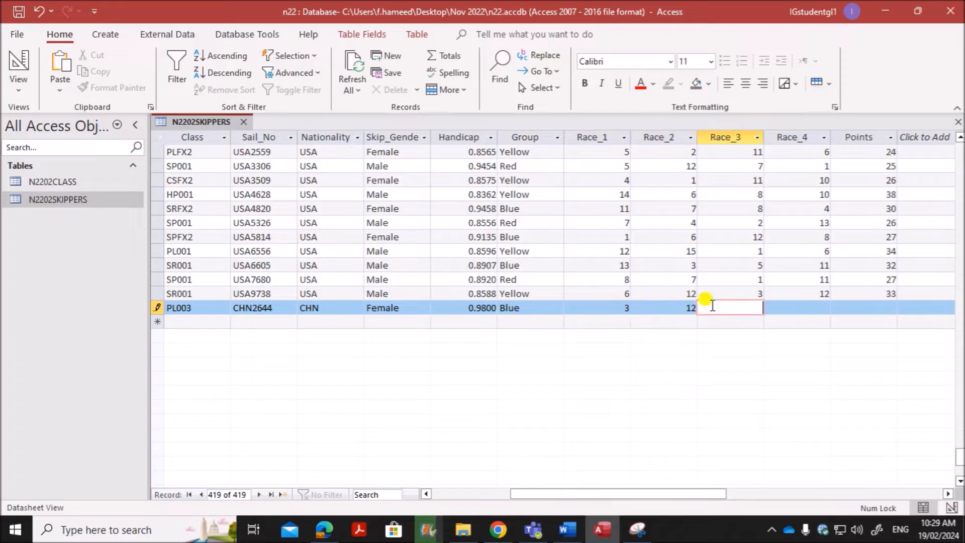
type("13")
left_click(787, 305)
type("4")
Step: Check the points value in the exam paper and enter 32 in the new record's Points field
left_click(324, 529)
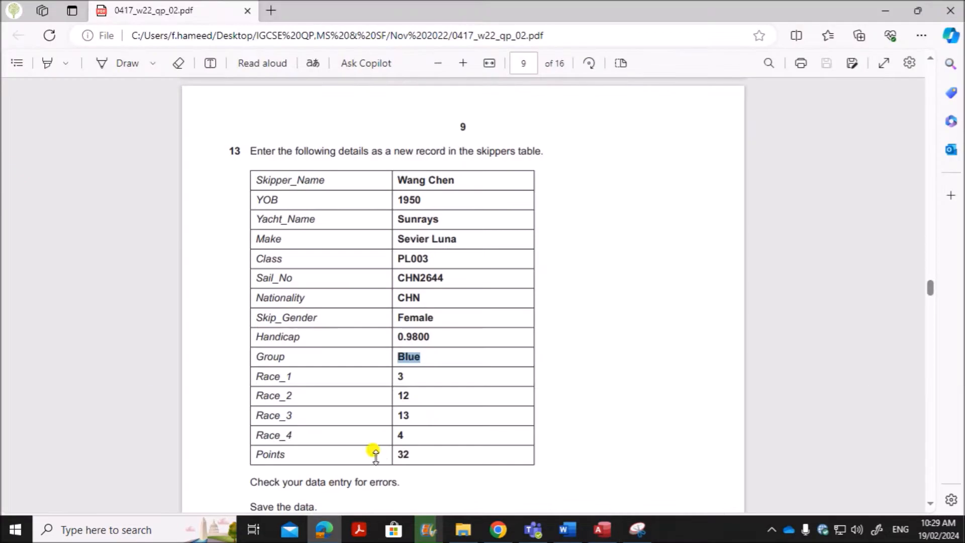
left_click(602, 529)
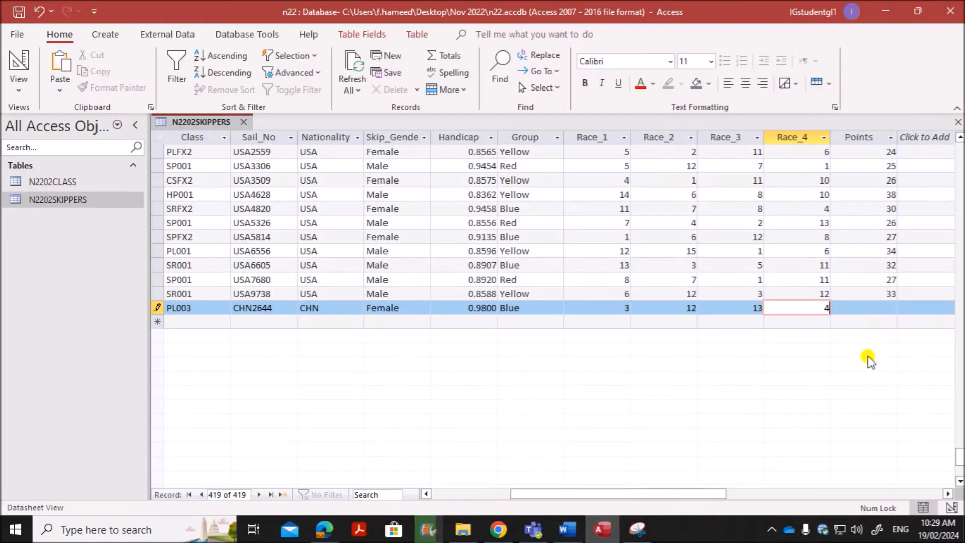
left_click(876, 309)
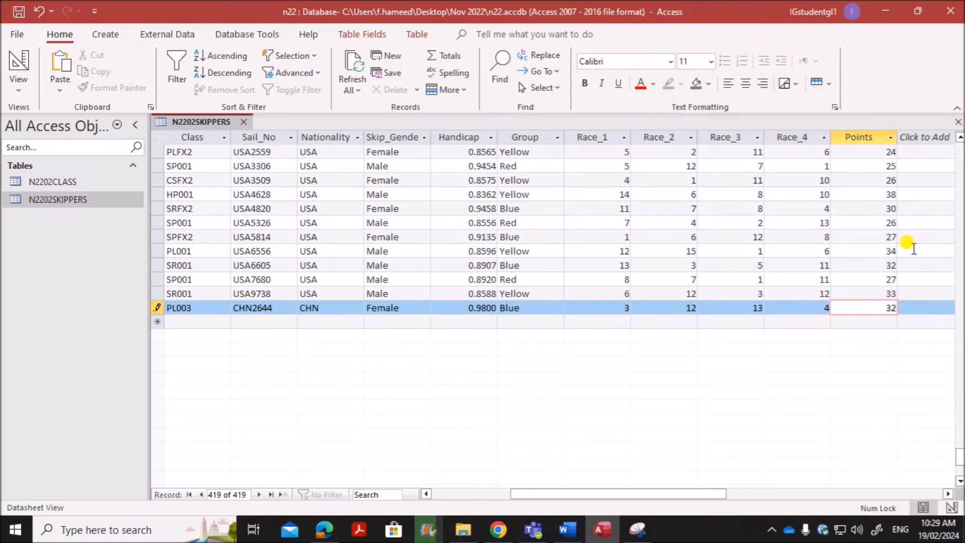
left_click_drag(545, 494, 430, 491)
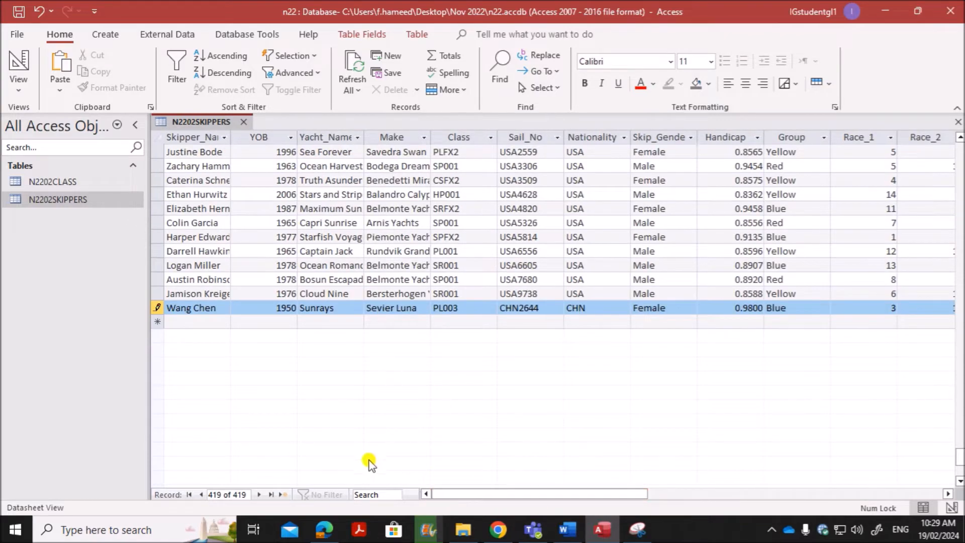
Step: Read the rest of task 13 in the exam paper, and save and close the N2202SKIPPERS table in Access
left_click(325, 529)
scroll(327, 375, "down", 3)
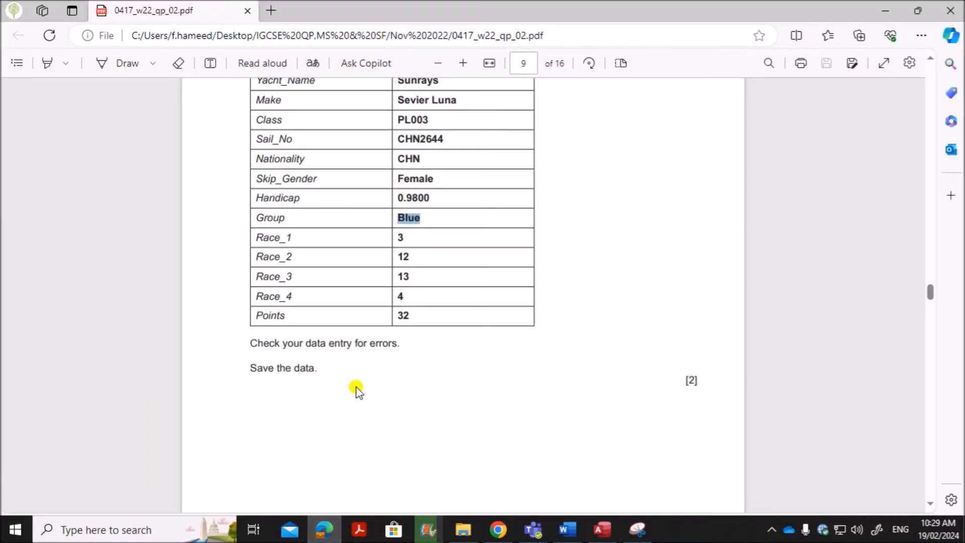
left_click(604, 531)
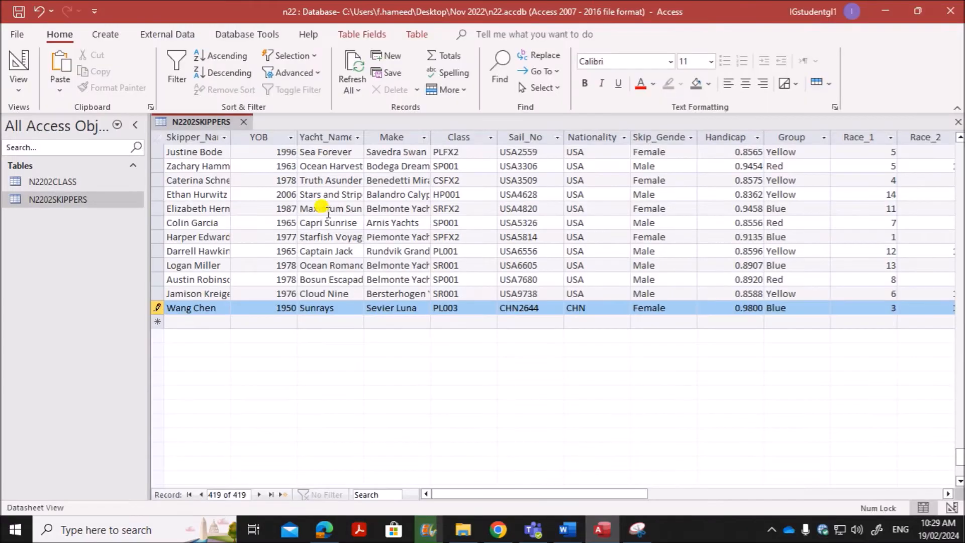
right_click(208, 122)
left_click(229, 129)
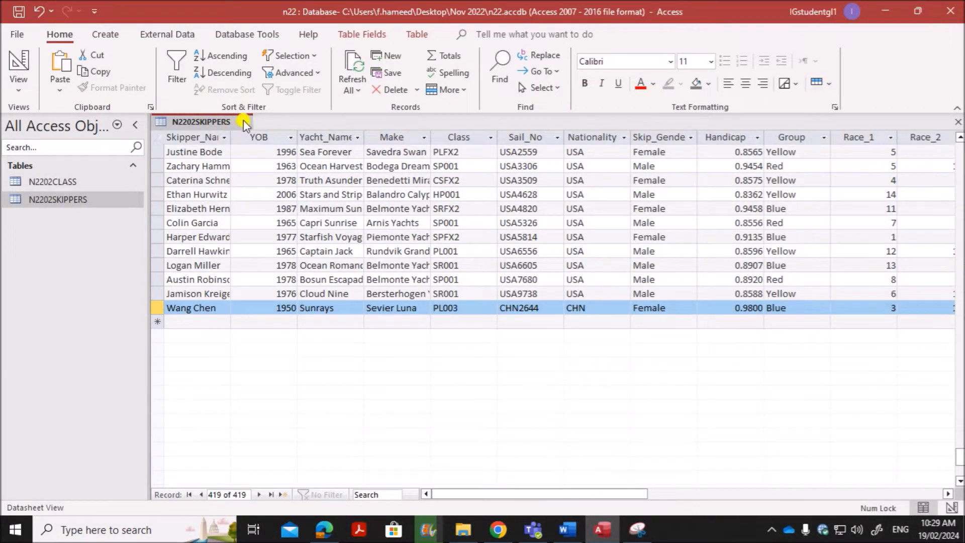
left_click(243, 122)
Step: Read task 14 in the exam paper, and start a query design in Access with the N2202CLASS and N2202SKIPPERS tables added
left_click(324, 529)
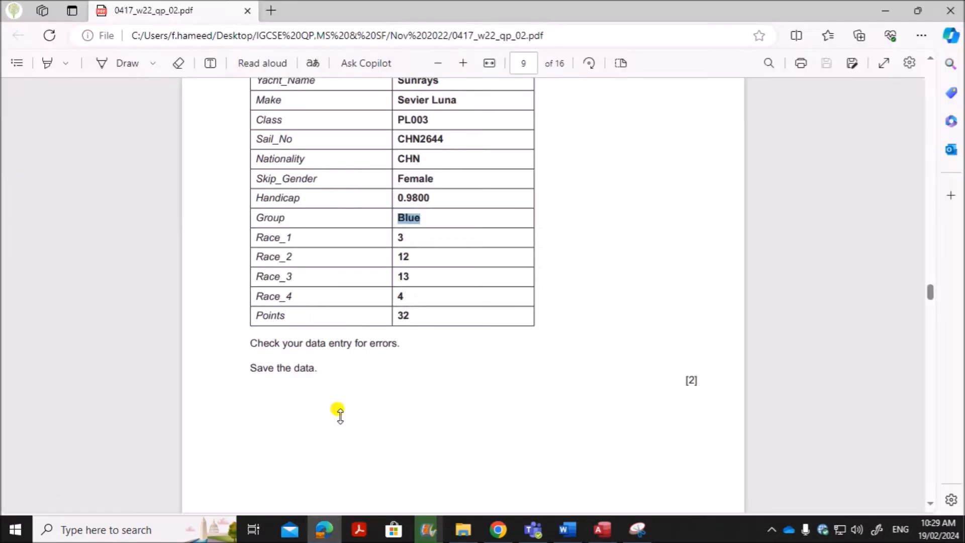
scroll(339, 409, "down", 10)
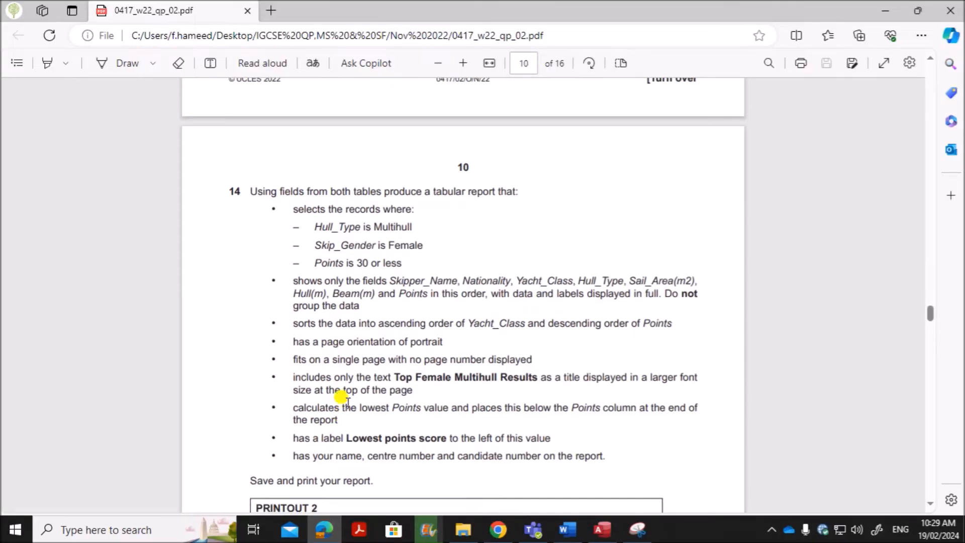
scroll(340, 401, "down", 1)
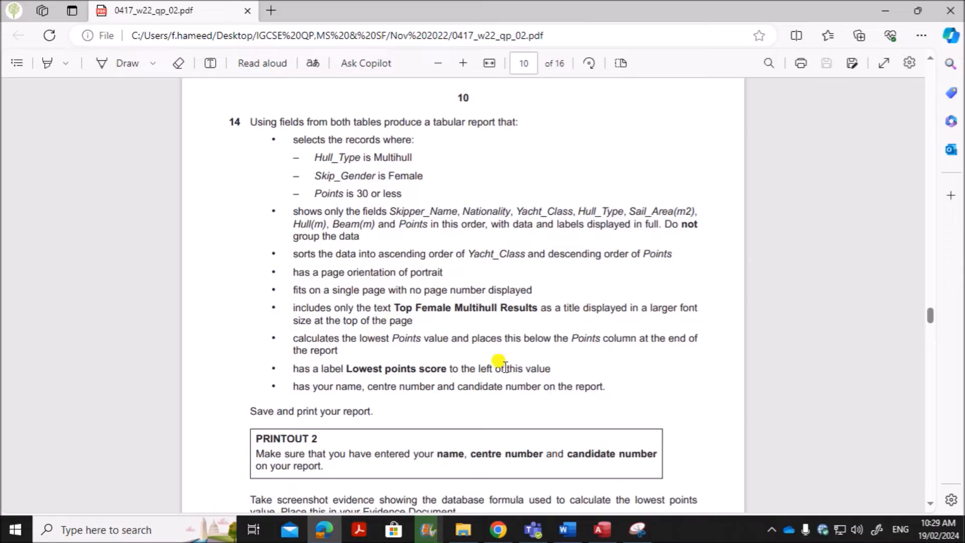
left_click(602, 530)
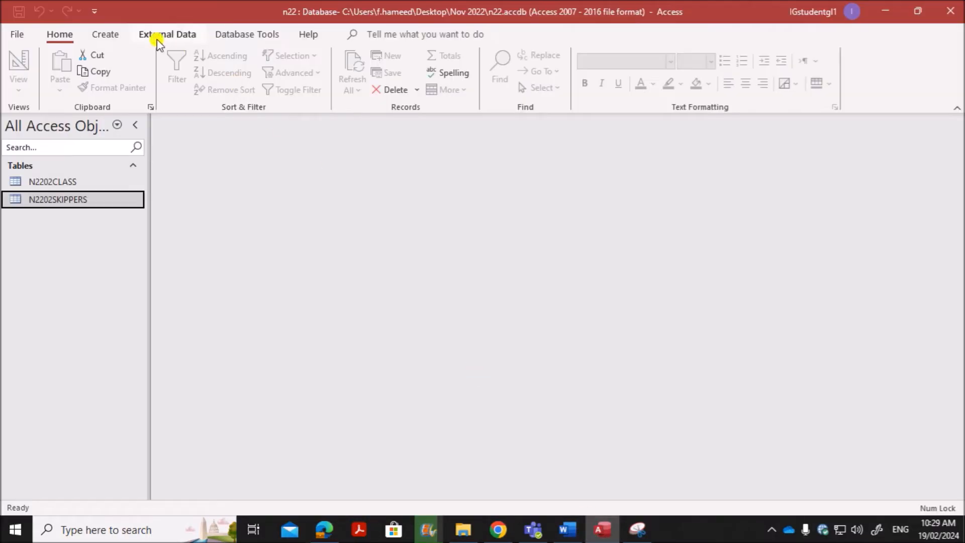
left_click(115, 33)
left_click(222, 71)
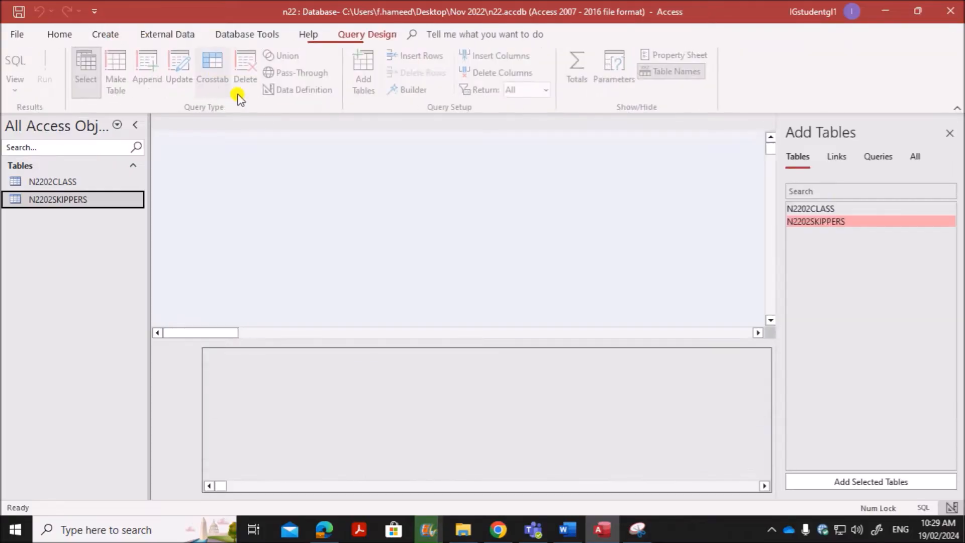
double_click(833, 209)
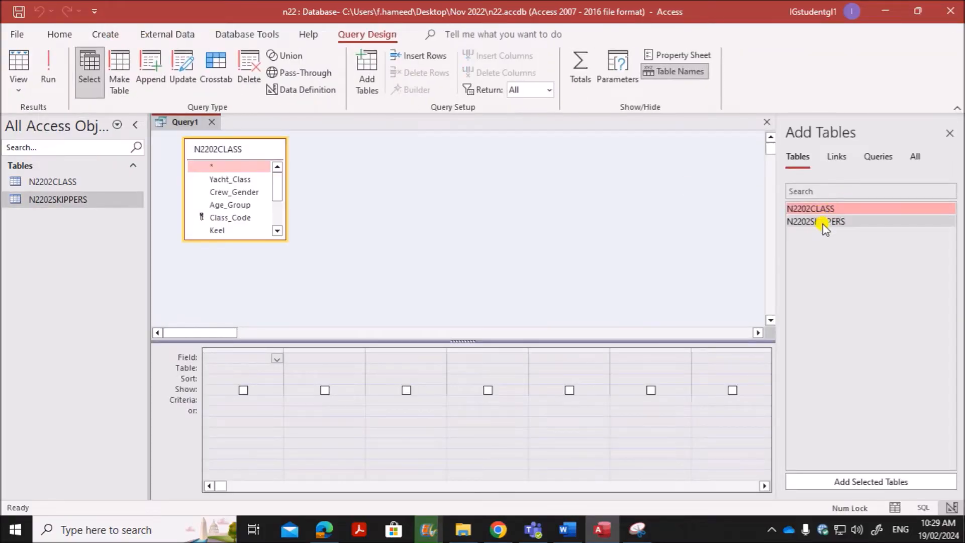
double_click(824, 224)
left_click(947, 134)
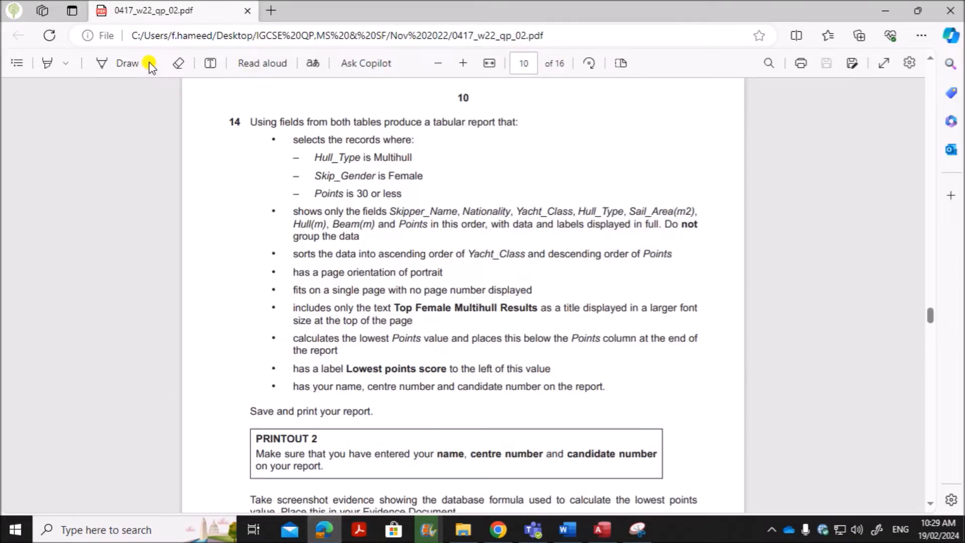
Step: Highlight in yellow the task 14 bullet in the exam paper that lists the report fields and says not to group the data
left_click(64, 65)
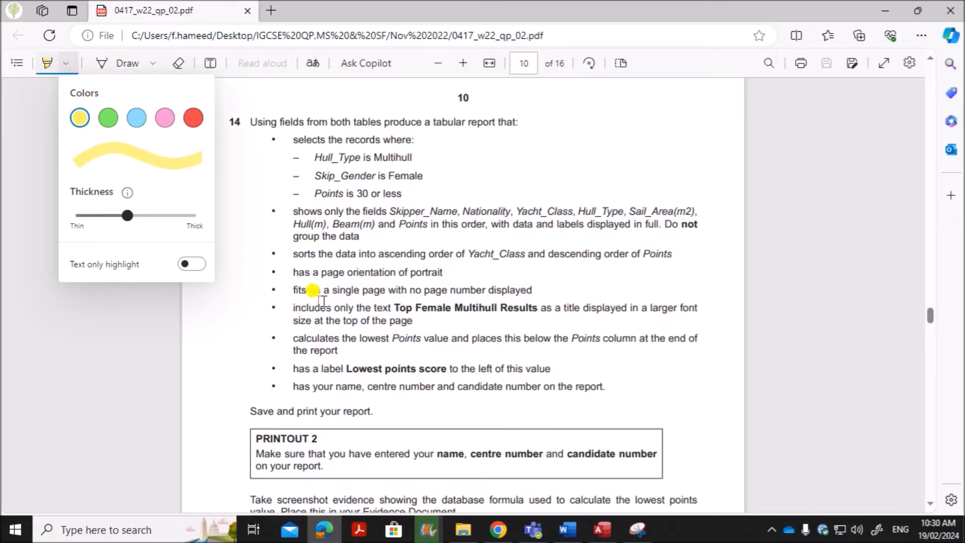
left_click(311, 214)
left_click_drag(311, 213, 365, 238)
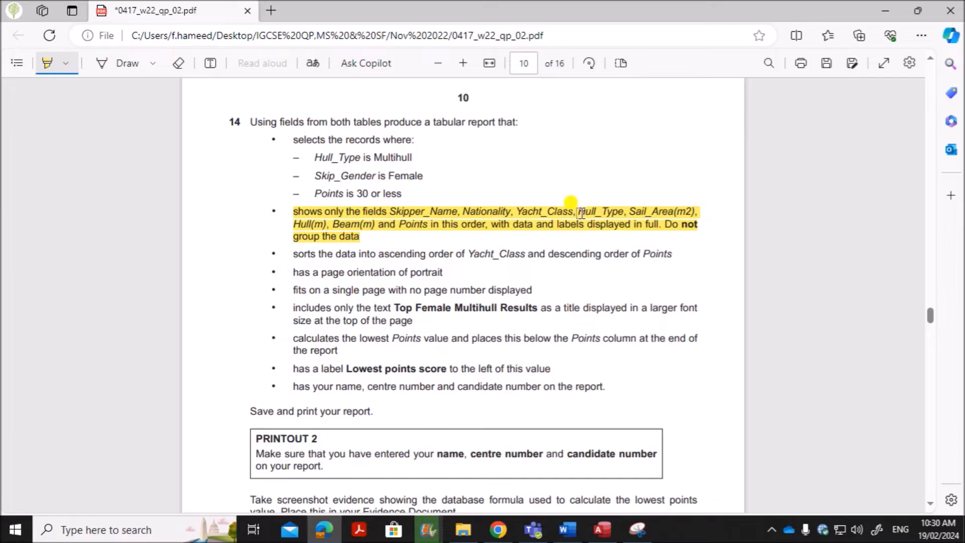
Step: Switch to Access and enlarge the N2202CLASS and N2202SKIPPERS field lists in the query design to show more fields
left_click(602, 529)
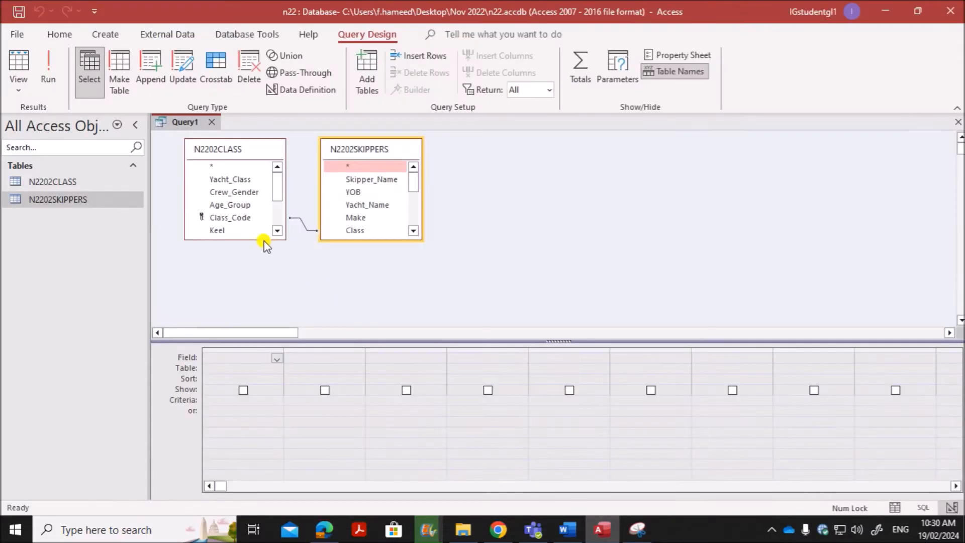
left_click_drag(258, 240, 250, 315)
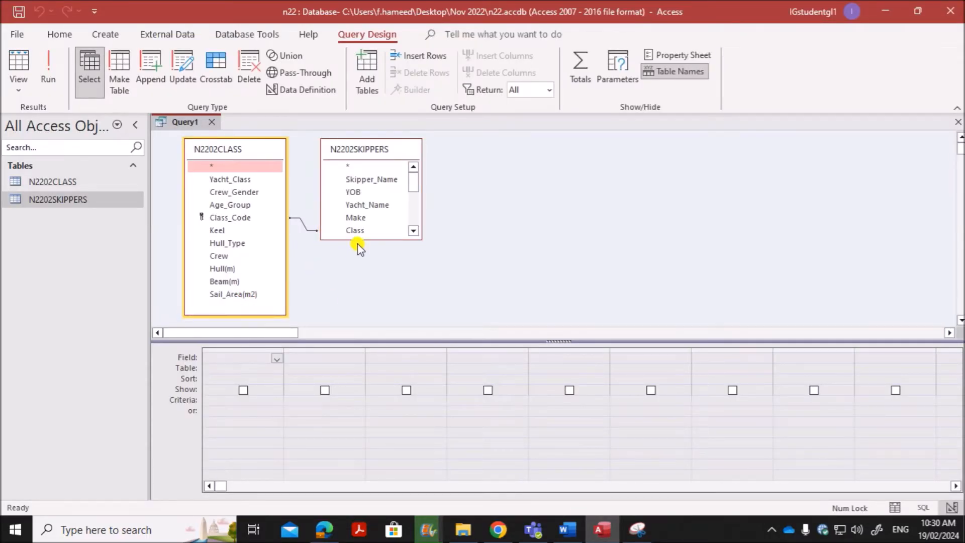
left_click_drag(377, 240, 377, 325)
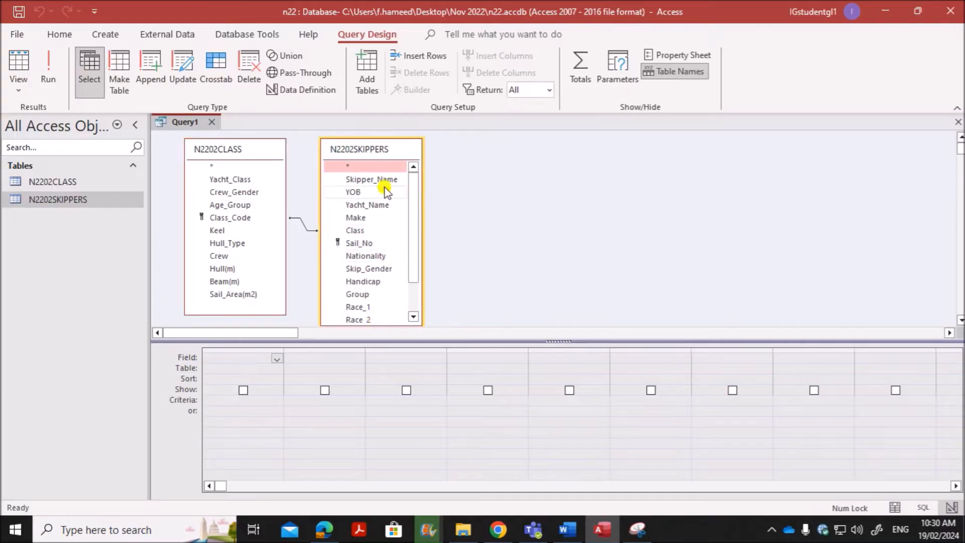
left_click_drag(376, 135, 376, 126)
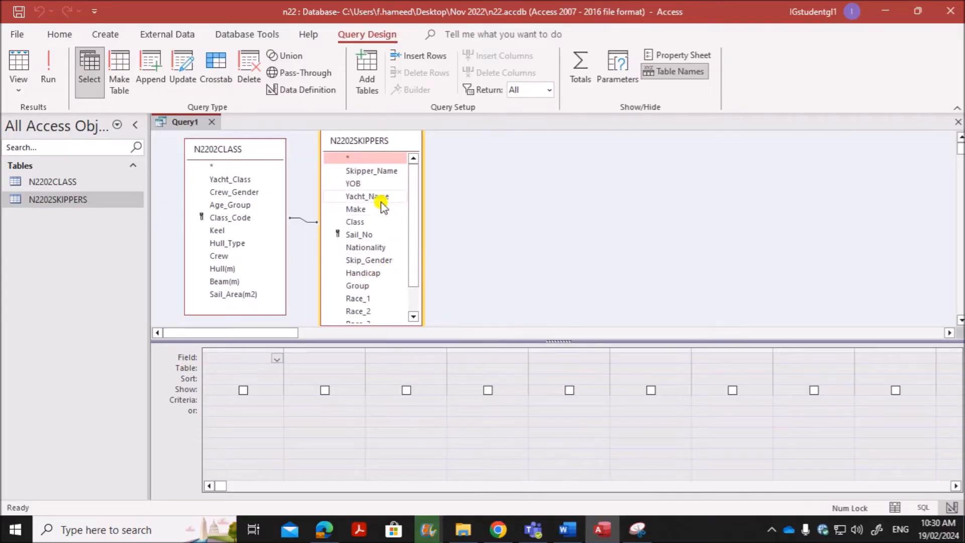
Step: Add Skipper_Name, Nationality, Yacht_Class, Hull_Type and Sail_Area(m2) to the query grid in the order given in the exam paper
double_click(378, 171)
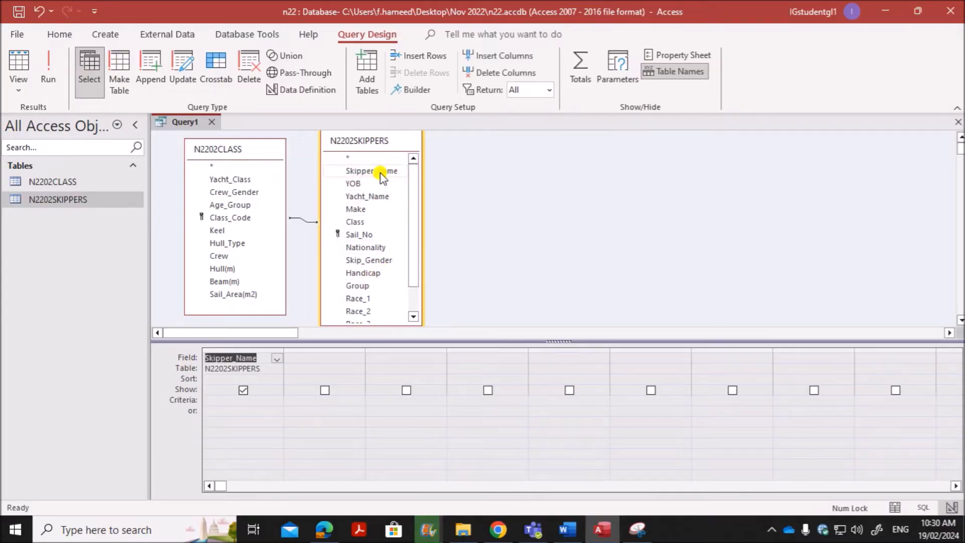
double_click(375, 247)
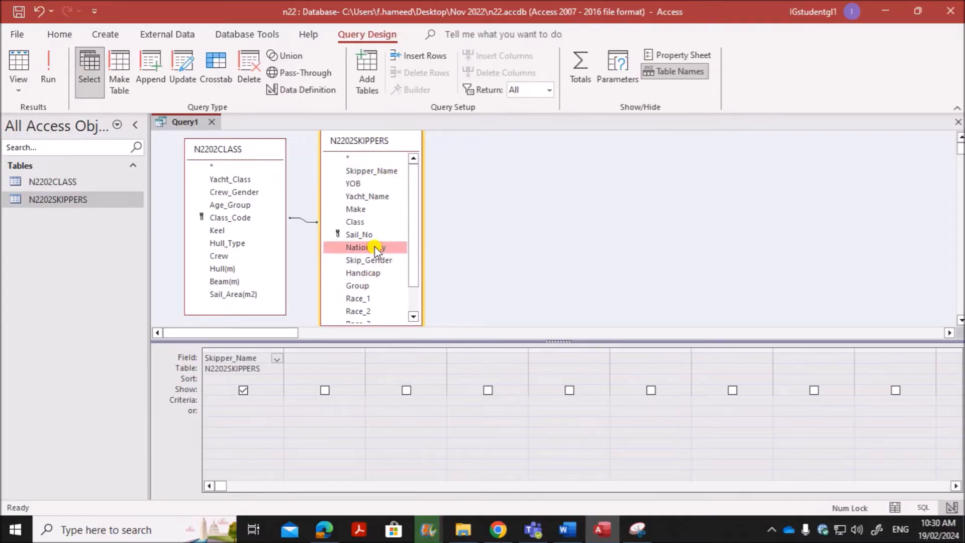
double_click(243, 184)
left_click(325, 530)
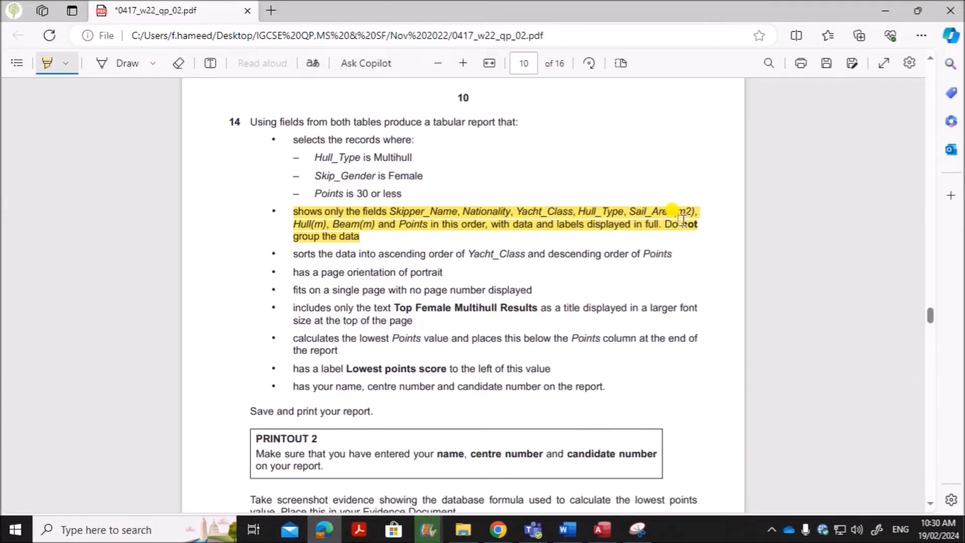
left_click(605, 533)
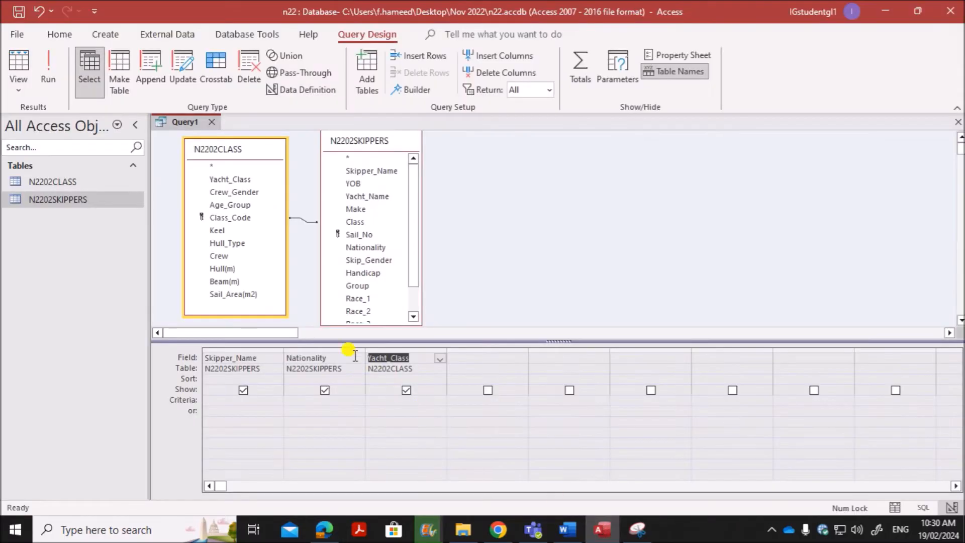
double_click(241, 245)
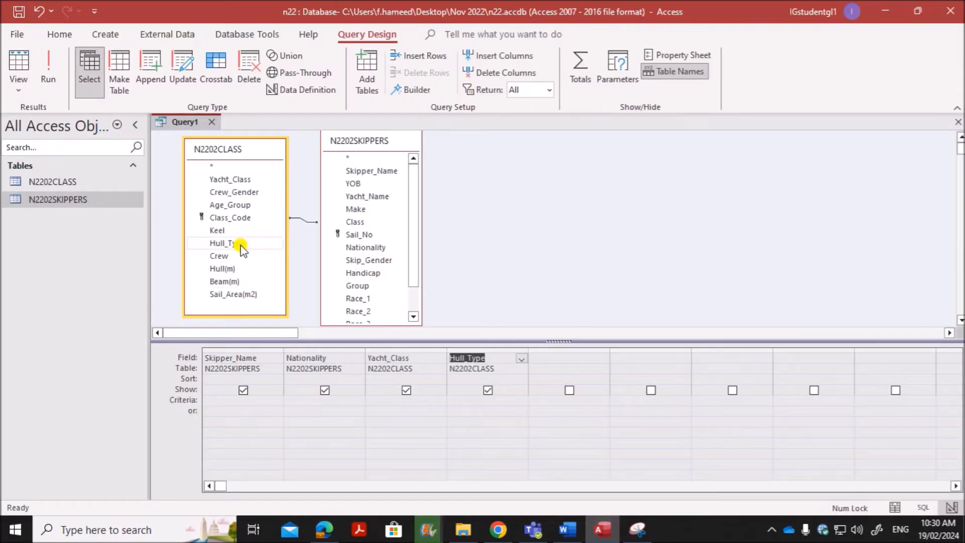
double_click(236, 295)
Step: Check the remaining fields in the exam paper and add Hull(m), Beam(m) and Points to the Access query grid
left_click(325, 529)
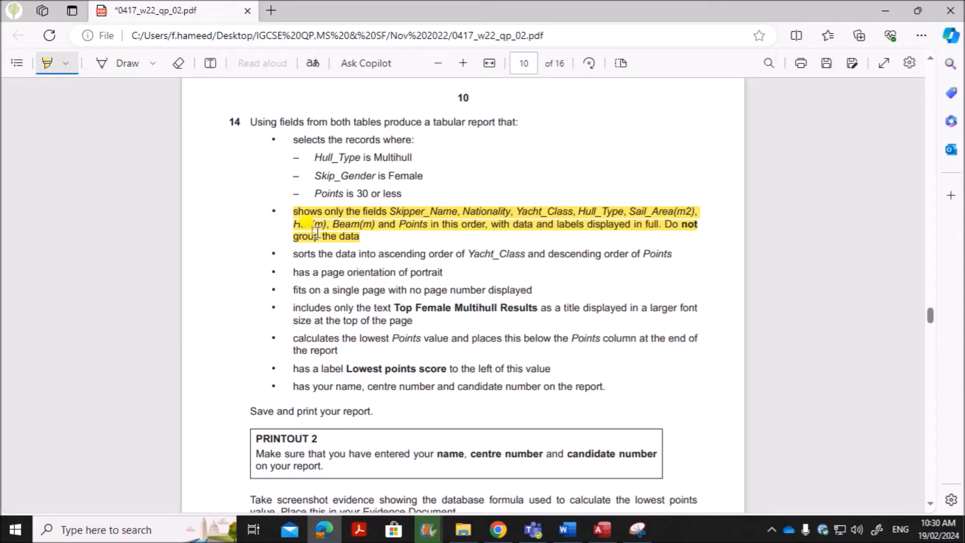
left_click(602, 530)
double_click(228, 270)
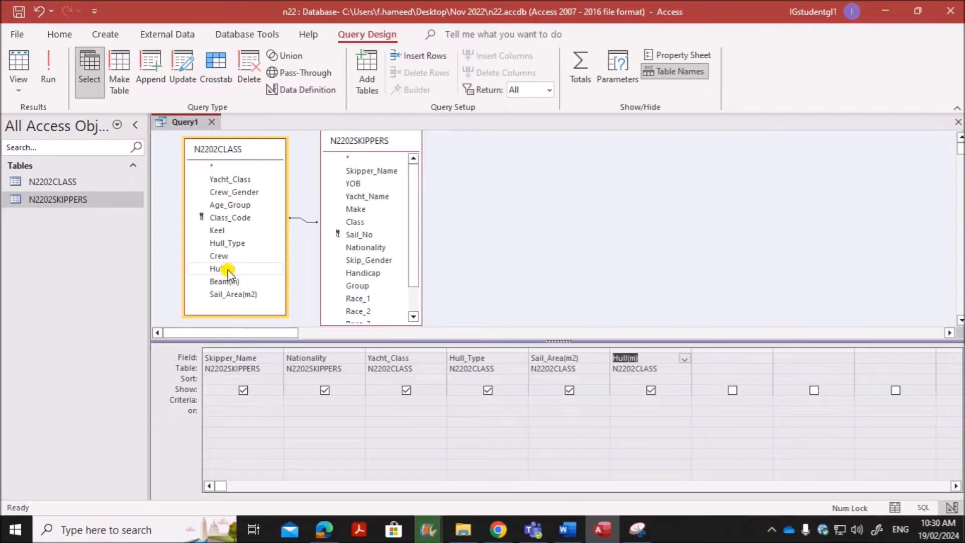
double_click(229, 282)
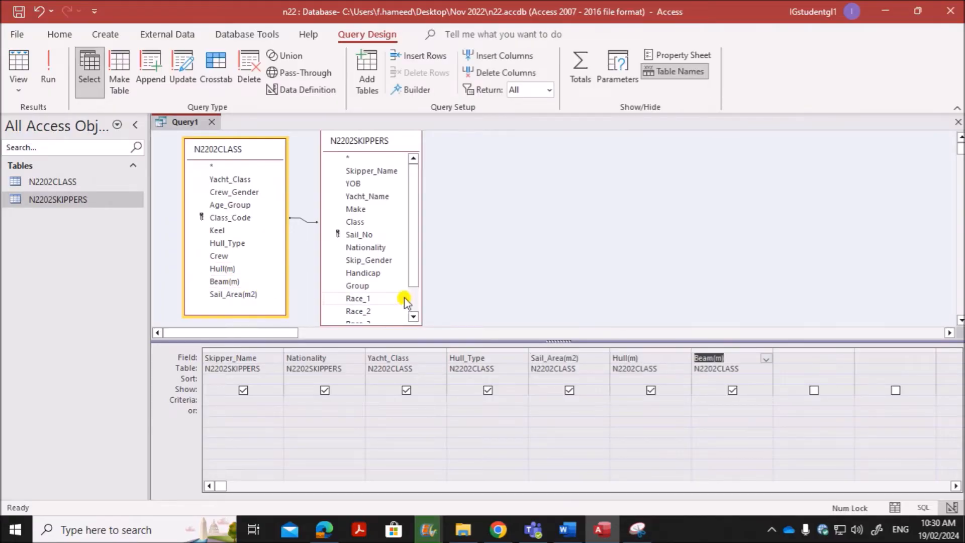
scroll(415, 274, "down", 1)
double_click(354, 316)
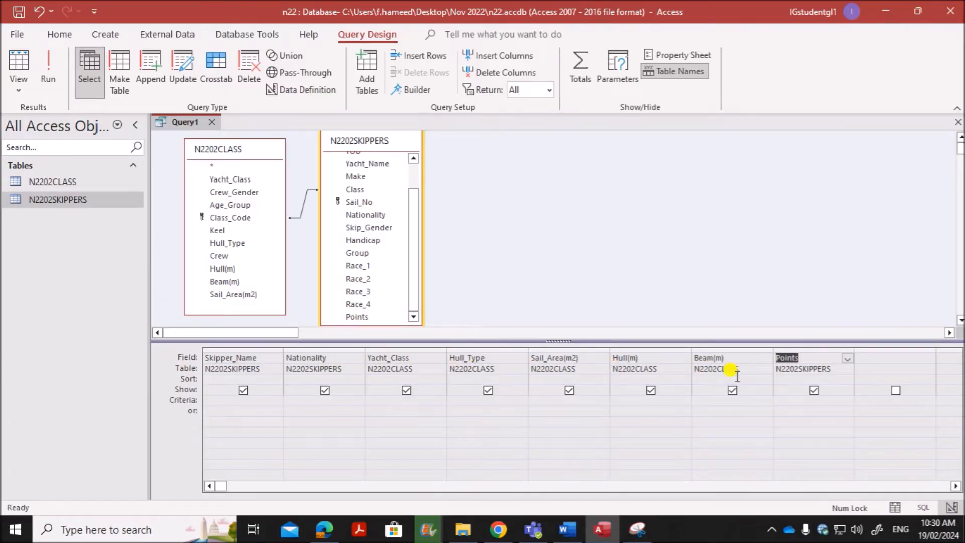
Step: Highlight "selects the records where:" in the exam paper, and set the Hull_Type criterion to Multihull in the Access query
left_click(324, 530)
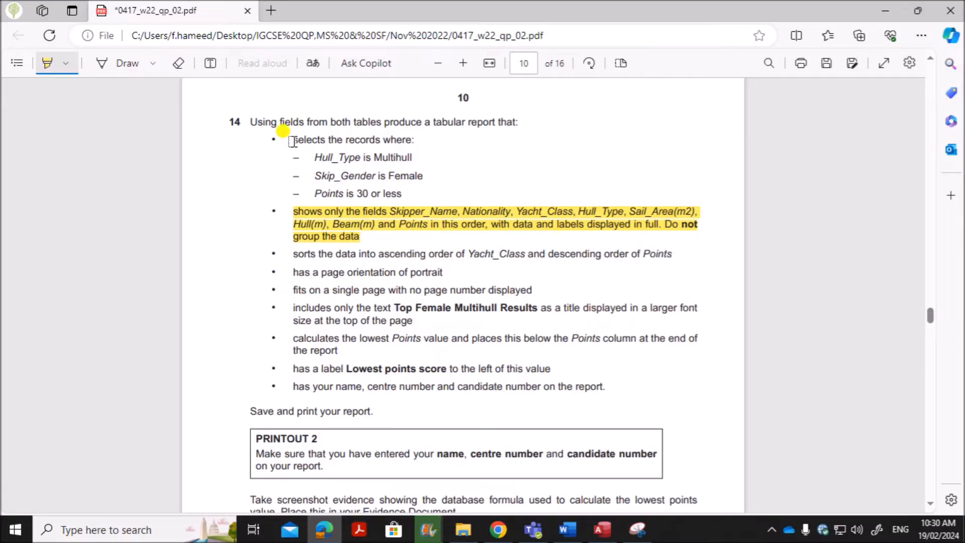
left_click_drag(292, 141, 415, 141)
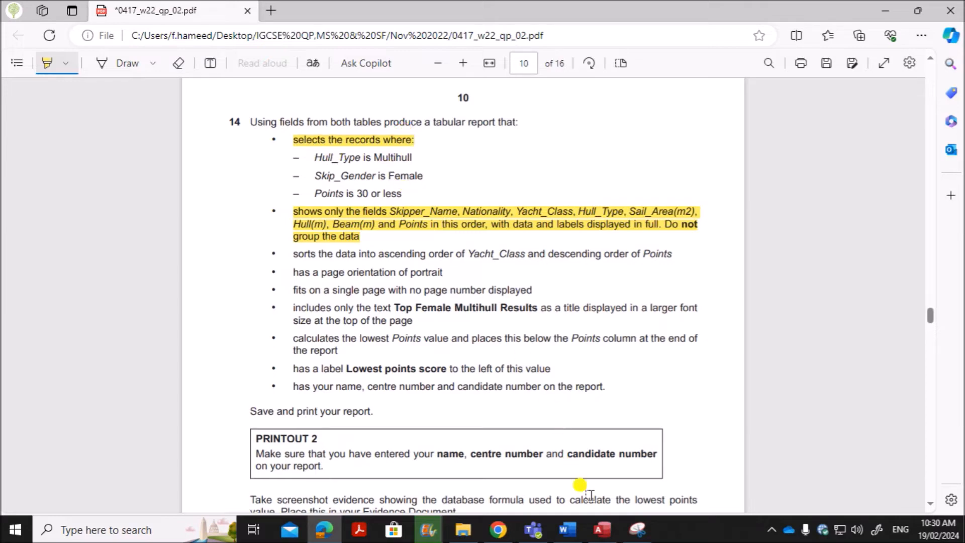
left_click(602, 529)
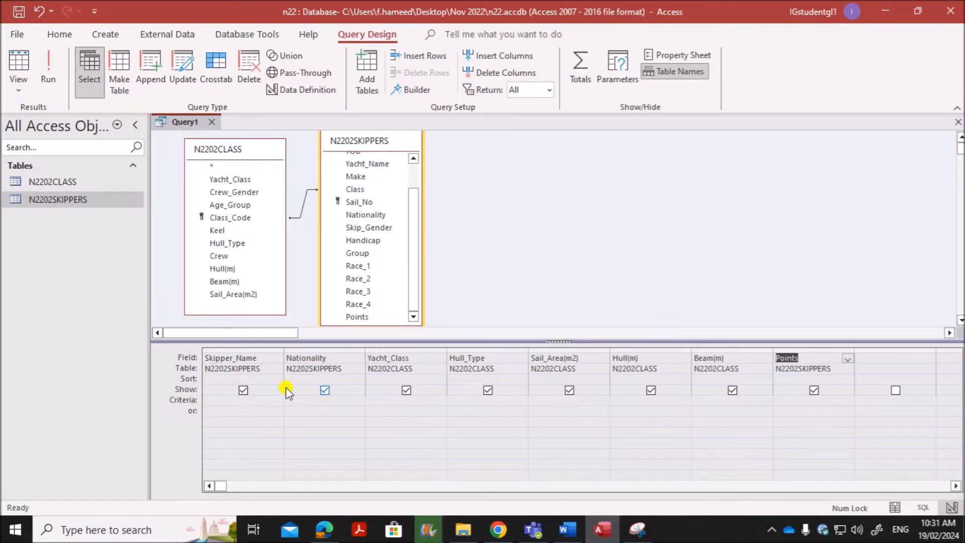
left_click(465, 404)
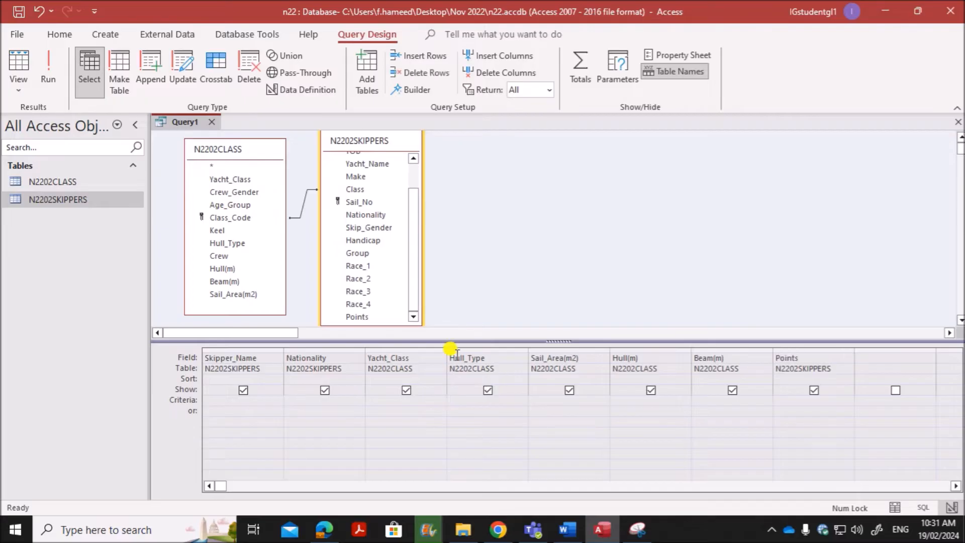
type("Multihul")
left_click(324, 529)
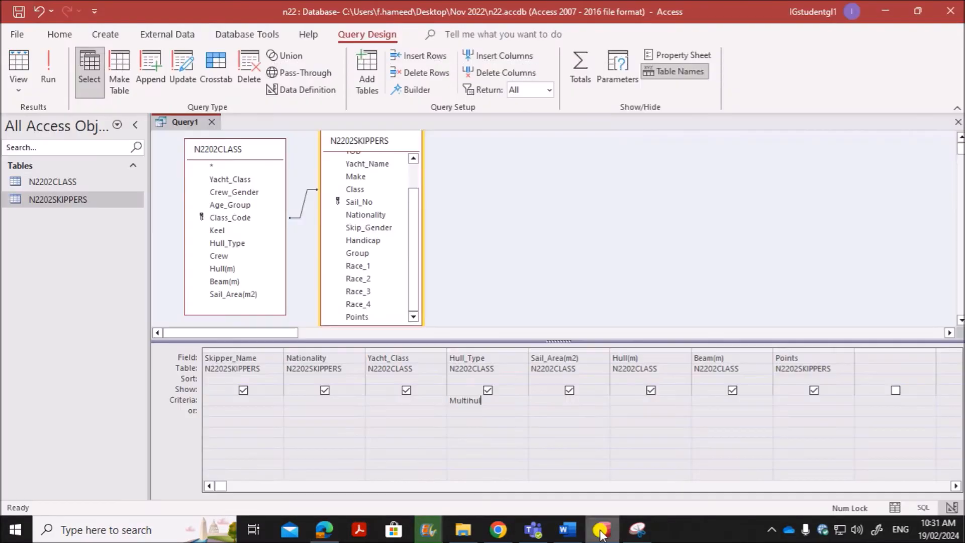
left_click(602, 529)
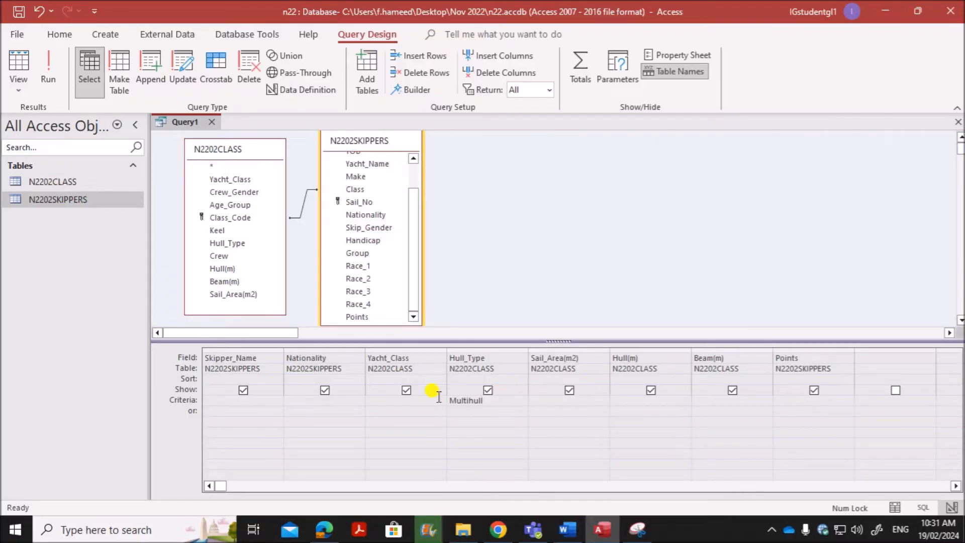
Step: Run the query, review the Hull_Type values in the results, and return to Design View
left_click(50, 75)
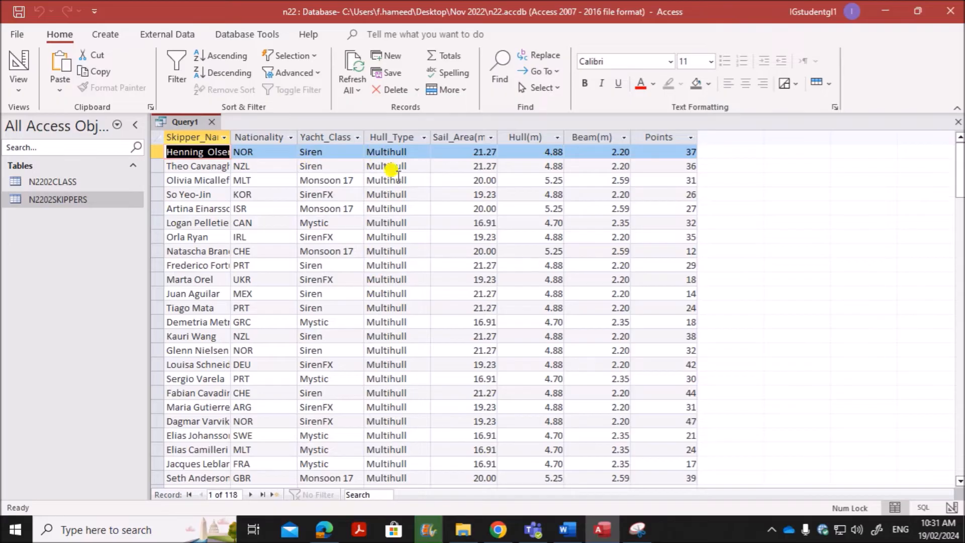
scroll(398, 294, "down", 4)
scroll(410, 307, "up", 4)
right_click(190, 121)
left_click(224, 187)
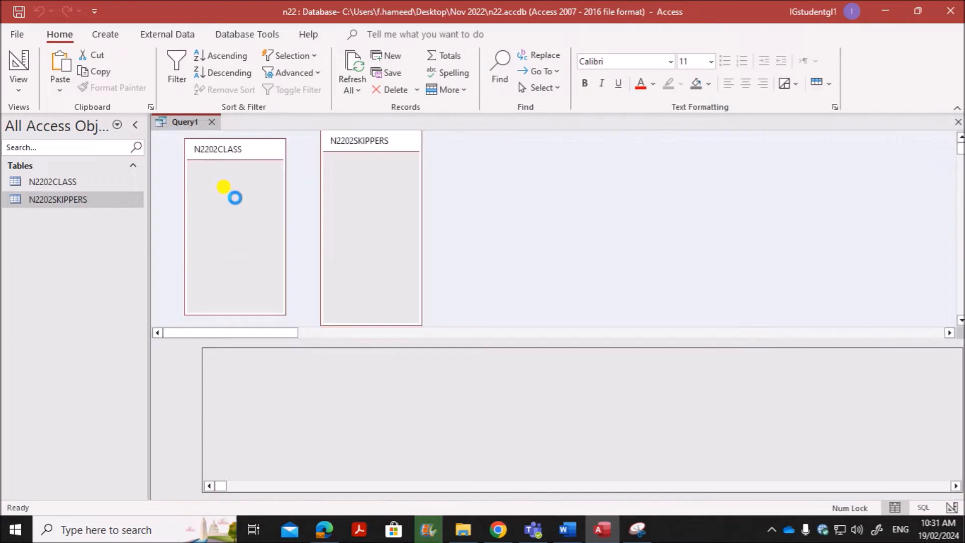
Step: Highlight the conditions "Hull_Type is Multihull" and "Skip_Gender is Female" in the exam paper
left_click(324, 529)
left_click_drag(316, 155, 413, 158)
left_click_drag(318, 174, 422, 174)
Step: In Access, add the Skip_Gender field to the query grid and set its criterion to Female
left_click(603, 530)
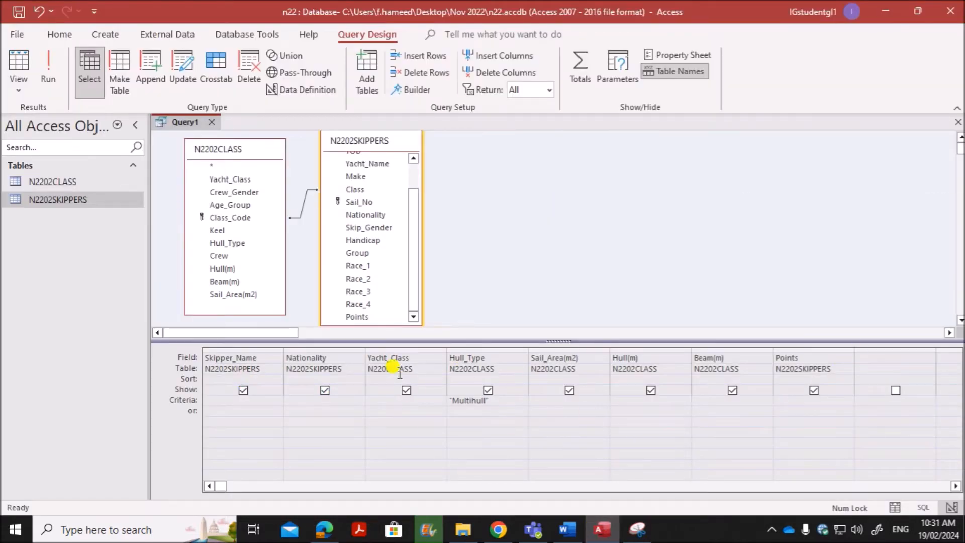
left_click(873, 360)
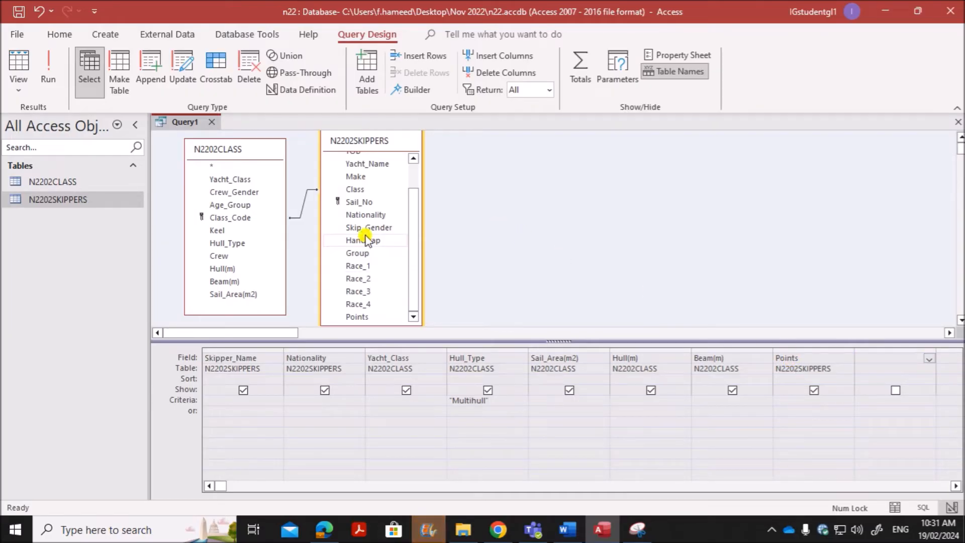
double_click(366, 228)
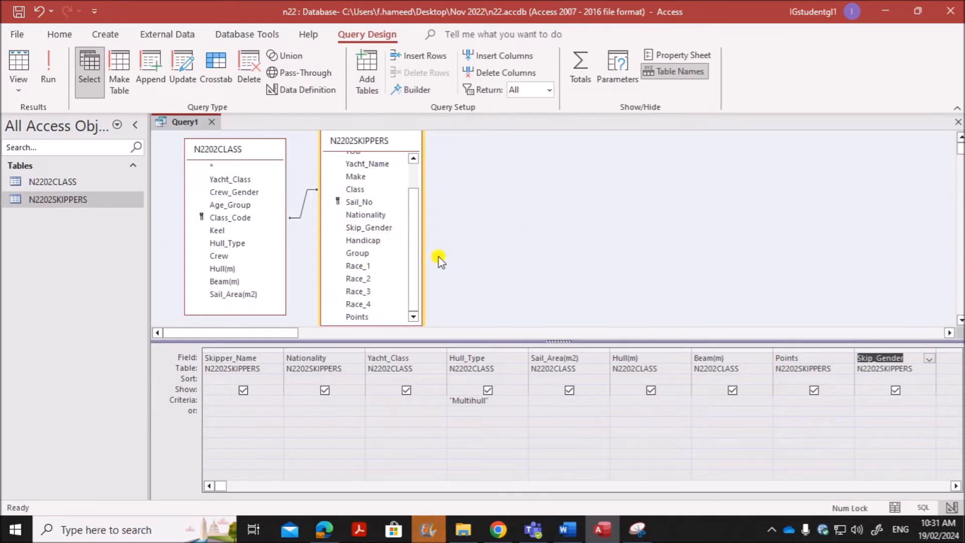
left_click(866, 400)
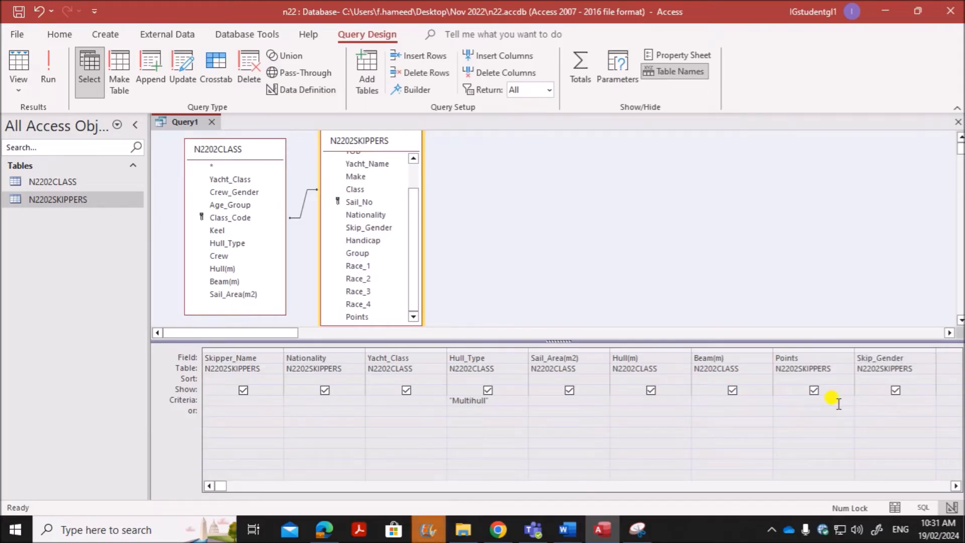
type("Female")
Step: Run the query to check its results, and exclude the Skip_Gender column from the output in Design View
left_click(50, 75)
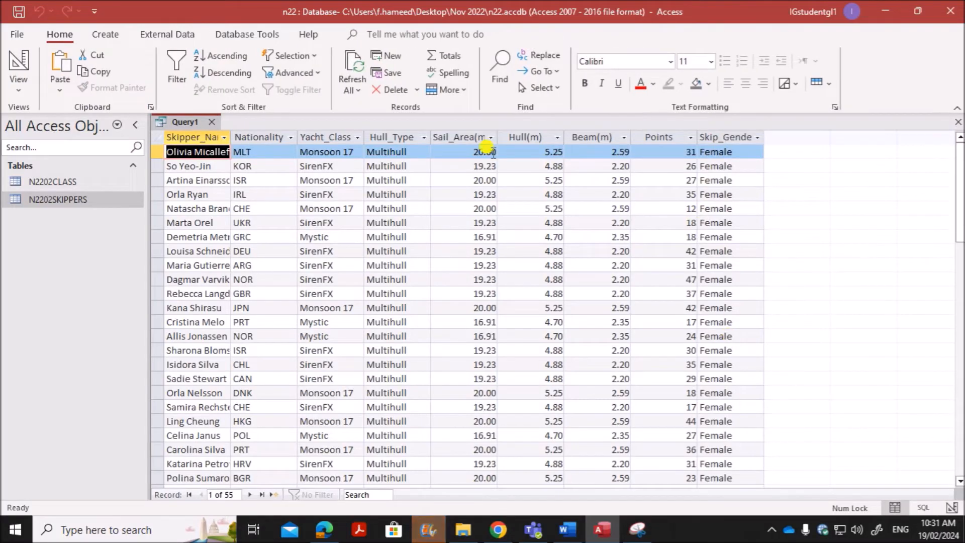
right_click(190, 120)
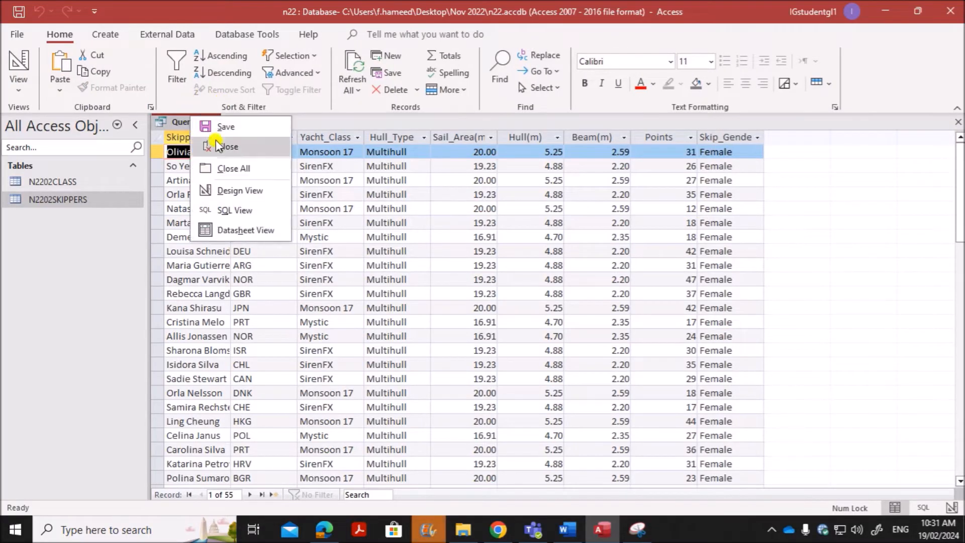
left_click(226, 187)
left_click(897, 391)
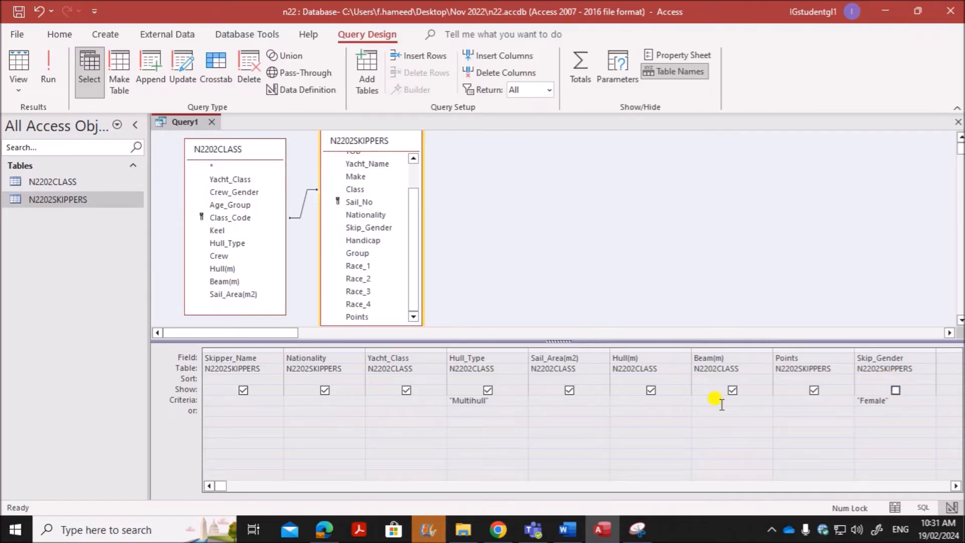
Step: Highlight the condition "Points is 30 or less" in the exam paper and return to Access
left_click(324, 529)
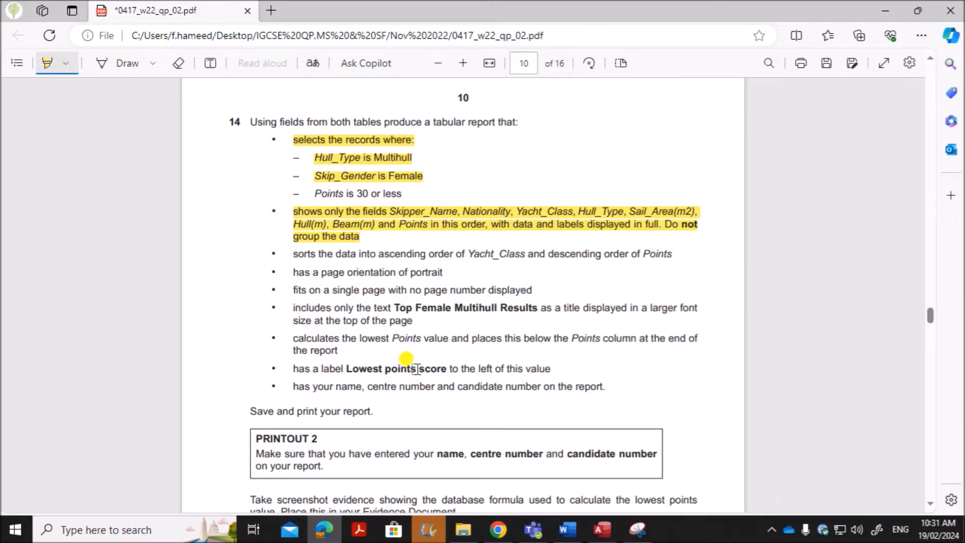
left_click_drag(312, 193, 406, 194)
left_click(601, 528)
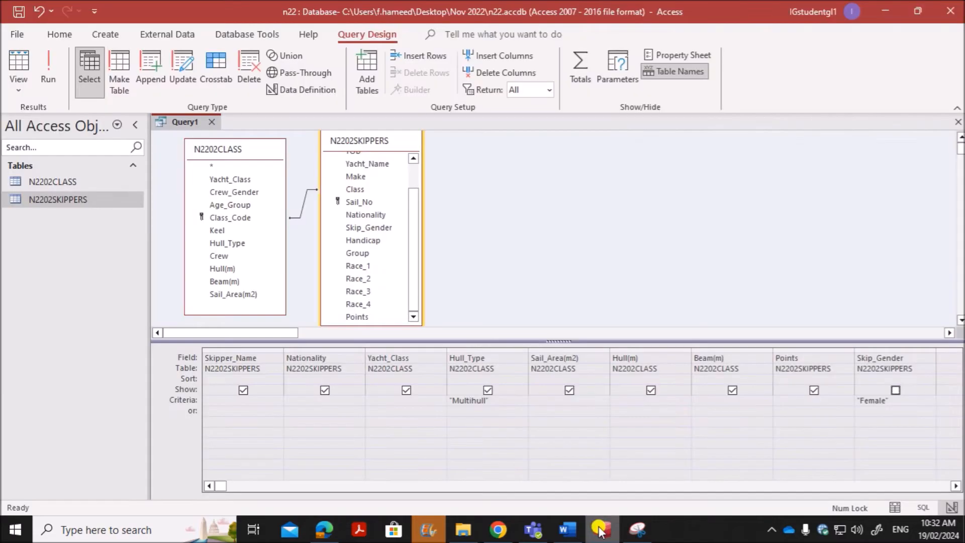
Step: Set the Points criterion to <=30 and run the query to review the selected records
left_click(786, 400)
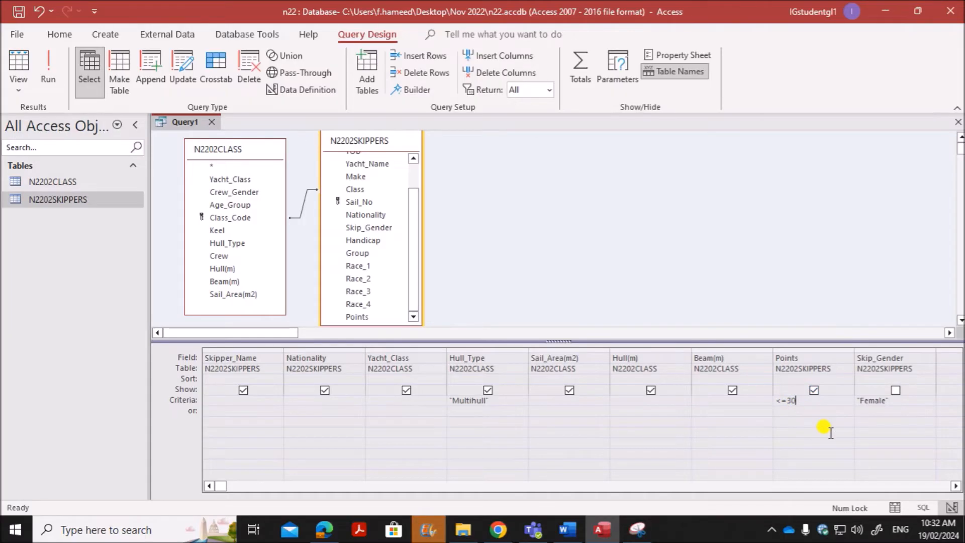
left_click(48, 71)
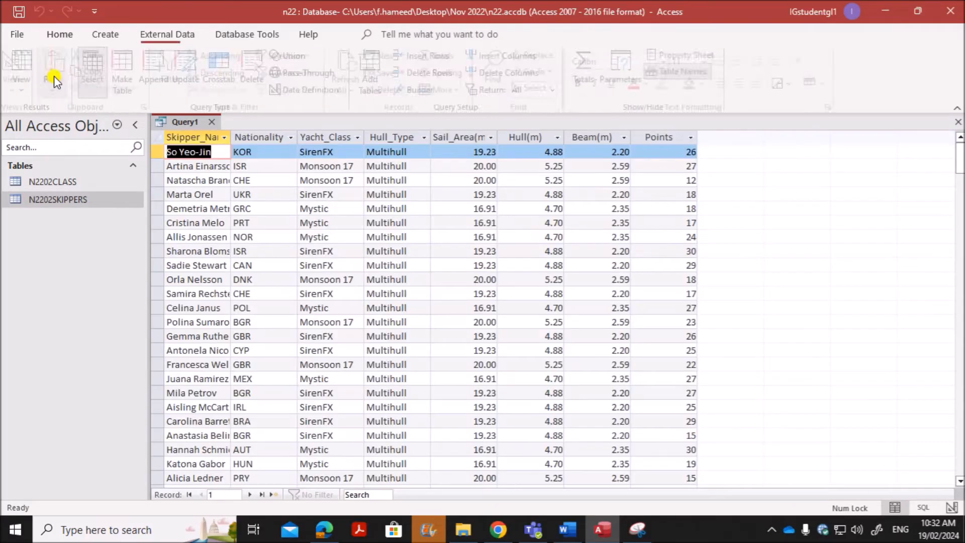
scroll(254, 384, "down", 3)
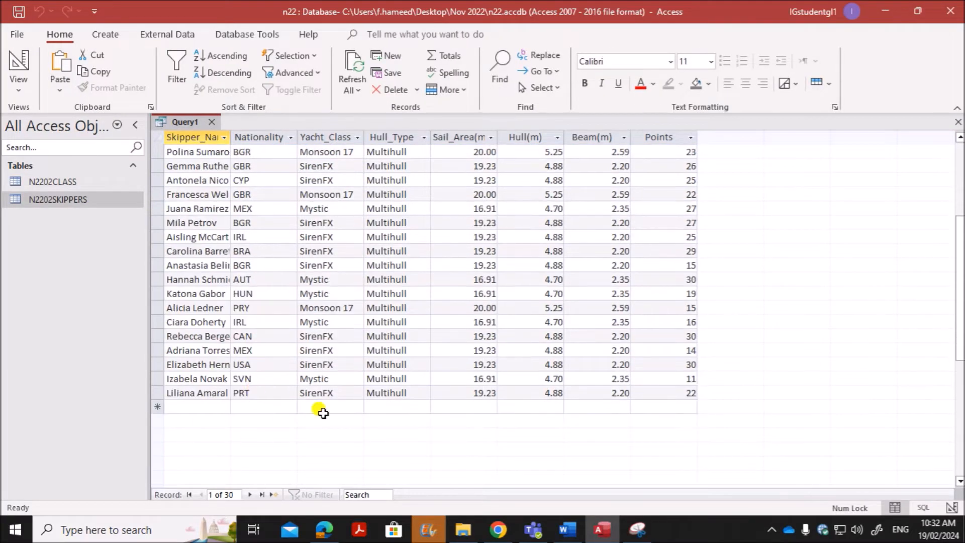
Step: Save the query of female multihull skippers as Query1
scroll(345, 427, "up", 3)
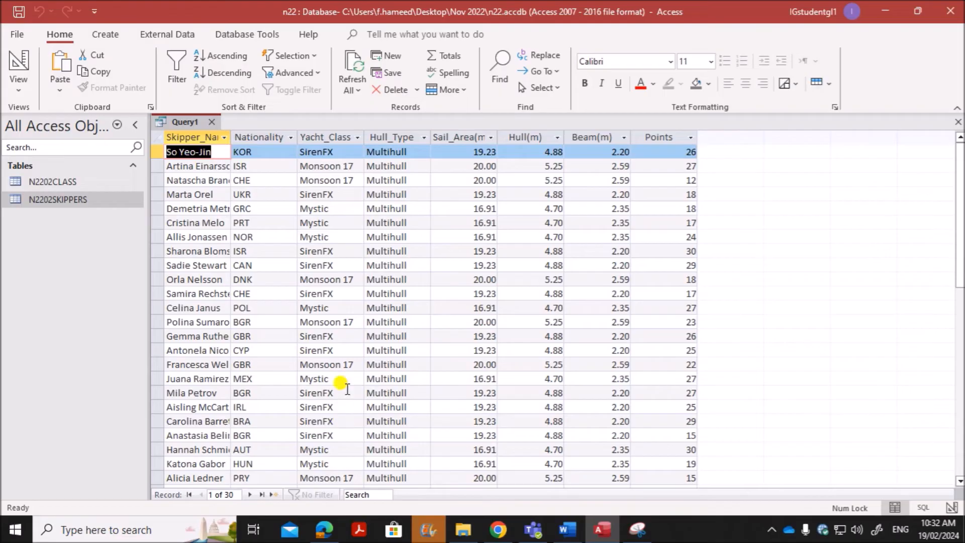
right_click(184, 126)
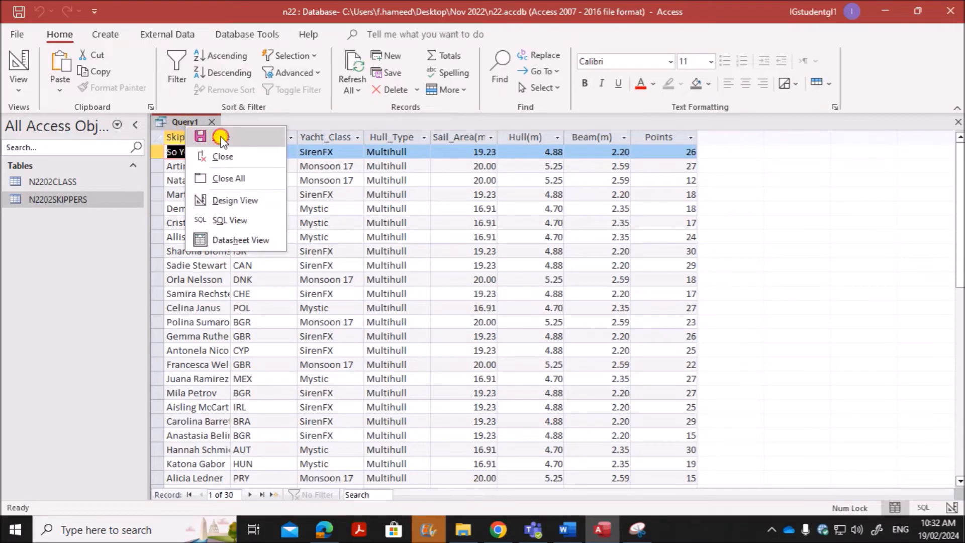
left_click(197, 134)
left_click(470, 208)
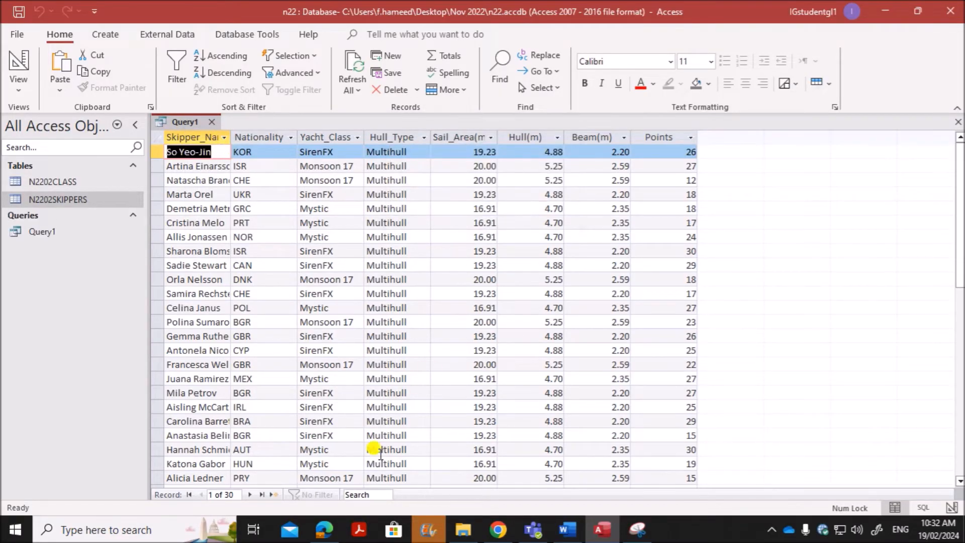
Step: Read the remaining task 14 report requirements in the exam paper, then return to Access and close Query1
left_click(313, 536)
scroll(394, 340, "down", 2)
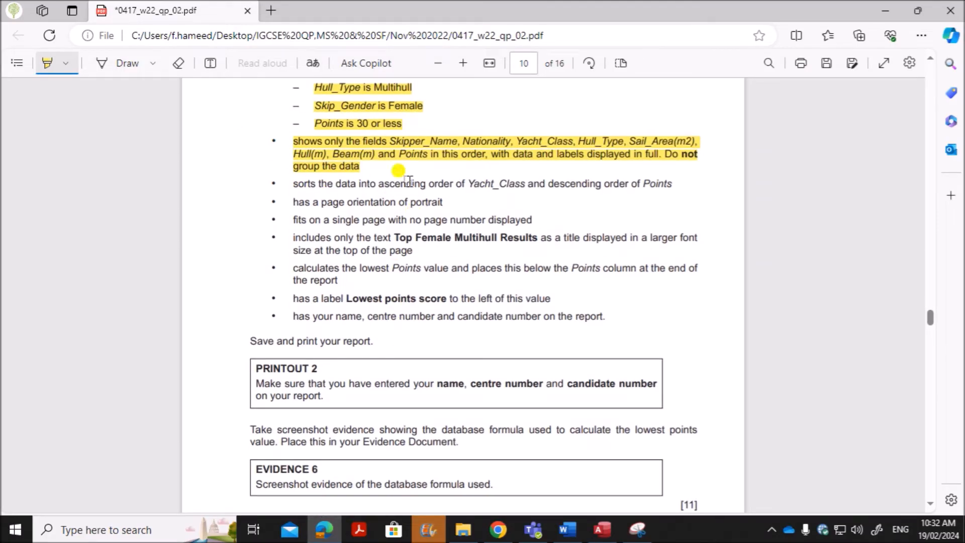
left_click(593, 529)
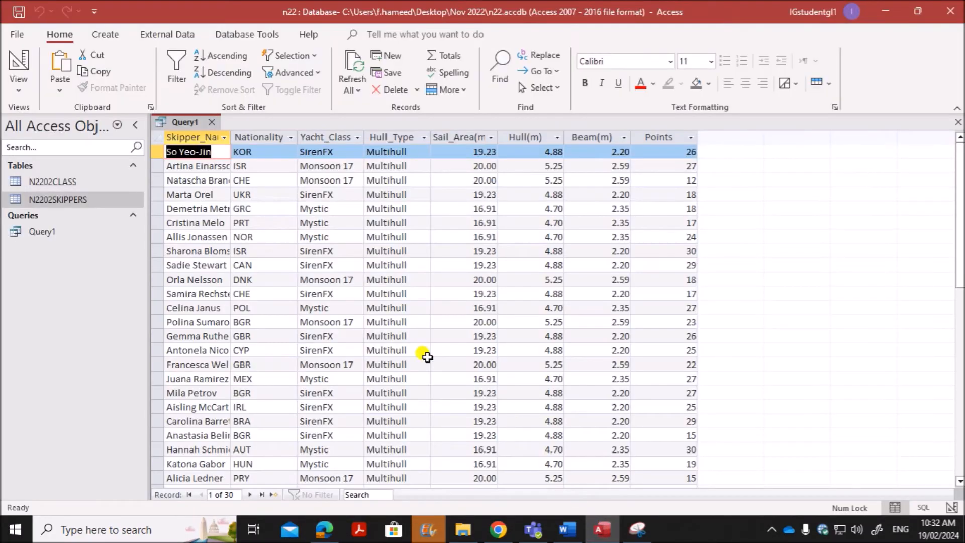
left_click(214, 123)
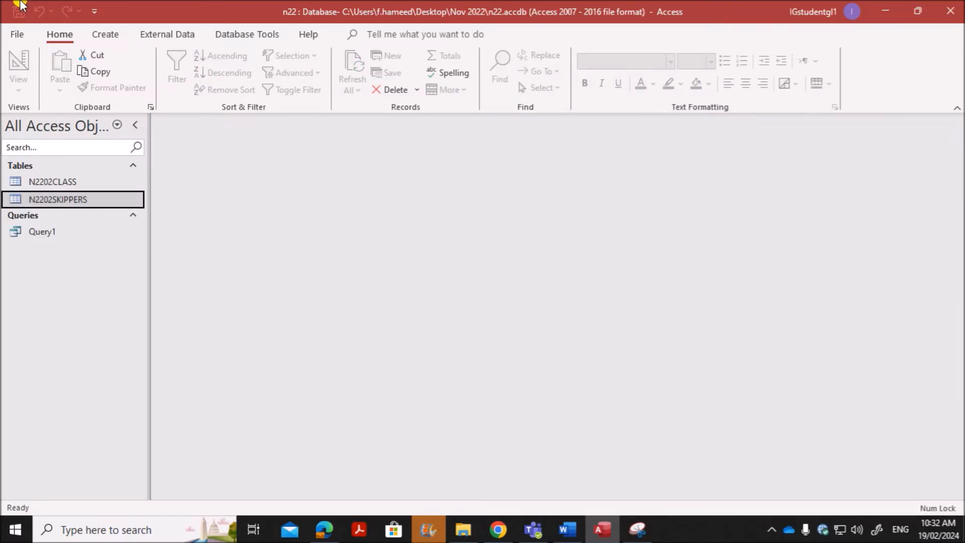
Step: Start a new report with the Report Wizard, based on Query1 with all its fields included, and proceed to the data view options
left_click(114, 35)
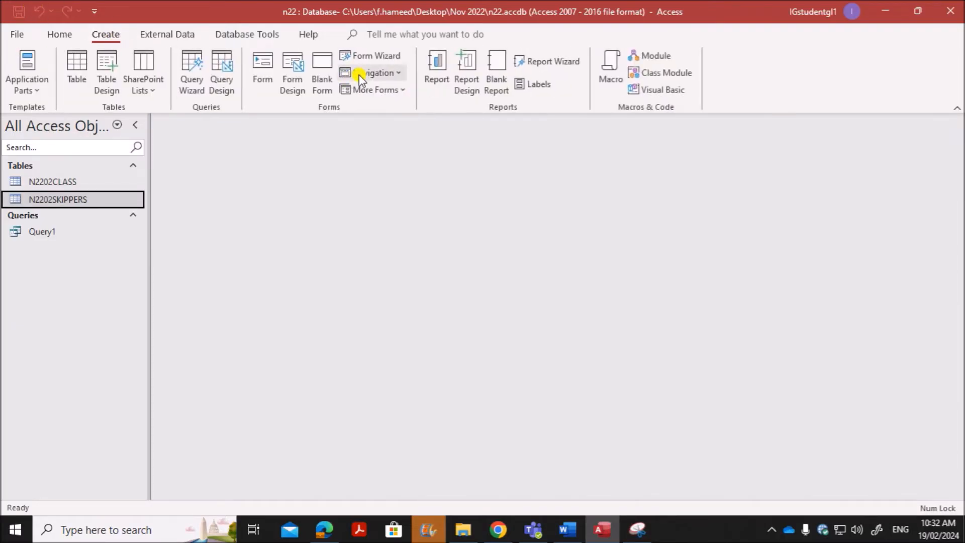
left_click(573, 60)
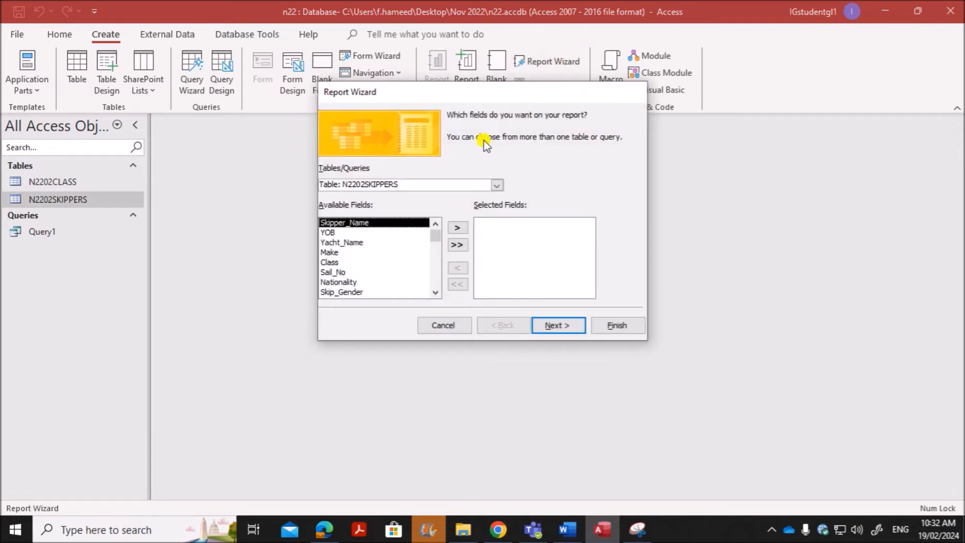
left_click(497, 185)
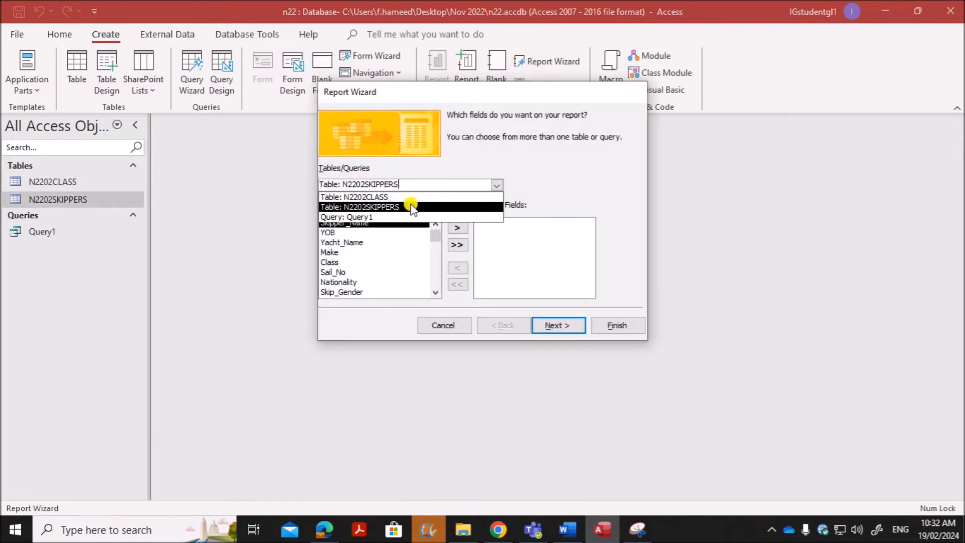
left_click(356, 216)
left_click(457, 245)
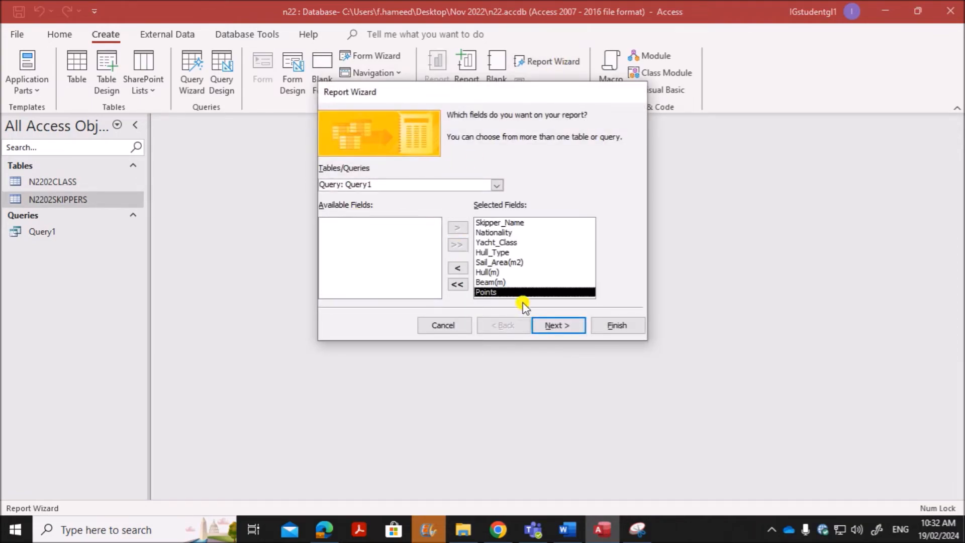
left_click(565, 326)
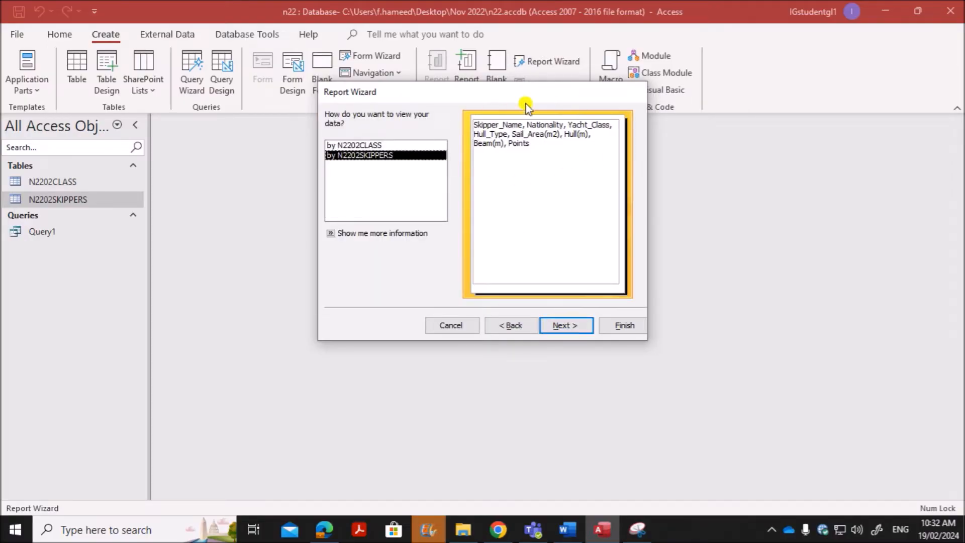
Step: View the report data by N2202SKIPPERS and continue through the Report Wizard without grouping levels or sort fields
left_click(430, 146)
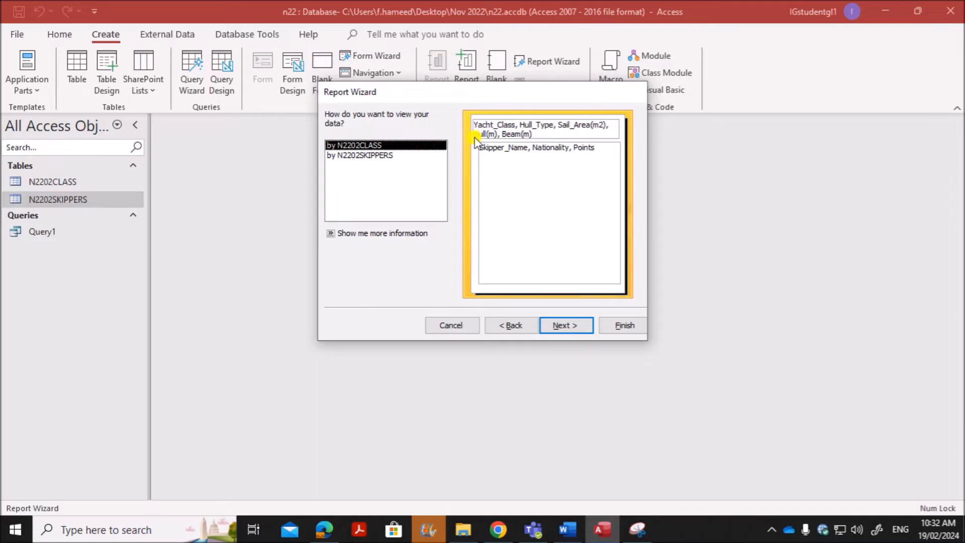
left_click(370, 155)
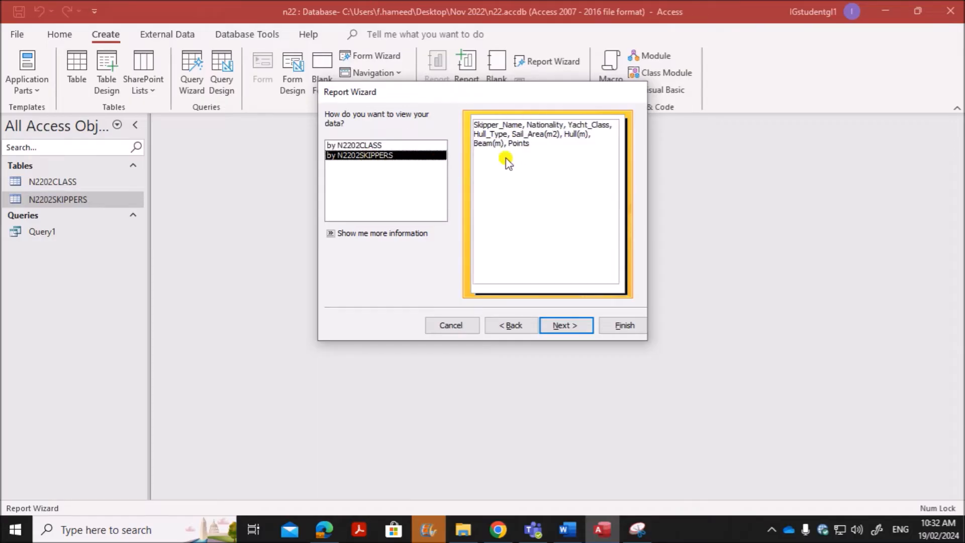
left_click(565, 328)
left_click(564, 329)
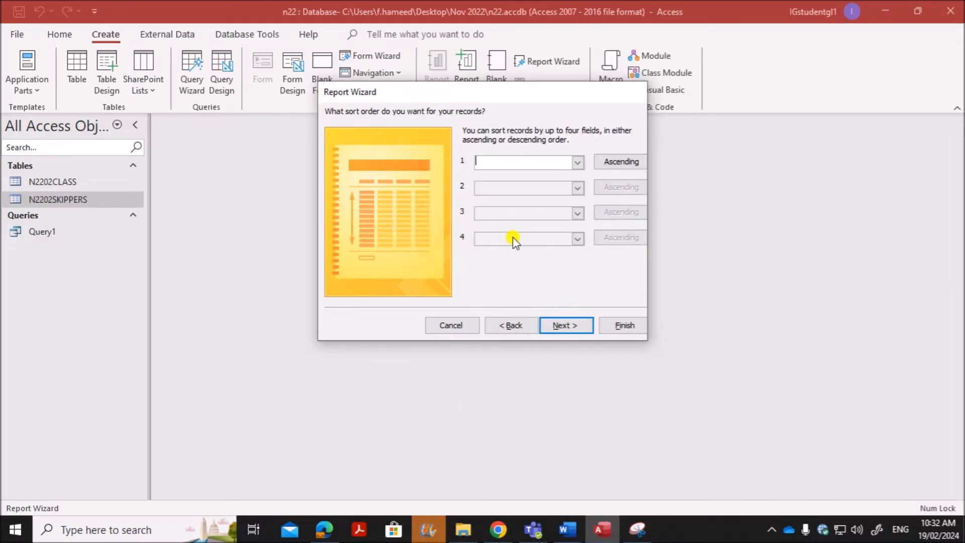
left_click_drag(500, 92, 396, 110)
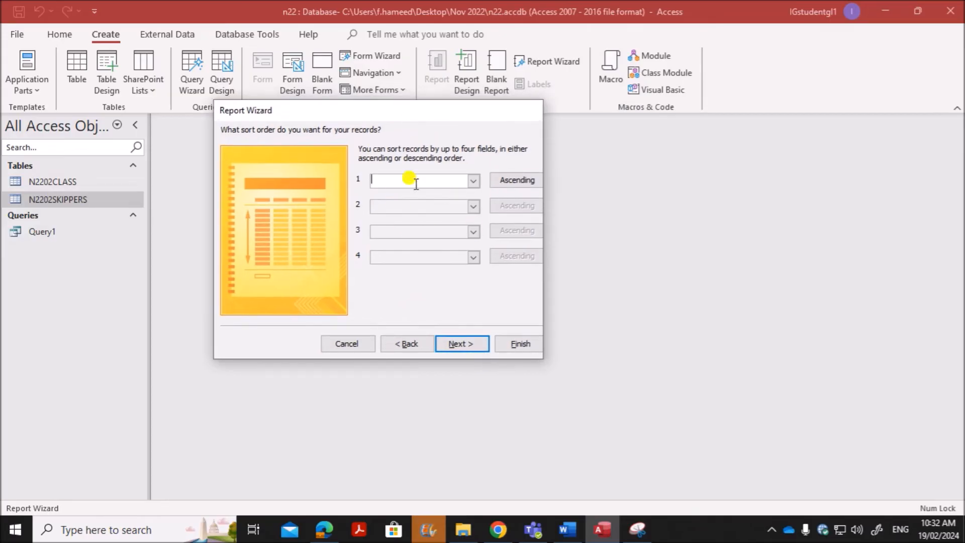
left_click(478, 342)
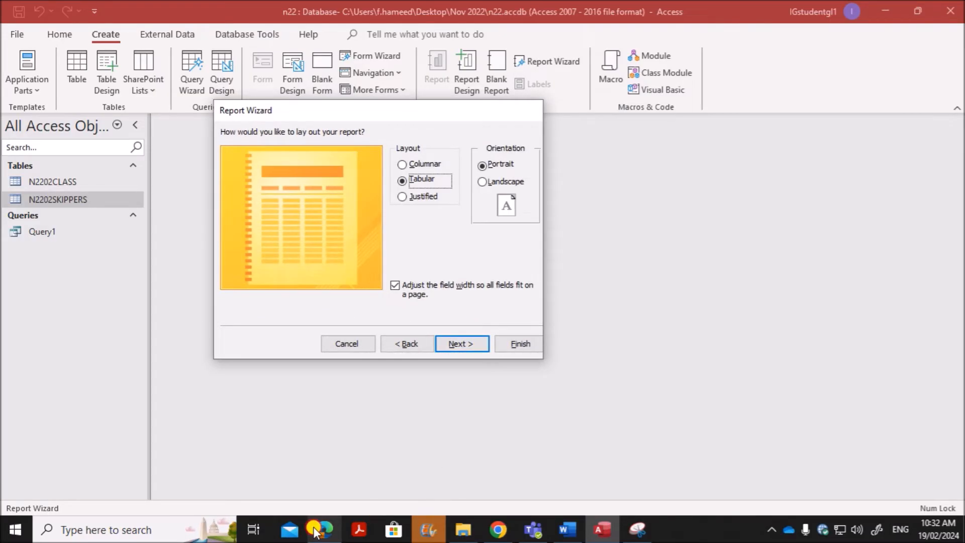
Step: Highlight the portrait orientation requirement in the exam paper PDF in Edge, then accept the tabular portrait layout in Access's Report Wizard
left_click(324, 530)
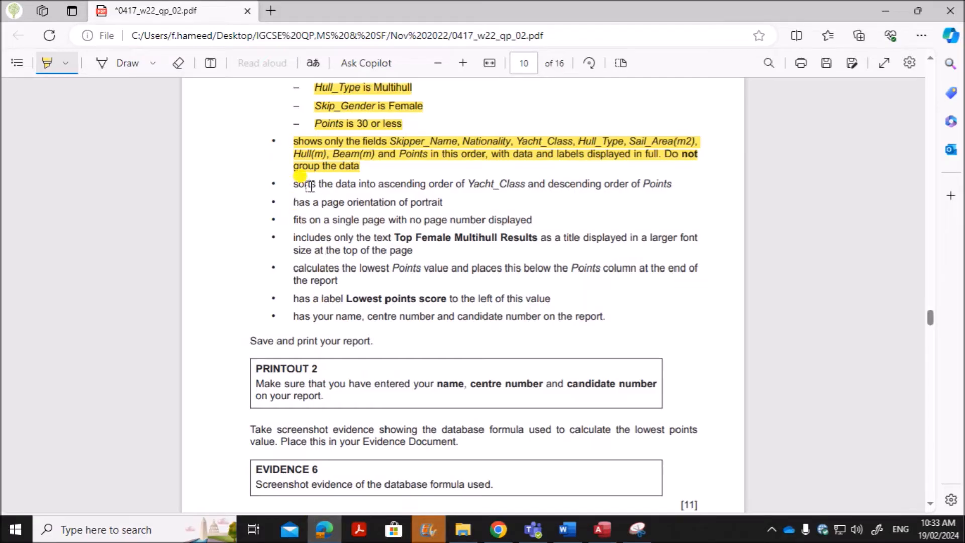
left_click_drag(295, 202, 454, 197)
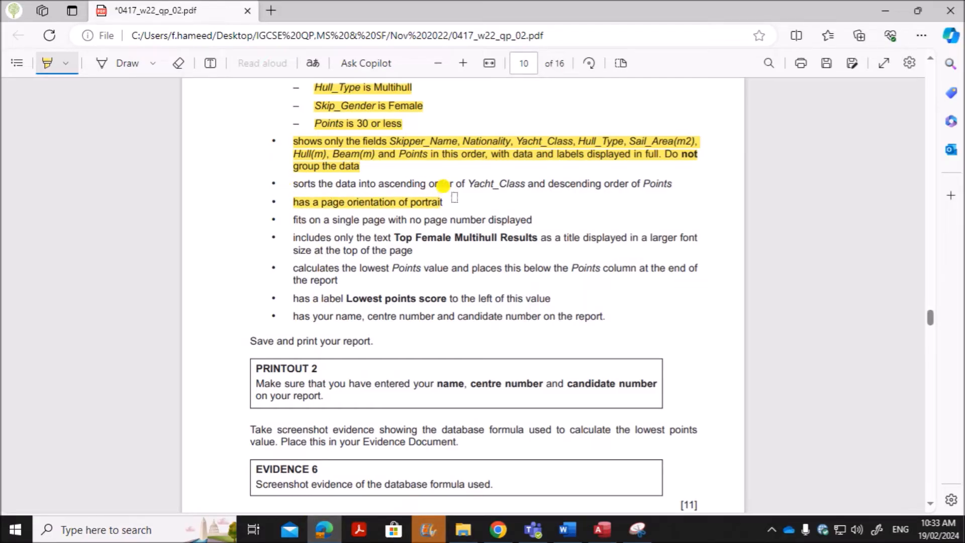
left_click(602, 529)
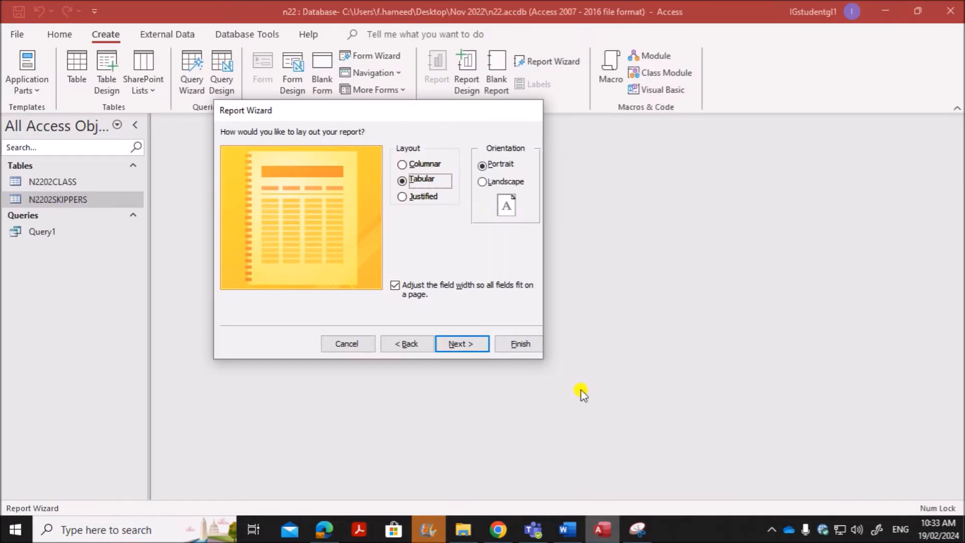
left_click(471, 345)
Step: Switch to the exam paper PDF in Edge, highlight the report title requirement, and return to Access
left_click(325, 530)
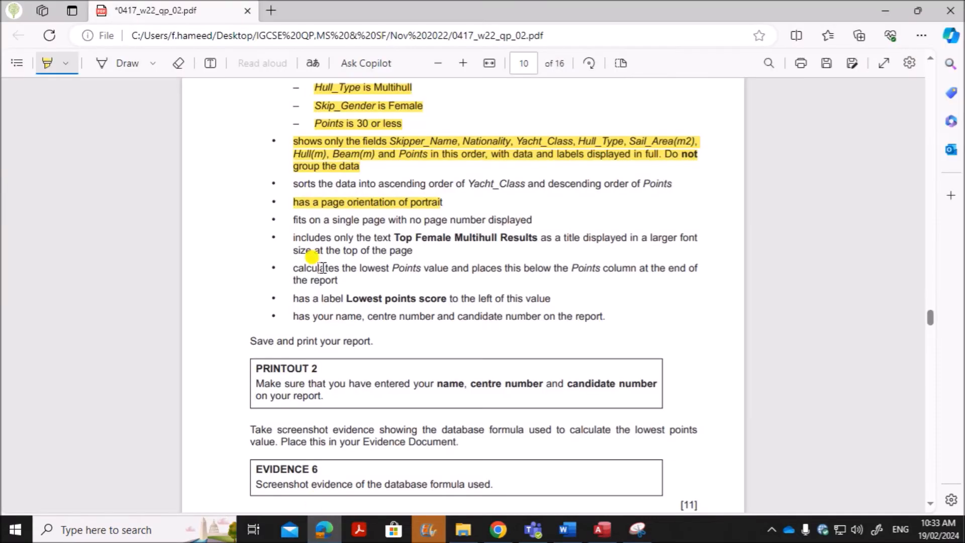
left_click_drag(293, 237, 411, 250)
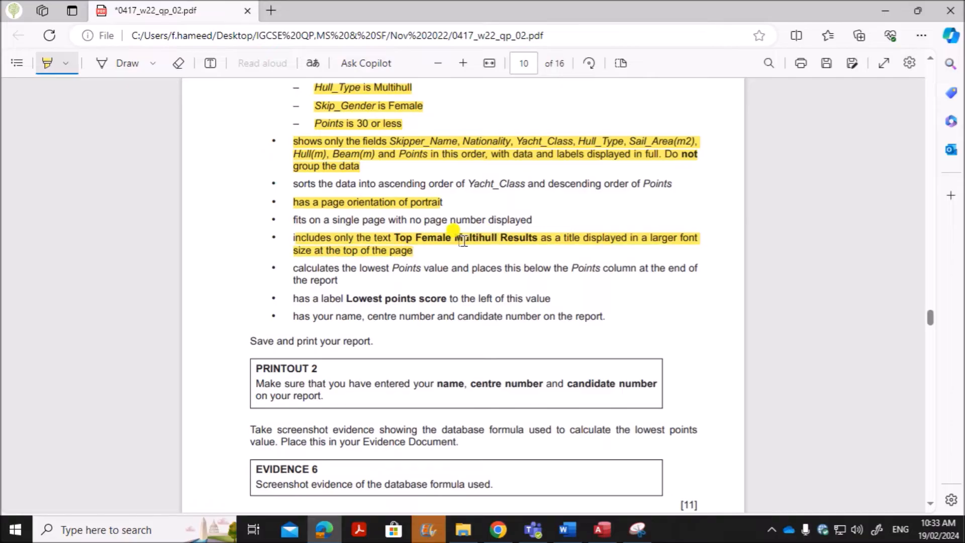
left_click(603, 529)
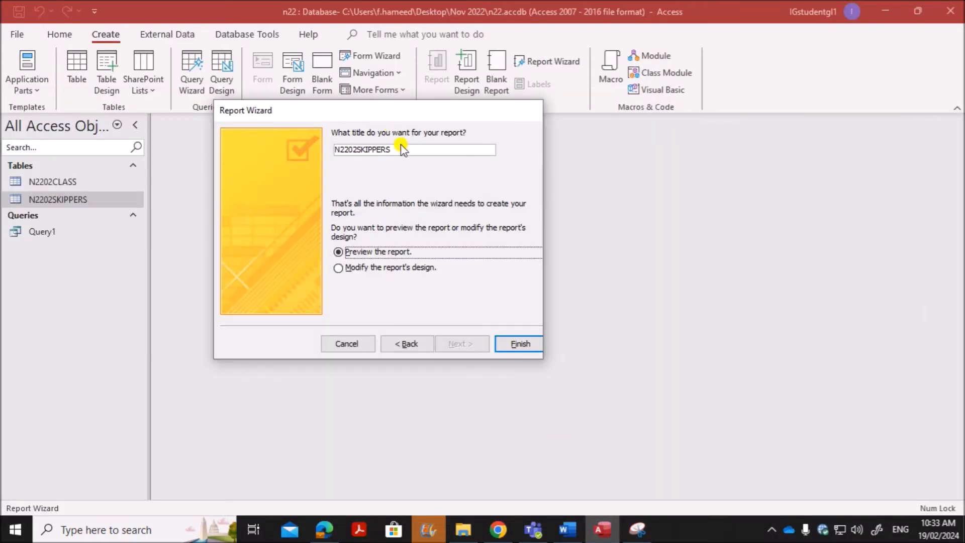
Step: Title the report "Top Female Multihull Results" and finish the wizard with a preview of the report
double_click(404, 149)
type("Top Female Multihull results")
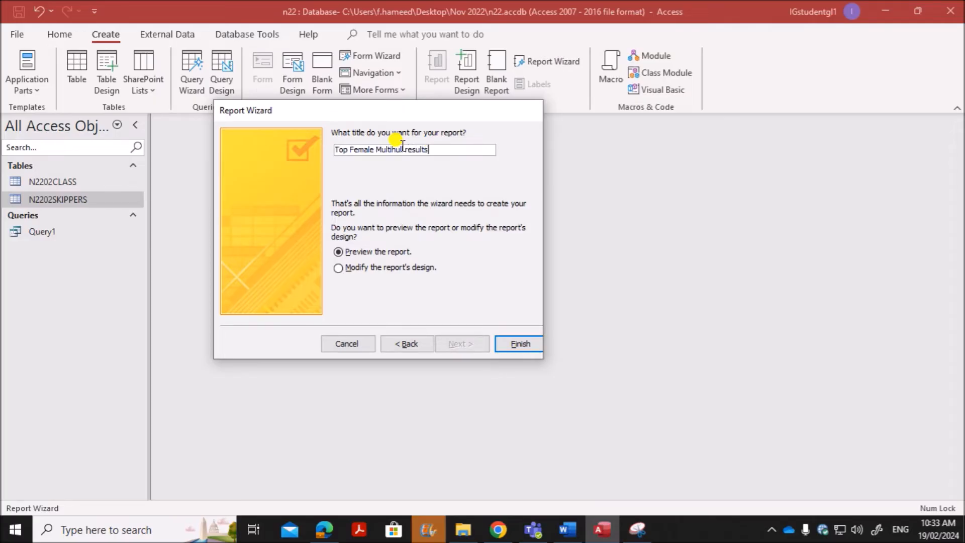
left_click(409, 150)
key("BackSpace")
type("R")
left_click(518, 344)
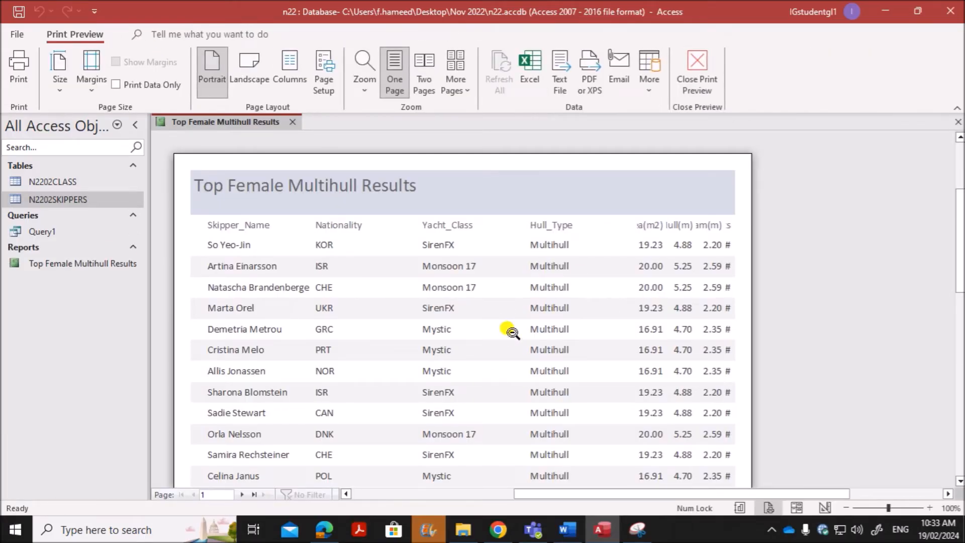
Step: Open the report in Design View, highlight the sorting requirement in the exam paper PDF in Edge, and return to Access
right_click(232, 129)
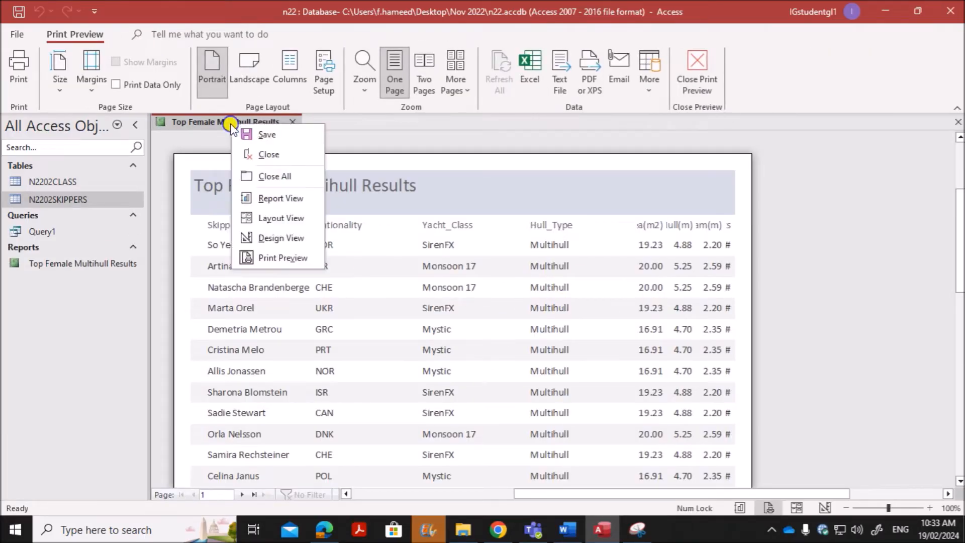
left_click(266, 234)
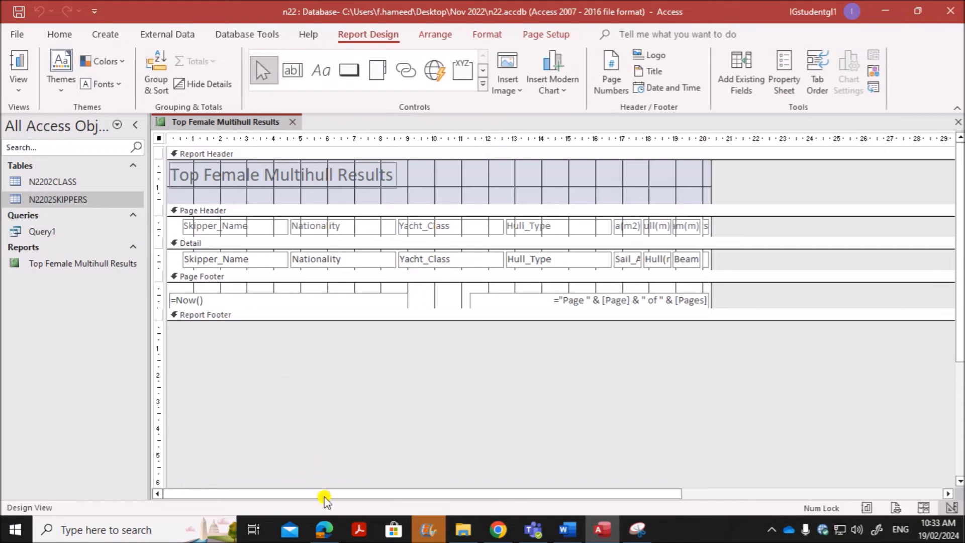
left_click(325, 529)
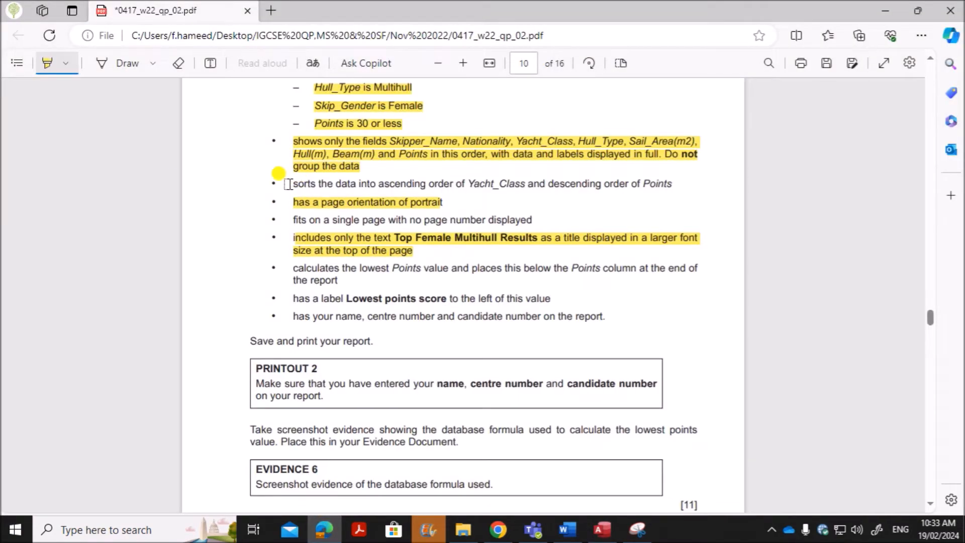
left_click_drag(289, 184, 674, 184)
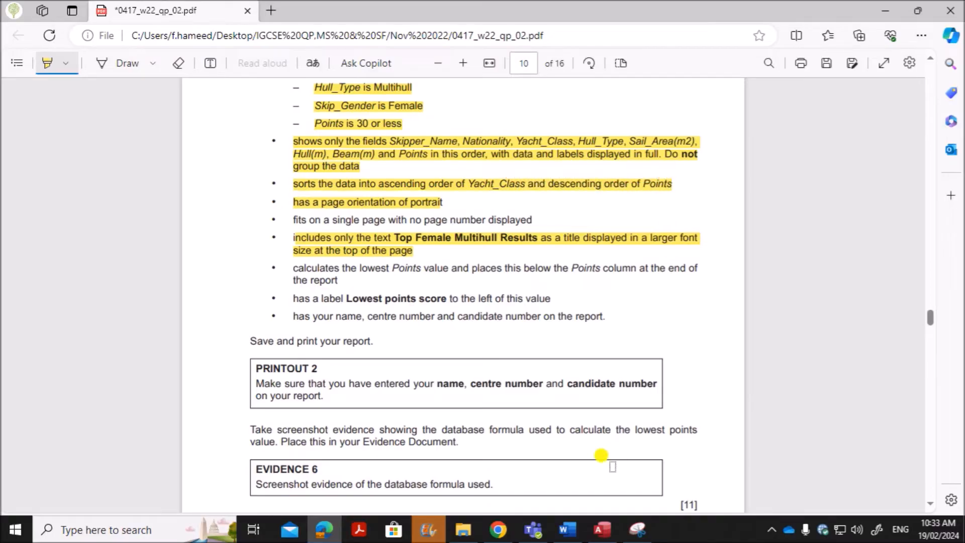
left_click(602, 530)
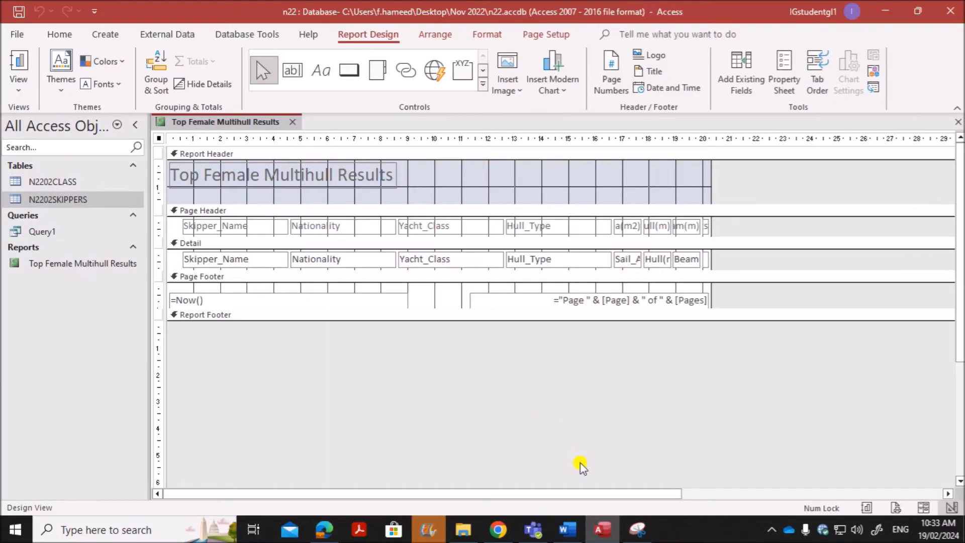
Step: Add a report sort by Yacht_Class with A on top
left_click(156, 71)
left_click(592, 453)
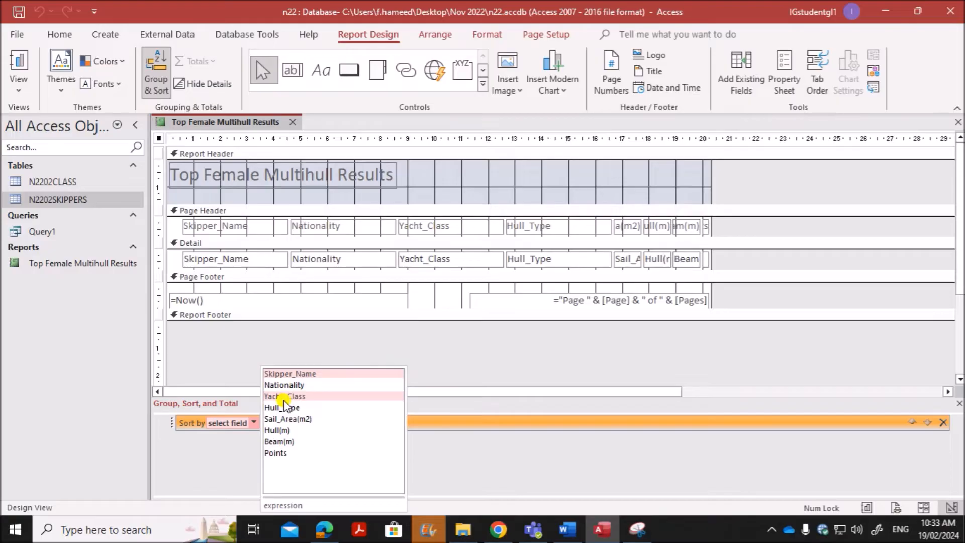
left_click(284, 397)
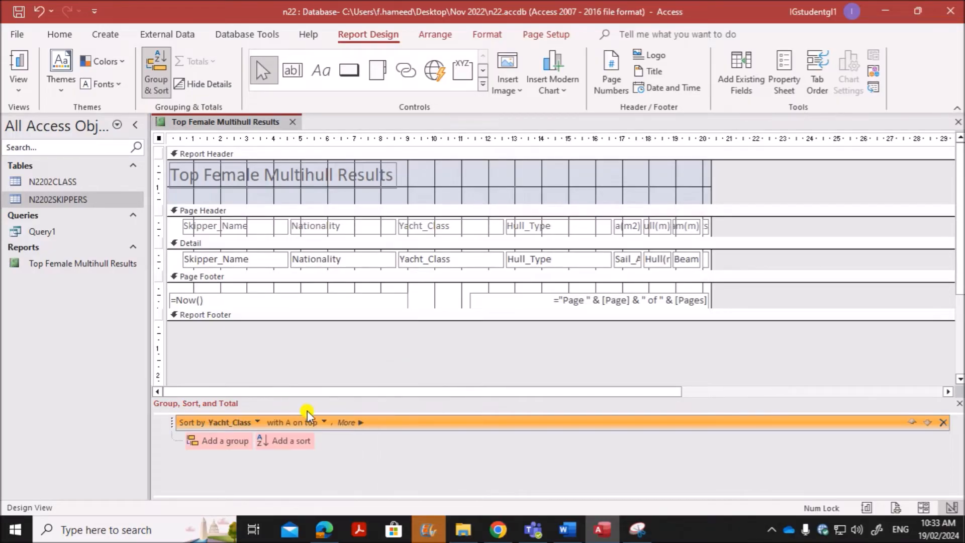
left_click(319, 422)
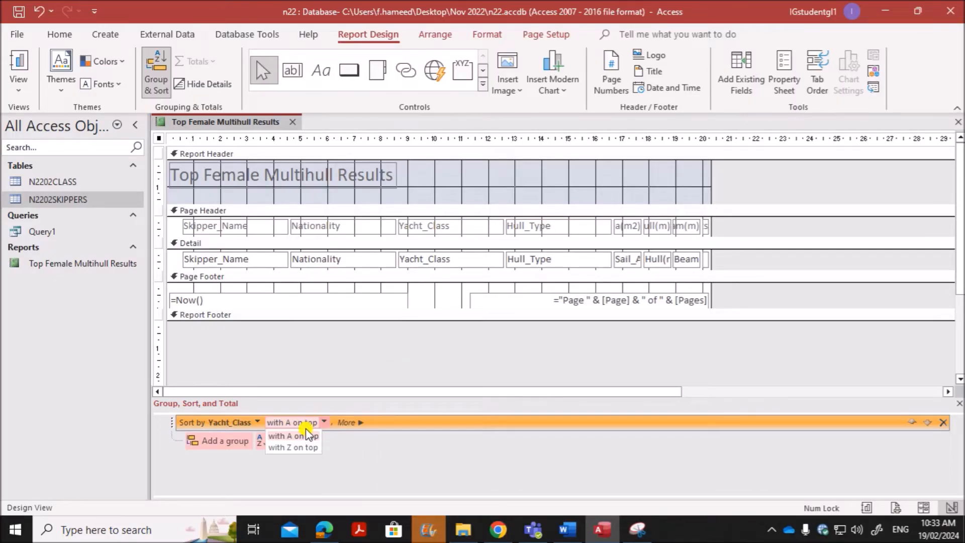
left_click(306, 437)
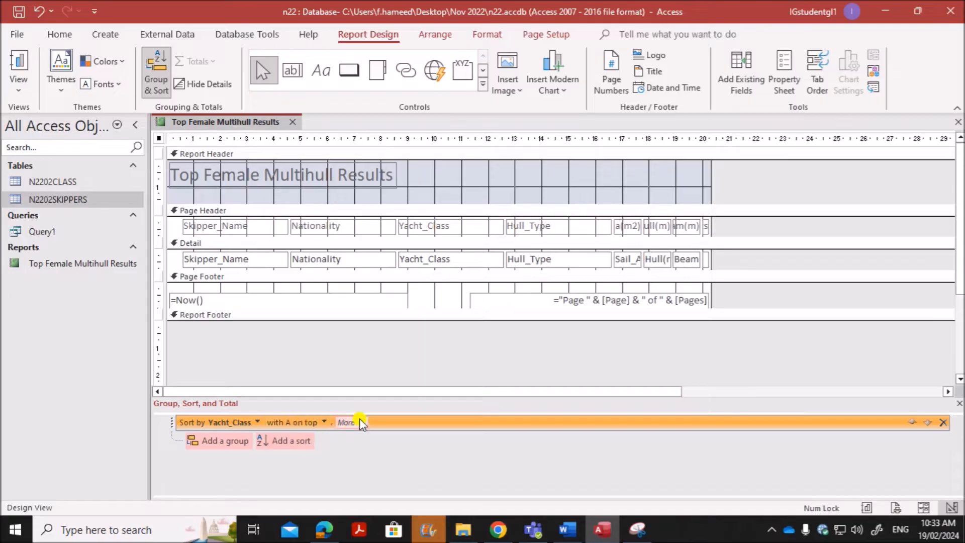
Step: Add a second sort by Points from largest to smallest and close the grouping and sorting settings
left_click(282, 441)
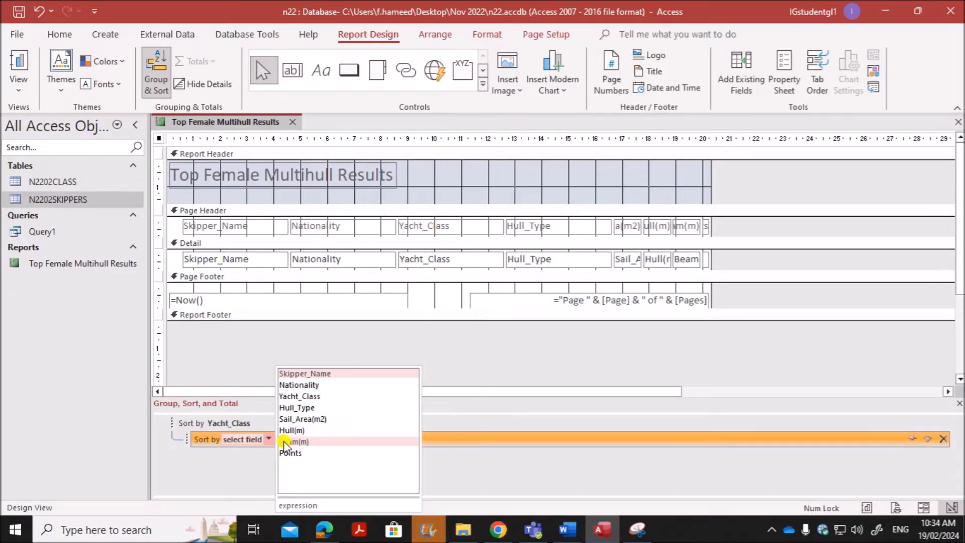
left_click(299, 453)
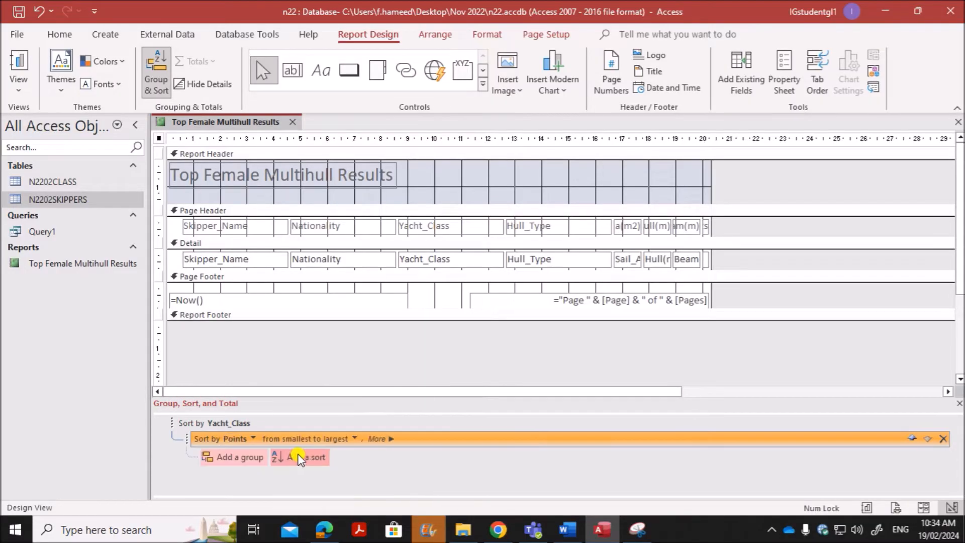
left_click(357, 439)
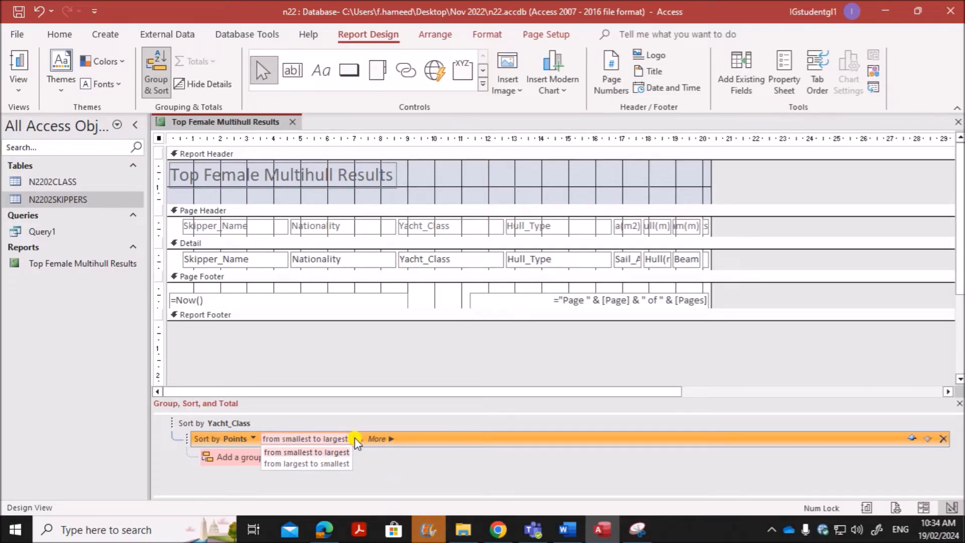
left_click(320, 464)
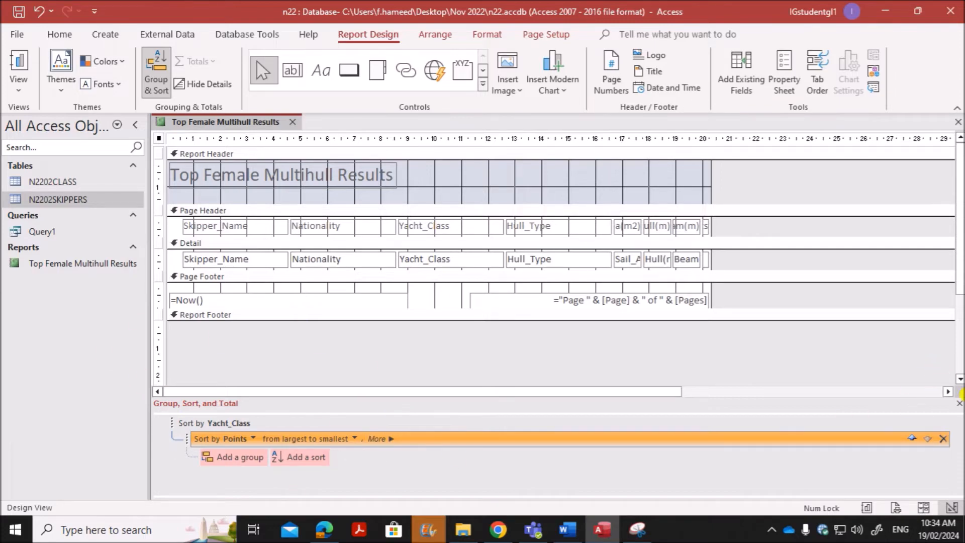
left_click(956, 408)
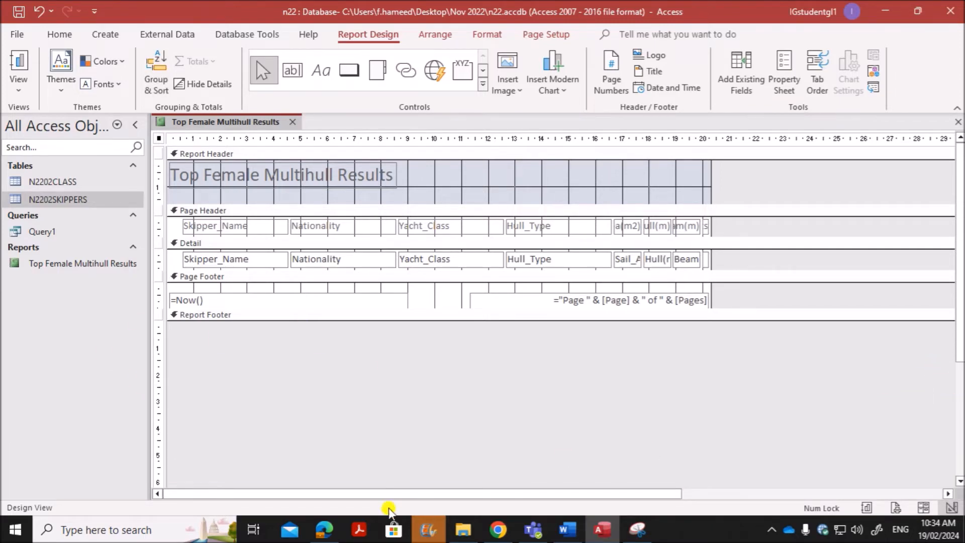
Step: Switch to the exam paper PDF in Edge, highlight the lowest Points value requirement, and return to Access
left_click(324, 529)
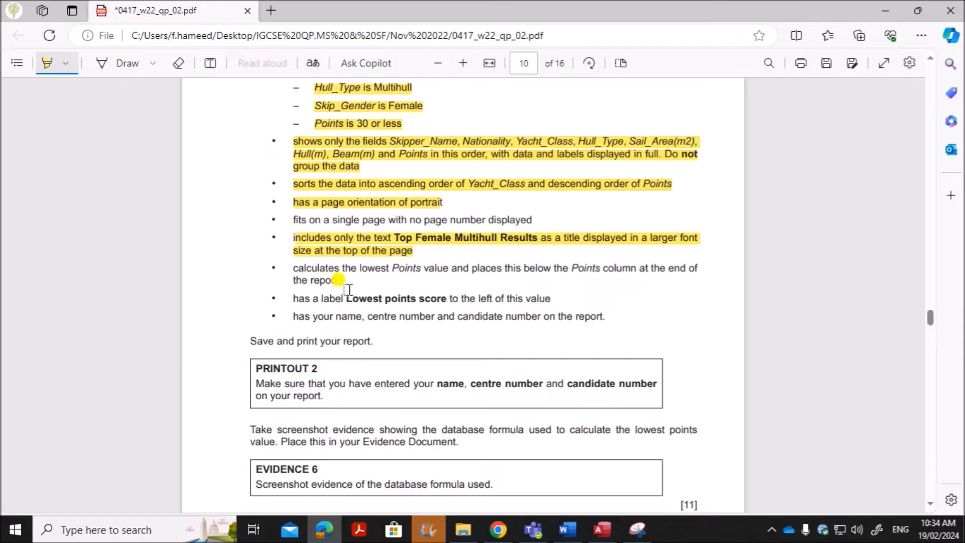
left_click_drag(294, 266, 341, 279)
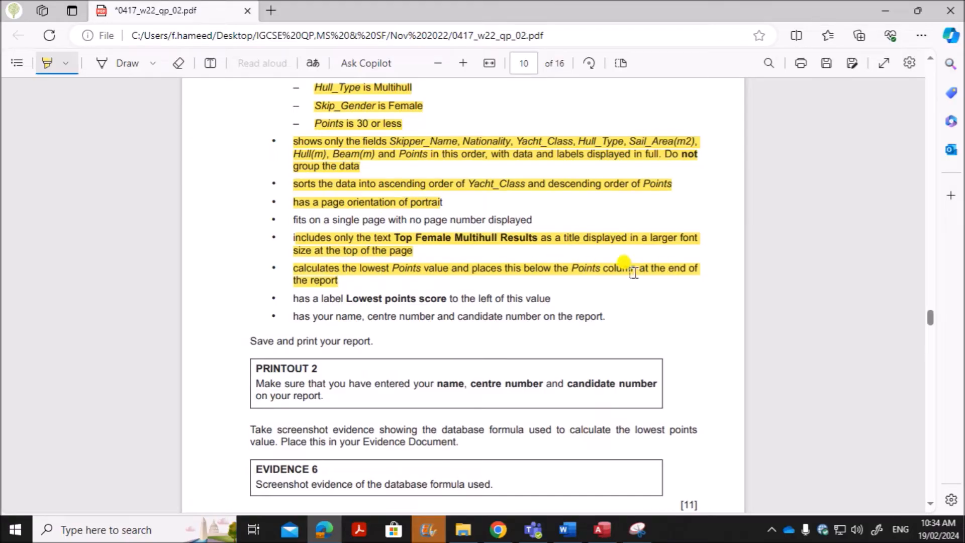
left_click(601, 529)
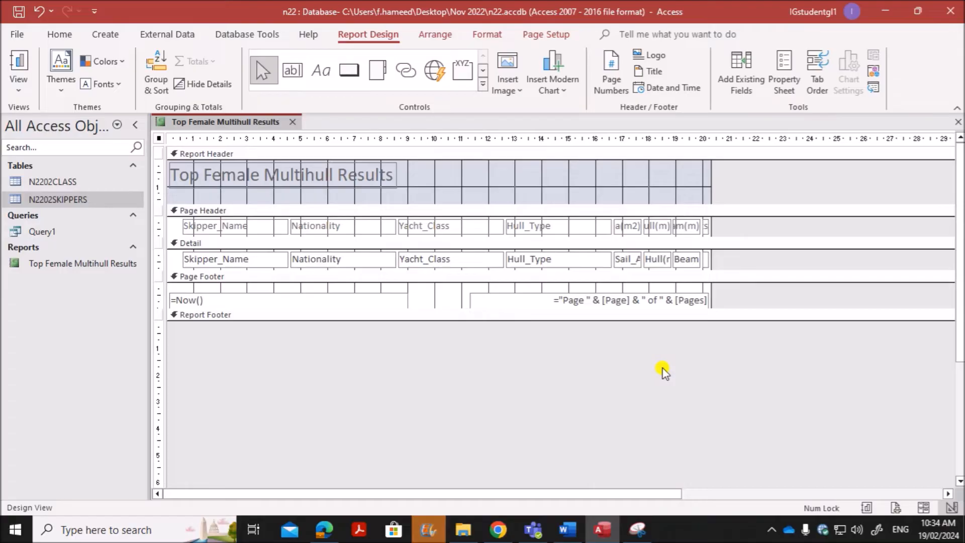
Step: Add a Min total for the Points field and widen its text box in the report footer leftward to about the 18 cm mark
left_click(707, 264)
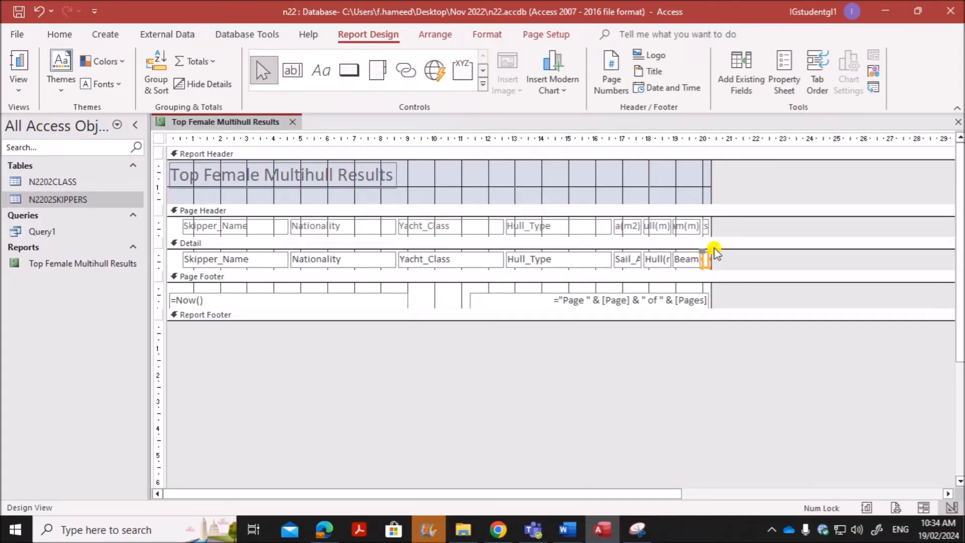
left_click(201, 62)
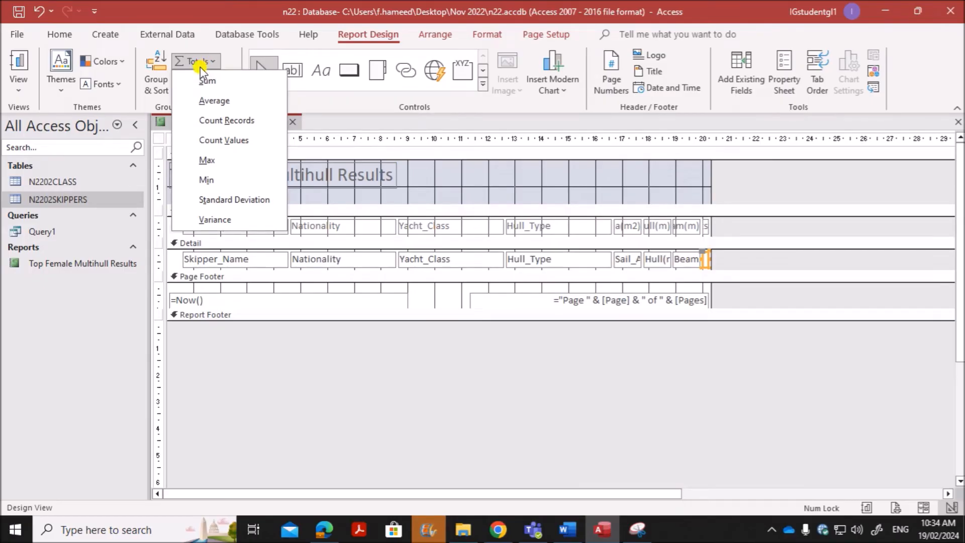
left_click(209, 182)
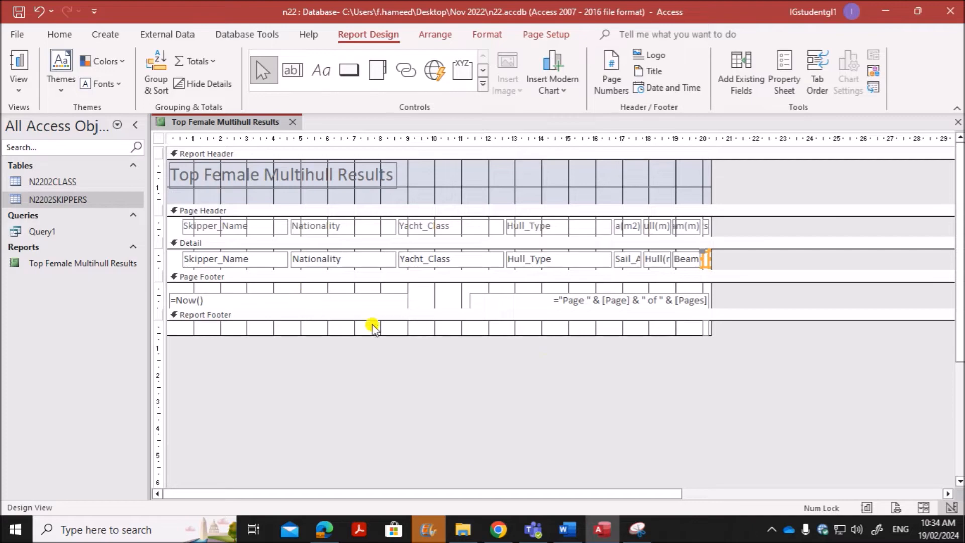
left_click(705, 329)
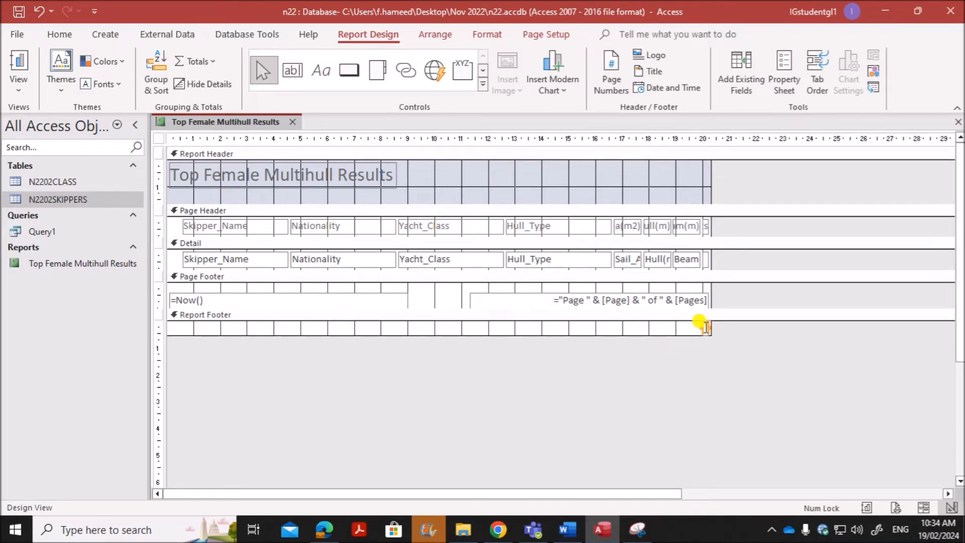
left_click_drag(702, 327, 643, 328)
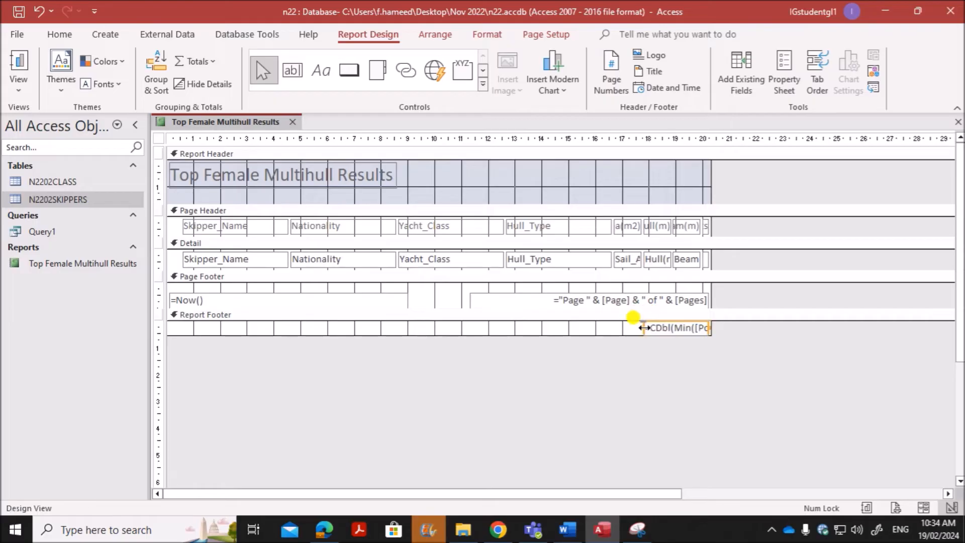
Step: Switch to the exam paper PDF in Edge, highlight the "Lowest points score" label requirement, and return to Access
left_click(324, 529)
left_click_drag(295, 303, 554, 307)
left_click(603, 529)
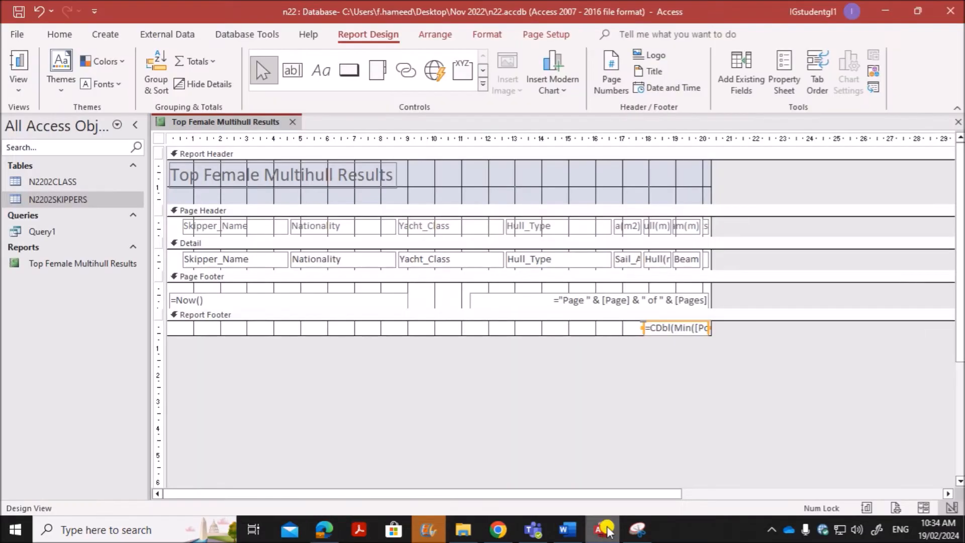
Step: Add a label about 4 cm wide before the lowest points value in the report footer, reading "Lowest points score" as in the exam paper
left_click(321, 71)
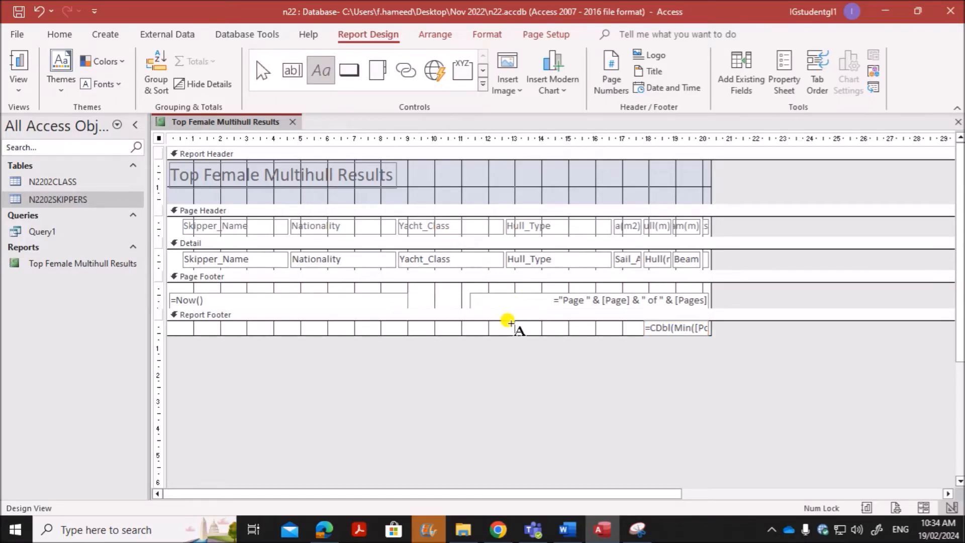
left_click_drag(509, 321, 624, 338)
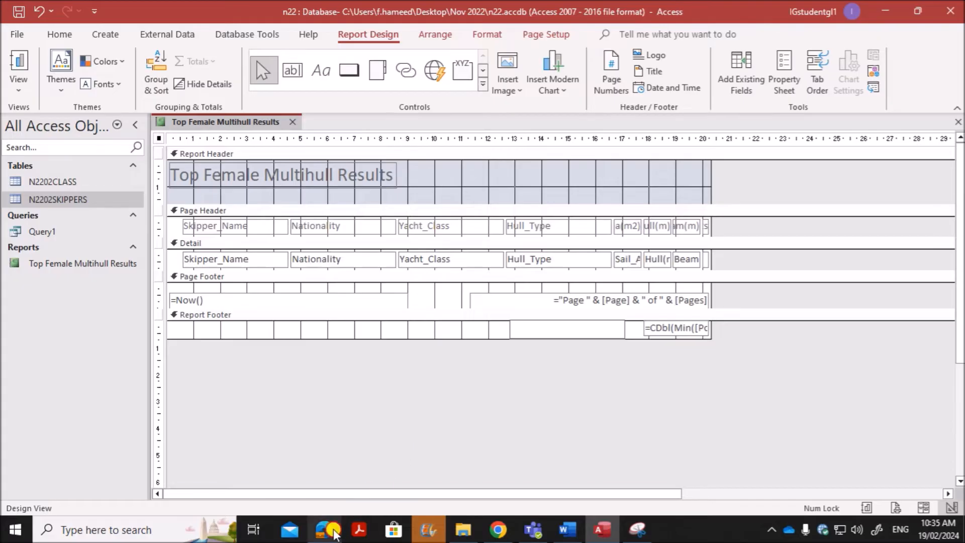
left_click(324, 529)
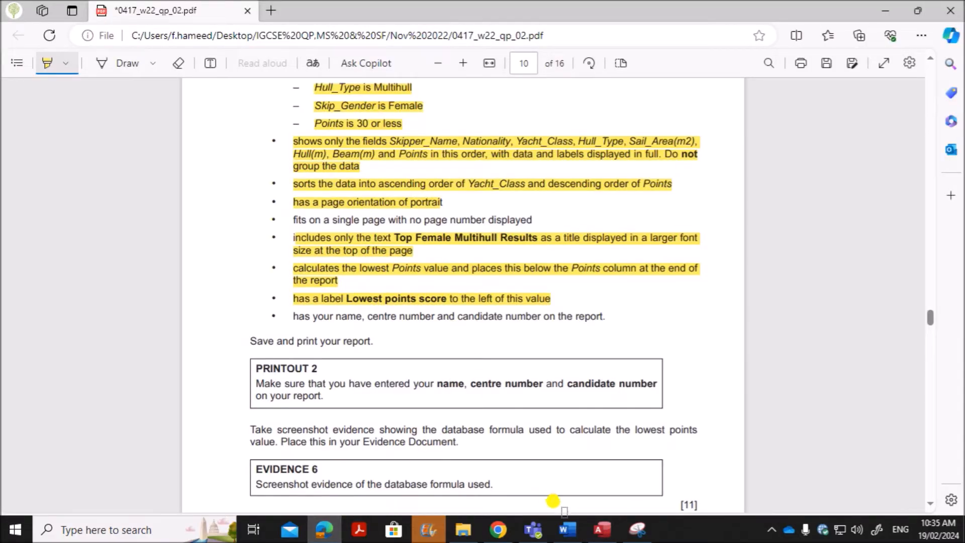
left_click(602, 528)
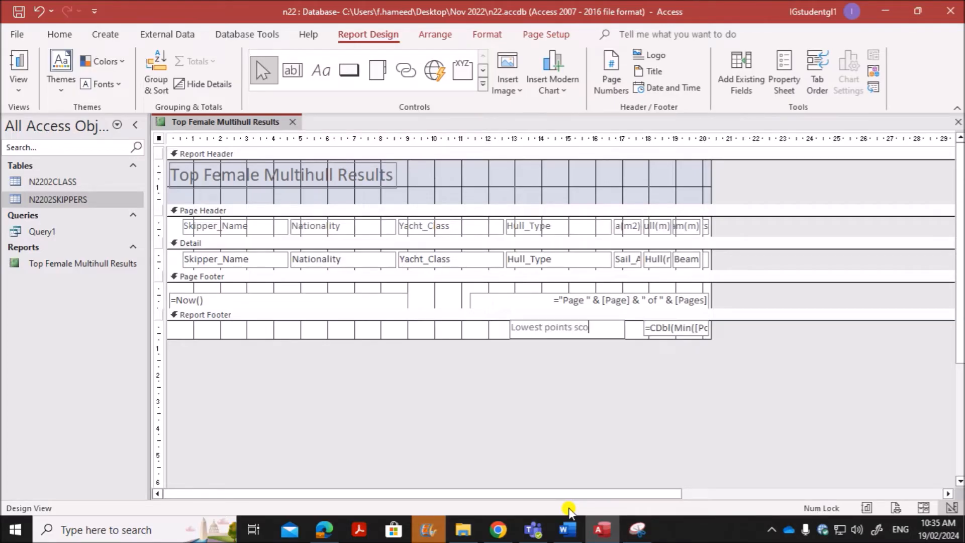
Step: Switch to the exam paper PDF, highlight the name, centre number and candidate number requirement, and return to Access
left_click(324, 529)
left_click_drag(294, 315, 610, 317)
left_click(602, 529)
Step: Replace the date field in the page footer with a label about 8 cm wide containing the name, centre number and candidate number
left_click(406, 300)
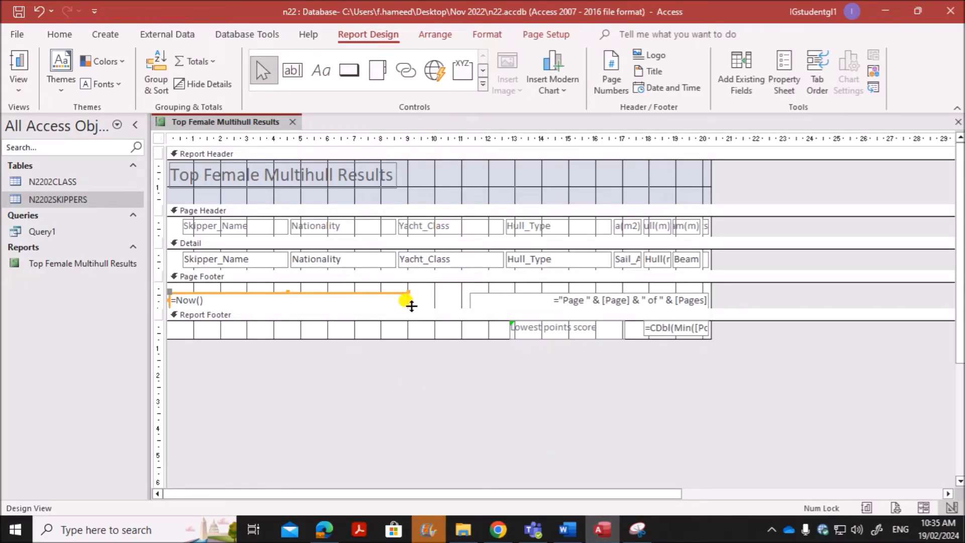
key("Delete")
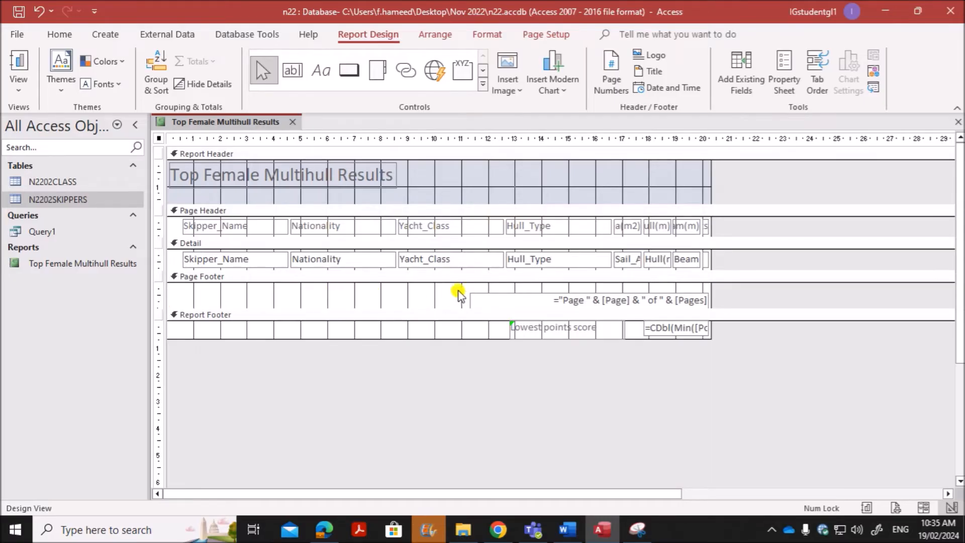
left_click(320, 70)
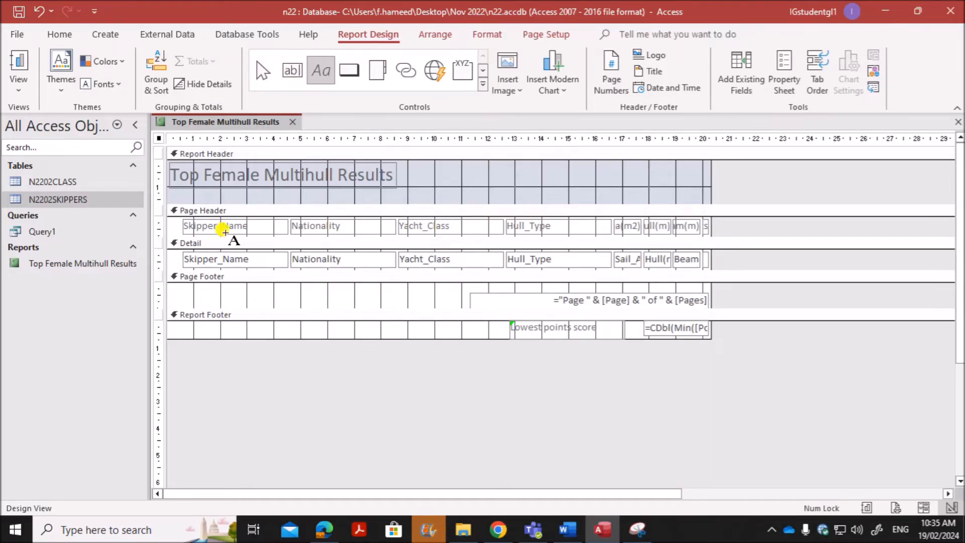
left_click_drag(170, 286, 389, 314)
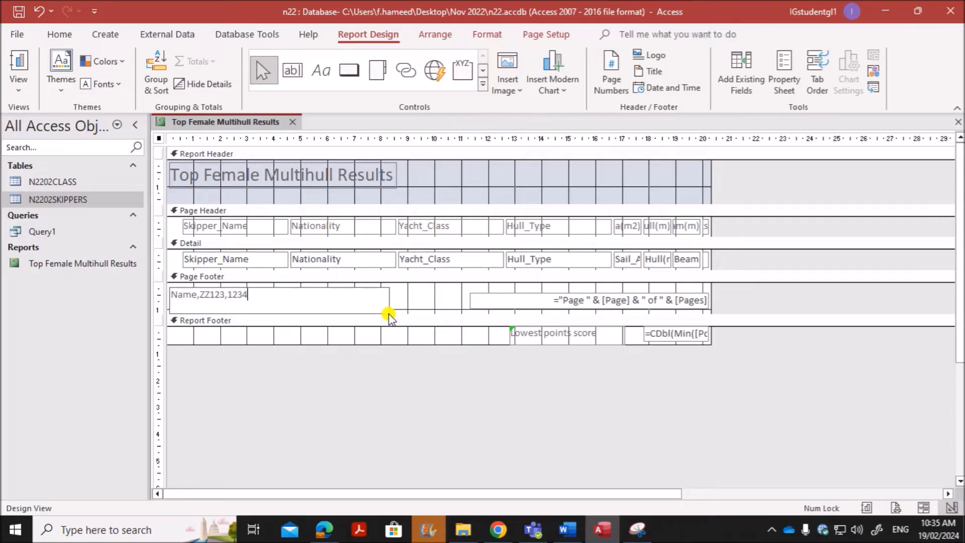
left_click(413, 296)
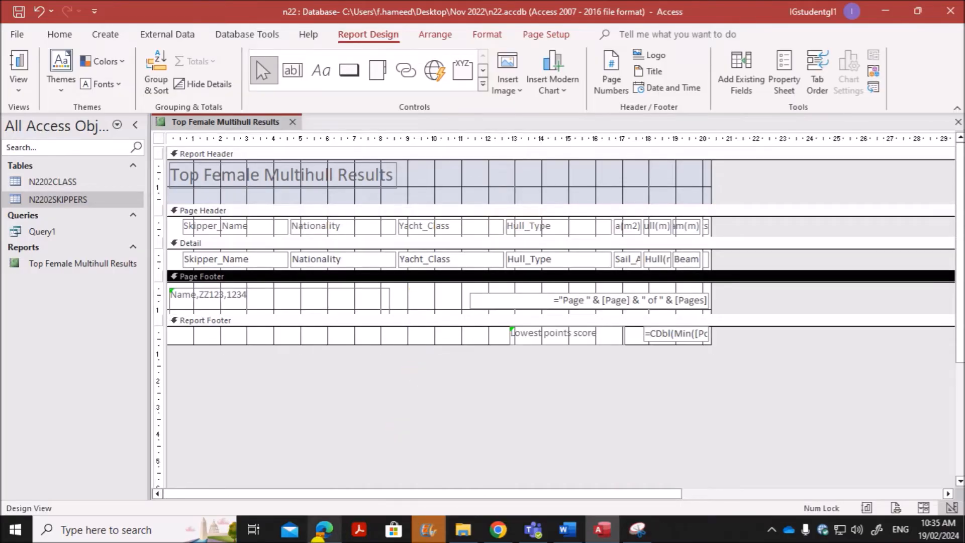
Step: Switch to the exam paper PDF, highlight the requirement for a single page with no page number, and return to Access
left_click(319, 537)
scroll(318, 302, "up", 3)
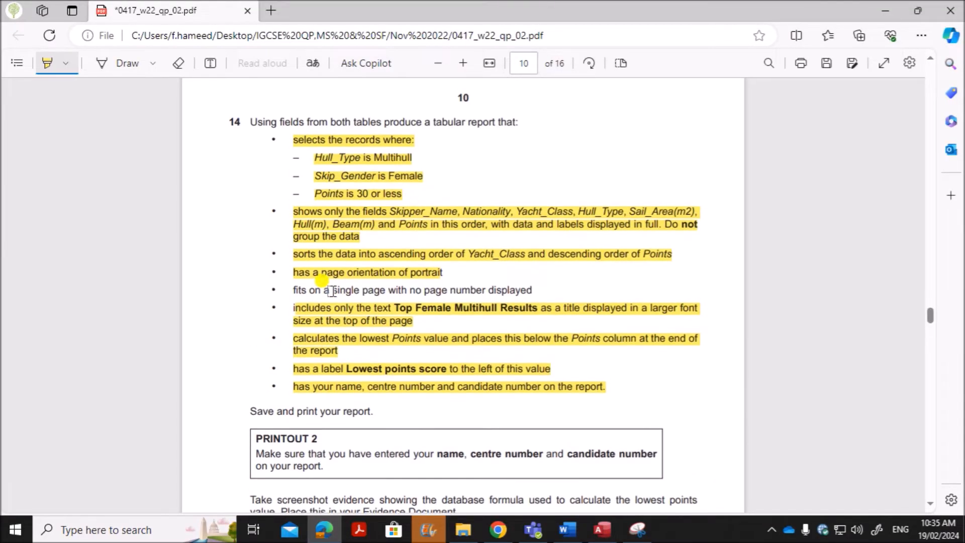
left_click_drag(293, 360, 521, 357)
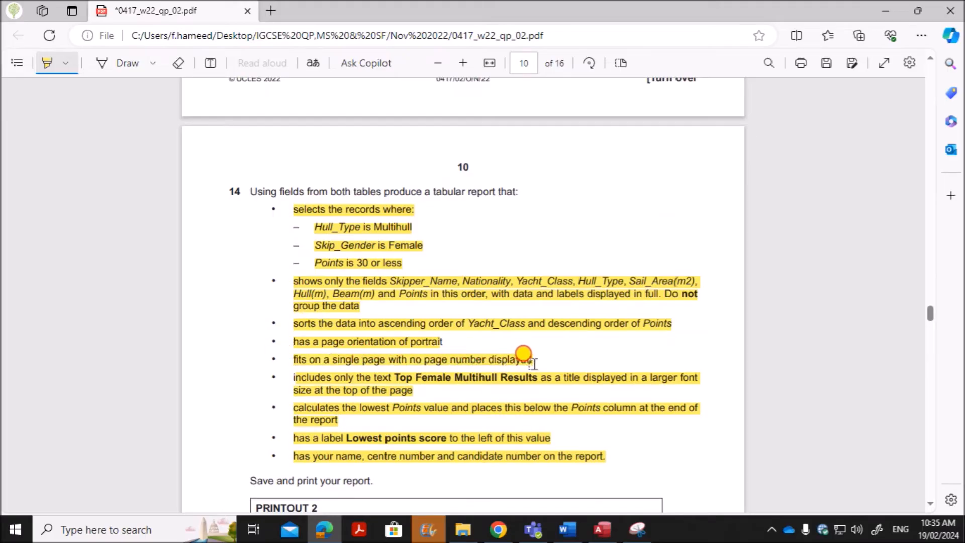
left_click(603, 529)
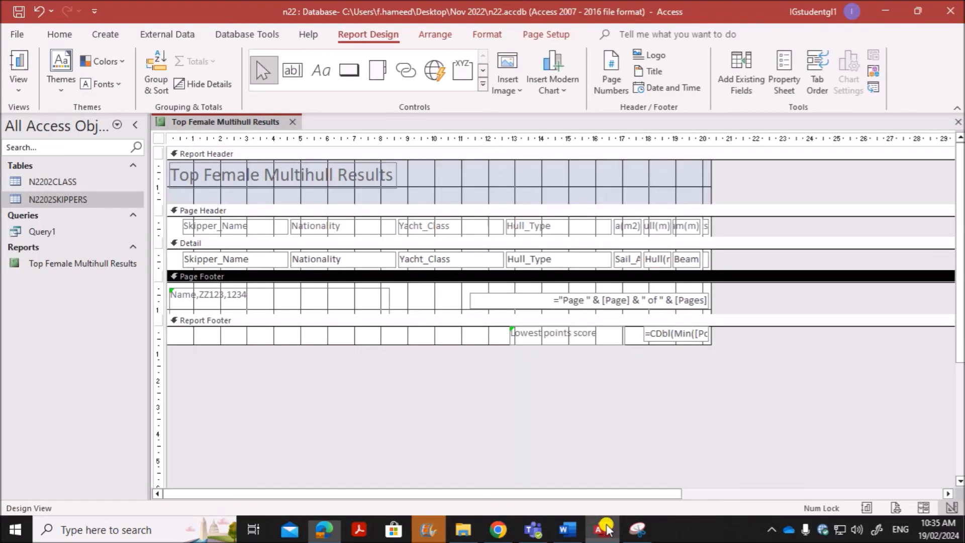
Step: Delete the page number field from the page footer and open the report in Layout View
left_click(546, 305)
key("Delete")
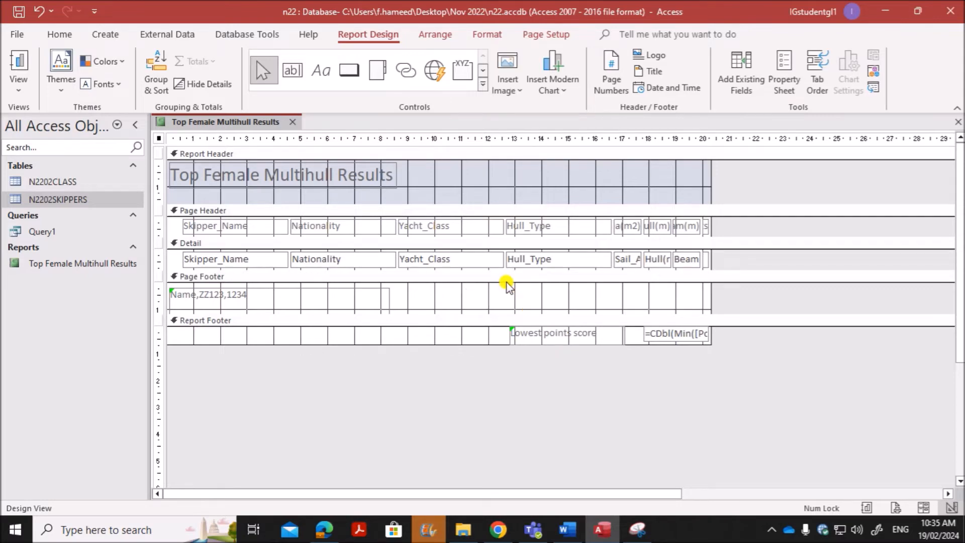
right_click(241, 124)
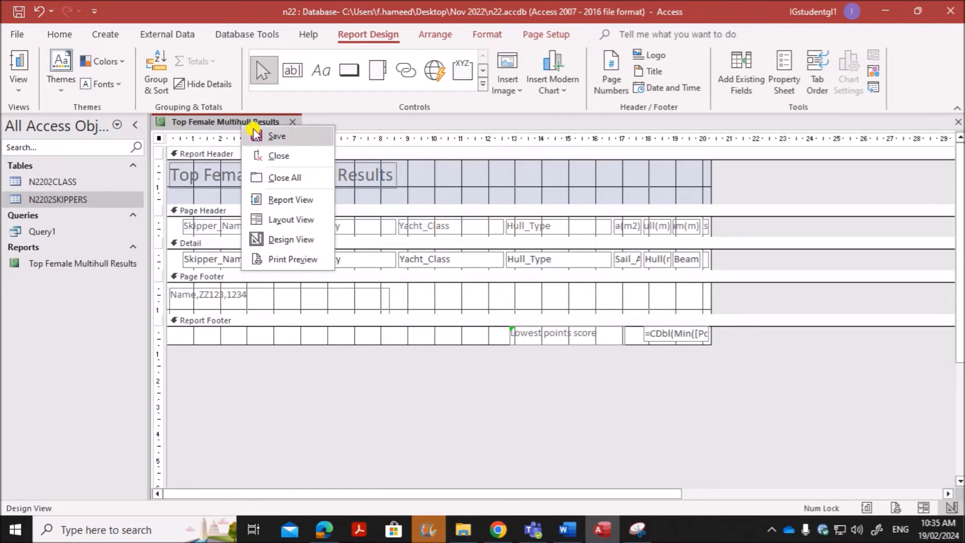
left_click(287, 220)
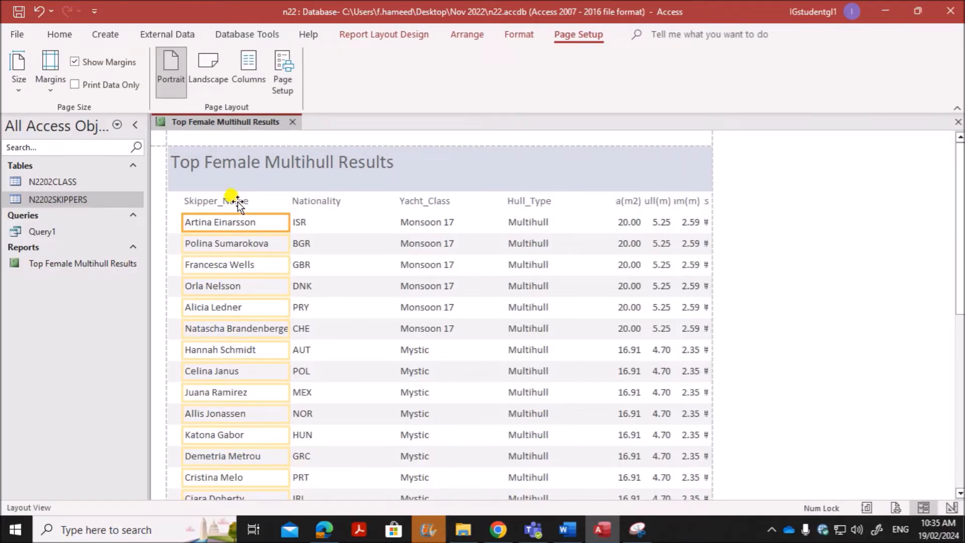
Step: Move the Skipper_Name label and data to the report's left edge and widen the data so the longest name shows in full
left_click(236, 203)
left_click(226, 219, "ctrl")
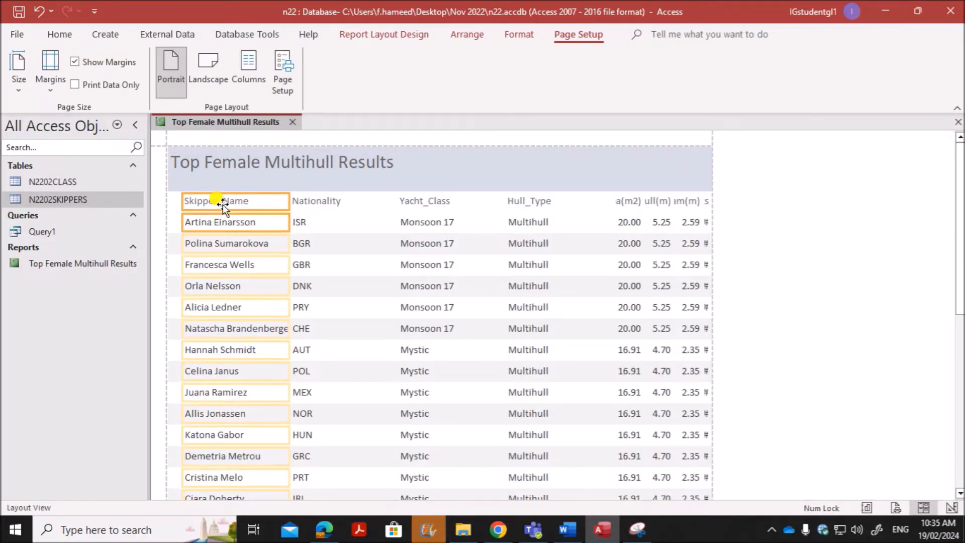
key("Left")
key("Left")
key("Left")
key("Left")
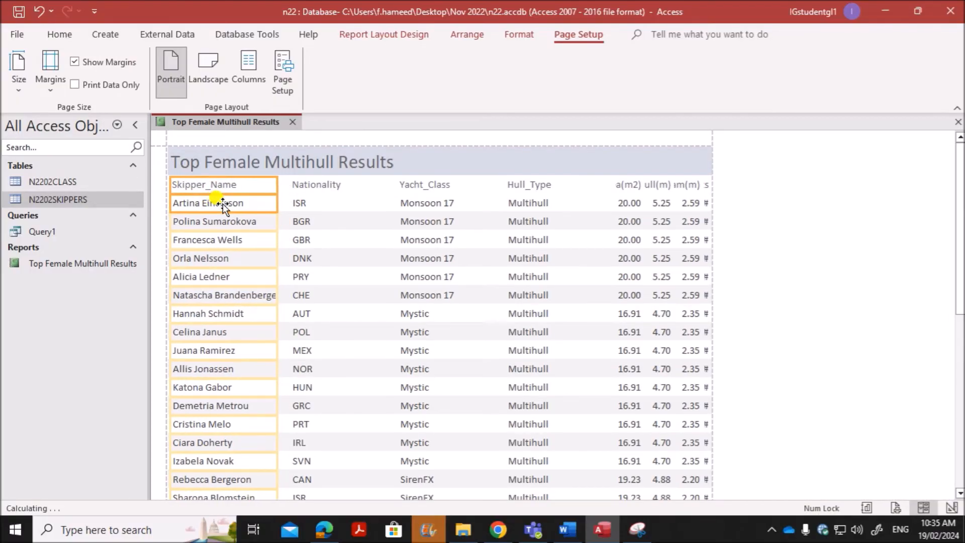
left_click(275, 255)
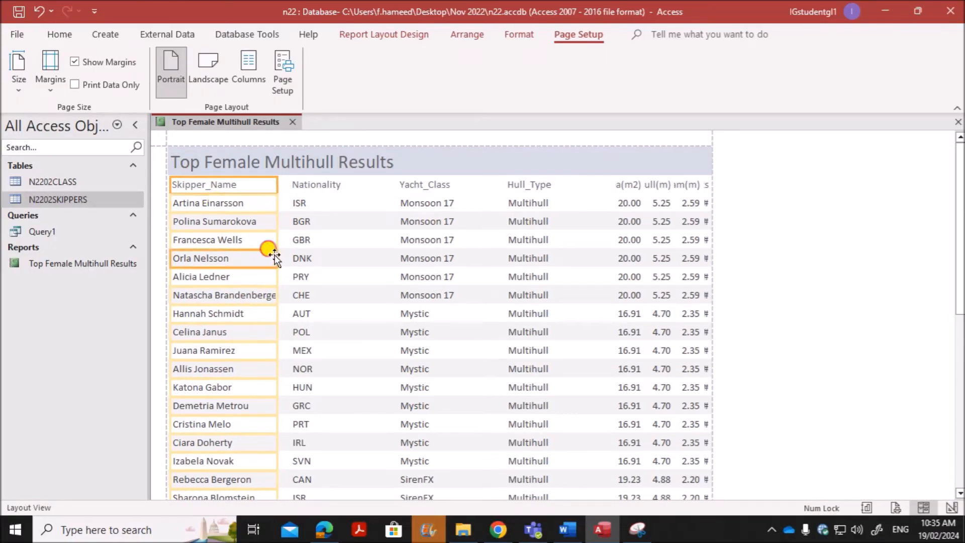
left_click_drag(277, 255, 286, 256)
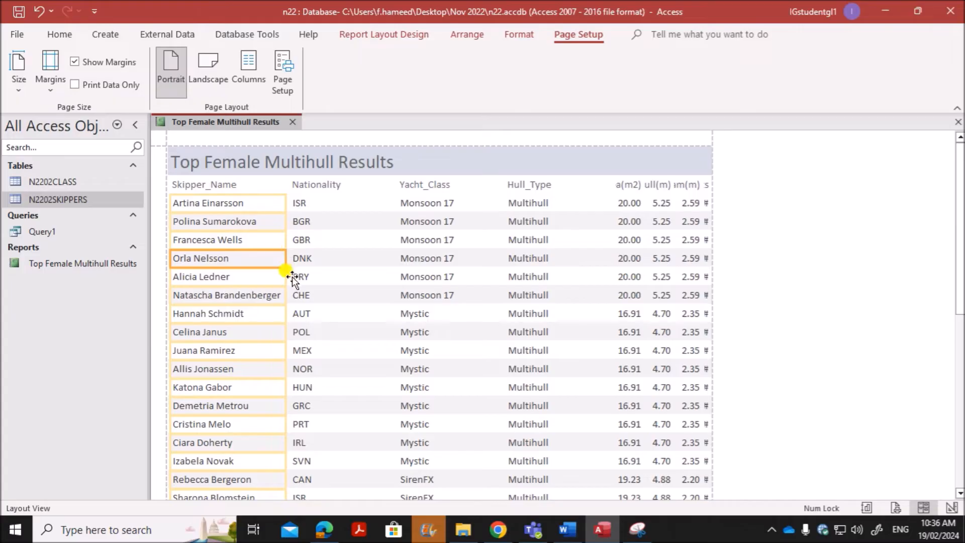
scroll(282, 282, "down", 5)
scroll(266, 322, "up", 5)
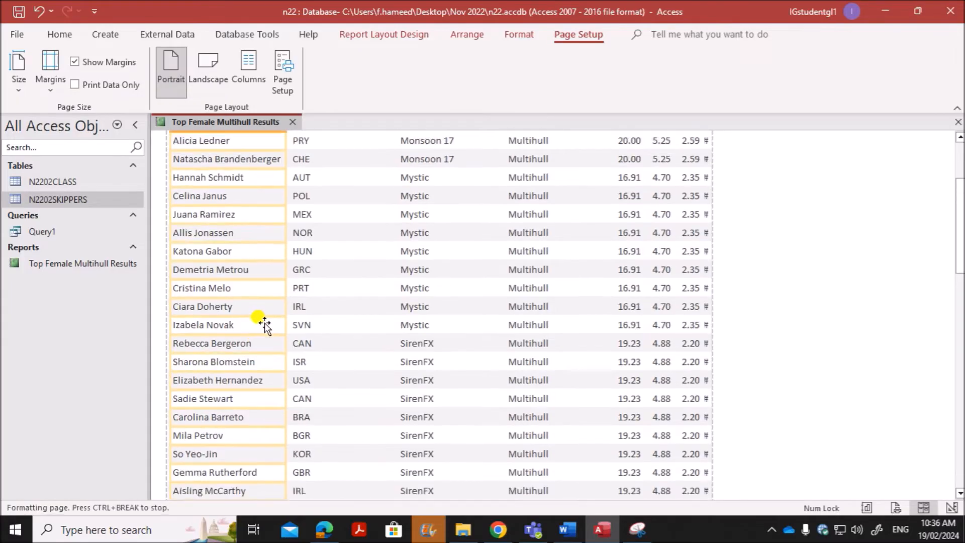
Step: Narrow the Nationality label and data to just fit the column heading
left_click(309, 186)
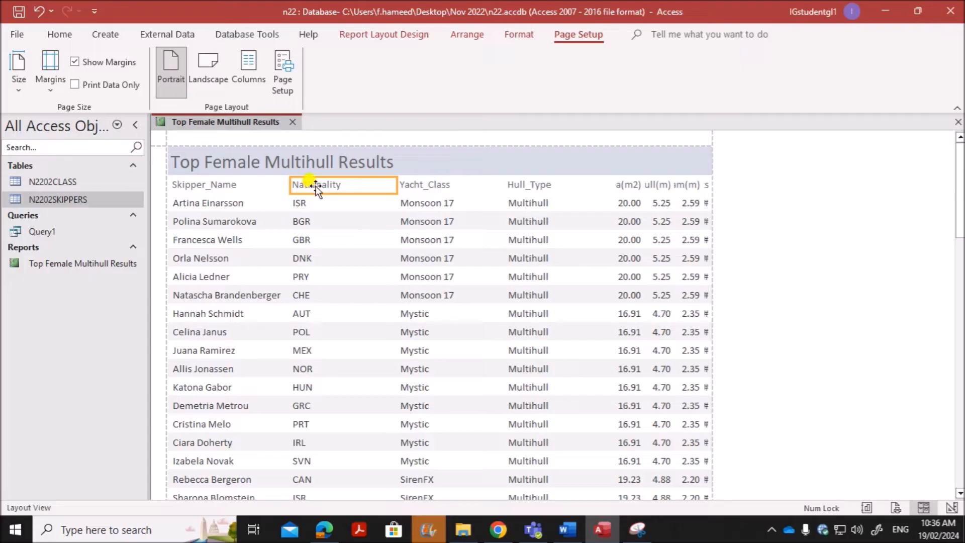
left_click(307, 202)
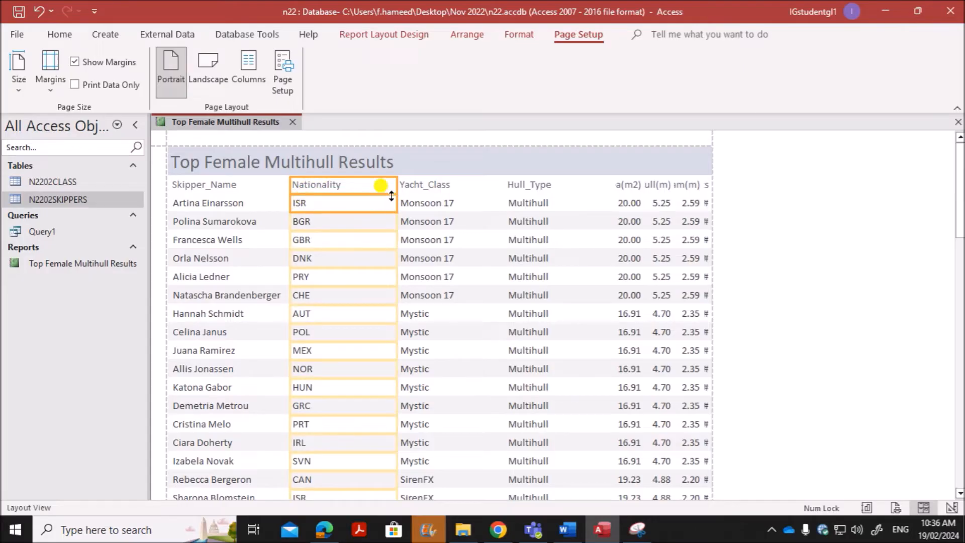
left_click_drag(397, 188, 345, 187)
Step: Narrow the Yacht_Class label and data and move the column left beside Nationality
left_click(411, 184)
left_click(415, 200)
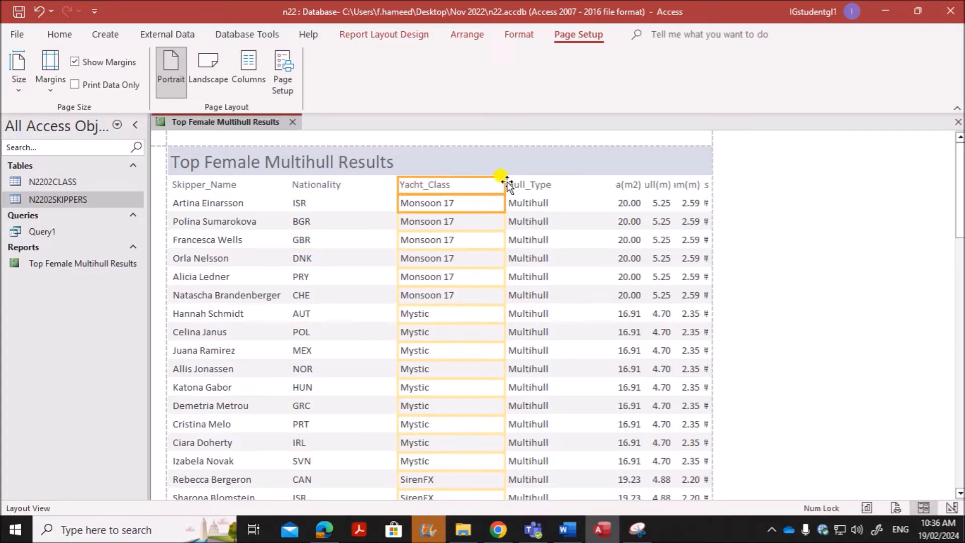
left_click_drag(503, 185, 457, 185)
left_click_drag(388, 186, 334, 187)
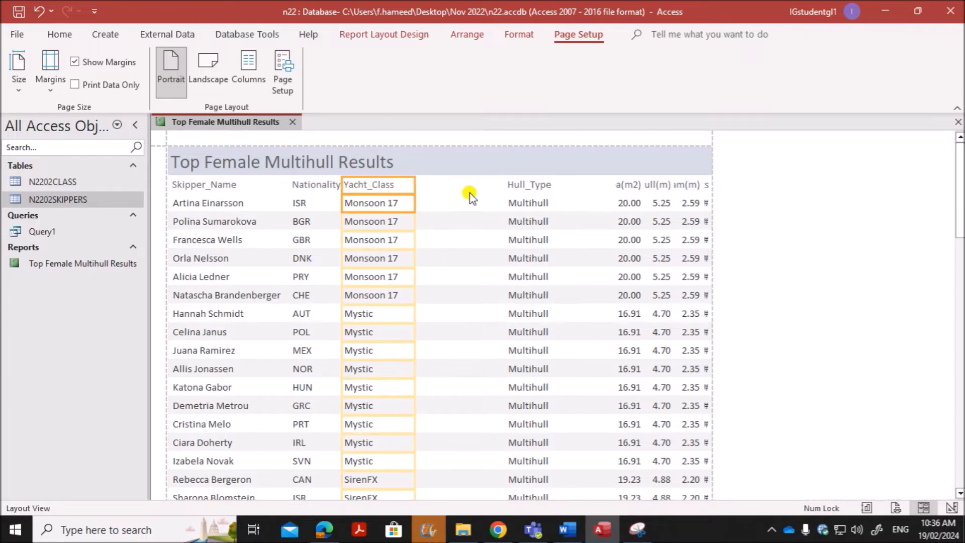
Step: Narrow the Hull_Type label and data and move the column left beside Yacht_Class
left_click(526, 189)
left_click(530, 200)
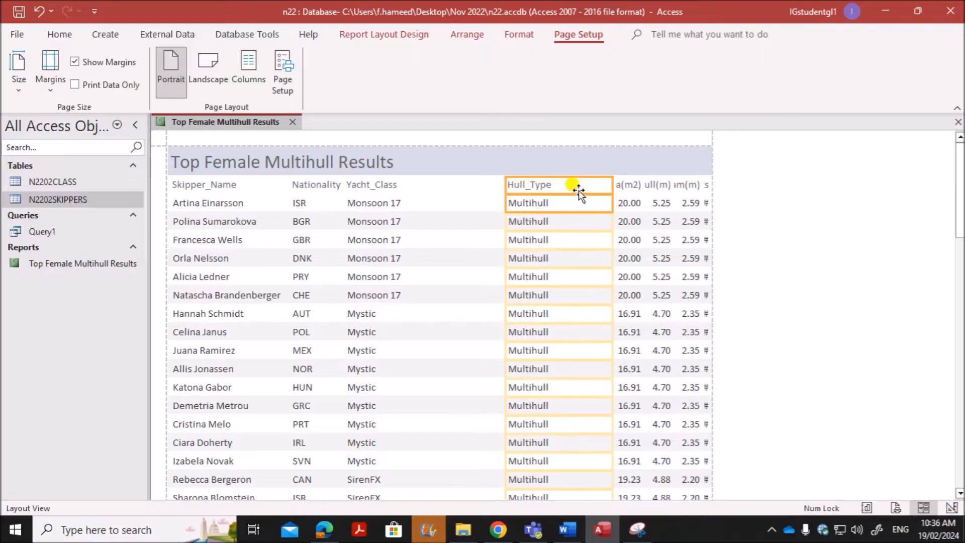
left_click_drag(614, 185, 425, 182)
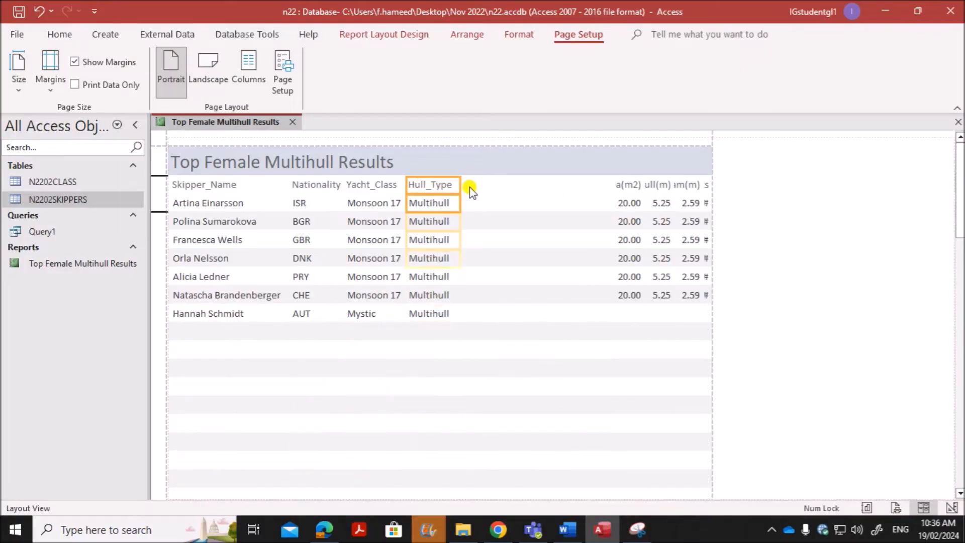
Step: Widen the Sail_Area(m2) label and data to show the heading in full and move the column left beside Hull_Type
left_click(622, 185)
left_click(627, 204, "shift")
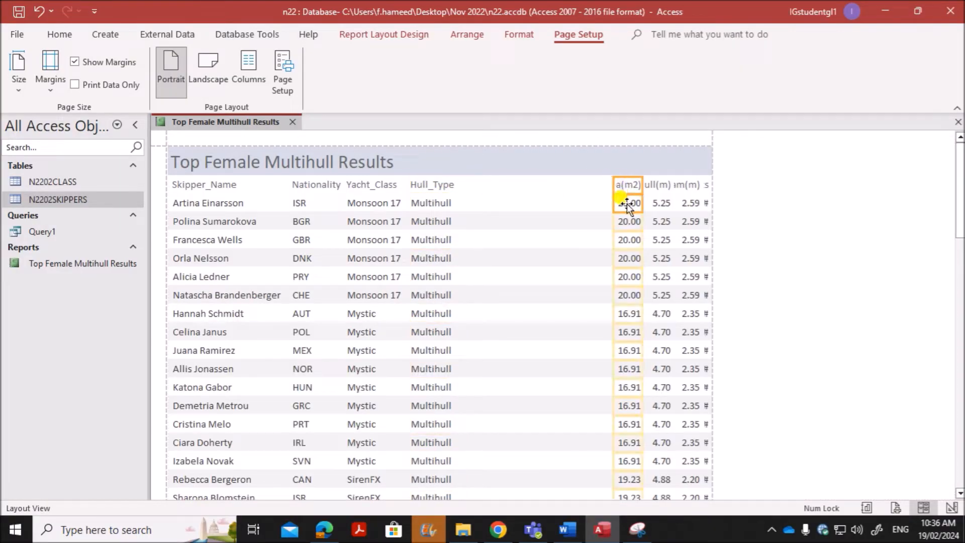
left_click_drag(616, 188, 575, 188)
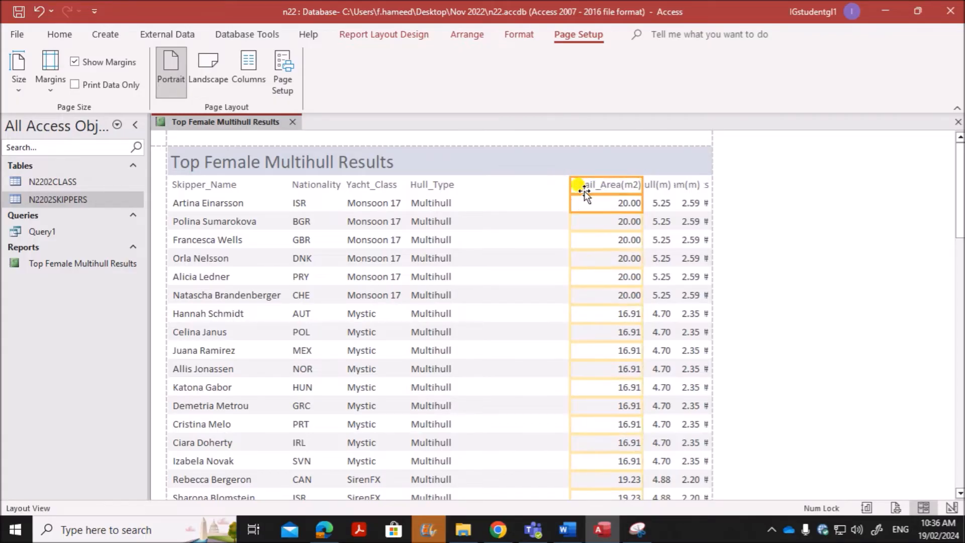
left_click_drag(490, 187, 490, 187)
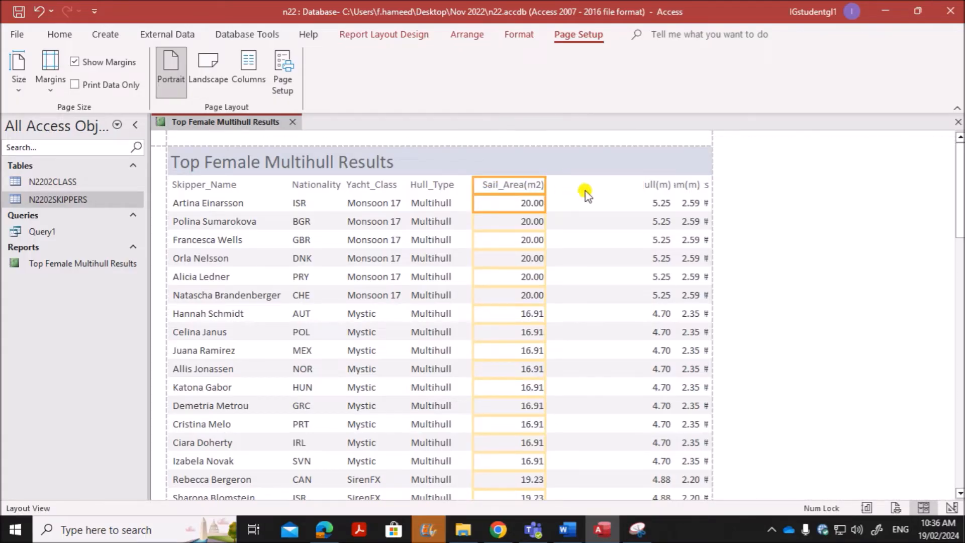
Step: Widen the Hull(m) and Beam(m) columns to show their headings in full and move them left after Sail_Area(m2)
left_click(655, 184)
left_click_drag(644, 185, 583, 186)
left_click(679, 187)
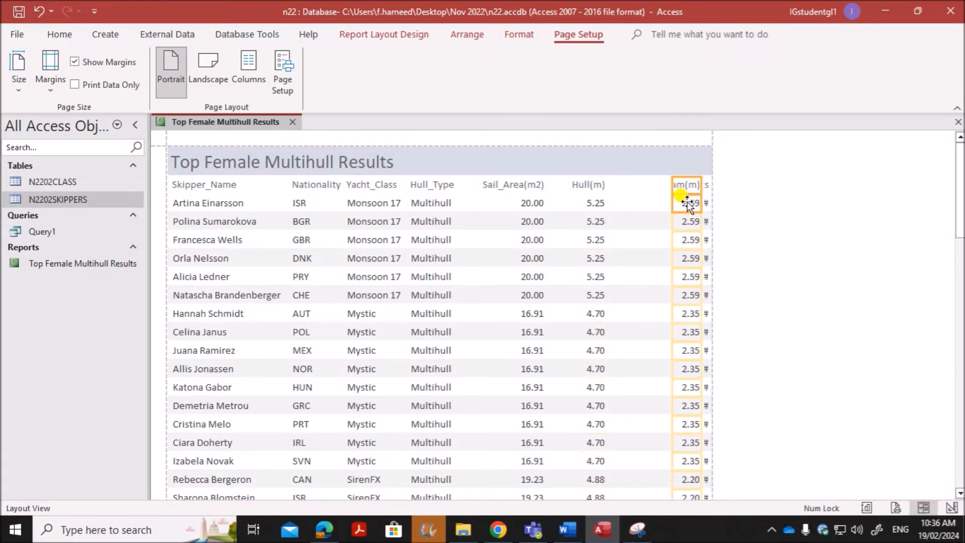
left_click_drag(675, 187, 627, 185)
Step: Widen the Points label and data leftward to show the values in full, and check the end of the report
left_click(704, 186)
left_click(705, 186)
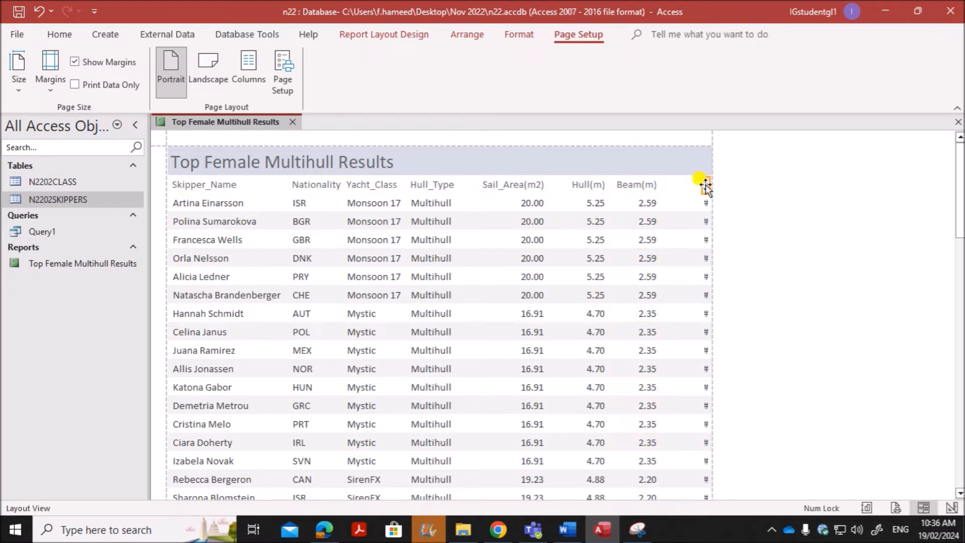
left_click_drag(703, 184, 668, 182)
scroll(722, 257, "down", 6)
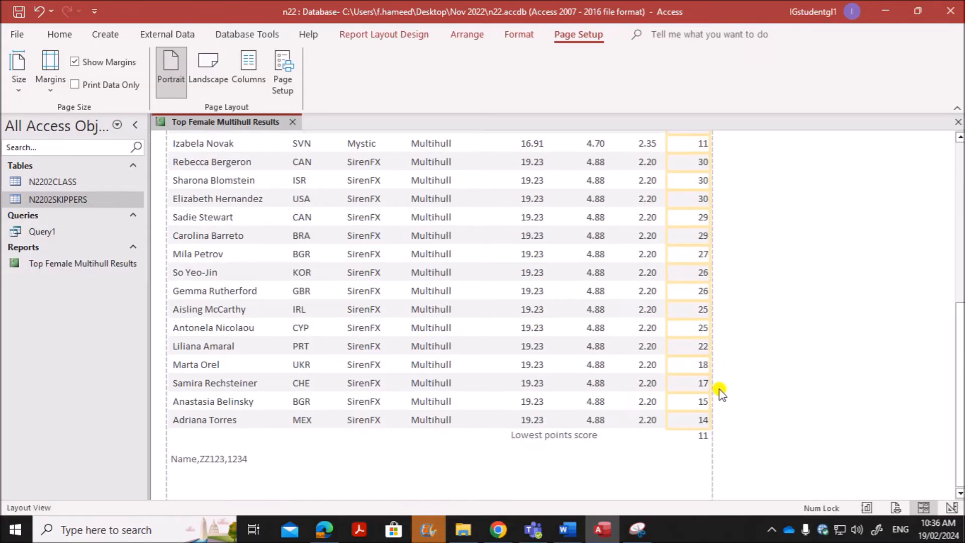
Step: Move the "Lowest points score" label right so it sits next to the lowest points value
left_click(578, 436)
left_click(704, 438)
left_click(579, 439)
scroll(579, 439, "down", 1)
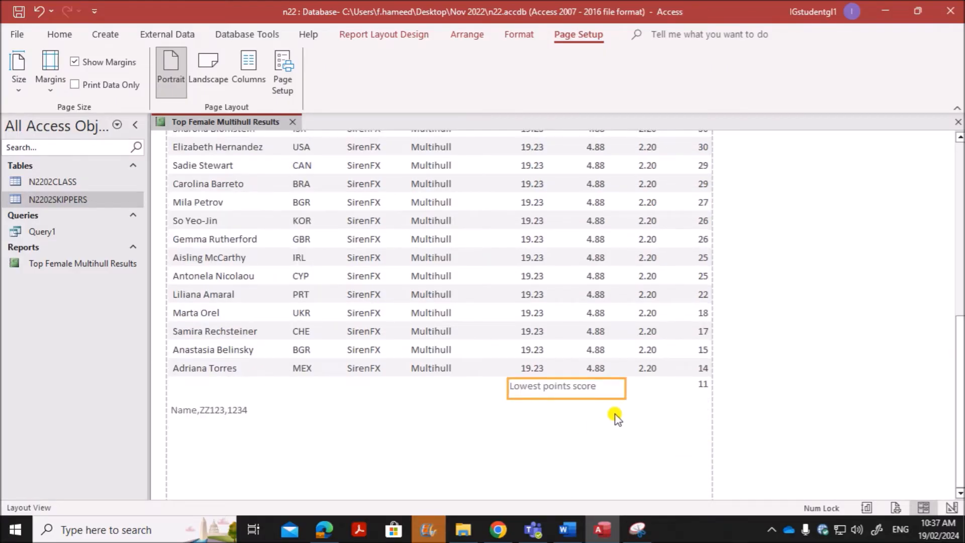
key("Right")
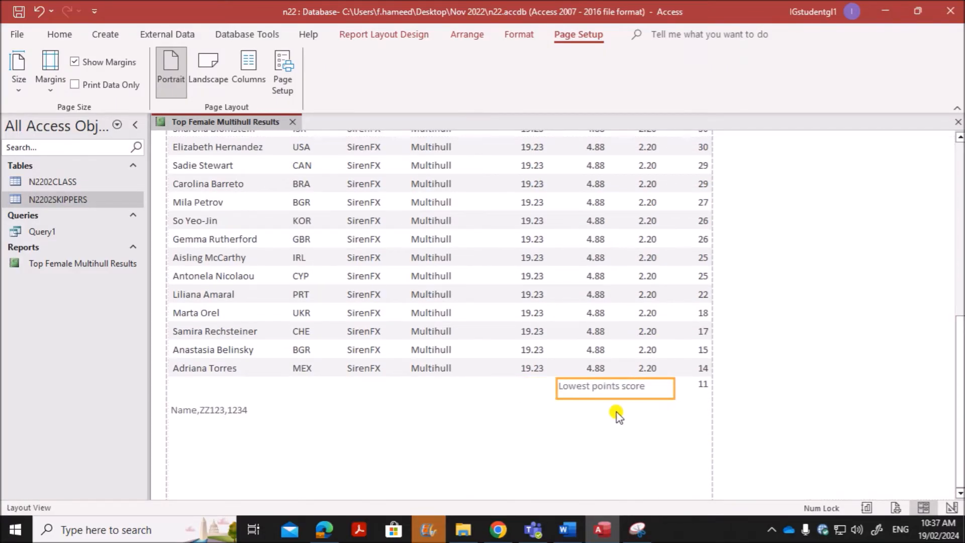
Step: Check the report layout from the title and column headings to the lowest points score and candidate details at the end
left_click_drag(626, 393, 700, 387)
left_click(633, 388)
key("Tab")
scroll(767, 385, "up", 10)
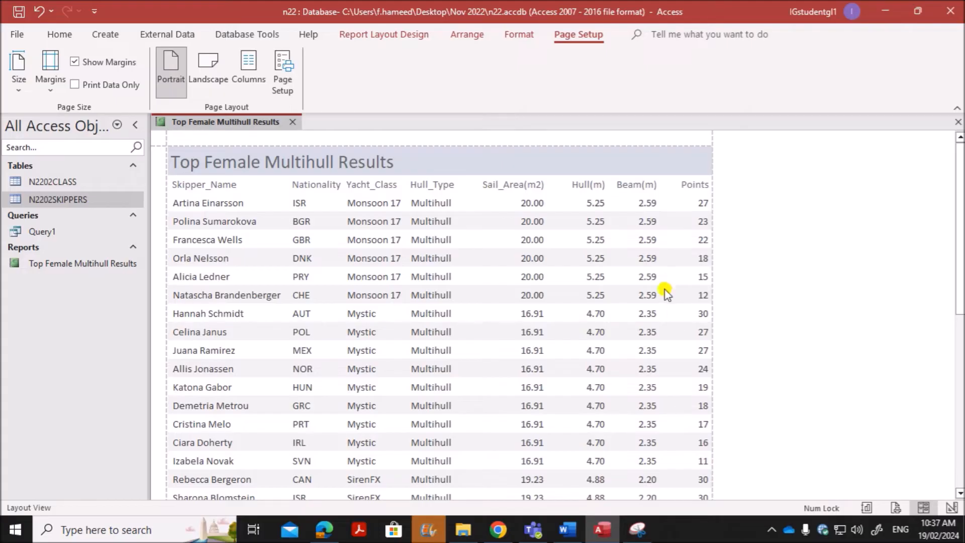
scroll(674, 286, "down", 10)
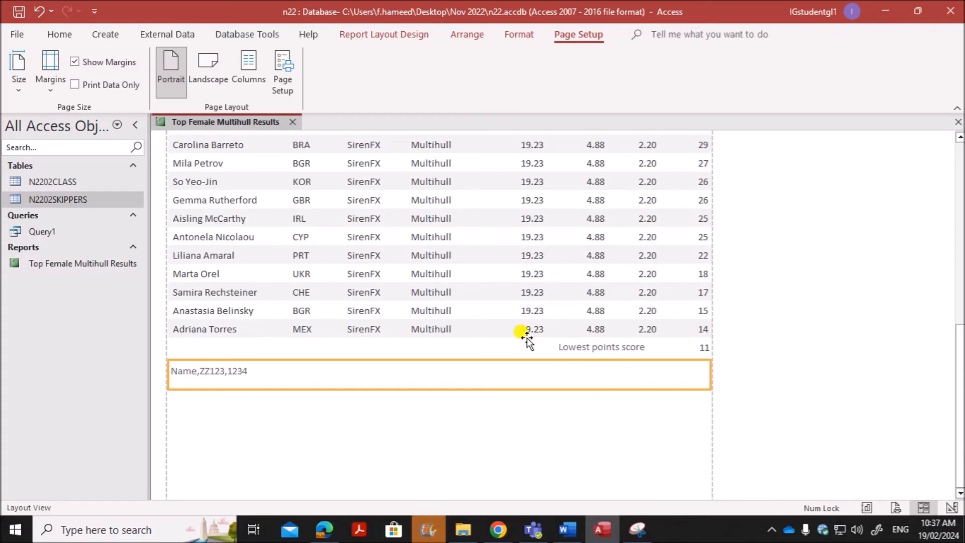
scroll(550, 345, "up", 10)
Step: Open the report in Print Preview and examine the full page from the title to the candidate details
right_click(235, 123)
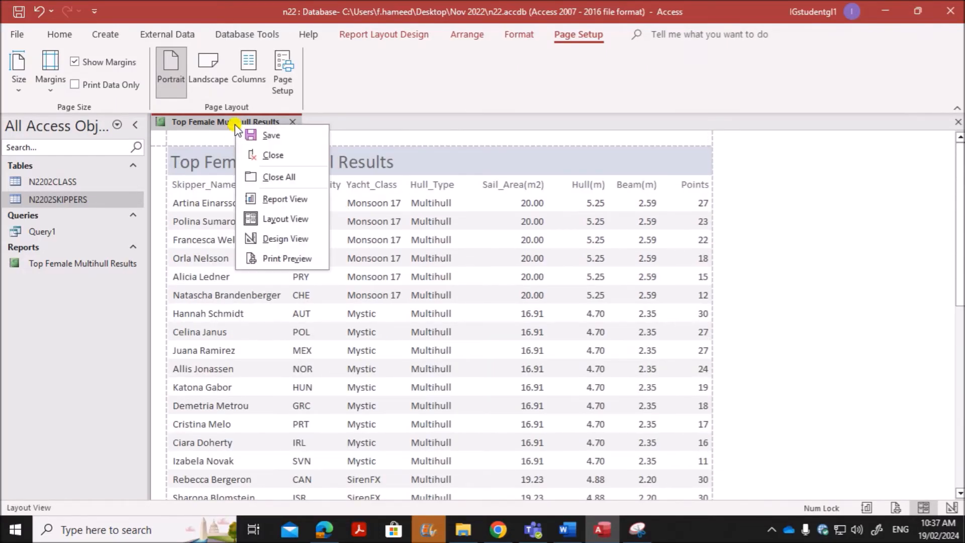
left_click(294, 258)
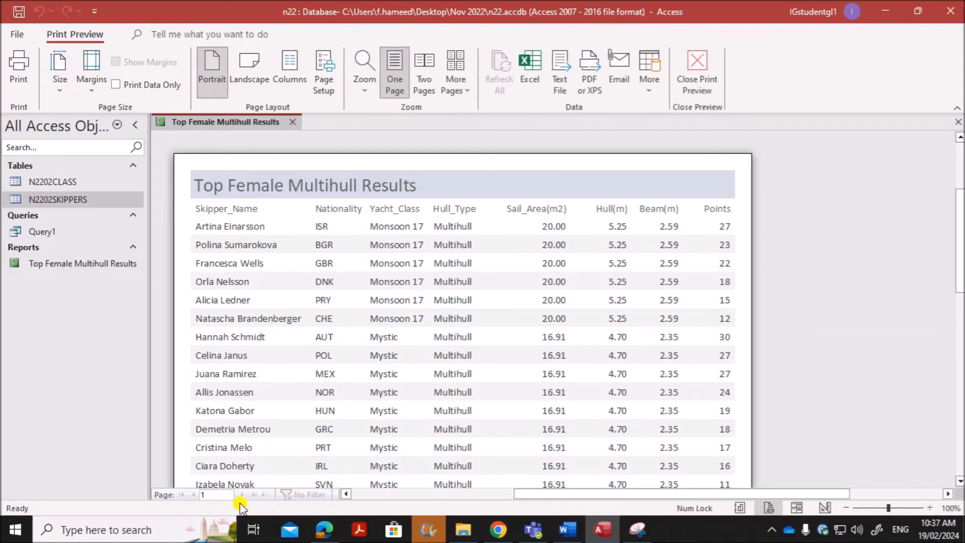
scroll(327, 437, "down", 10)
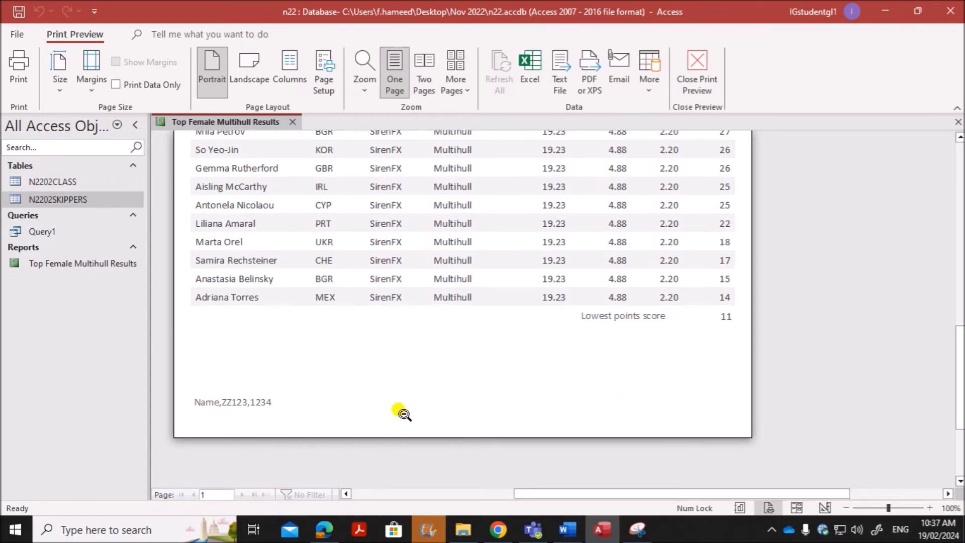
scroll(493, 269, "up", 10)
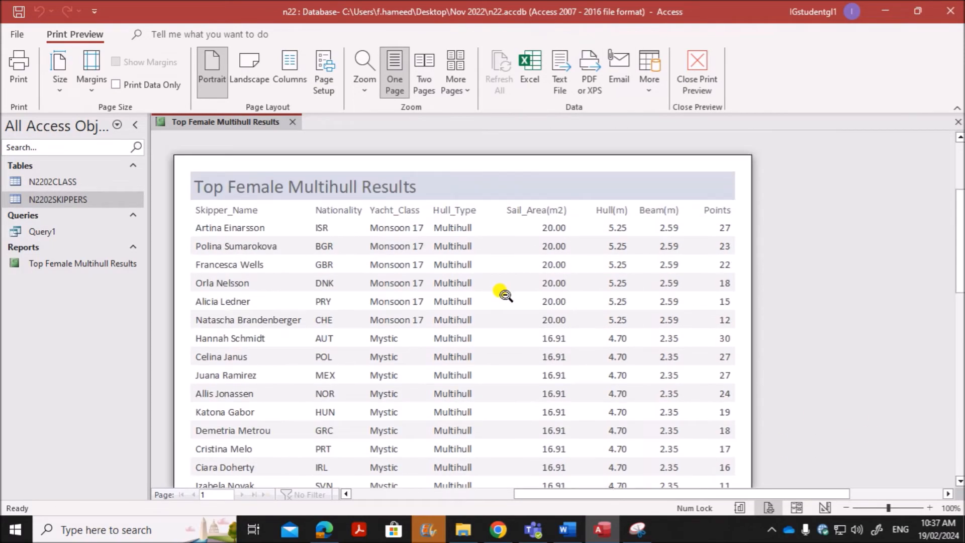
scroll(533, 309, "down", 4)
scroll(453, 271, "up", 2)
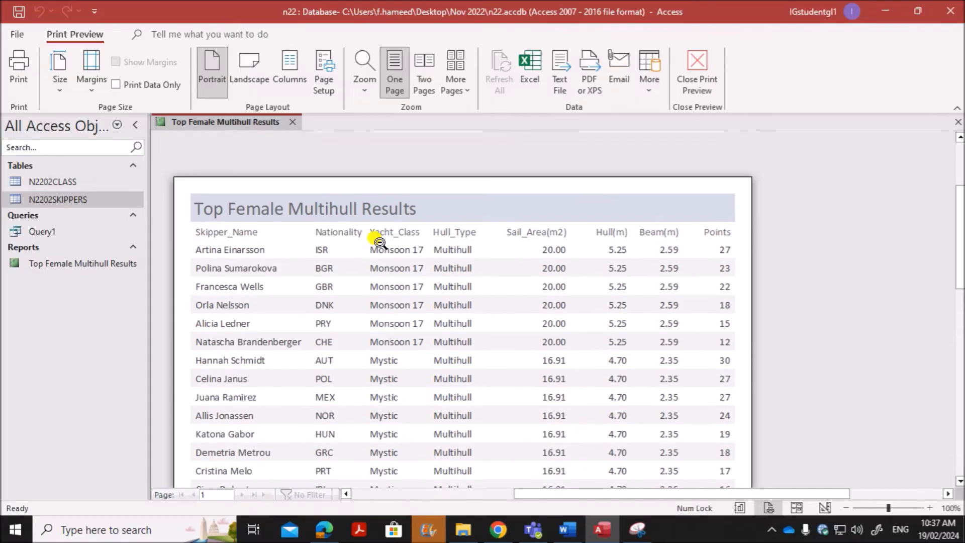
Step: Read the save-and-print instruction in the exam paper and view the print settings for the report without printing
left_click(324, 530)
scroll(382, 362, "down", 5)
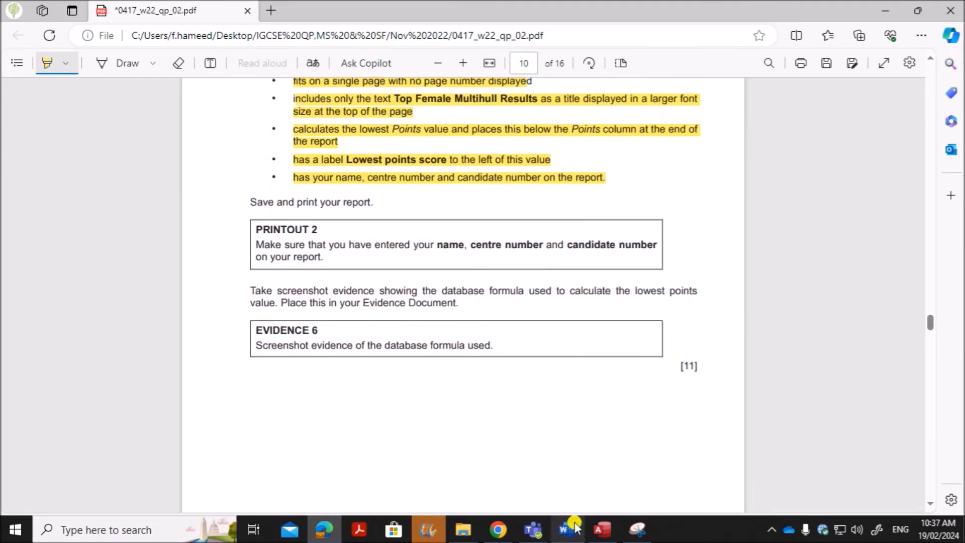
left_click(601, 529)
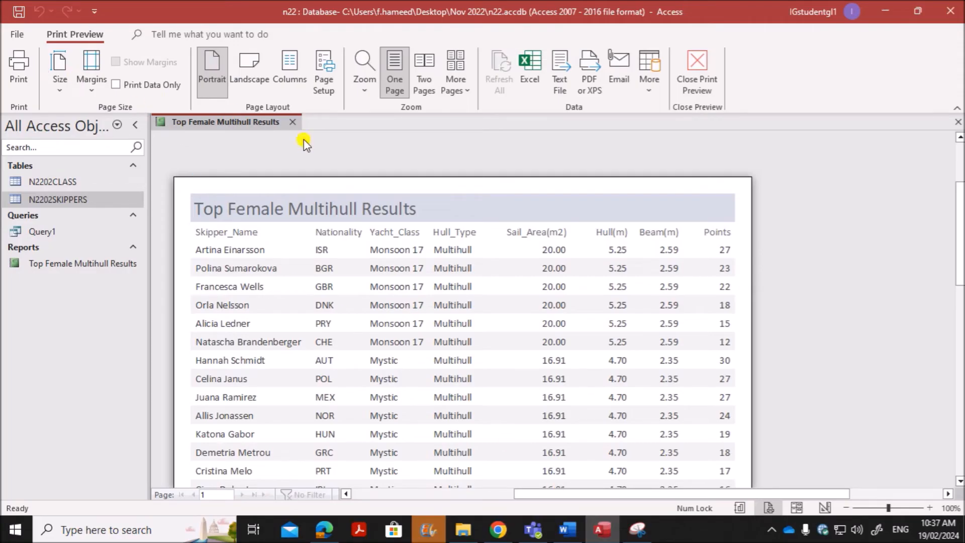
left_click(18, 79)
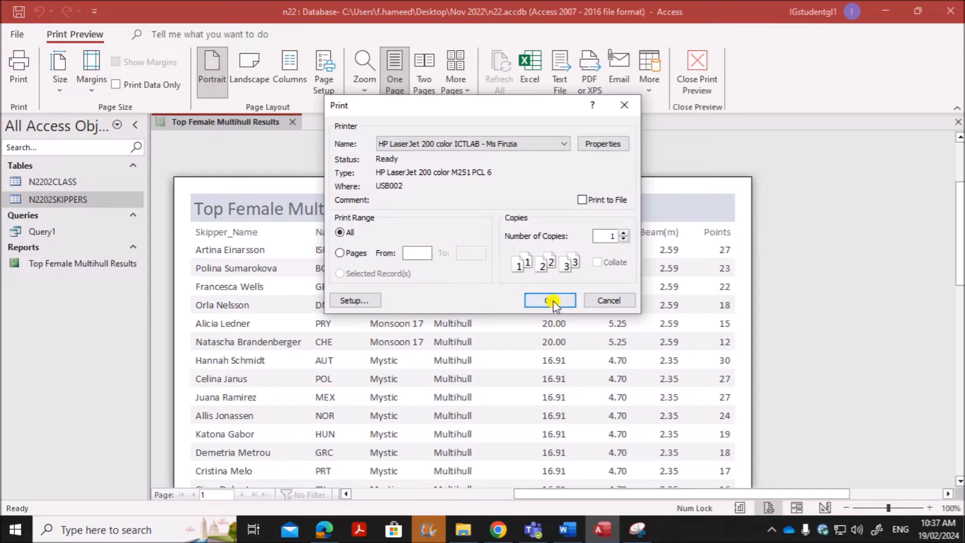
left_click(609, 301)
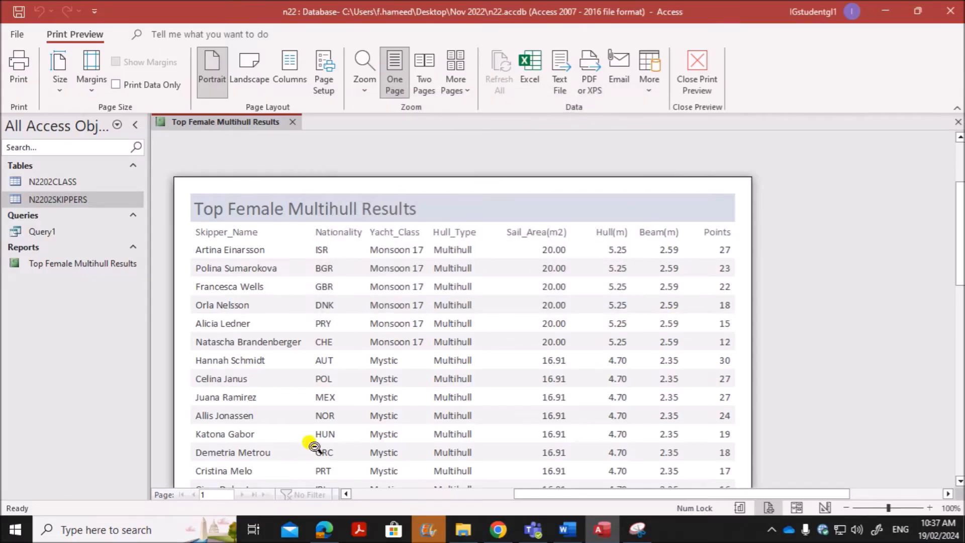
Step: Highlight parts of the exam instruction about placing the lowest points formula screenshot in the Evidence Document
left_click(324, 529)
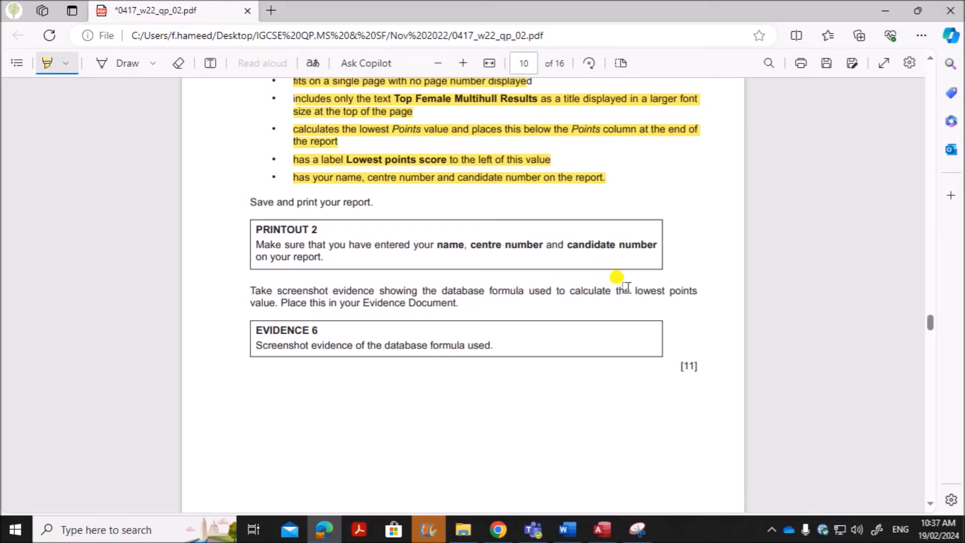
left_click_drag(676, 292, 700, 291)
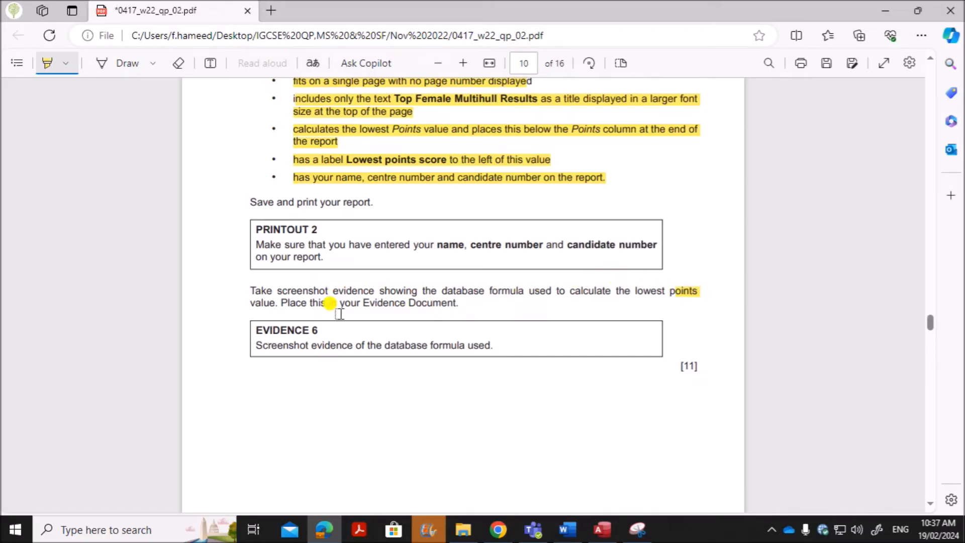
left_click_drag(310, 302, 459, 303)
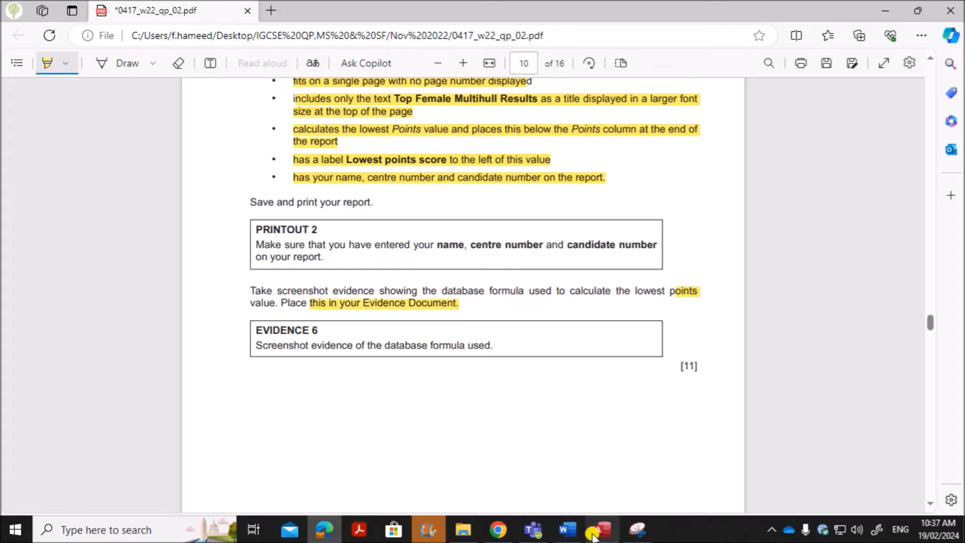
Step: In the report's Design View in Access, move the "Lowest points score" label left and widen the lowest points text box to show its full formula
left_click(602, 529)
right_click(241, 128)
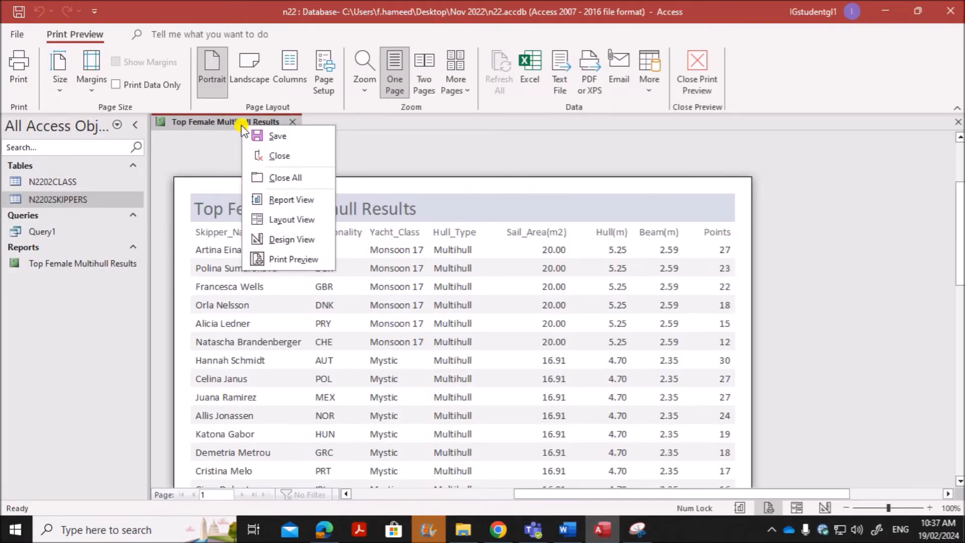
left_click(295, 240)
left_click(656, 319)
left_click(640, 317)
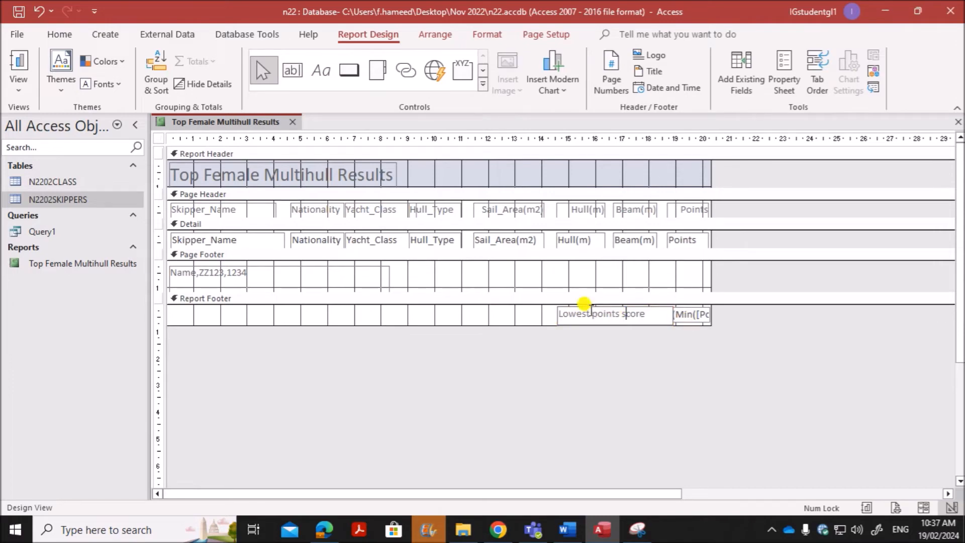
left_click_drag(550, 312, 490, 313)
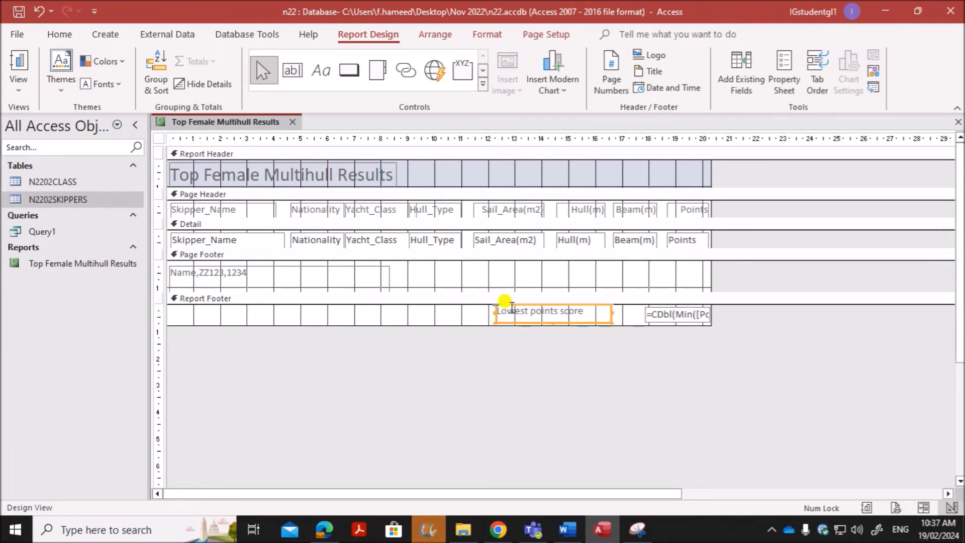
left_click(669, 317)
left_click_drag(643, 313, 611, 318)
left_click(679, 375)
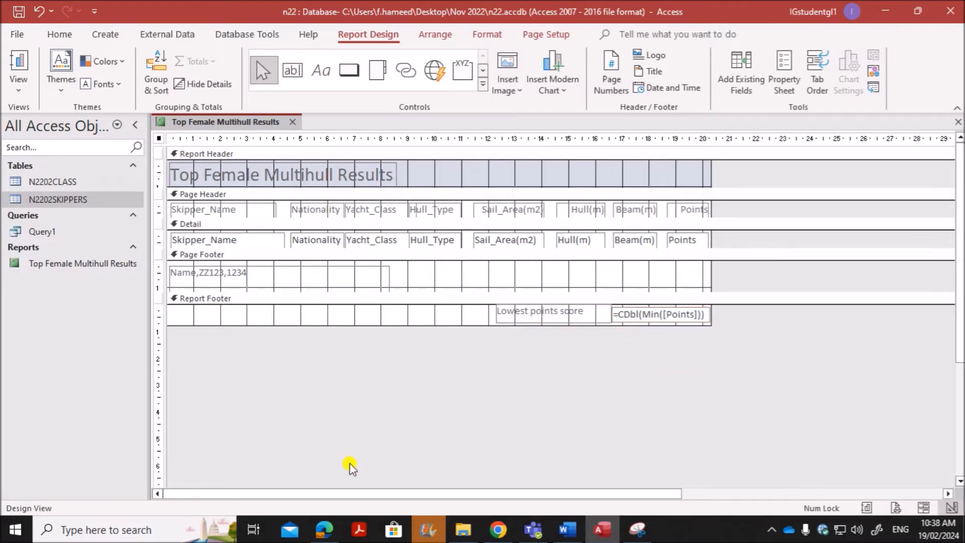
Step: Capture the label and the =CDbl(Min([Points])) formula with Snipping Tool and paste the image under EVIDENCE 6 in the Word evidence document
left_click(638, 529)
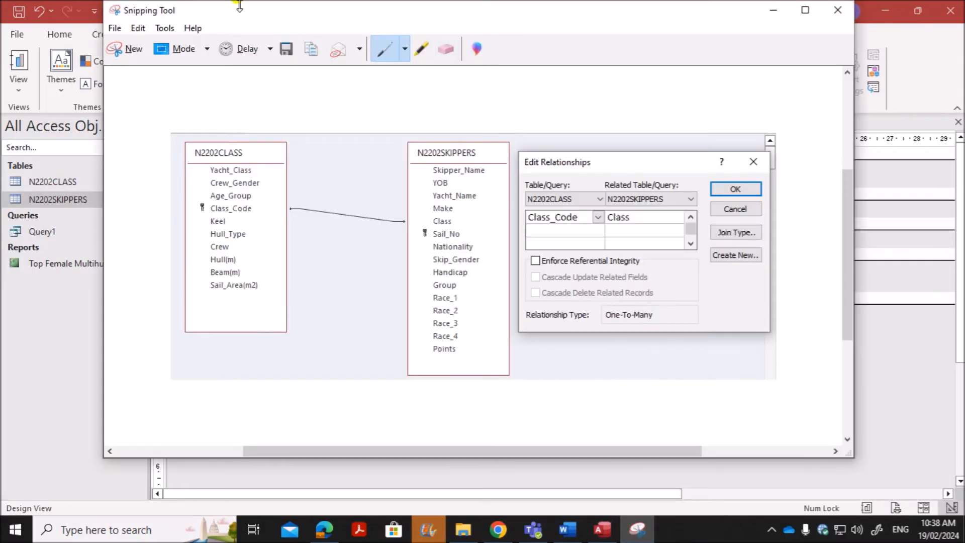
left_click(134, 49)
left_click_drag(472, 278, 724, 347)
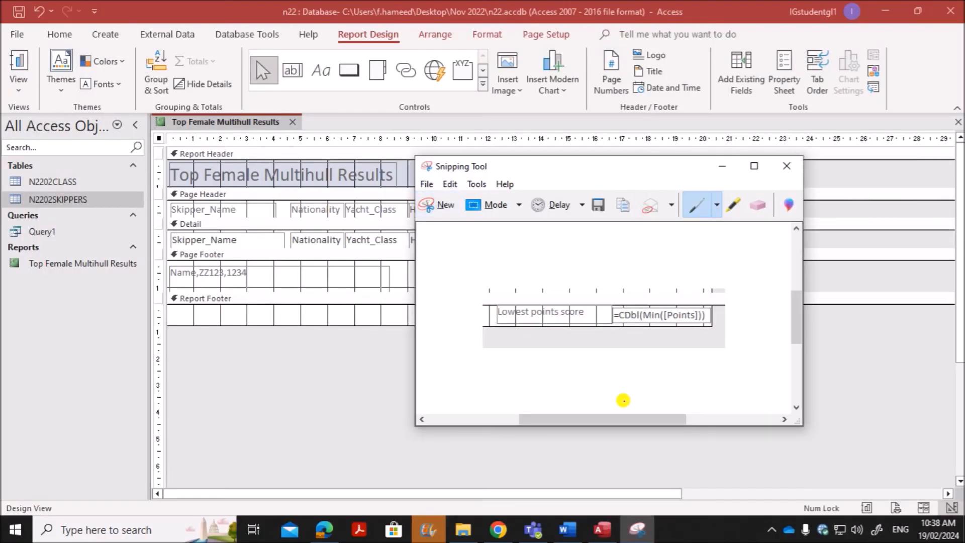
left_click(567, 528)
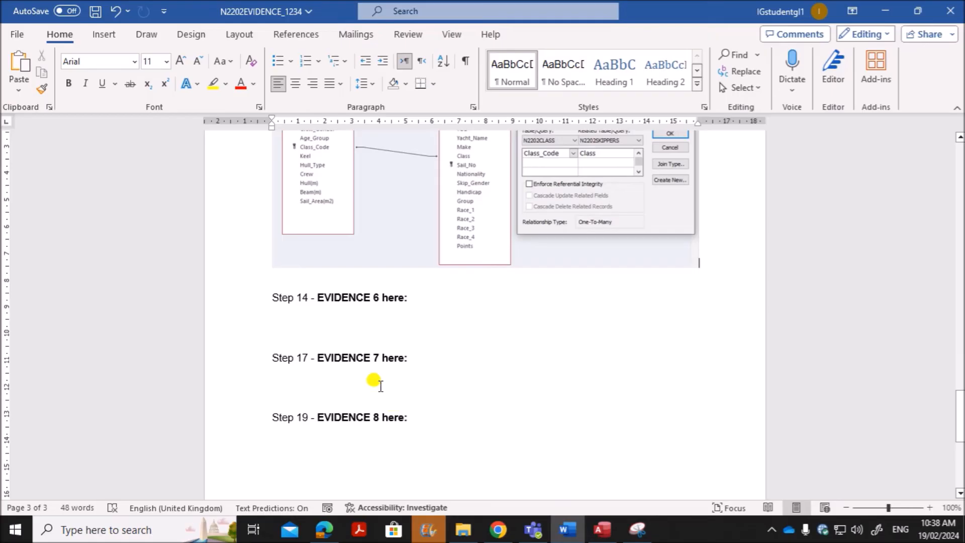
key("ctrl+v")
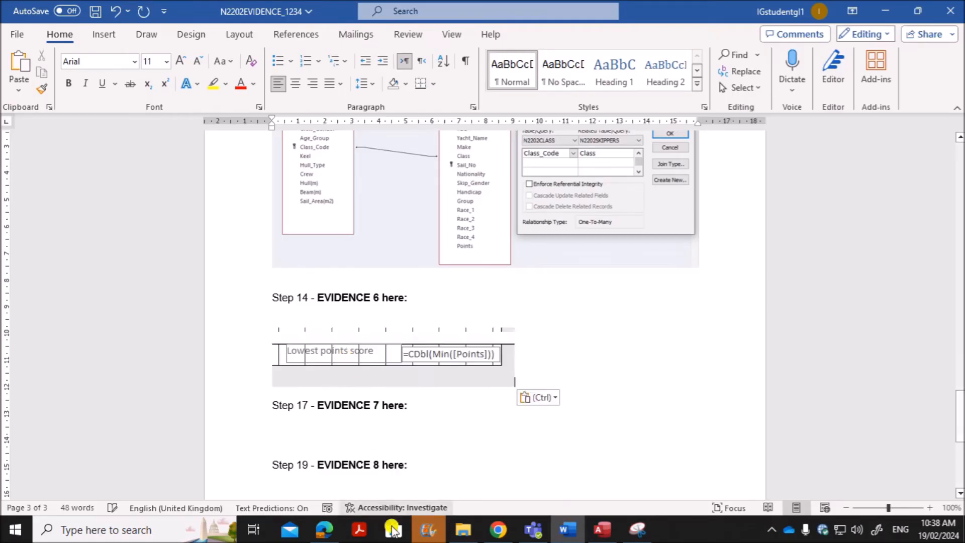
Step: Read question 15 in the exam paper, create an Access query with N2202CLASS and N2202SKIPPERS, and lengthen both field lists
left_click(324, 529)
scroll(383, 347, "down", 10)
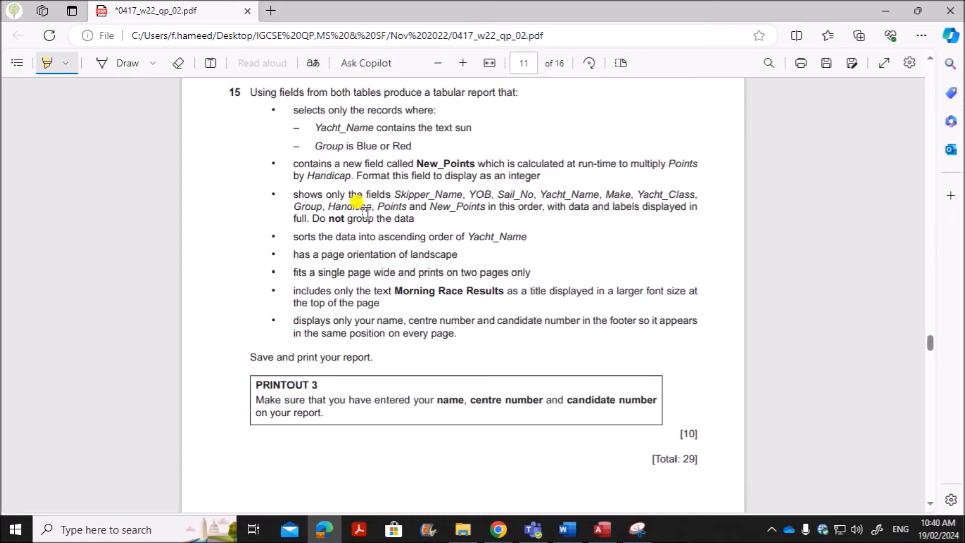
left_click(602, 529)
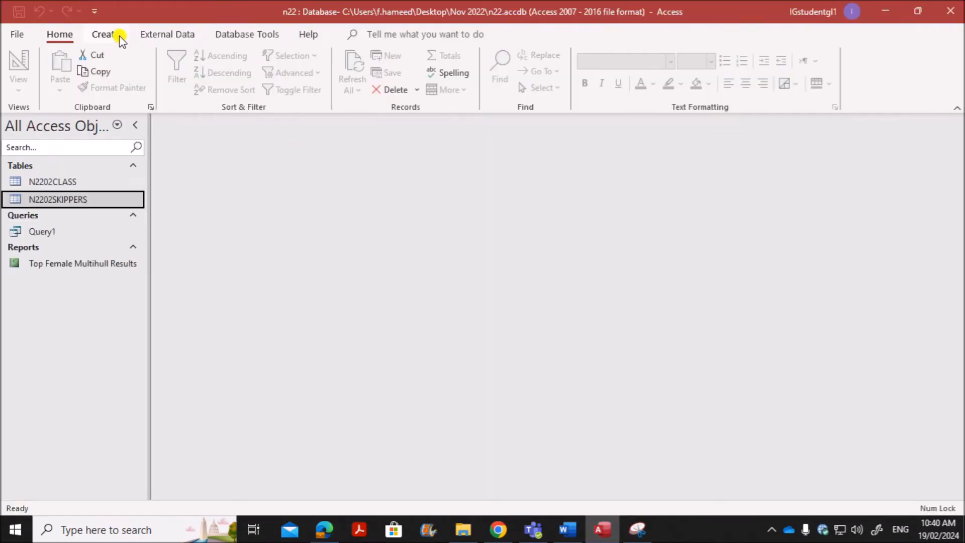
left_click(105, 35)
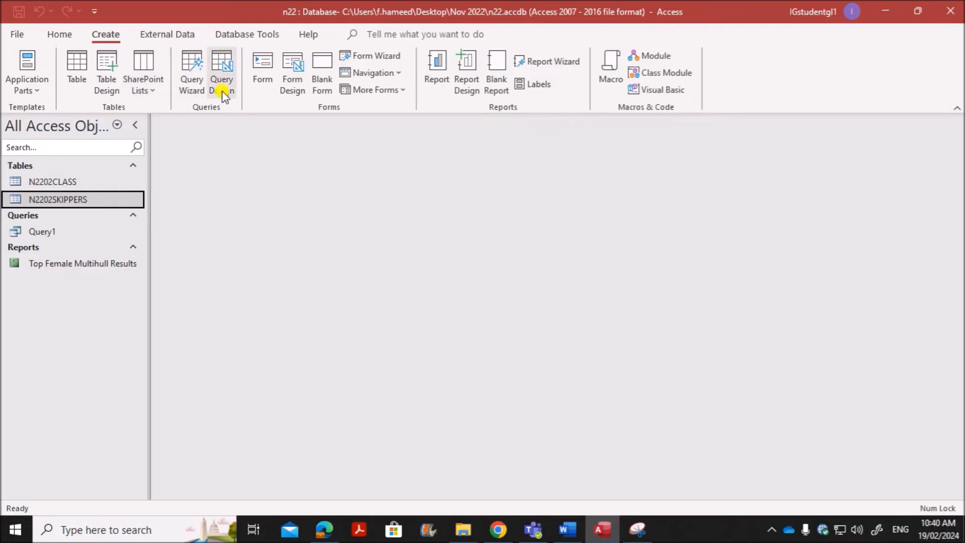
left_click(223, 90)
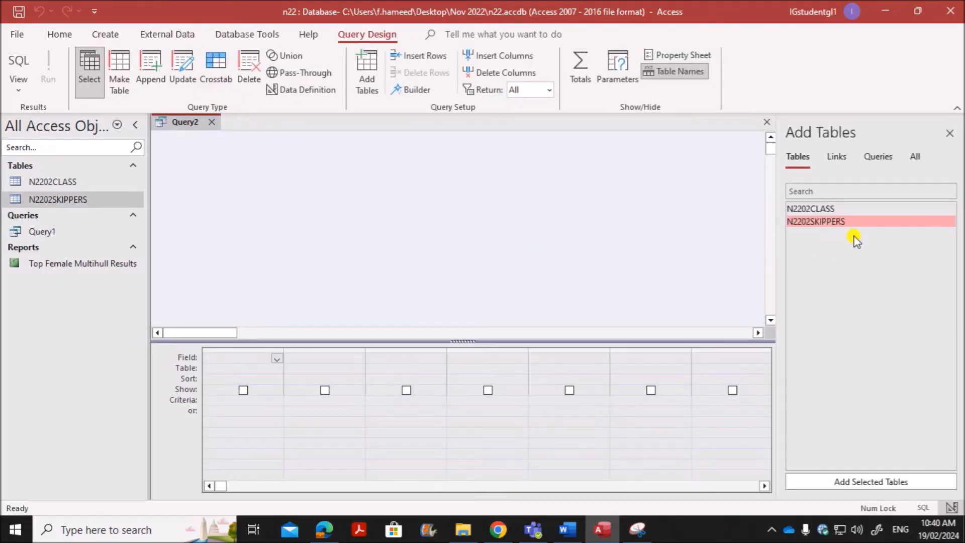
double_click(801, 208)
double_click(800, 221)
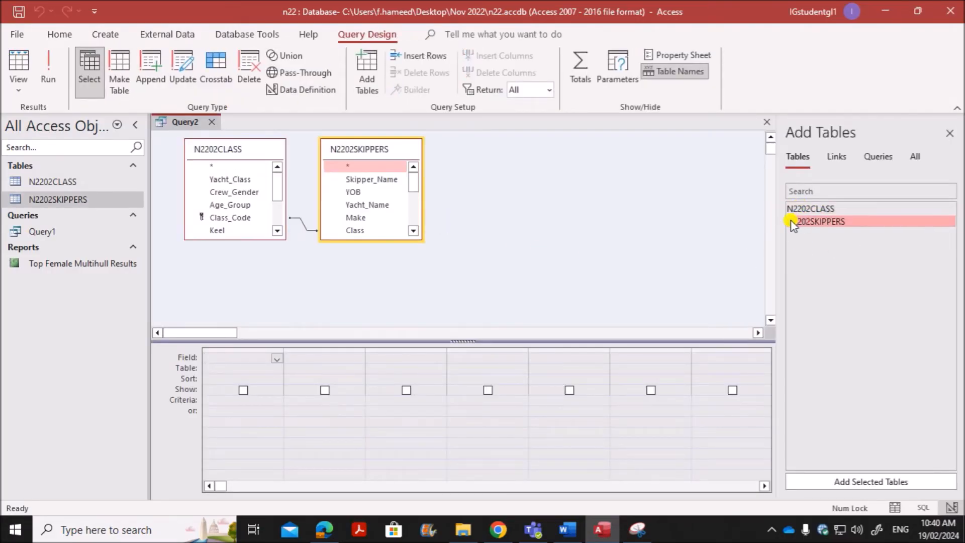
left_click_drag(216, 240, 213, 325)
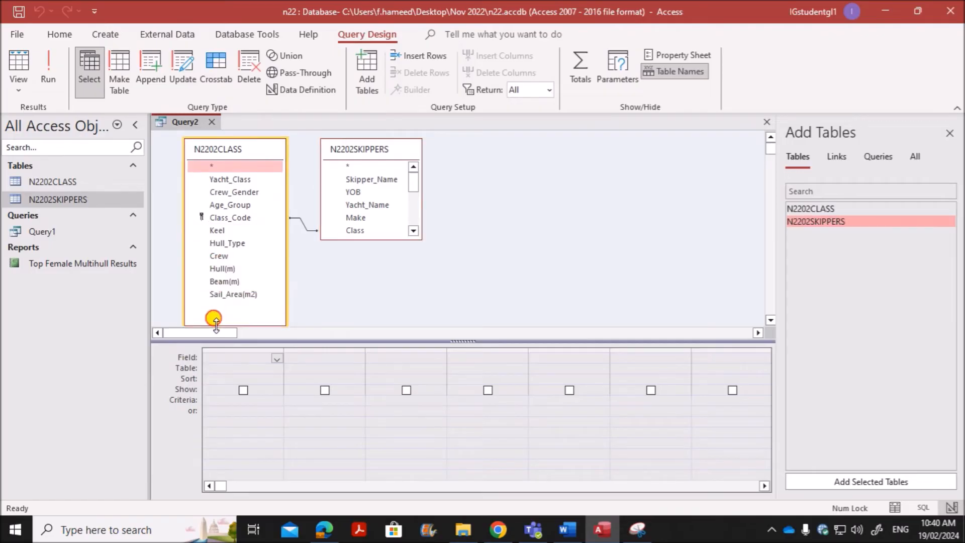
left_click_drag(371, 240, 354, 324)
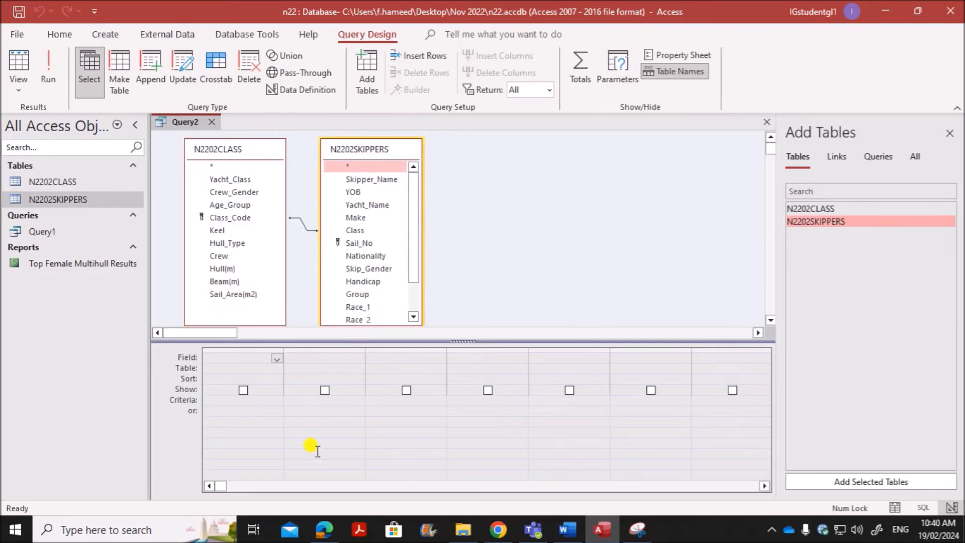
Step: Highlight the bullet listing the report fields in the exam paper, and add Skipper_Name, YOB and Sail_No to the Access query
key("alt+Tab")
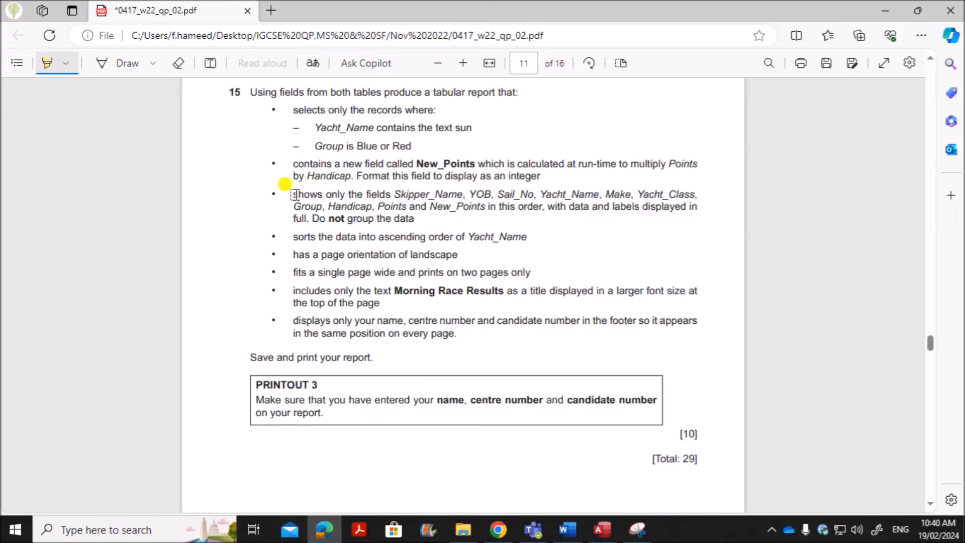
left_click_drag(292, 194, 412, 223)
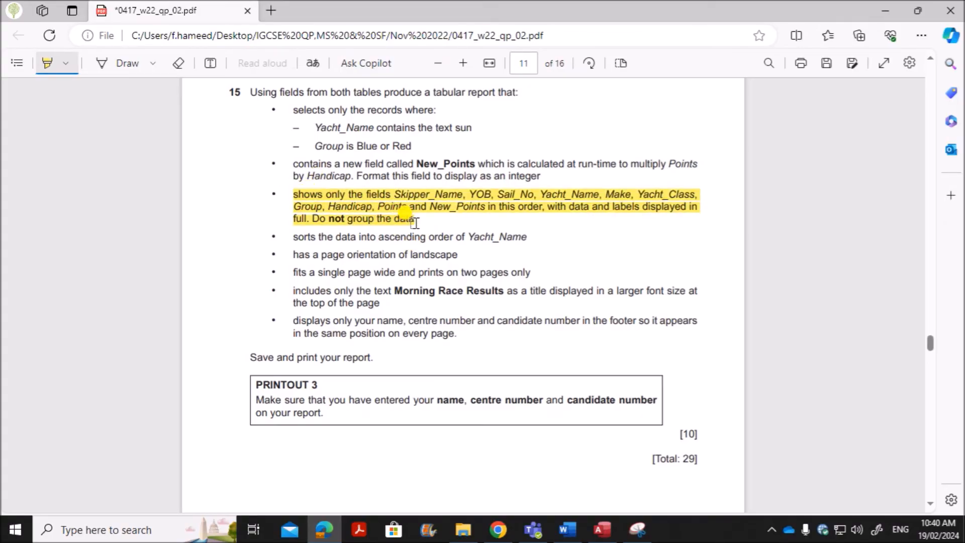
left_click(602, 529)
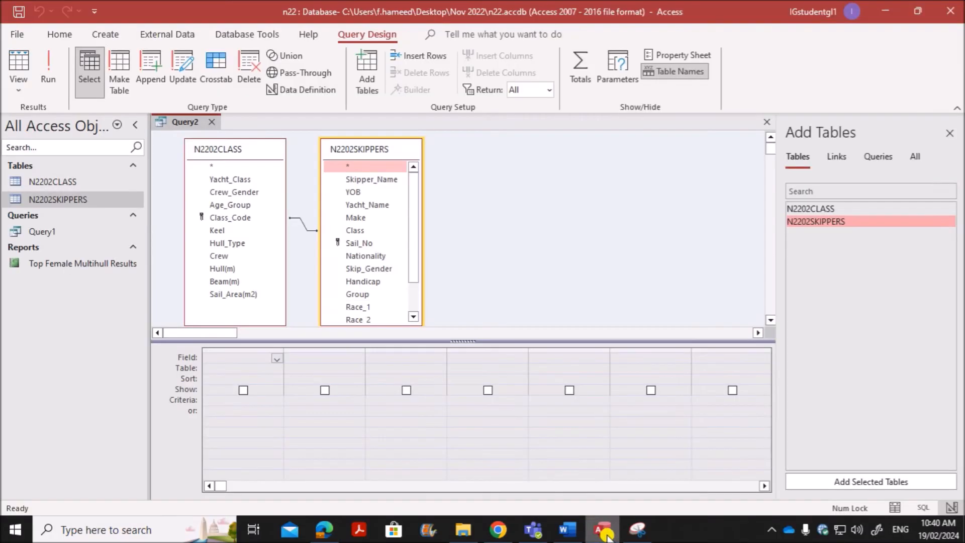
double_click(370, 181)
double_click(364, 192)
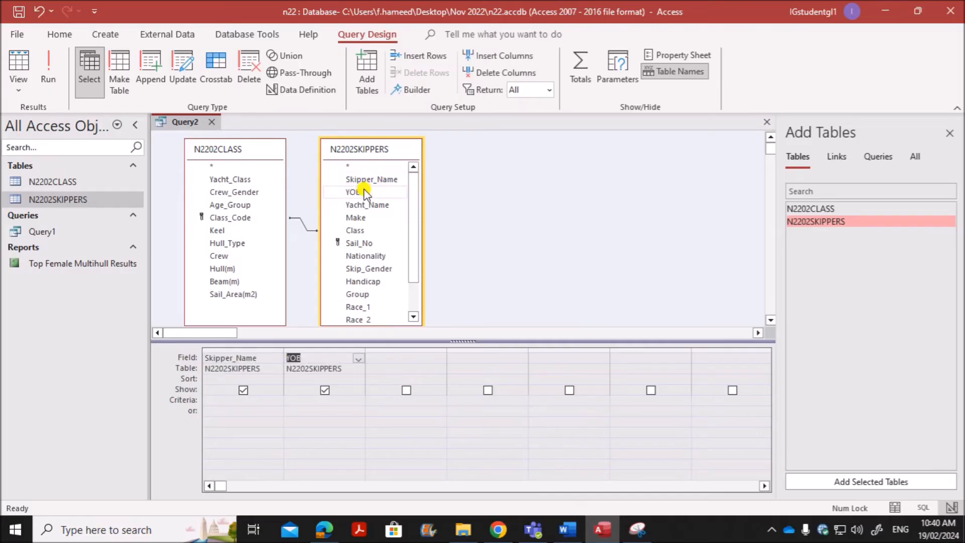
double_click(352, 243)
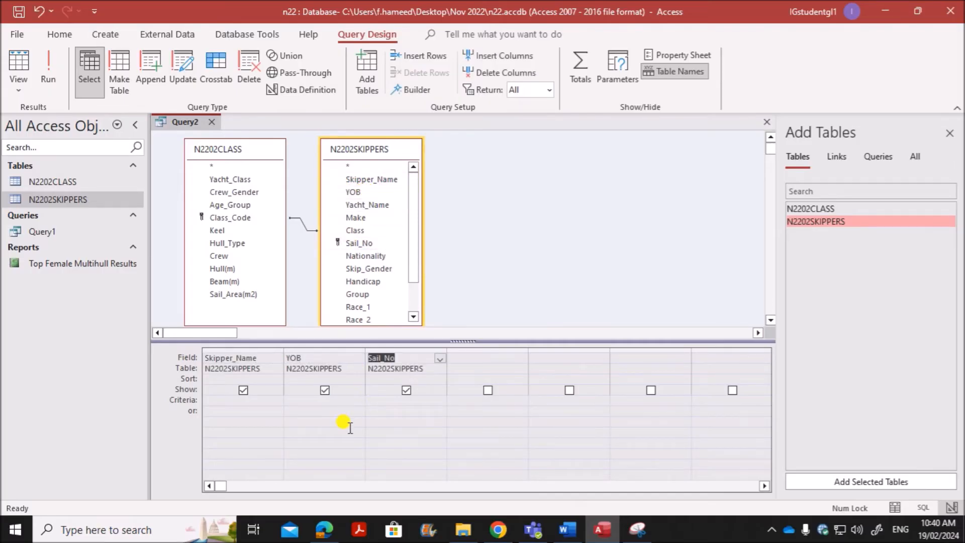
Step: Check the required field order in the exam paper and add Yacht_Name, Make and Yacht_Class to the Access query
left_click(335, 529)
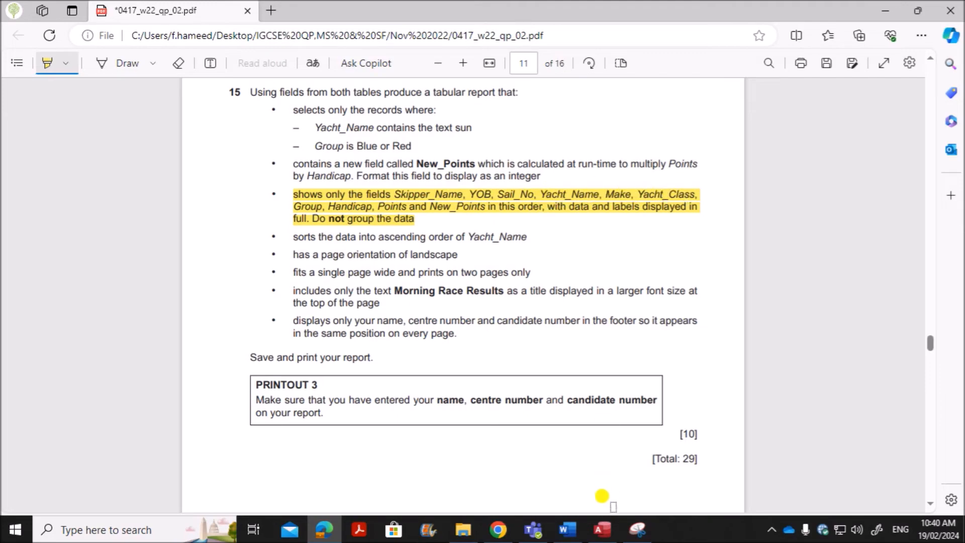
left_click(601, 530)
double_click(366, 206)
left_click(368, 220)
double_click(368, 220)
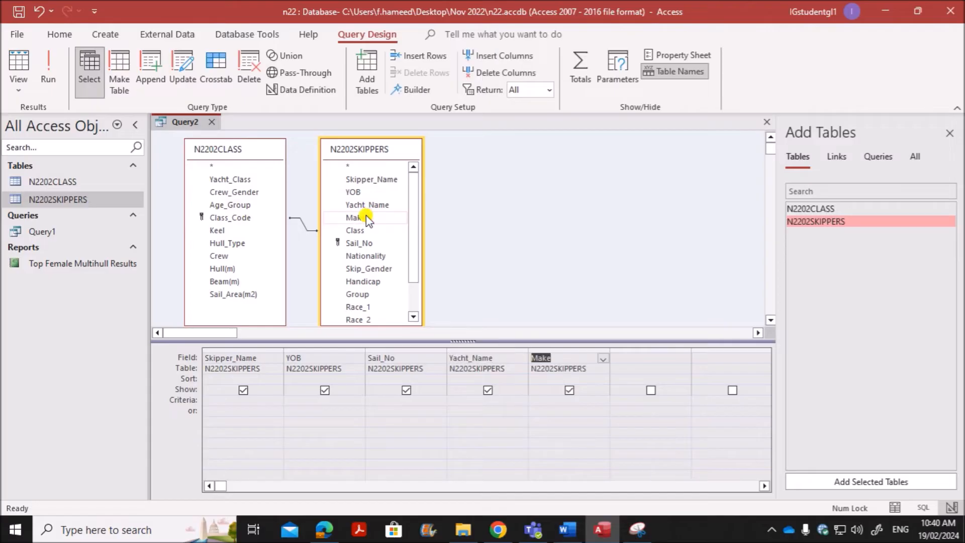
double_click(230, 179)
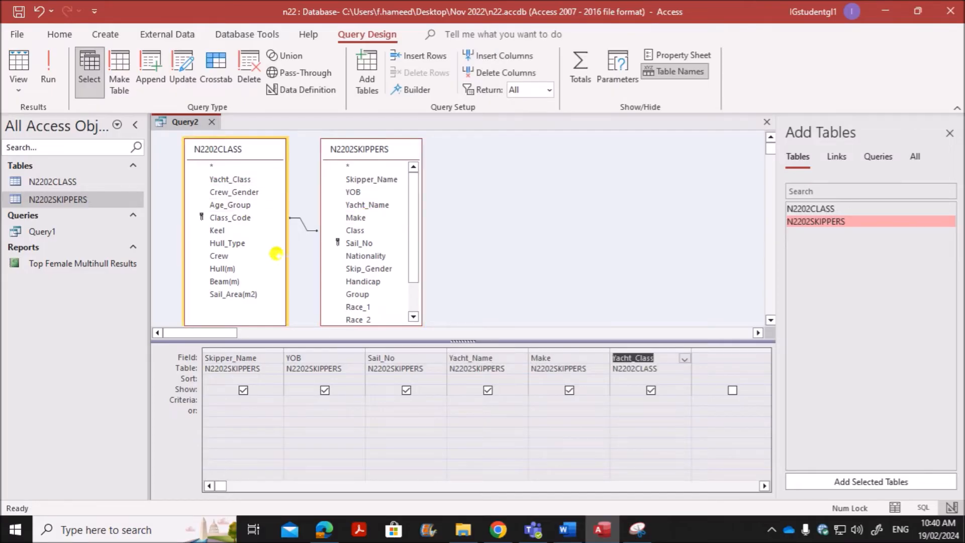
Step: Check the remaining fields in the exam paper, add Group, Handicap and Points to the Access query, and dismiss the Add Tables pane
left_click(325, 529)
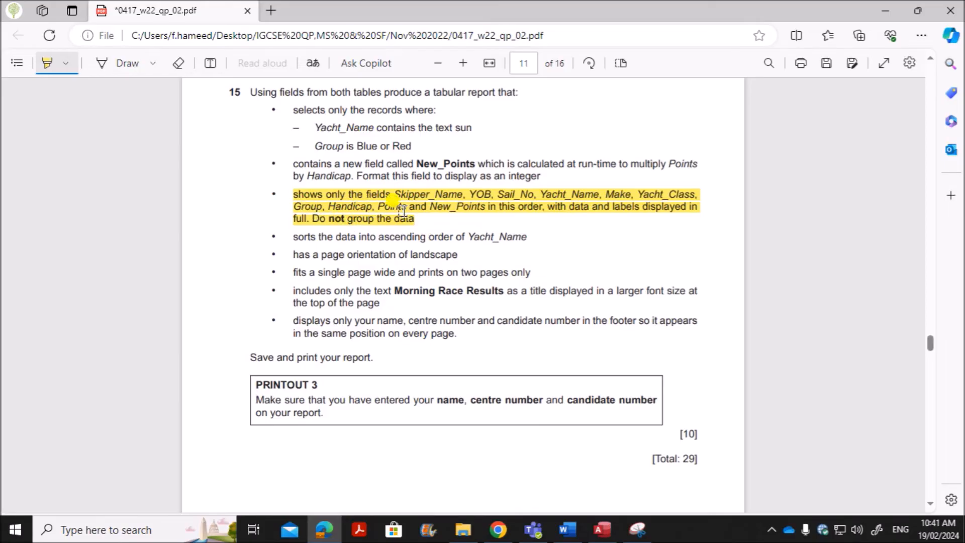
left_click(602, 529)
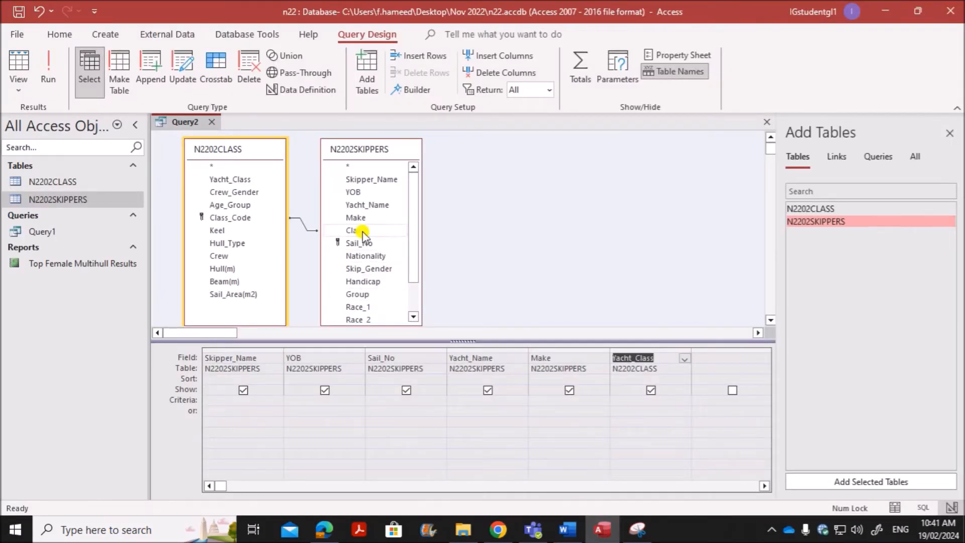
double_click(370, 296)
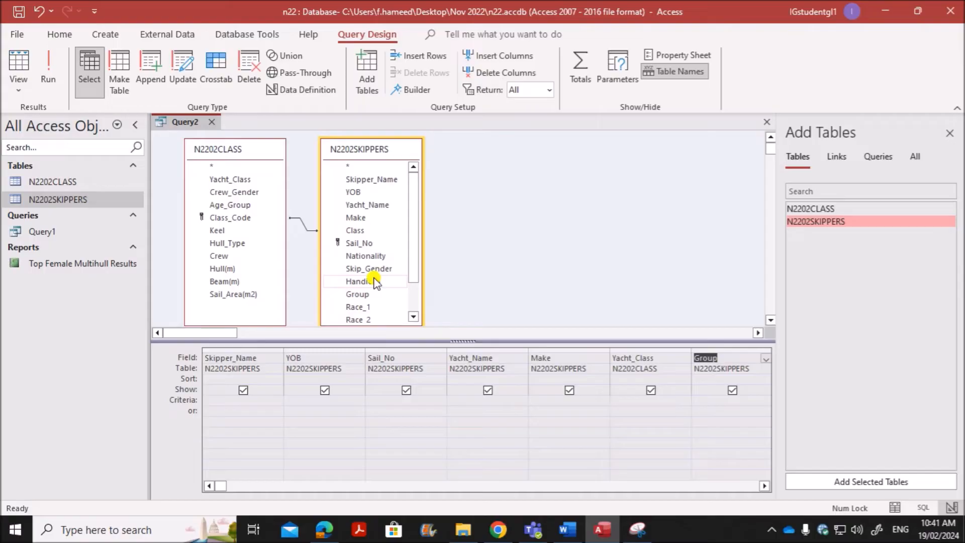
scroll(415, 259, "down", 1)
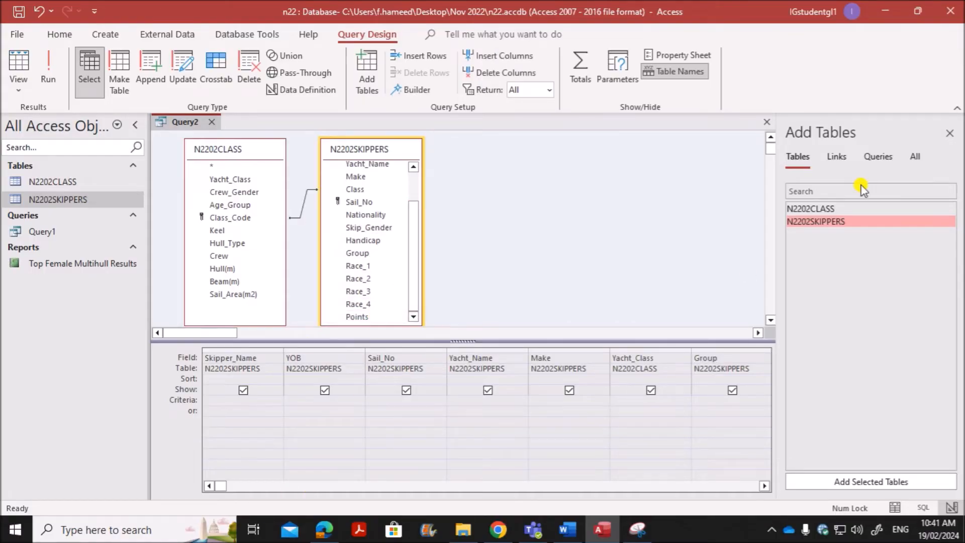
left_click(949, 134)
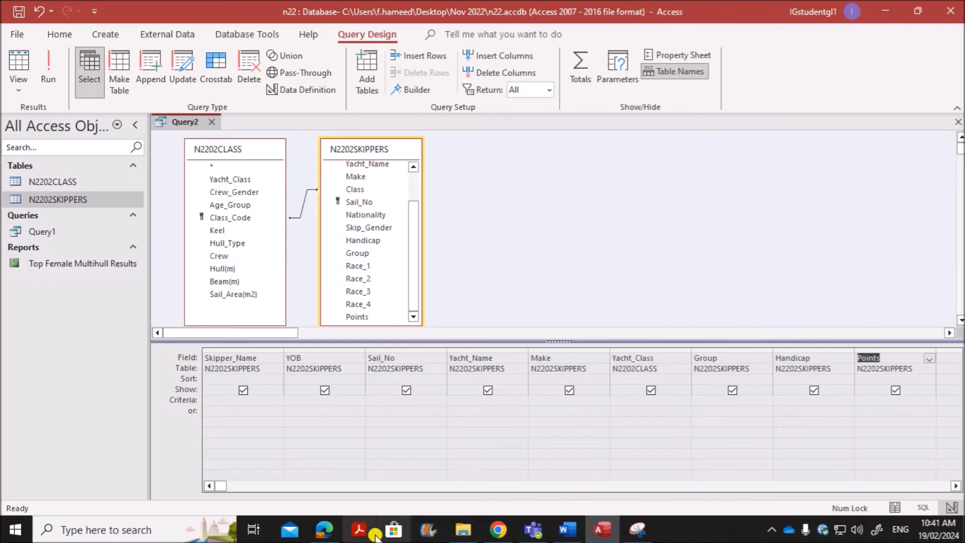
Step: In the exam paper, highlight New_Points and the instruction to calculate it as Points multiplied by Handicap, and return to Access
left_click(331, 532)
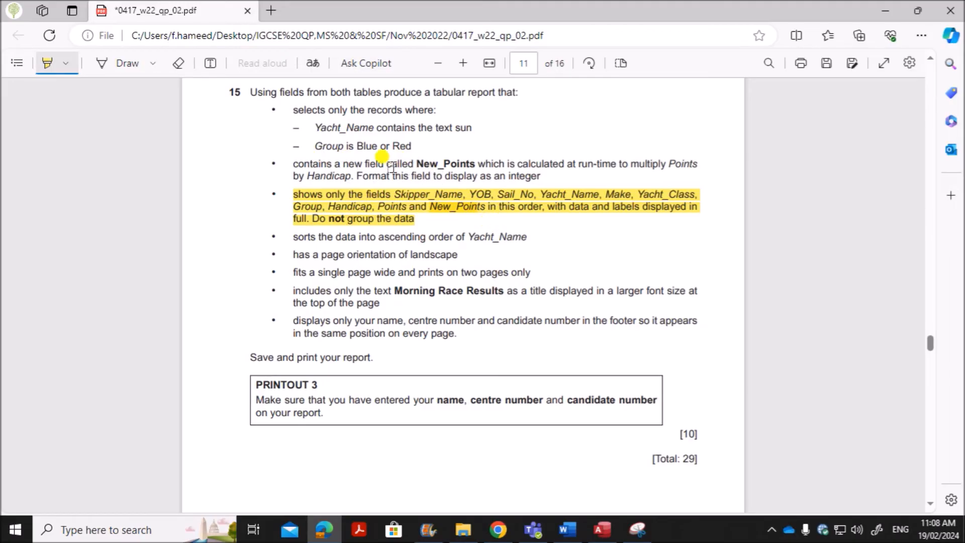
mouse_move(295, 166)
left_mouse_down()
mouse_move(711, 168)
mouse_move(352, 168)
mouse_move(355, 177)
left_mouse_up()
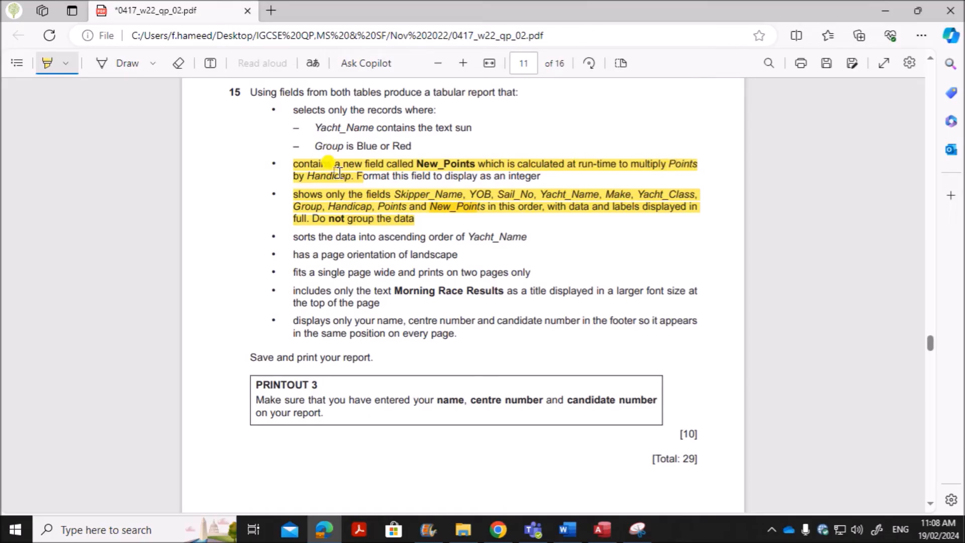
key("alt+Tab")
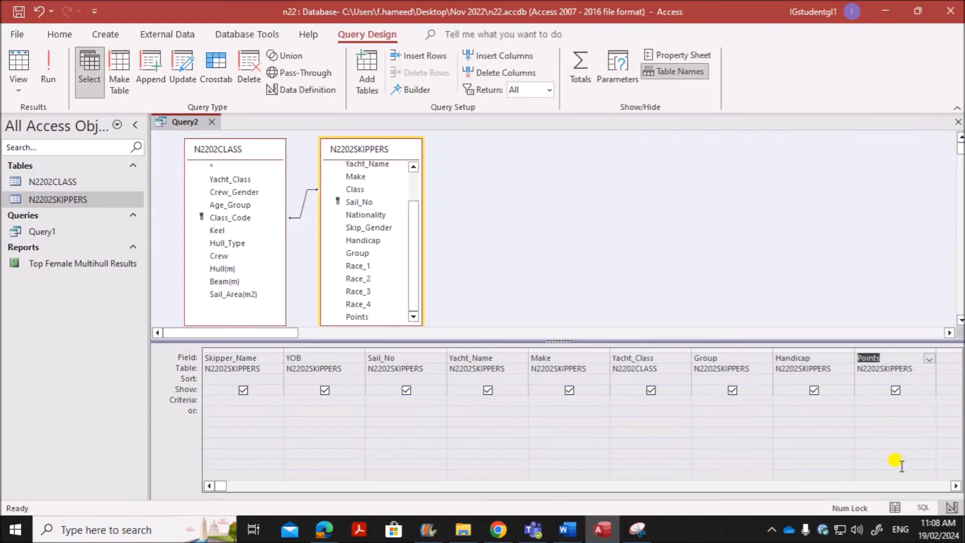
Step: Create the calculated field New_Points: [Points]*[Handicap] in the first empty query column and widen that column
left_click(956, 486)
left_click(956, 487)
left_click(956, 486)
left_click(956, 486)
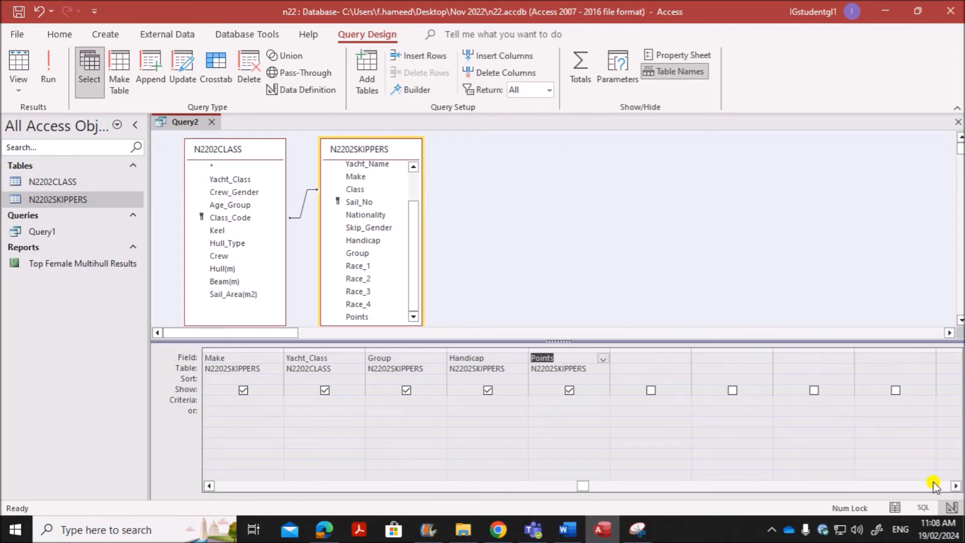
left_click(620, 359)
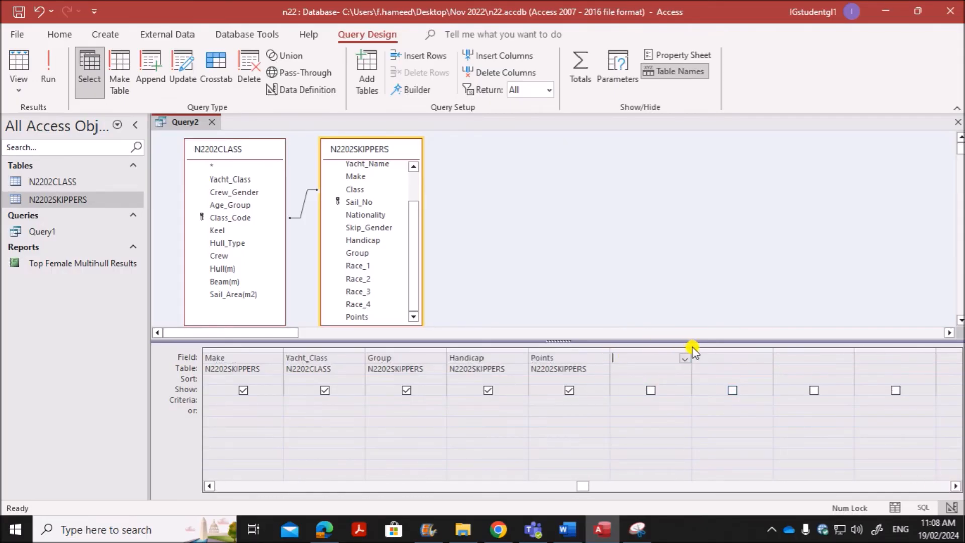
type("New_Points")
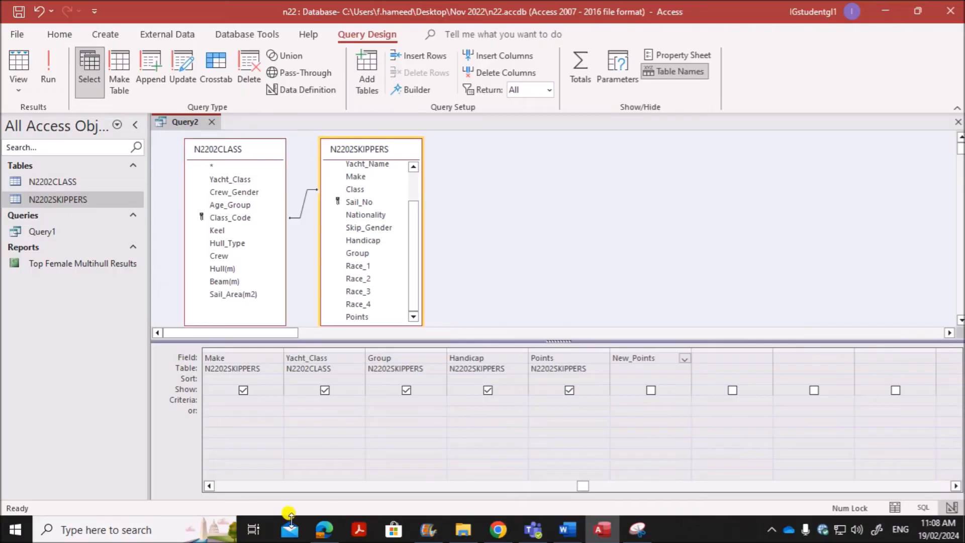
left_click(320, 532)
left_click(602, 529)
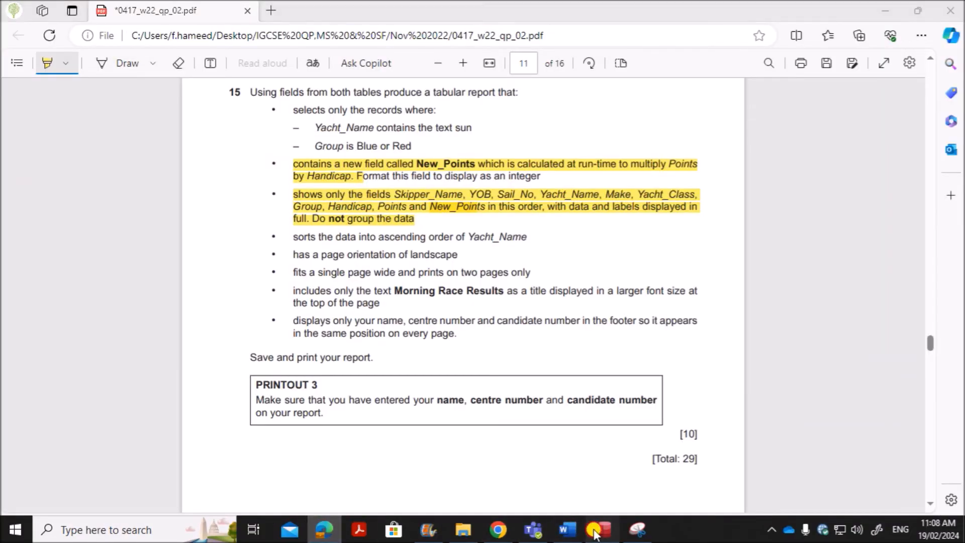
left_click_drag(691, 351, 753, 349)
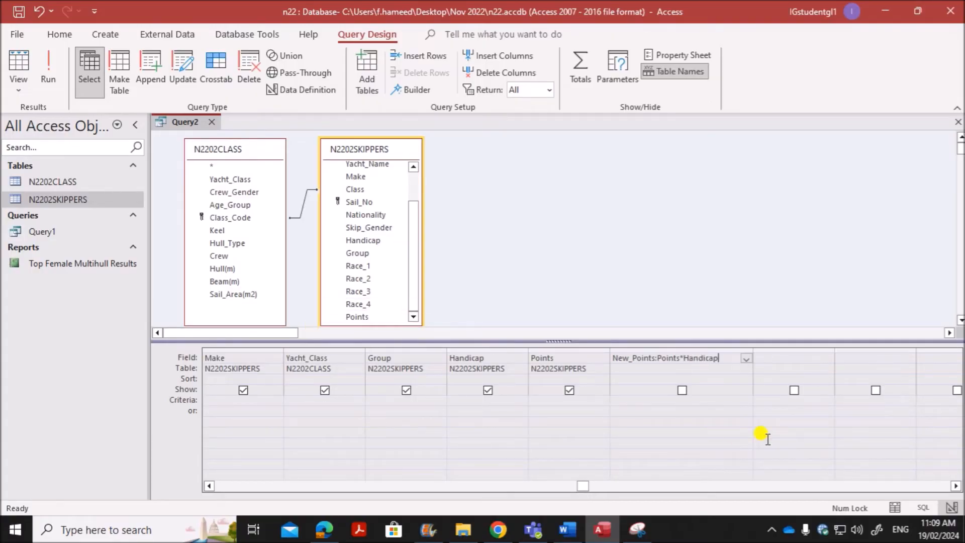
left_click(737, 436)
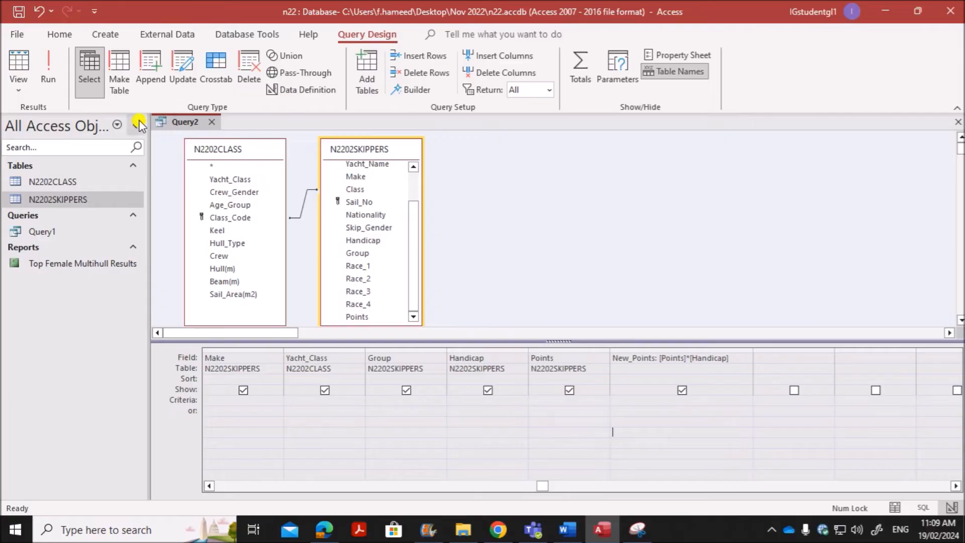
Step: Run the query to view New_Points, and highlight the exam instruction to format this field as an integer
left_click(52, 79)
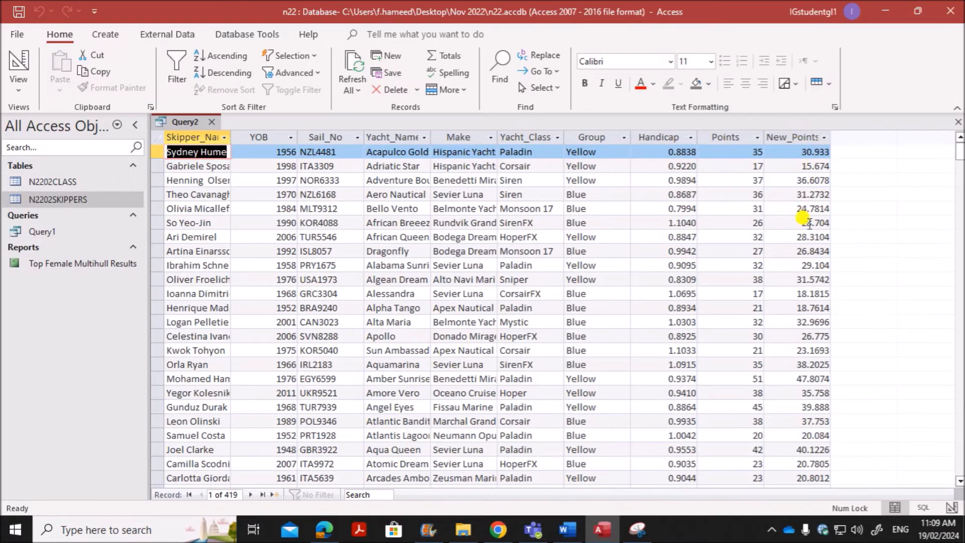
left_click(324, 529)
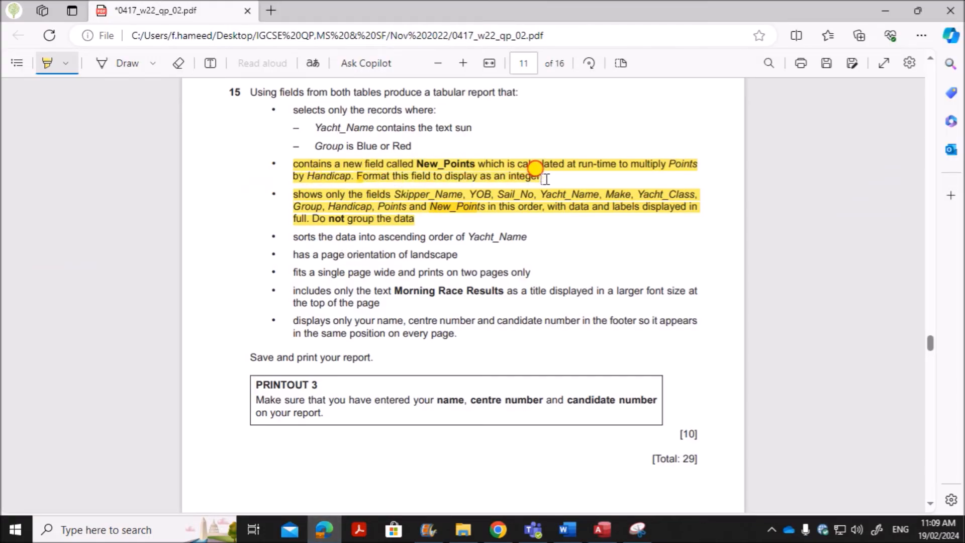
left_click(602, 530)
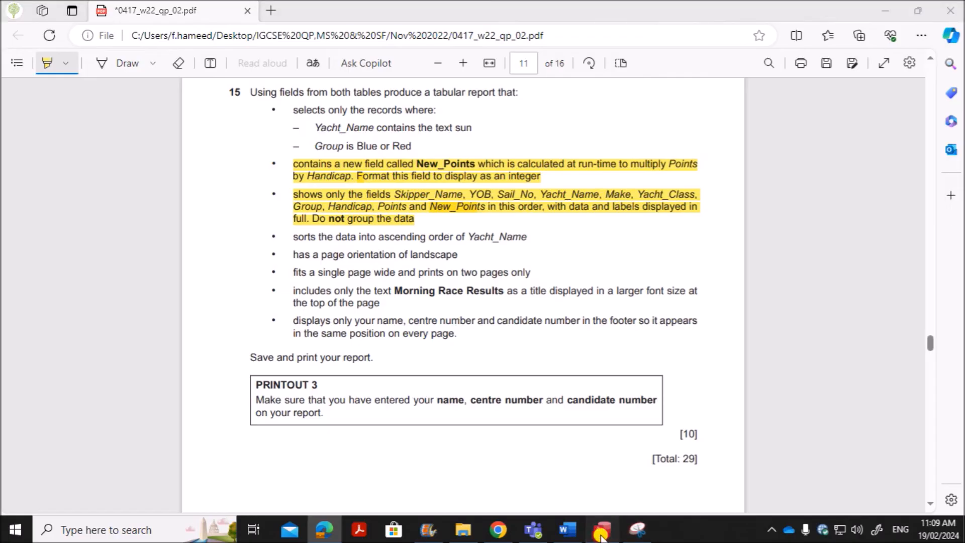
Step: In the query's Design View, set the New_Points field's Decimal Places property to 0, leaving its Format empty
right_click(193, 123)
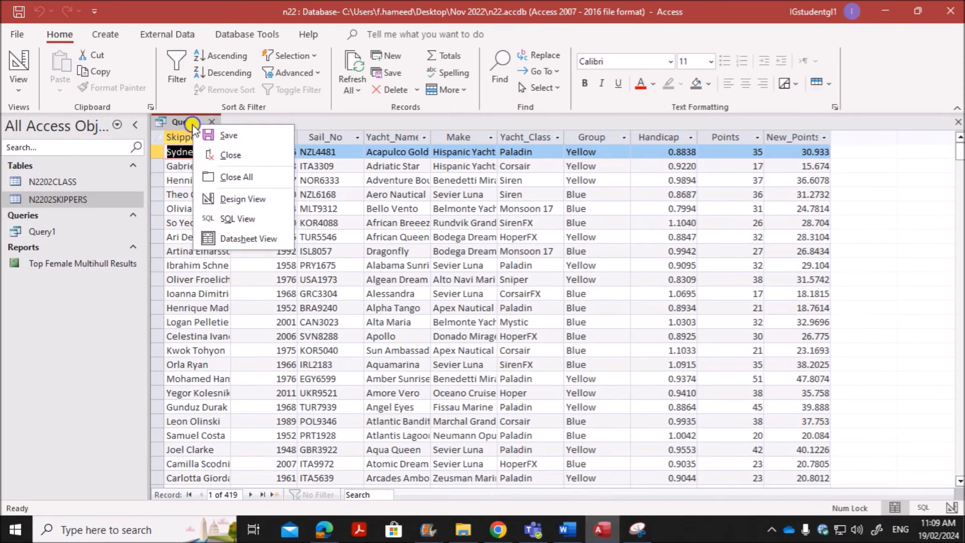
left_click(236, 197)
left_click(635, 360)
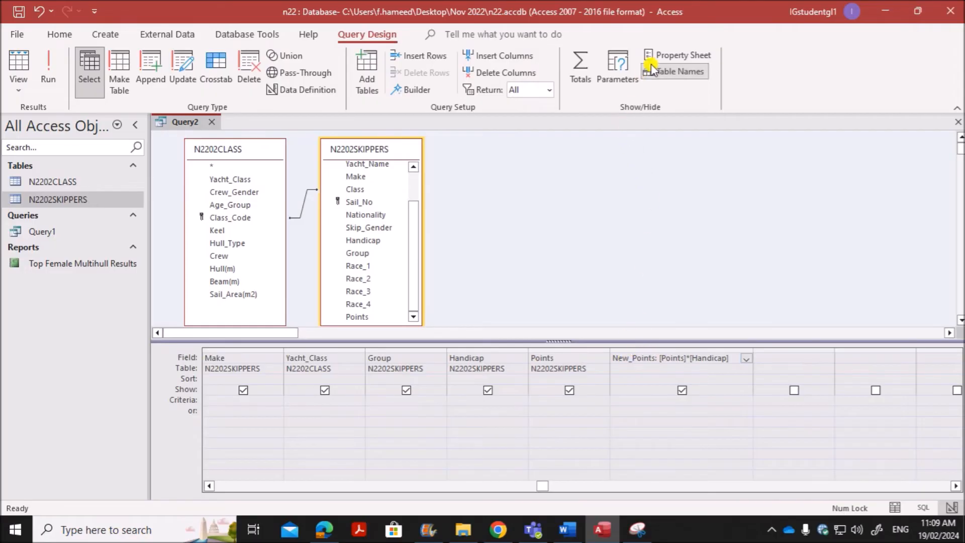
left_click(668, 56)
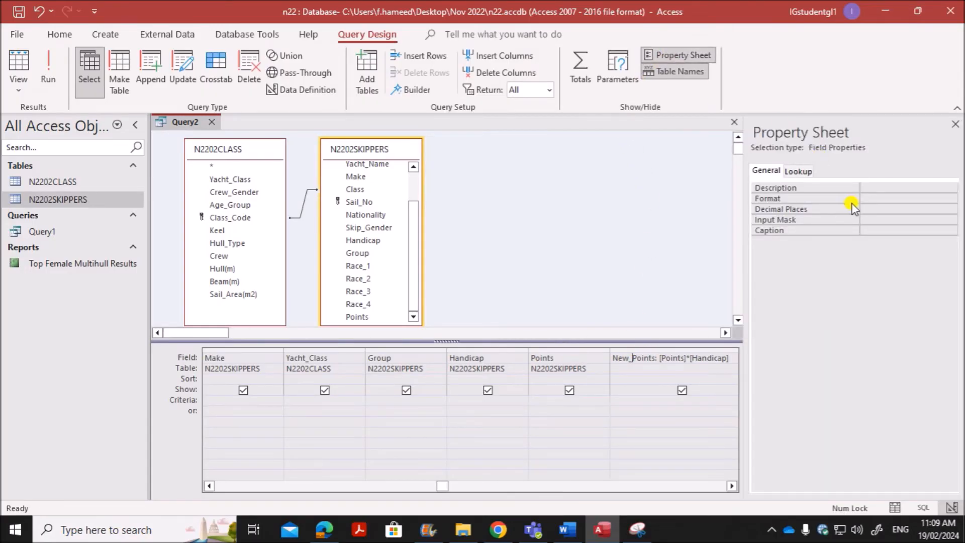
left_click(866, 199)
left_click(952, 199)
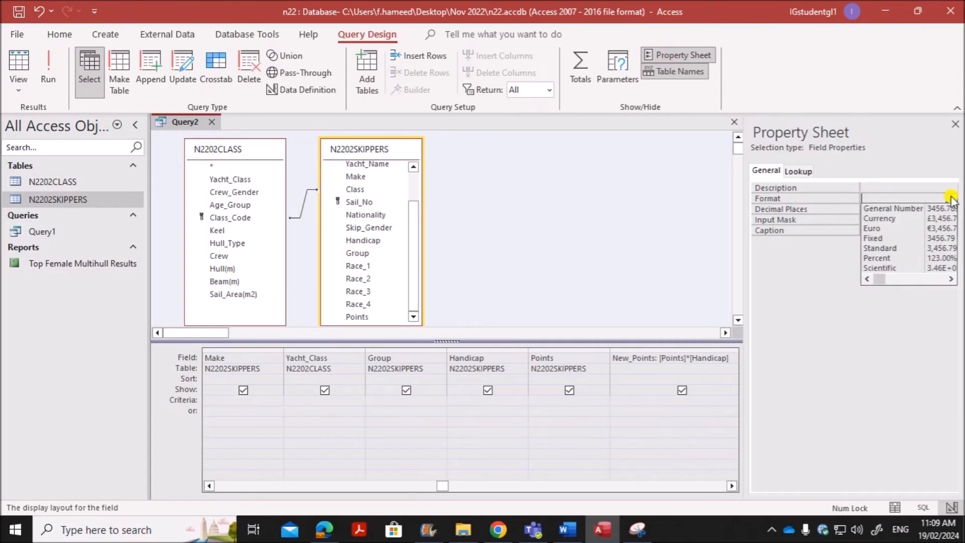
left_click(835, 210)
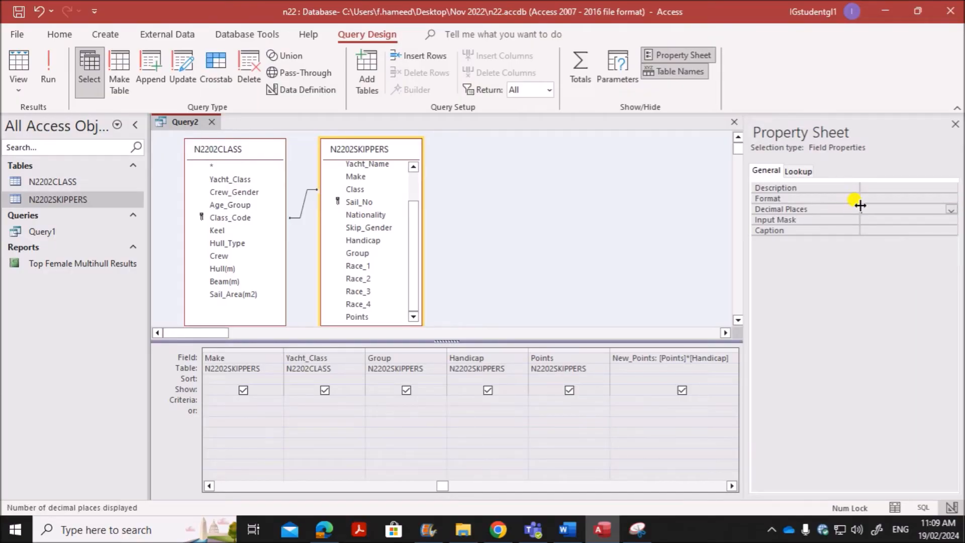
left_click(952, 209)
left_click(912, 229)
left_click(956, 124)
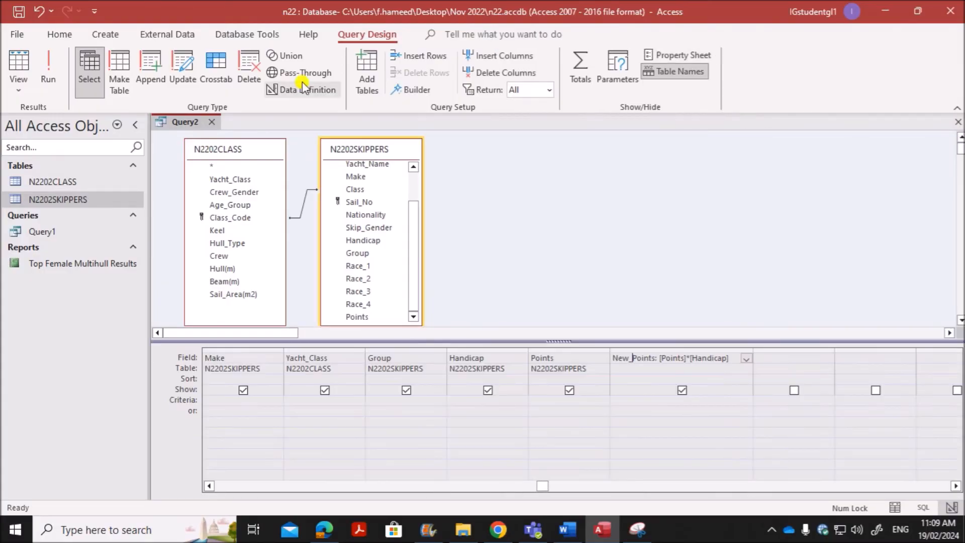
Step: Run the query to check how New_Points is displayed, and return to Design View
left_click(47, 83)
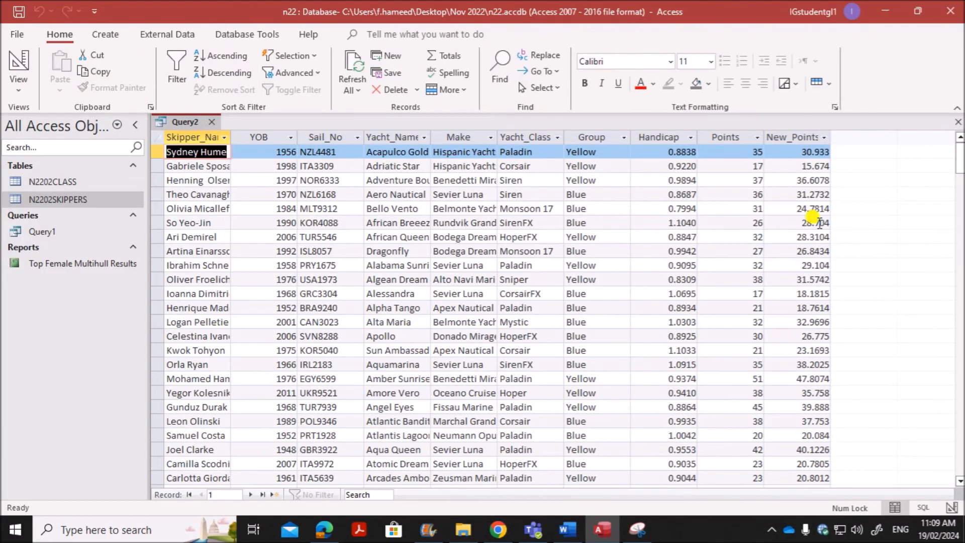
right_click(185, 123)
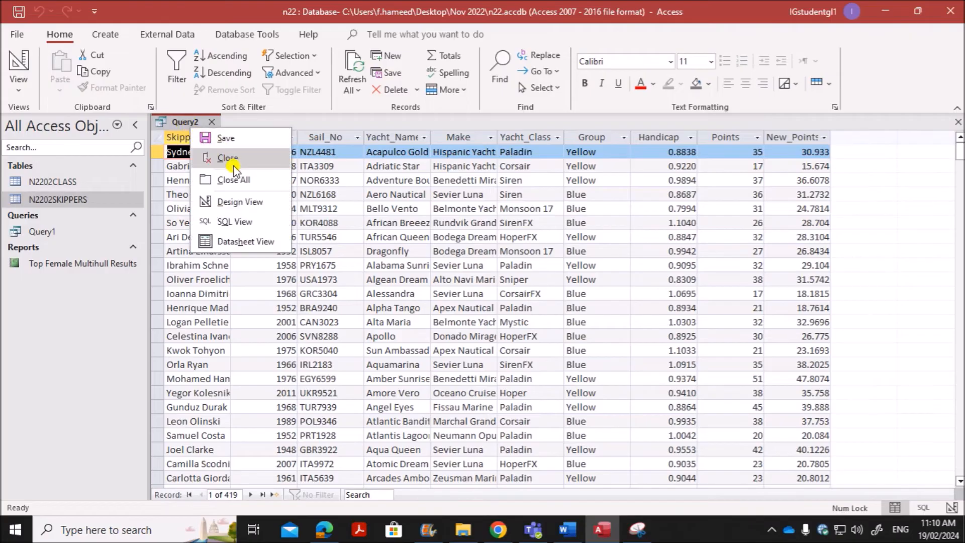
left_click(230, 203)
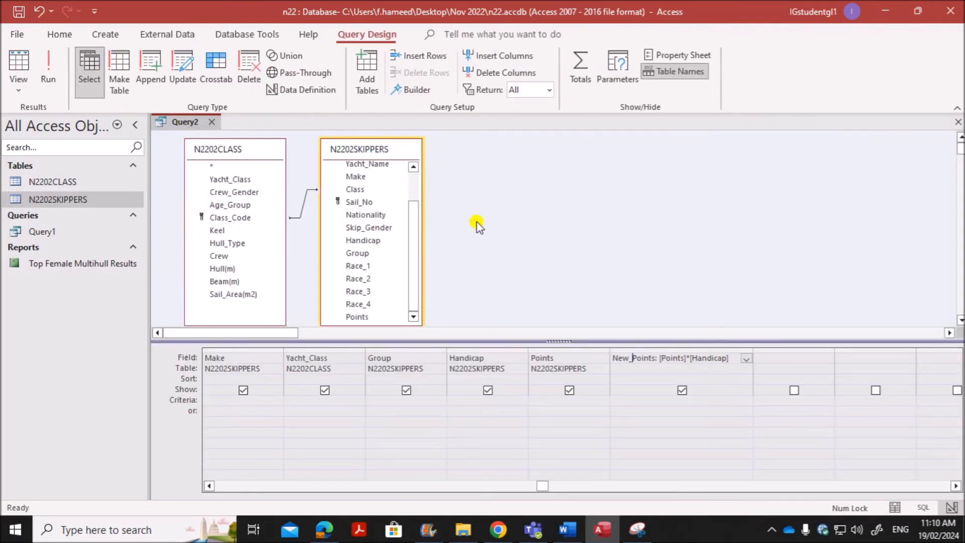
Step: Set the New_Points field's Format property to Fixed, run the query to check it, and return to Design View
left_click(679, 55)
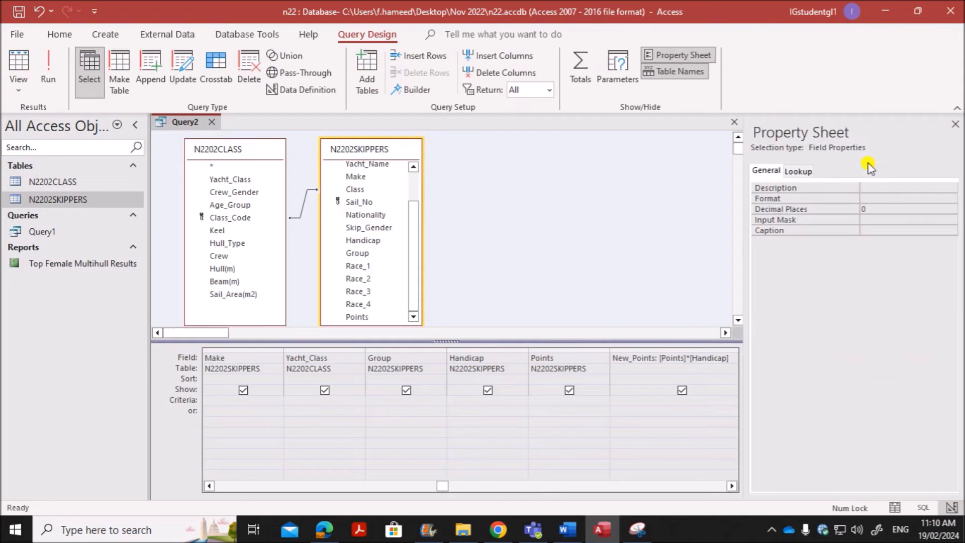
left_click(874, 199)
left_click(949, 199)
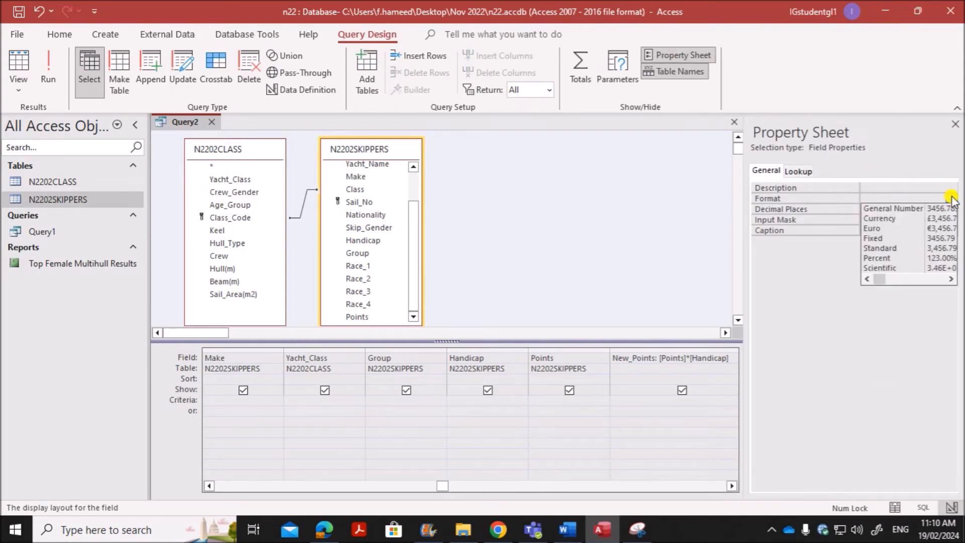
left_click(899, 238)
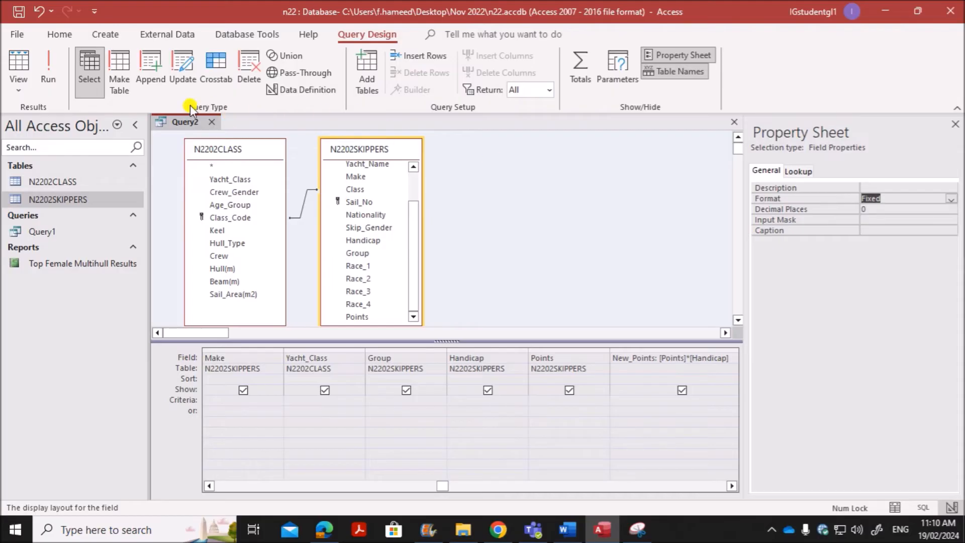
left_click(50, 70)
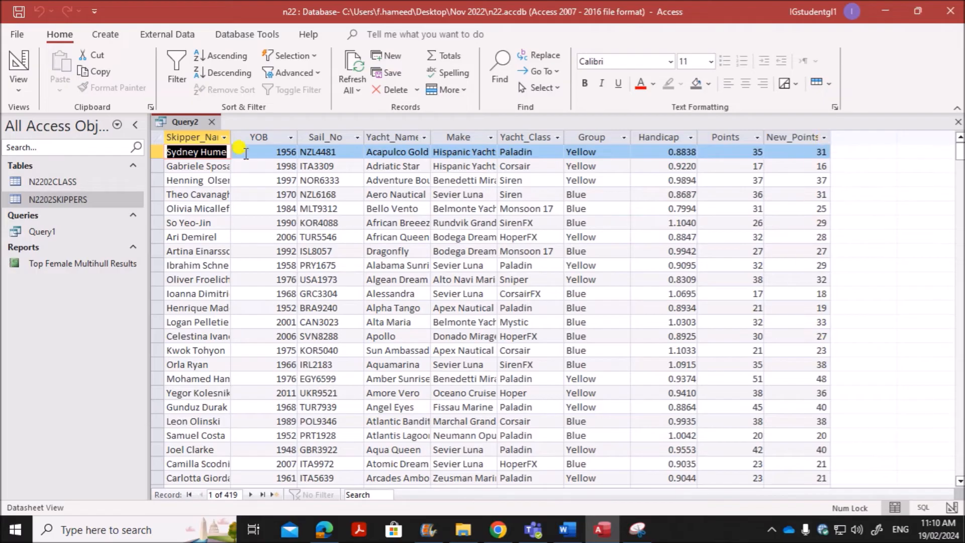
right_click(189, 121)
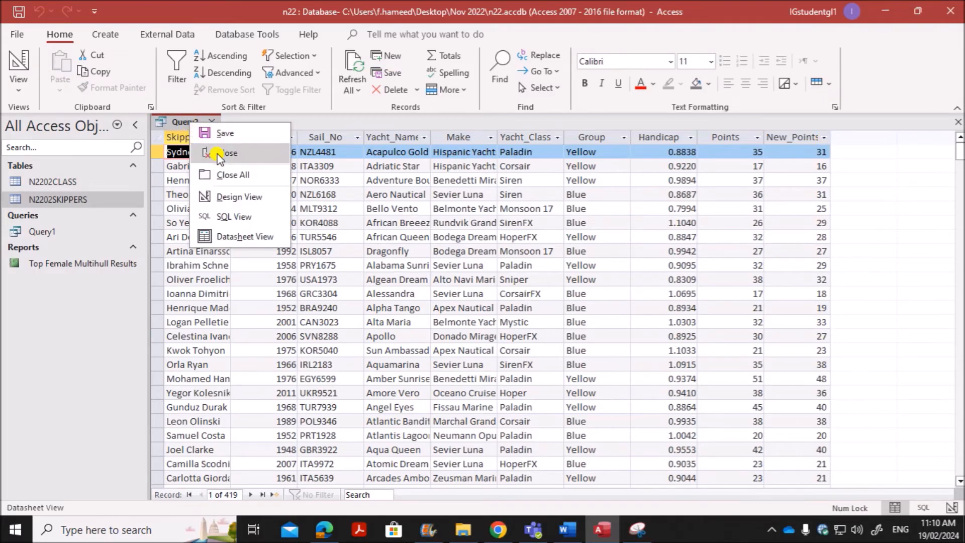
left_click(231, 196)
Step: In the exam paper, highlight the condition that Yacht_Name contains the text sun, and return to Access
left_click(335, 526)
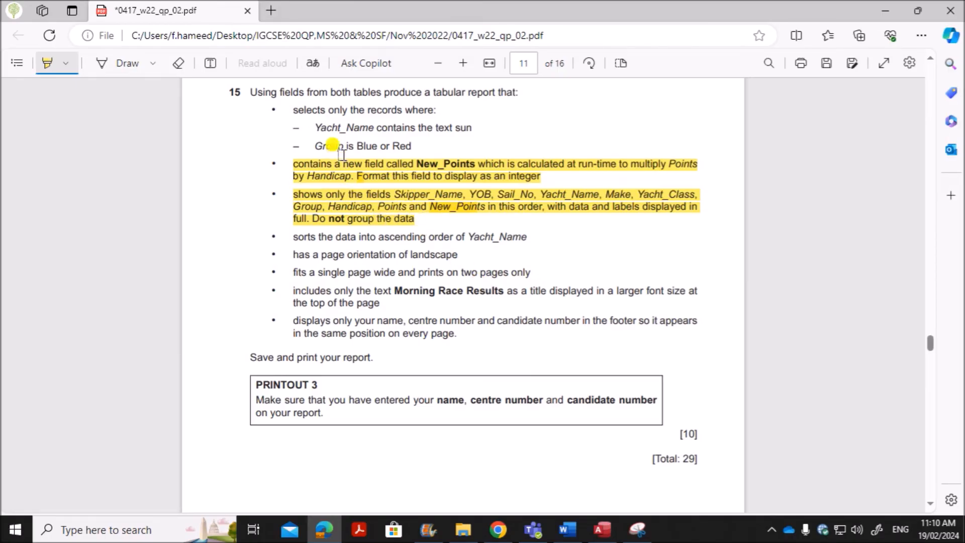
left_click_drag(311, 128, 474, 127)
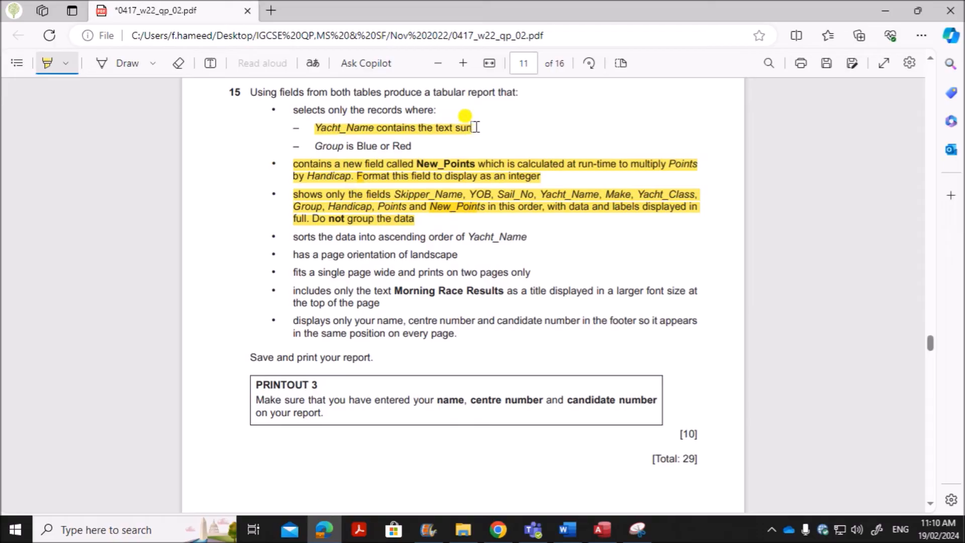
left_click(611, 529)
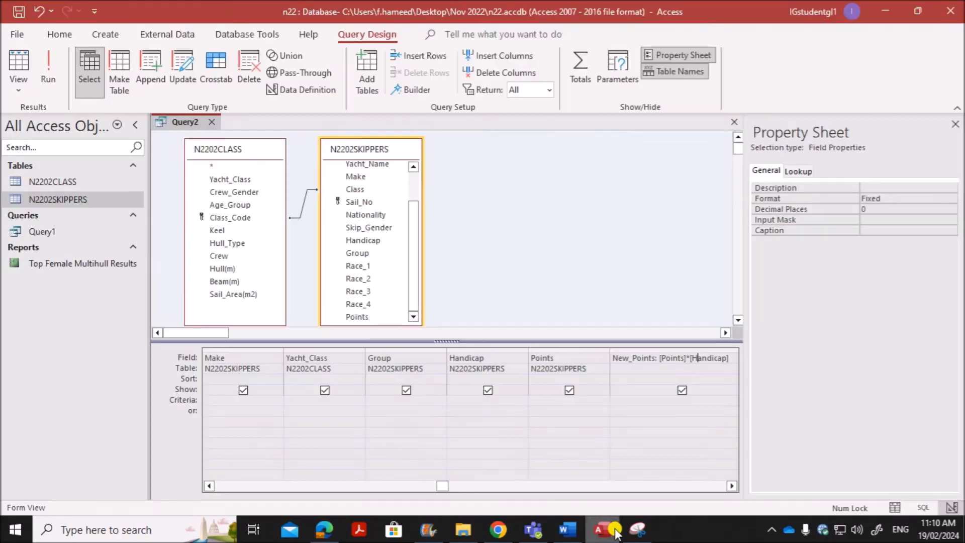
Step: Close the Property Sheet, run the query and fit the Yacht_Name column to its contents, returning to Design View
left_click(956, 124)
left_click(50, 76)
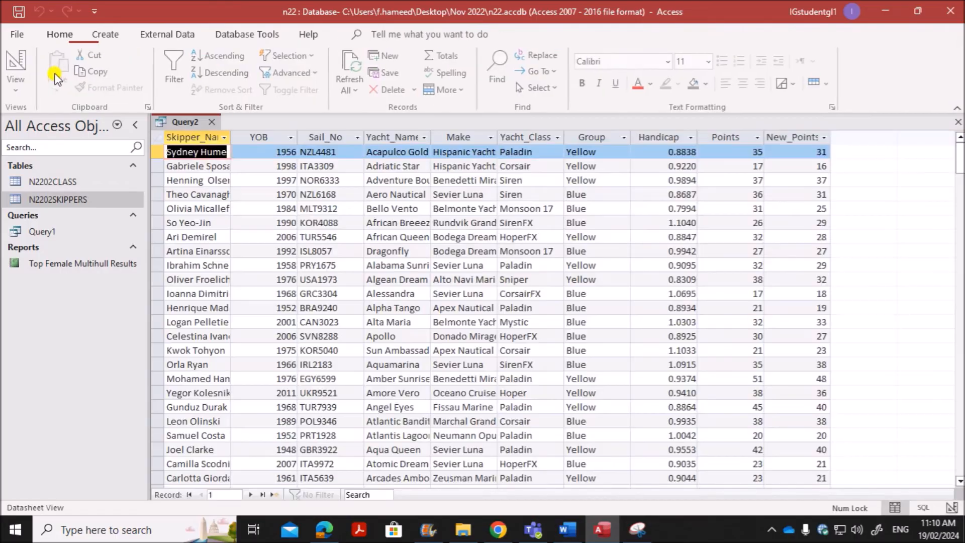
double_click(431, 134)
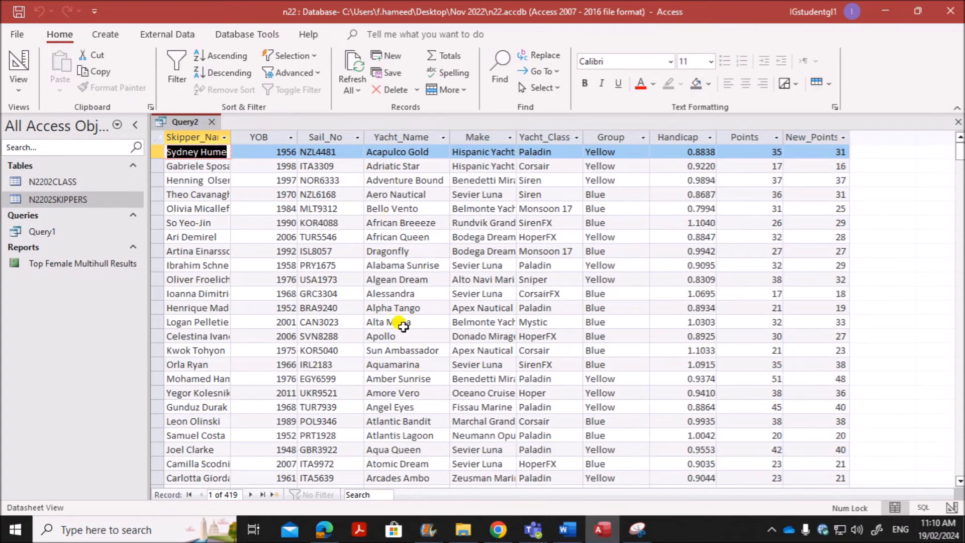
right_click(192, 121)
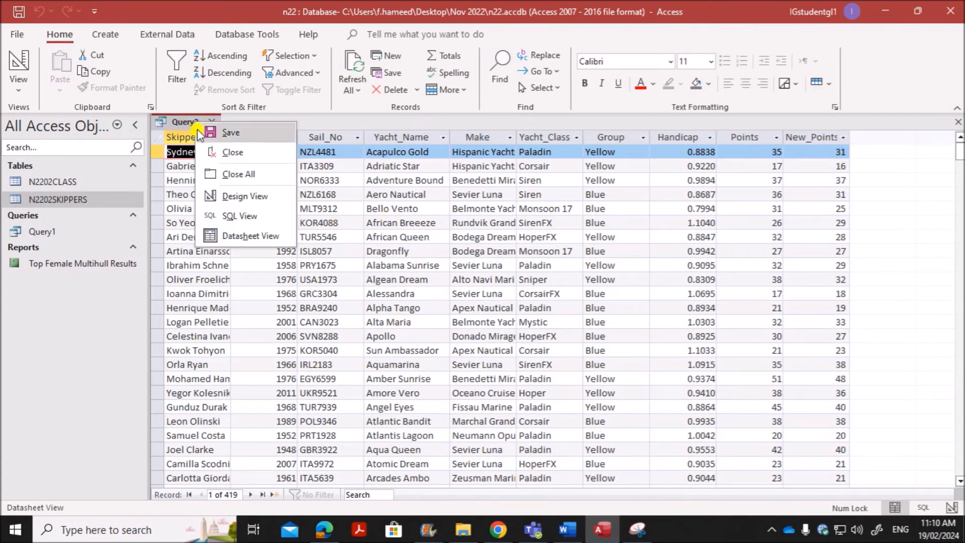
left_click(239, 198)
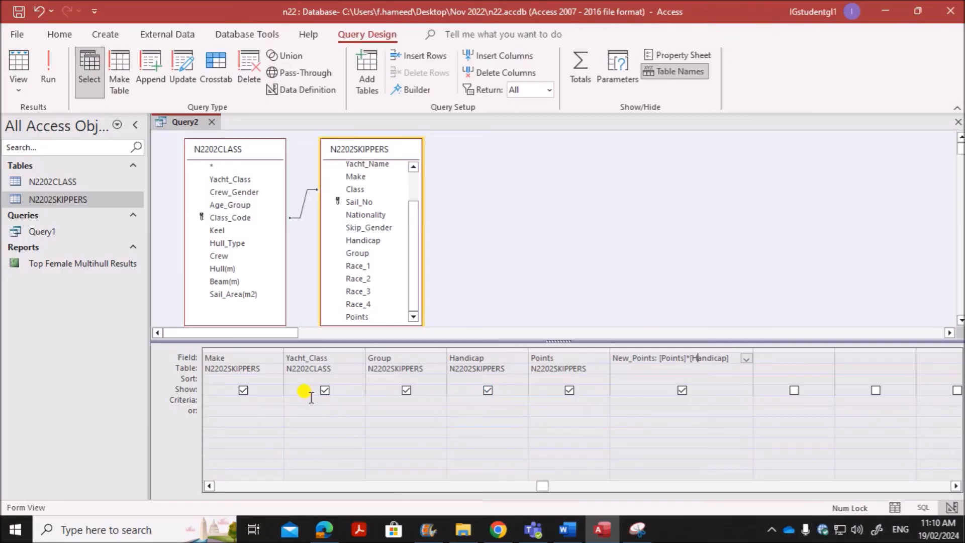
Step: Enter the criterion *sun* for the Yacht_Name field and run the query to review the matching yacht names
left_click(245, 486)
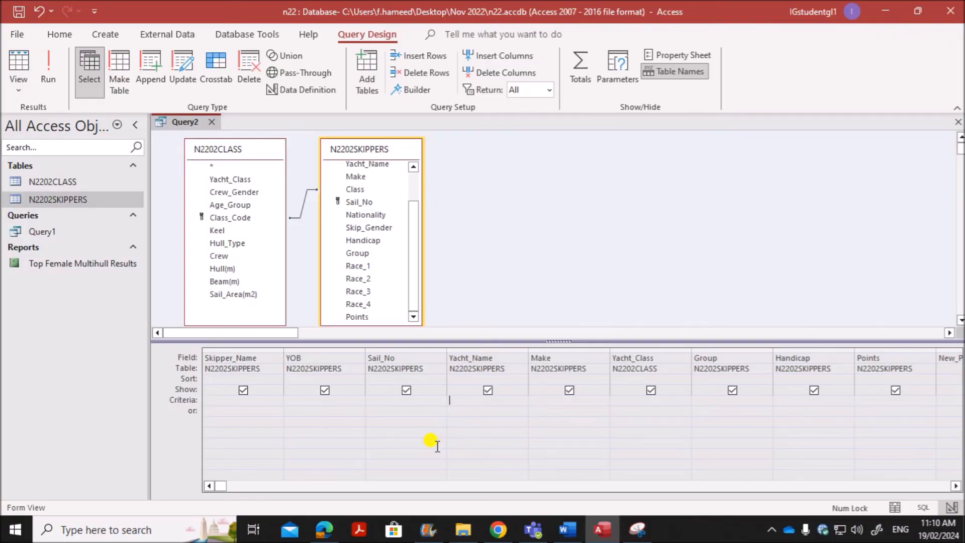
type("n*")
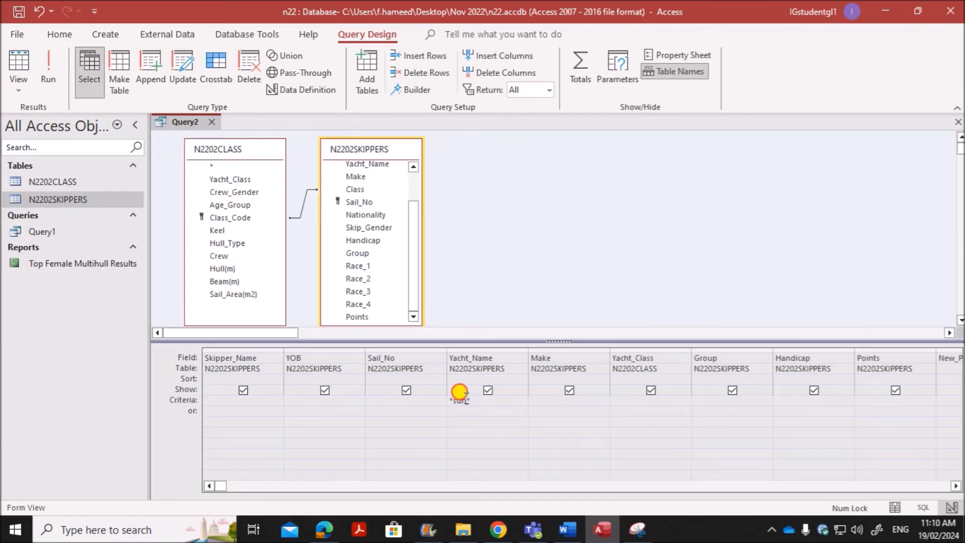
left_click(474, 399)
left_click_drag(475, 403, 448, 404)
left_click(41, 84)
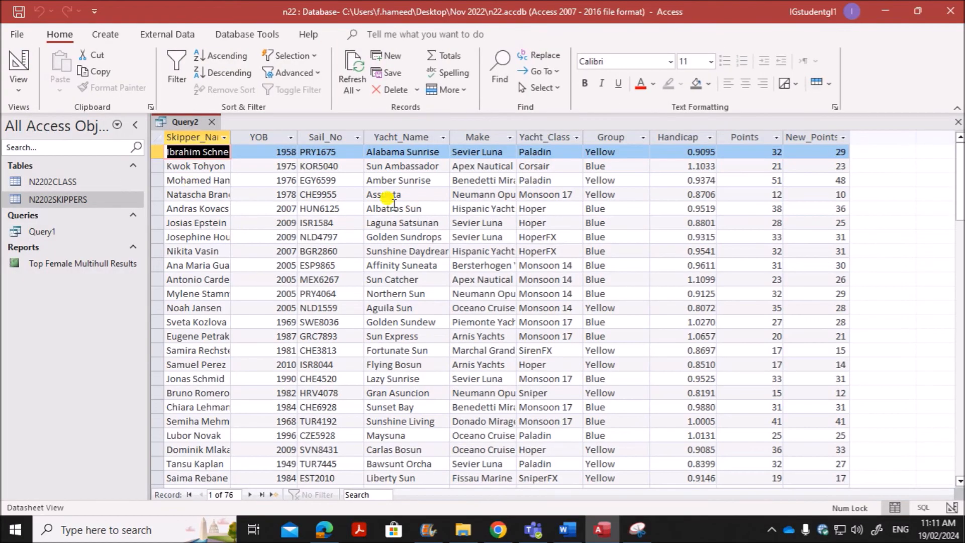
scroll(395, 241, "down", 4)
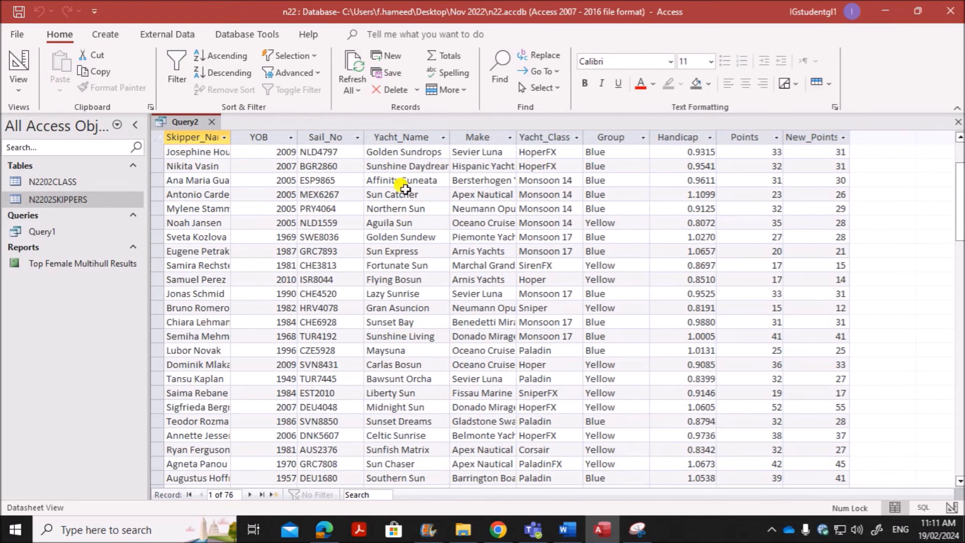
Step: In the exam paper, highlight the condition that Group is Blue or Red, and return to Access
left_click(324, 530)
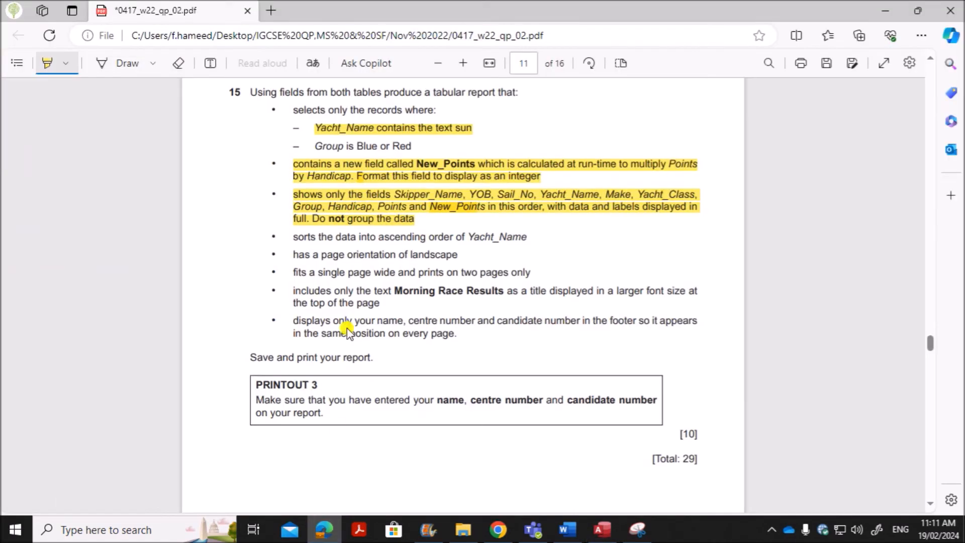
left_click_drag(307, 146, 417, 146)
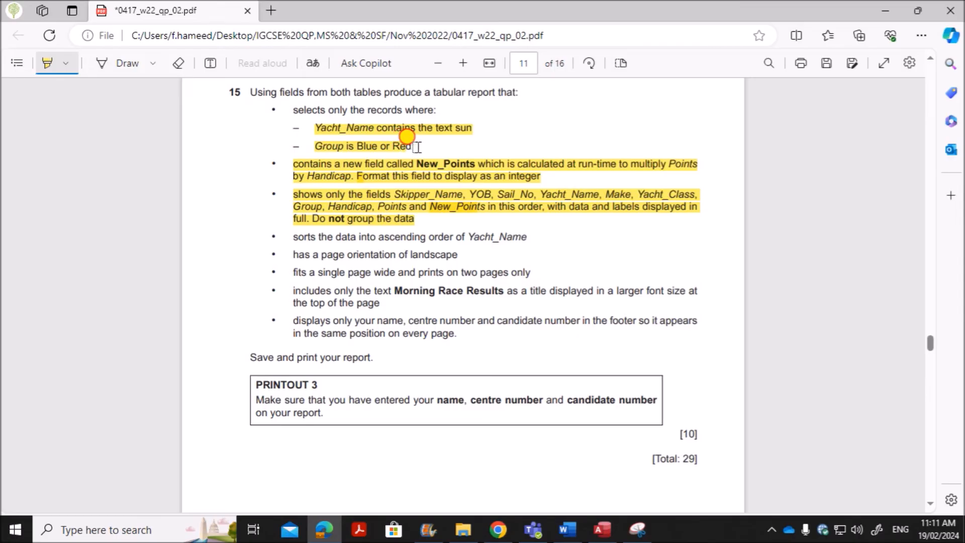
left_click(602, 530)
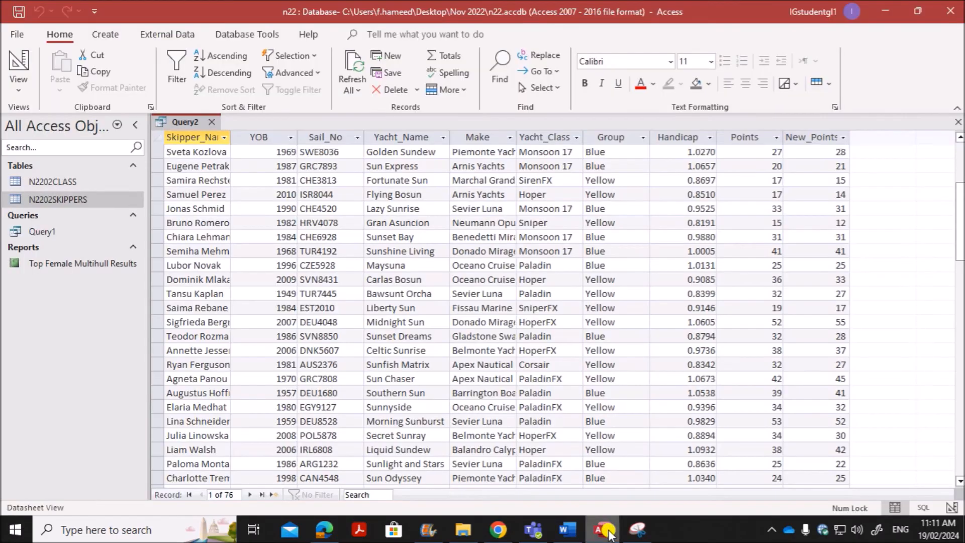
Step: In the query's Design View, enter the criterion Blue or Red for the Group field, and run the query to review its records
right_click(181, 122)
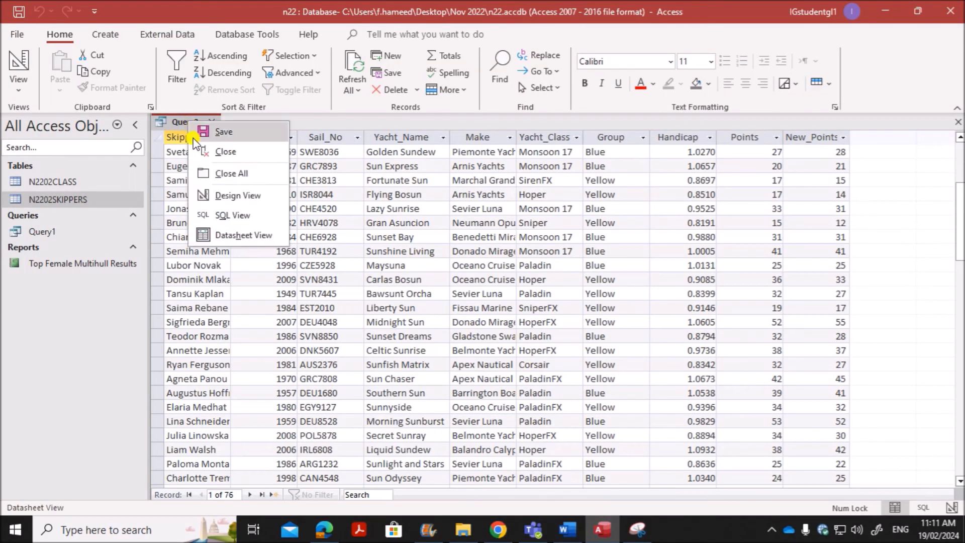
left_click(211, 193)
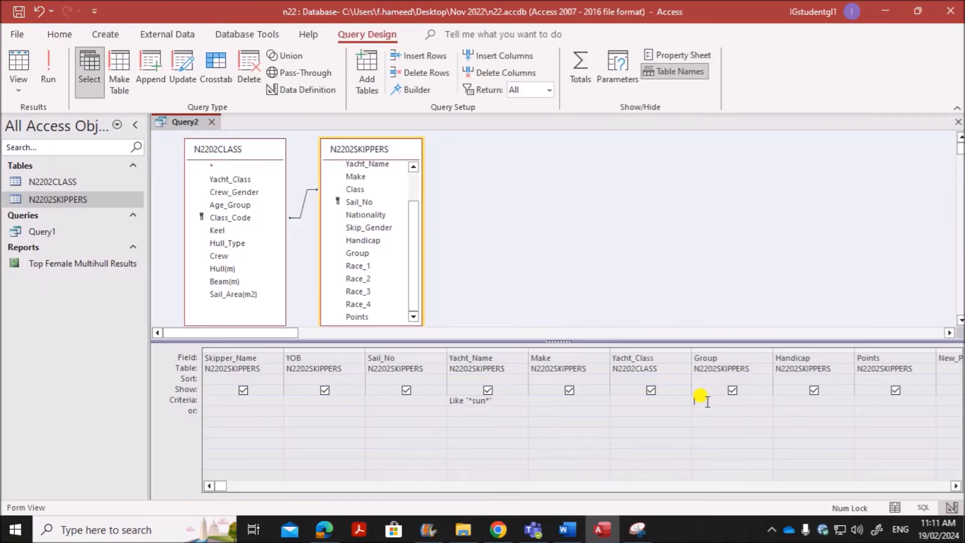
type("Blue or Red")
left_click(760, 436)
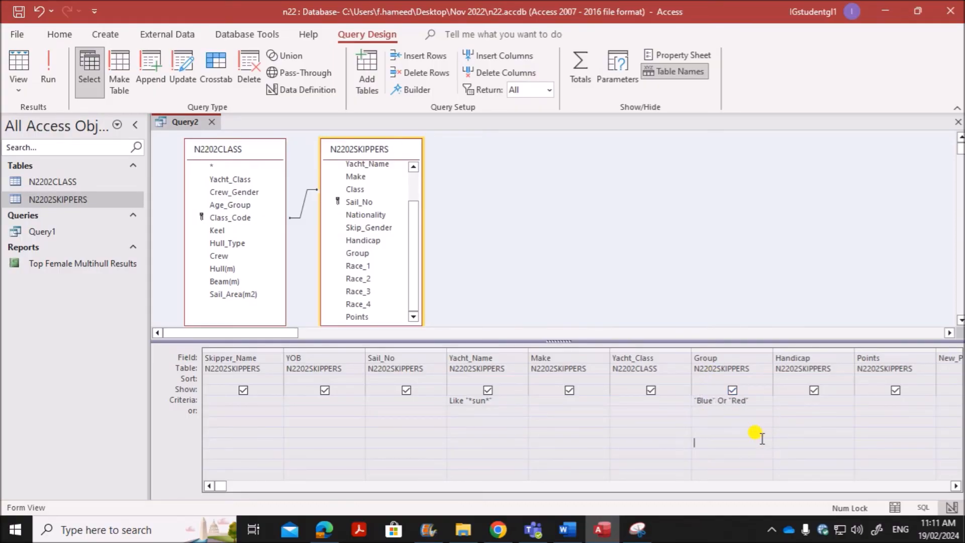
left_click(52, 74)
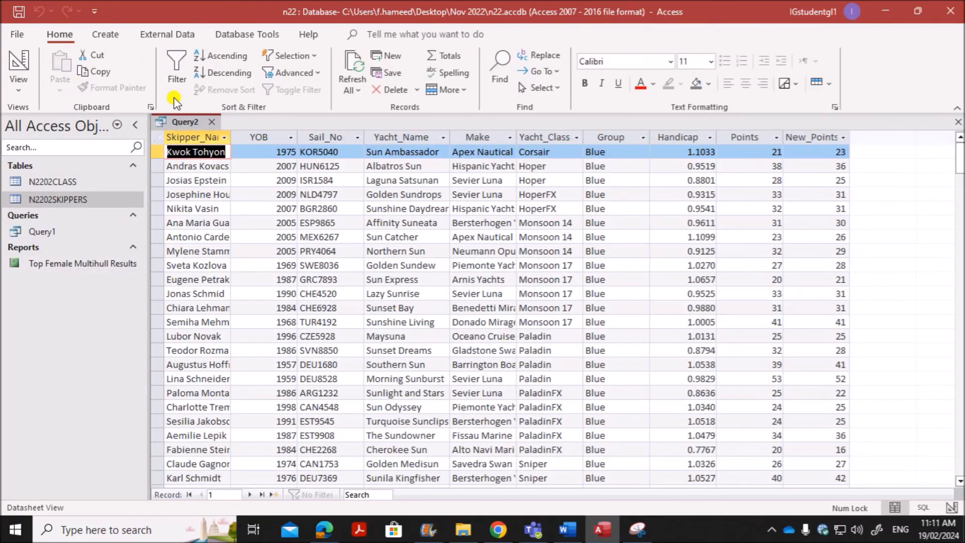
scroll(605, 287, "down", 7)
scroll(611, 311, "down", 4)
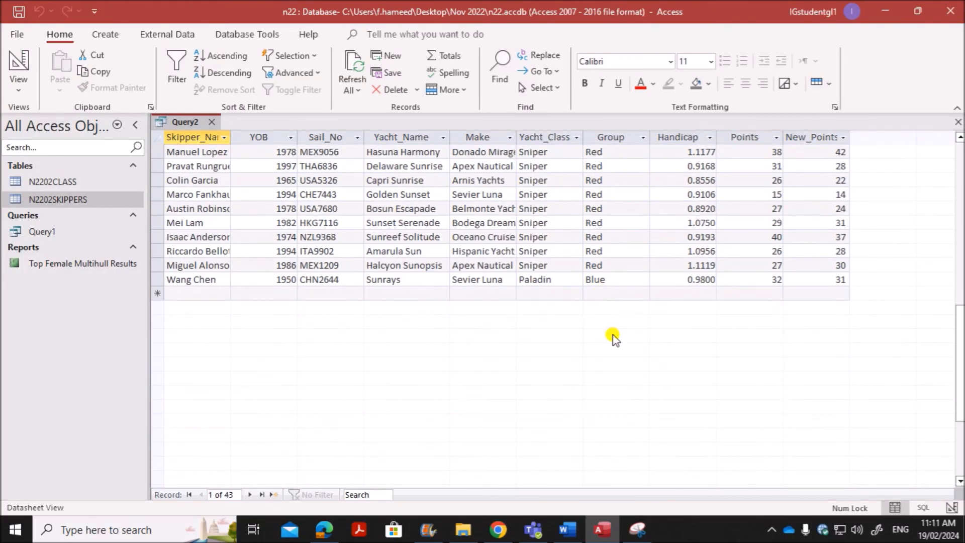
scroll(614, 338, "up", 11)
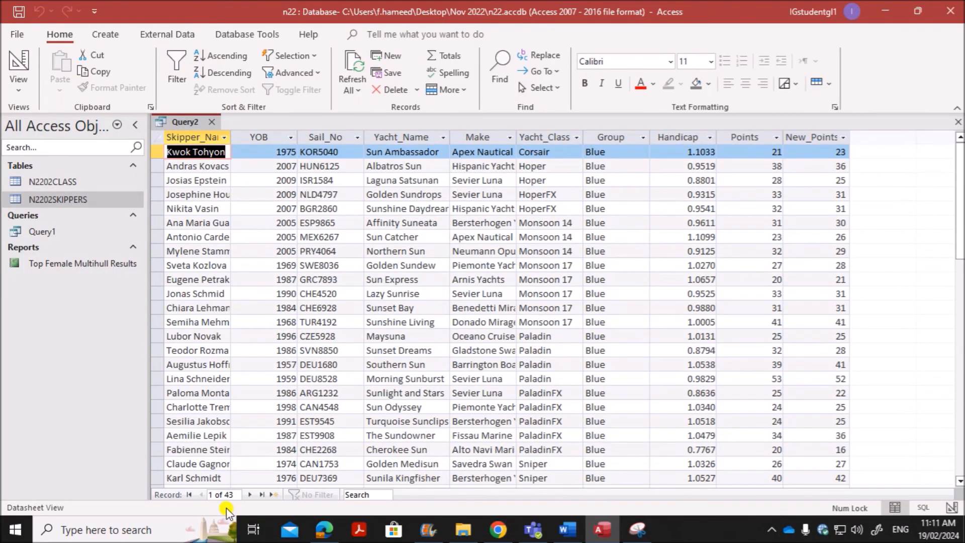
Step: Review the remaining question 15 requirements in the exam paper, return to Access, and save the query as Query2 and close it
left_click(324, 529)
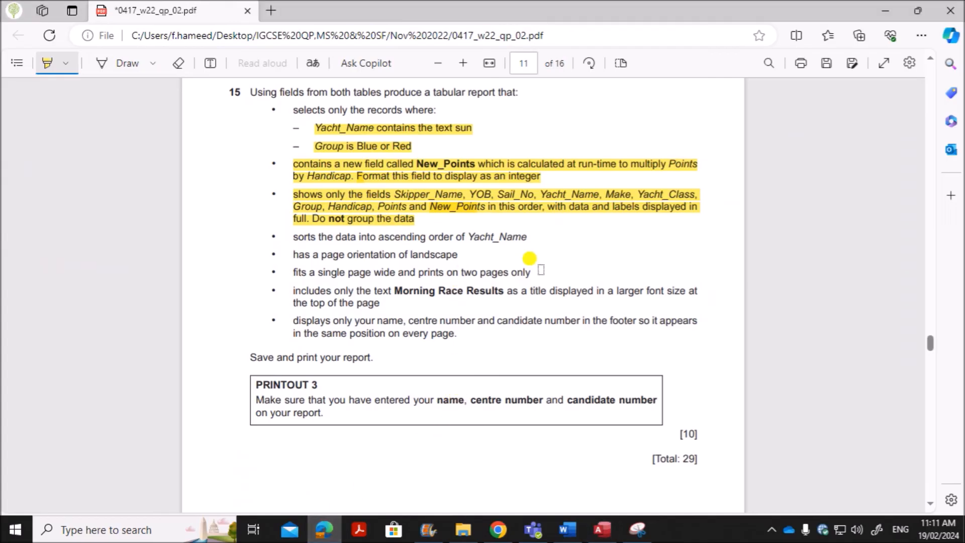
scroll(538, 301, "up", 2)
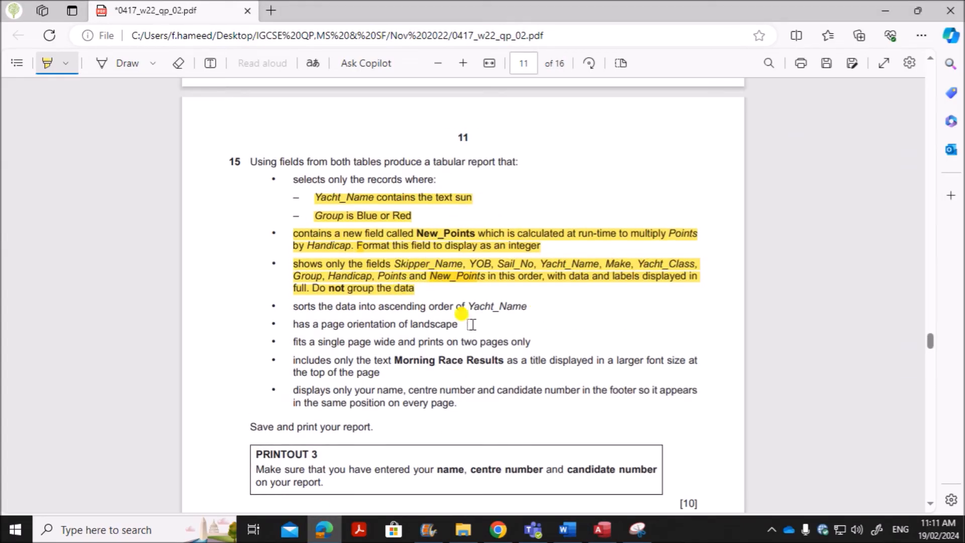
left_click(602, 530)
right_click(189, 122)
left_click(221, 128)
left_click(465, 210)
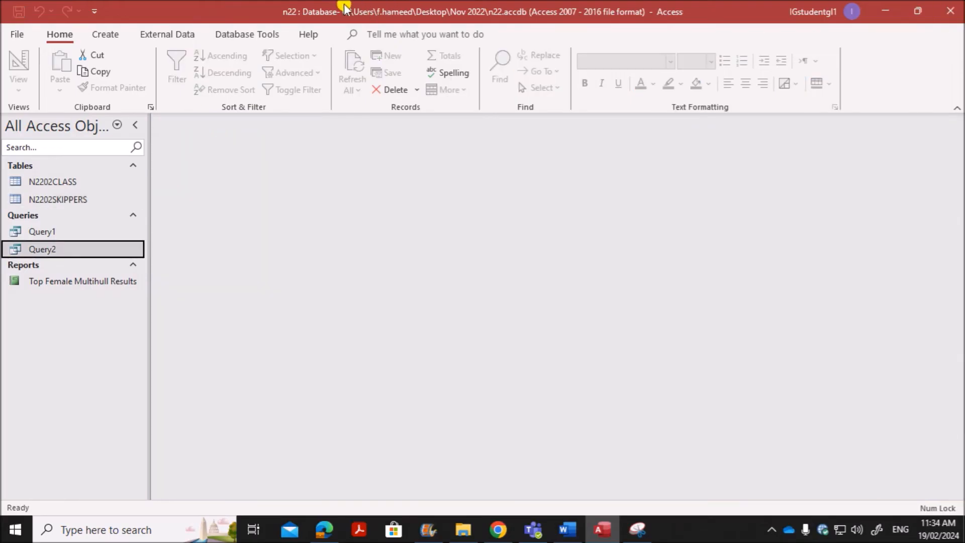
Step: Start a Report Wizard report based on Query2, include all its fields, and continue to the data view options
left_click(107, 35)
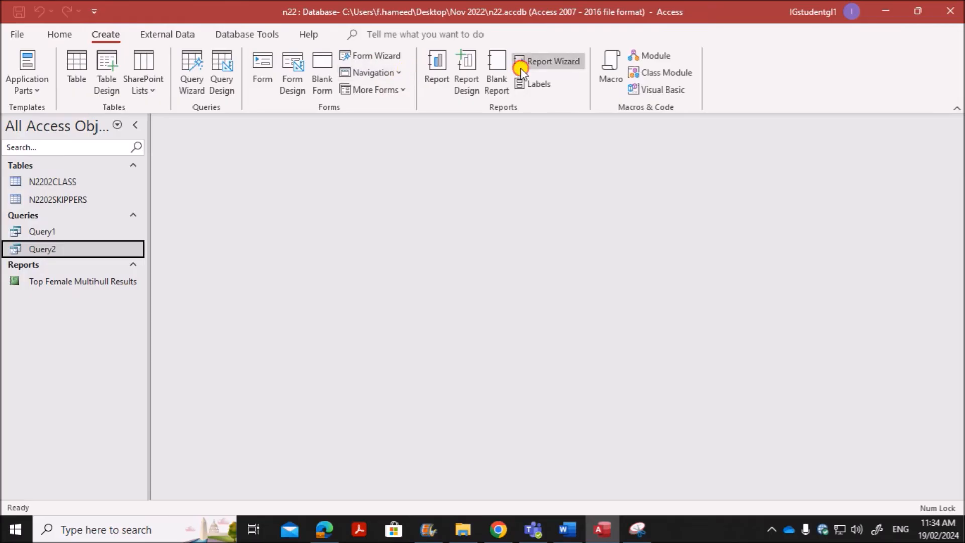
left_click(548, 61)
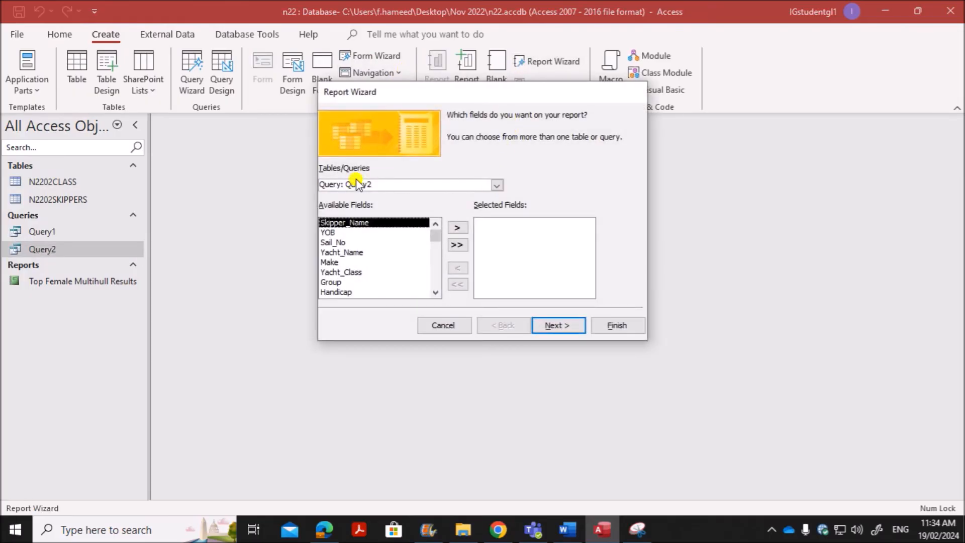
scroll(373, 290, "down", 1)
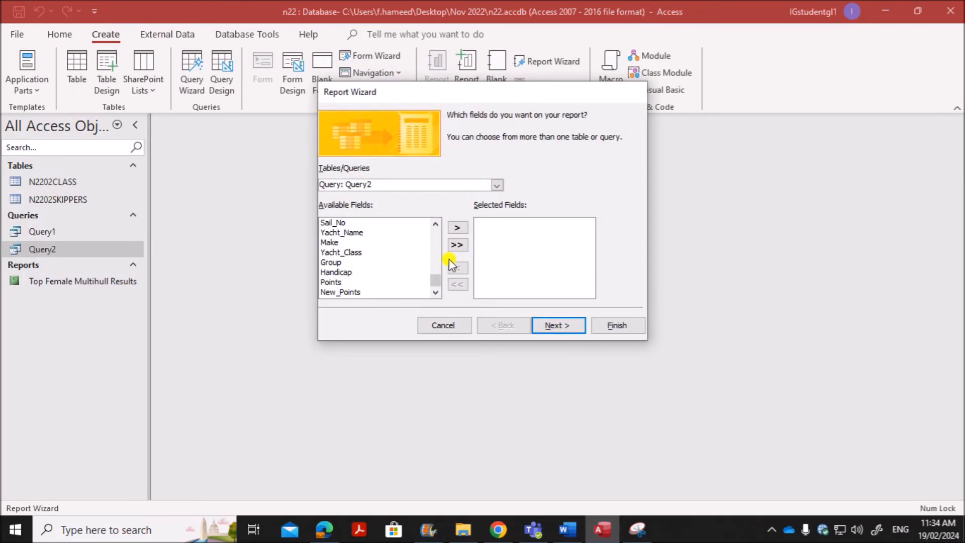
left_click(458, 245)
left_click(550, 326)
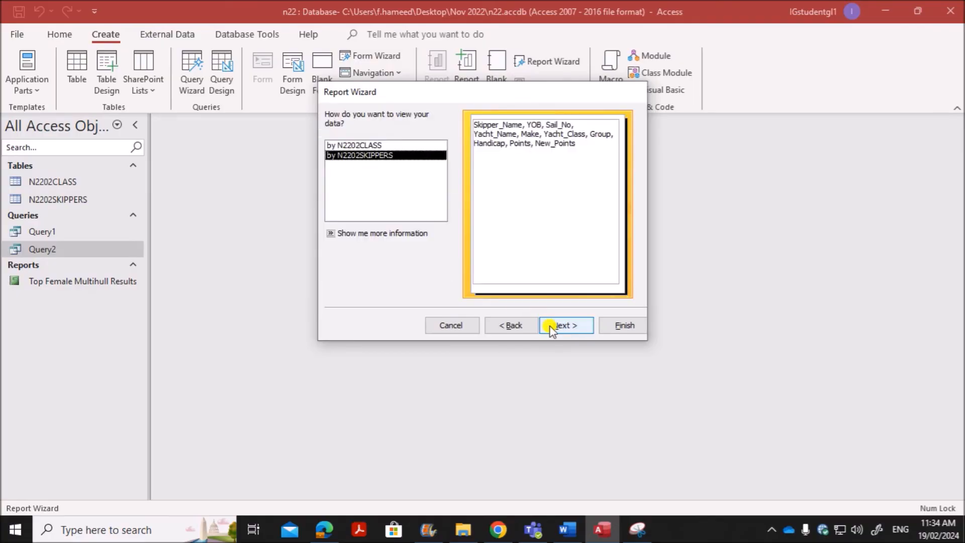
Step: Leave the report ungrouped and unsorted in the wizard, check the required orientation in the exam paper, and choose a tabular landscape layout
left_click(550, 325)
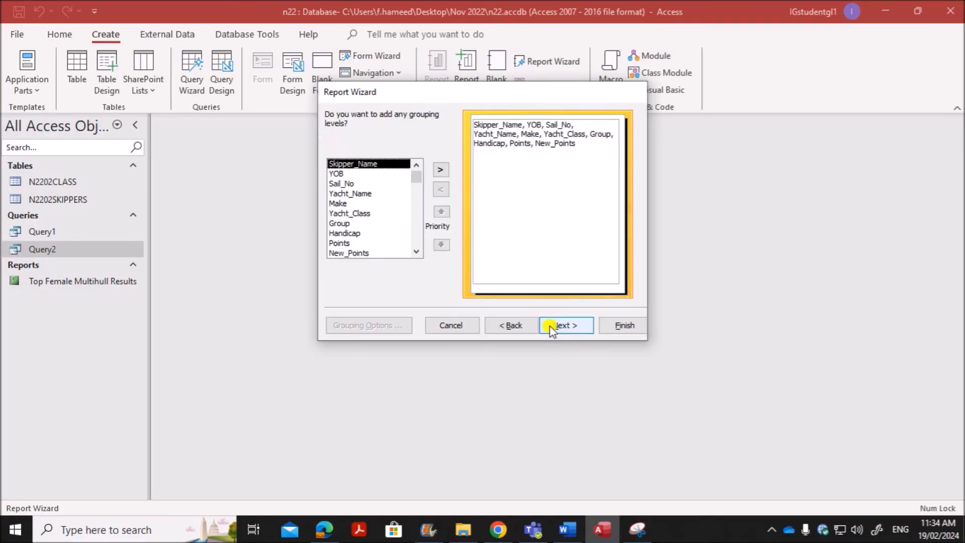
left_click(549, 326)
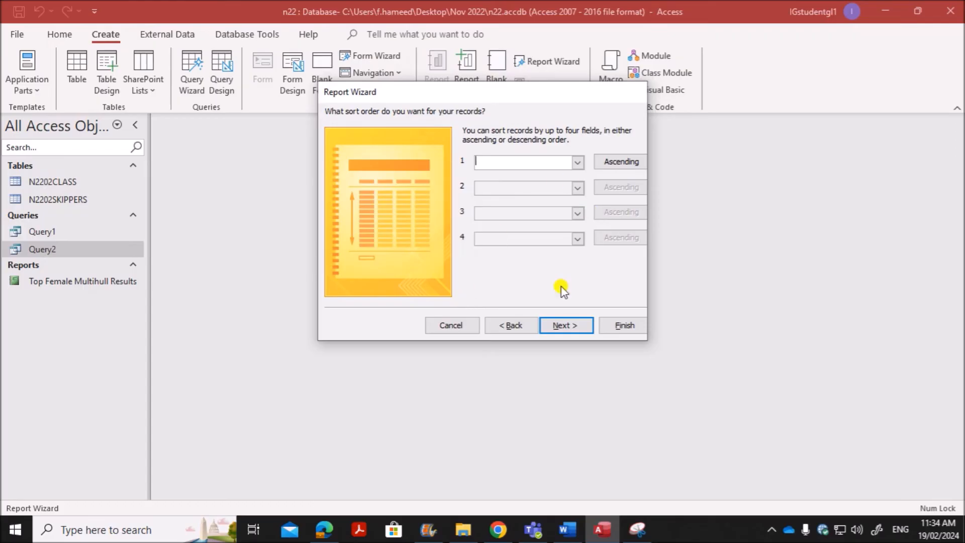
left_click(569, 326)
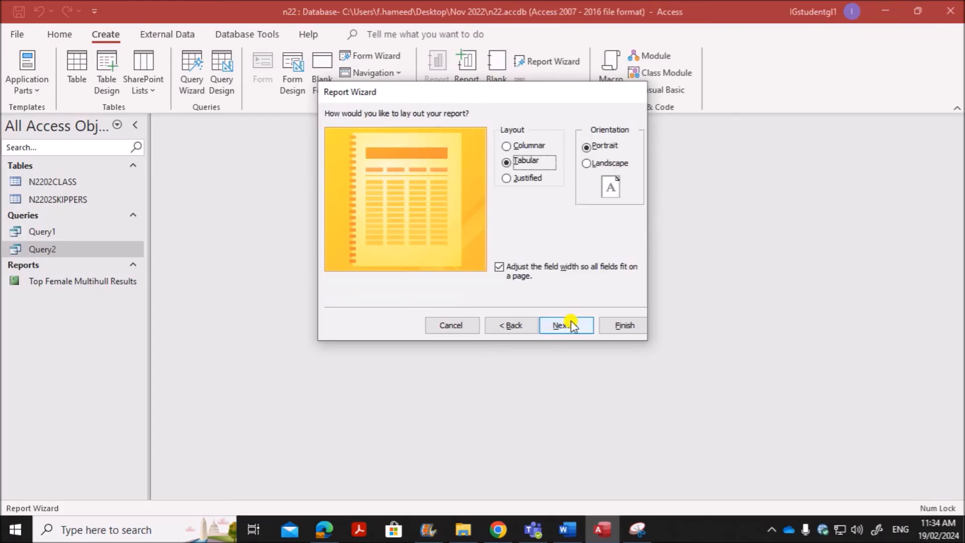
left_click(324, 529)
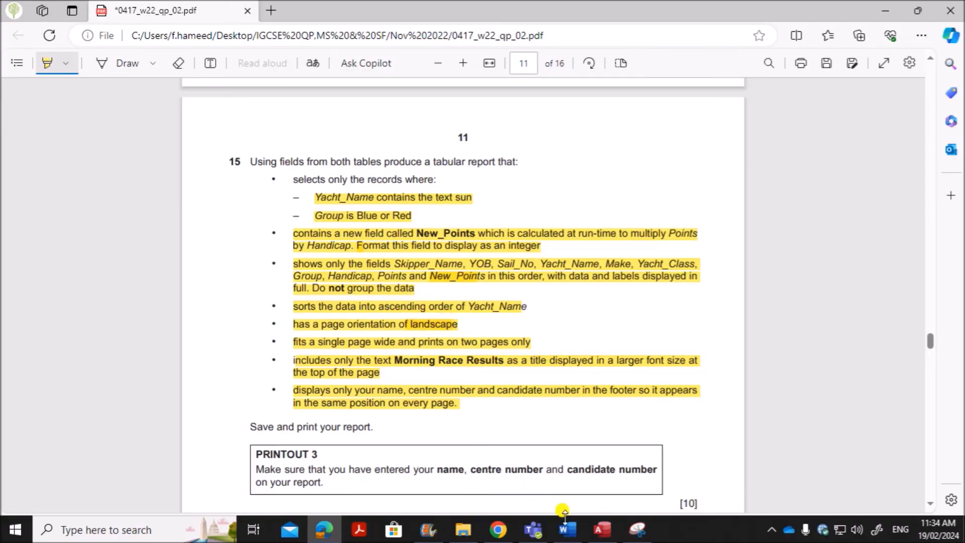
mouse_move(598, 537)
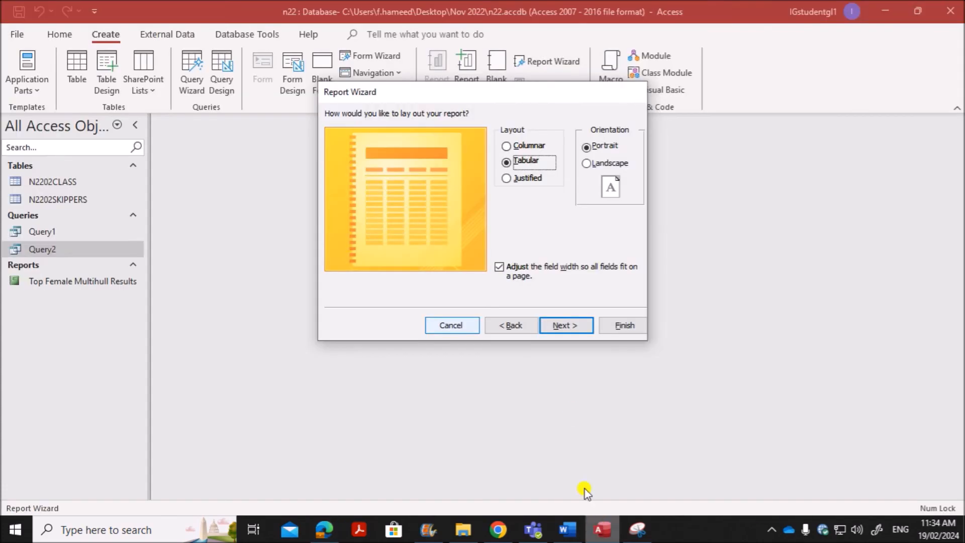
left_click(615, 164)
left_click(568, 327)
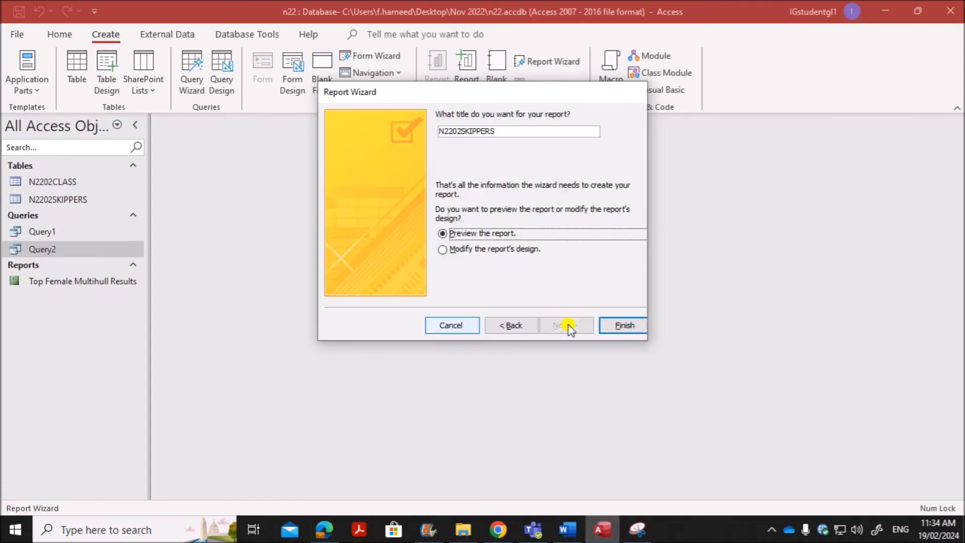
Step: Check the required title in the exam paper, title the report Morning Race Results, and finish the wizard with a preview
double_click(513, 130)
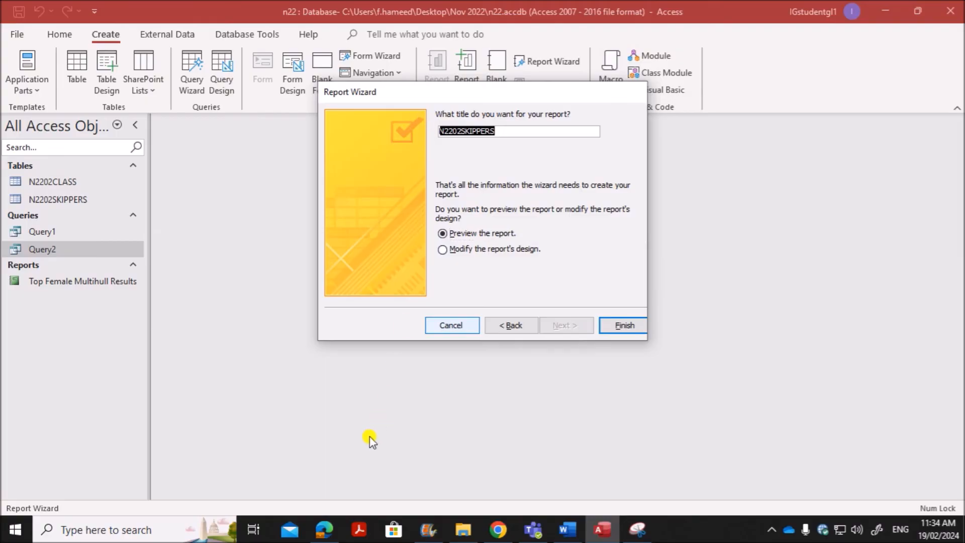
left_click(324, 527)
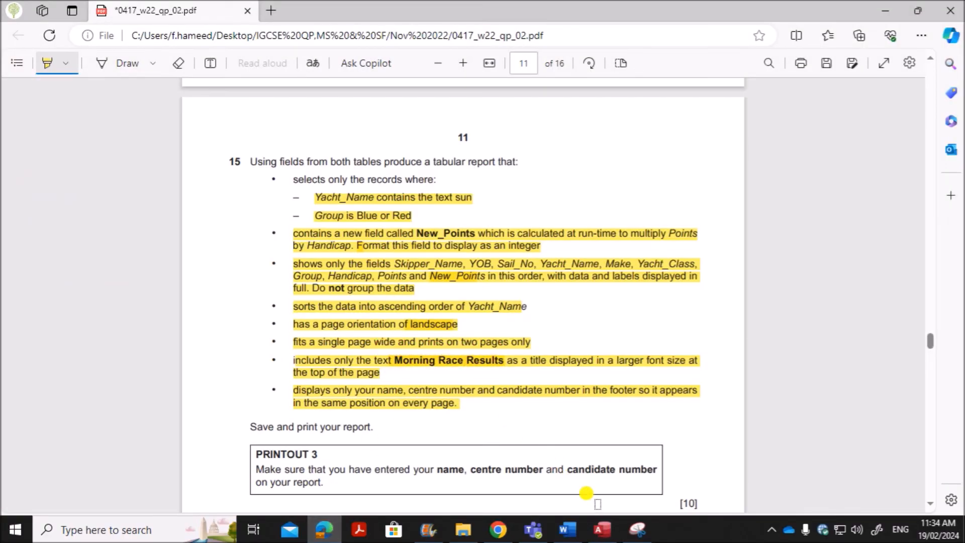
left_click(603, 529)
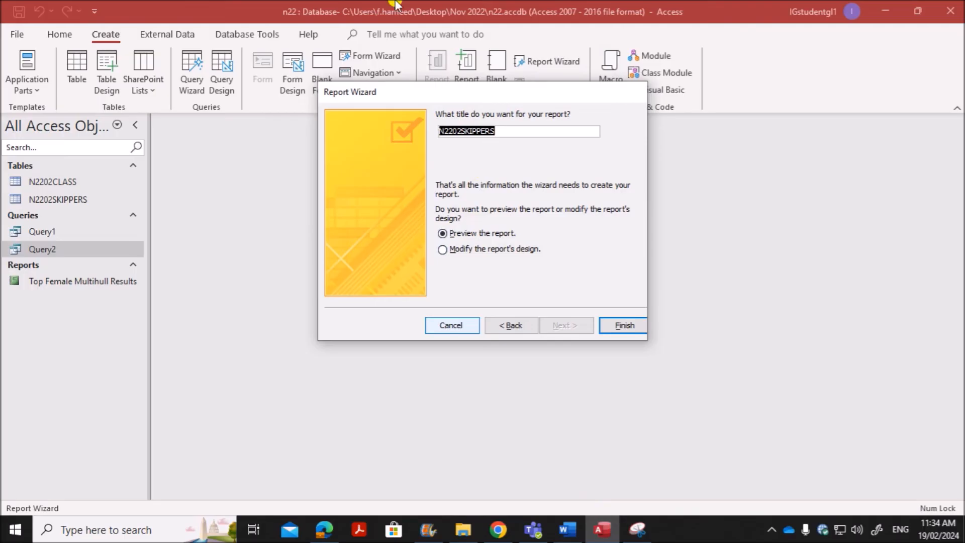
type("Morning Race Results")
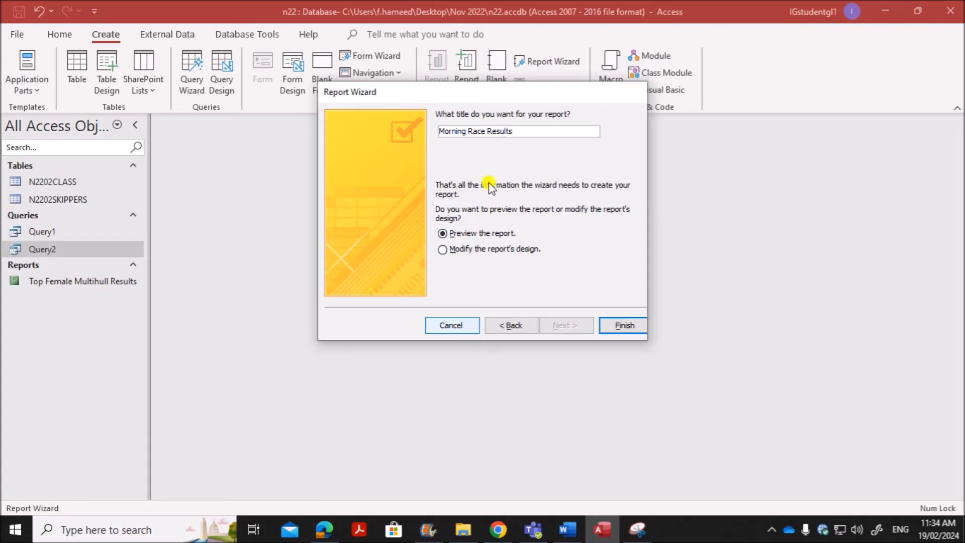
left_click(602, 325)
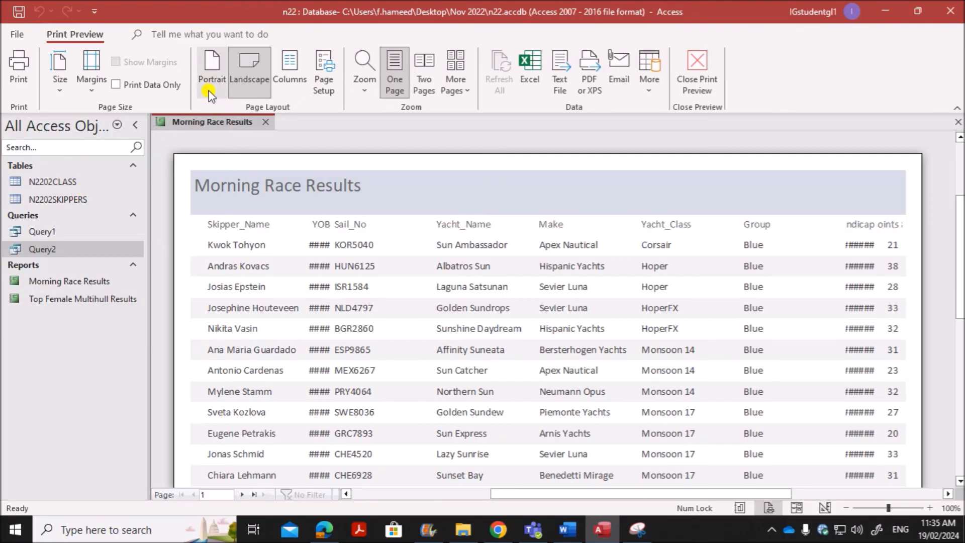
Step: Open the report in Design View, highlight the ascending Yacht_Name sort requirement in the exam paper, and return to Access
right_click(208, 119)
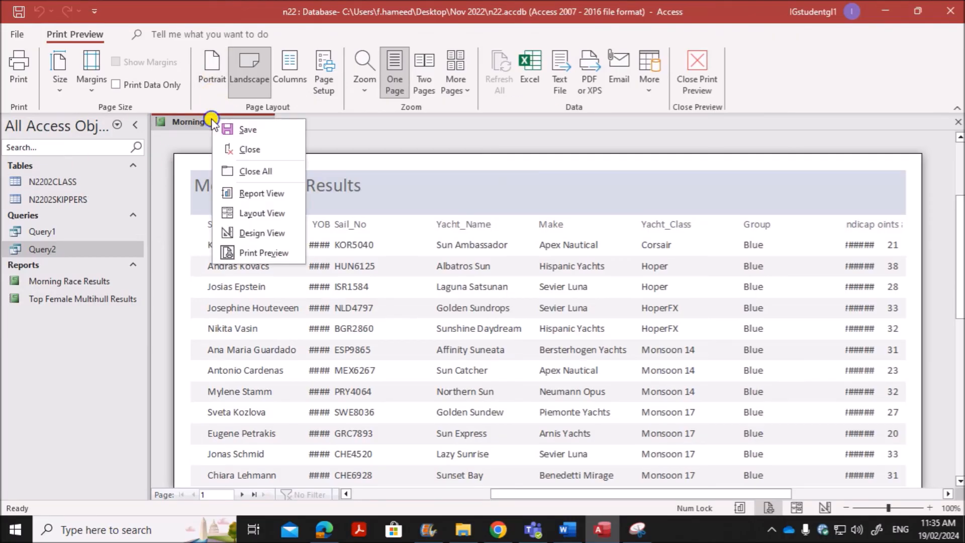
left_click(257, 233)
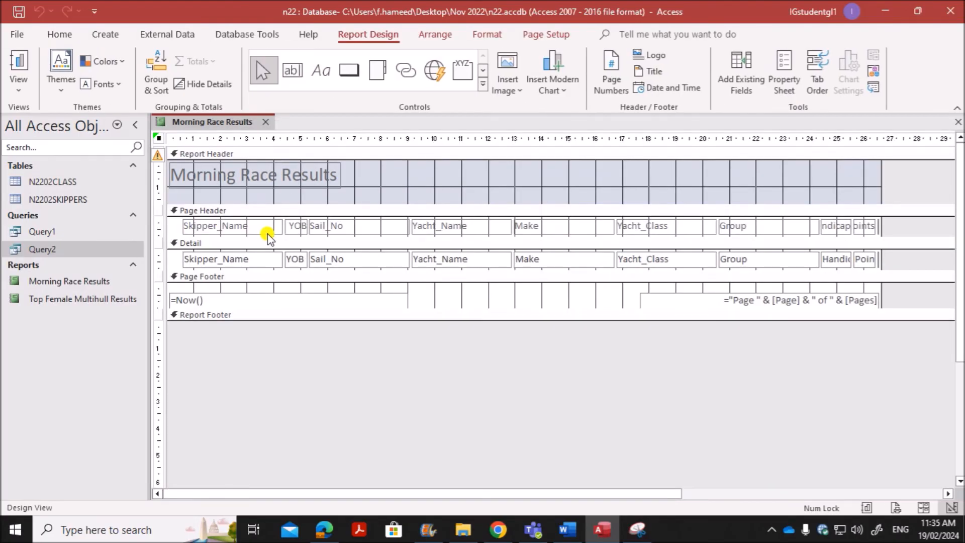
left_click(324, 529)
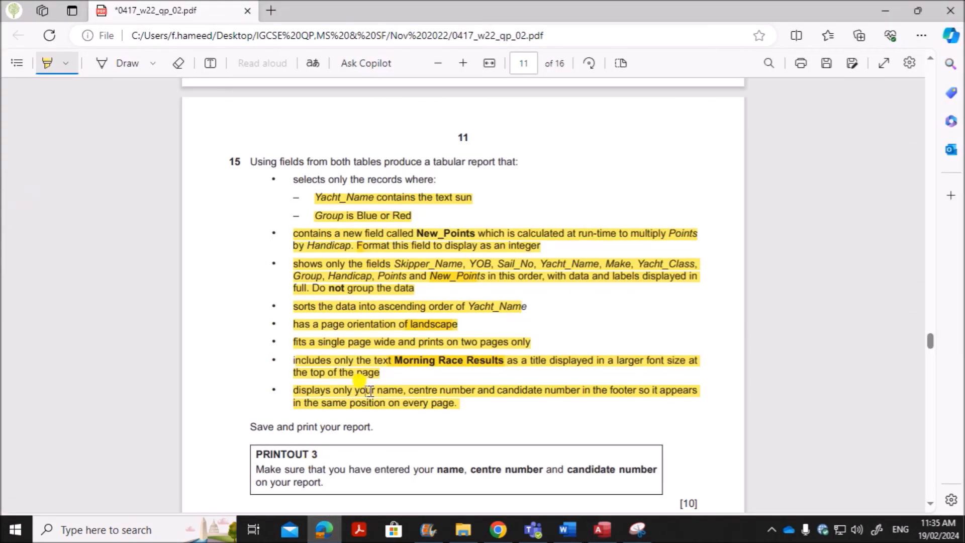
left_click(375, 324)
left_click(344, 305)
left_click(381, 306)
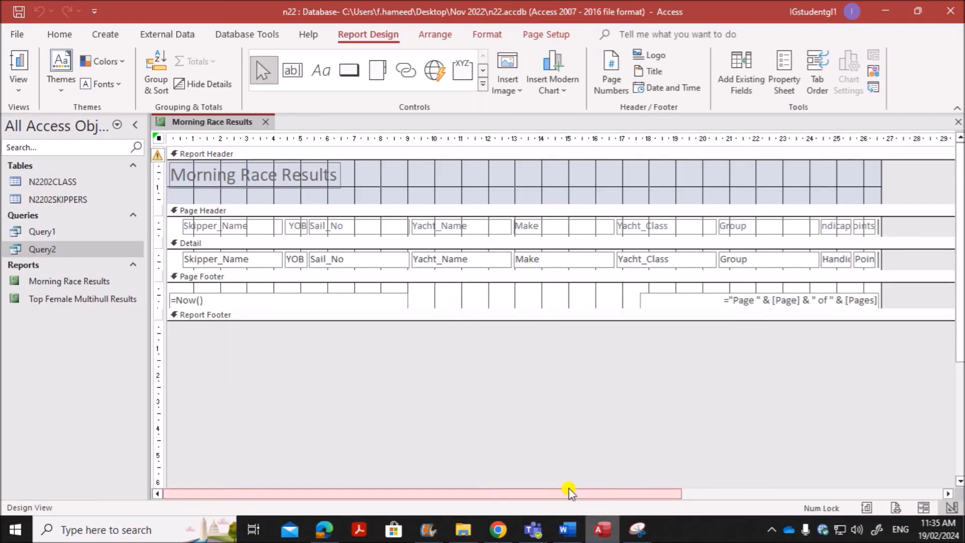
left_click(601, 529)
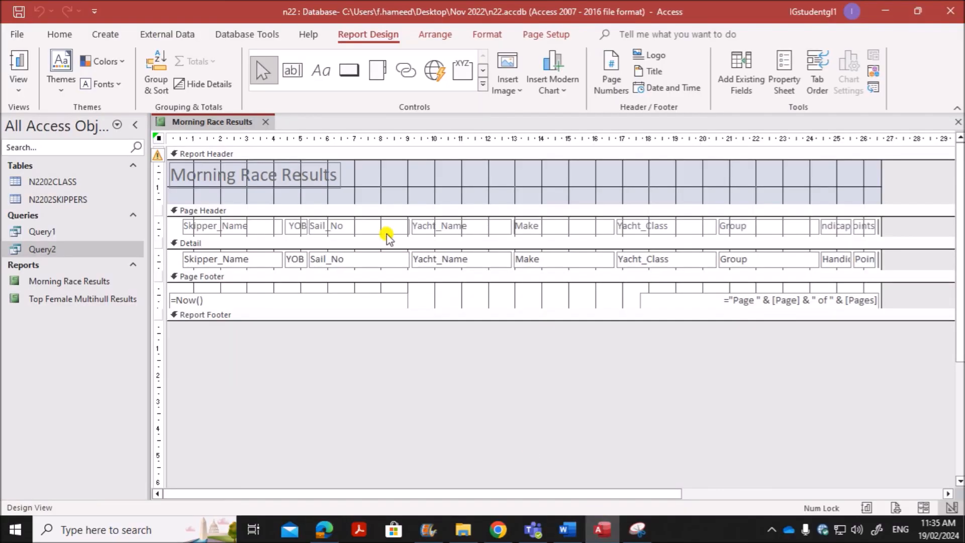
Step: Sort the report by Yacht_Name with A on top and close the grouping and sorting settings
left_click(156, 76)
left_click(583, 456)
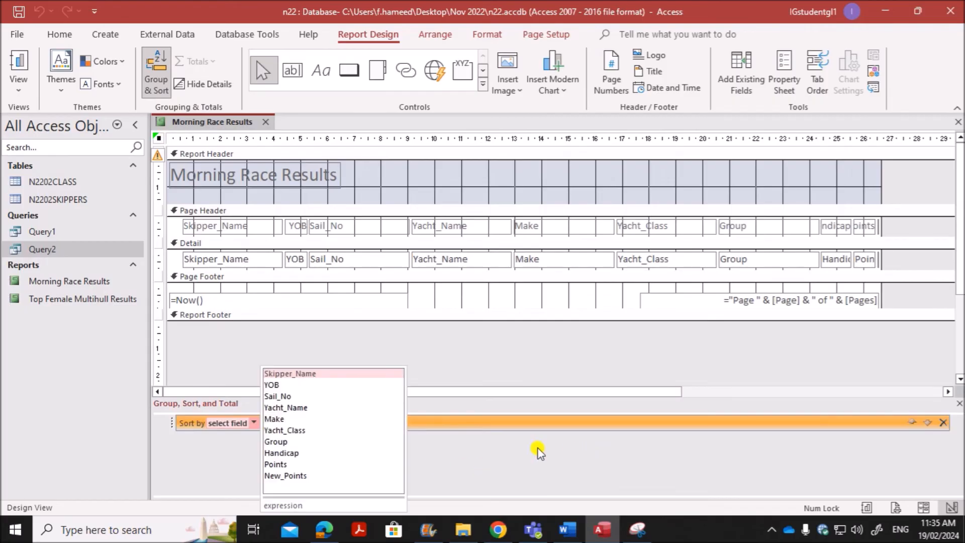
left_click(301, 410)
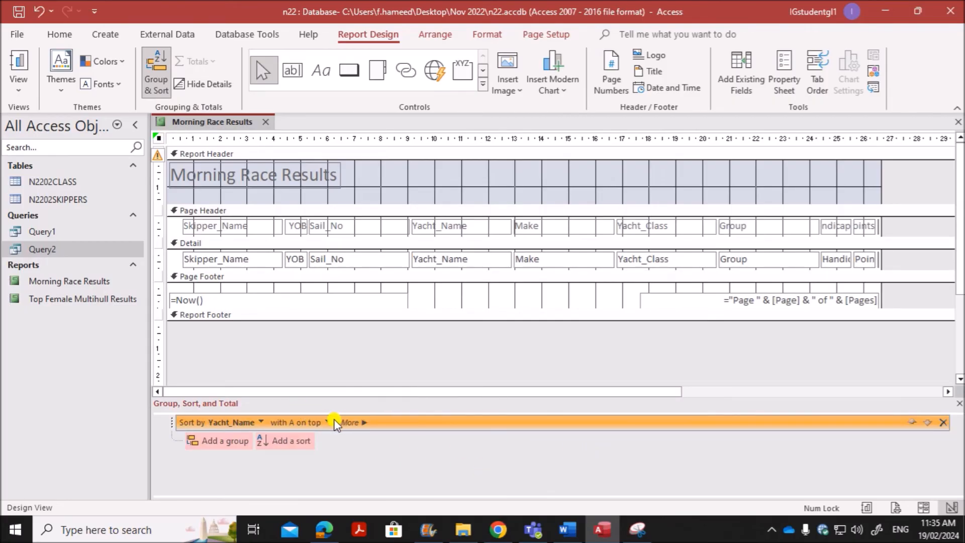
left_click(327, 422)
left_click(313, 434)
left_click(959, 404)
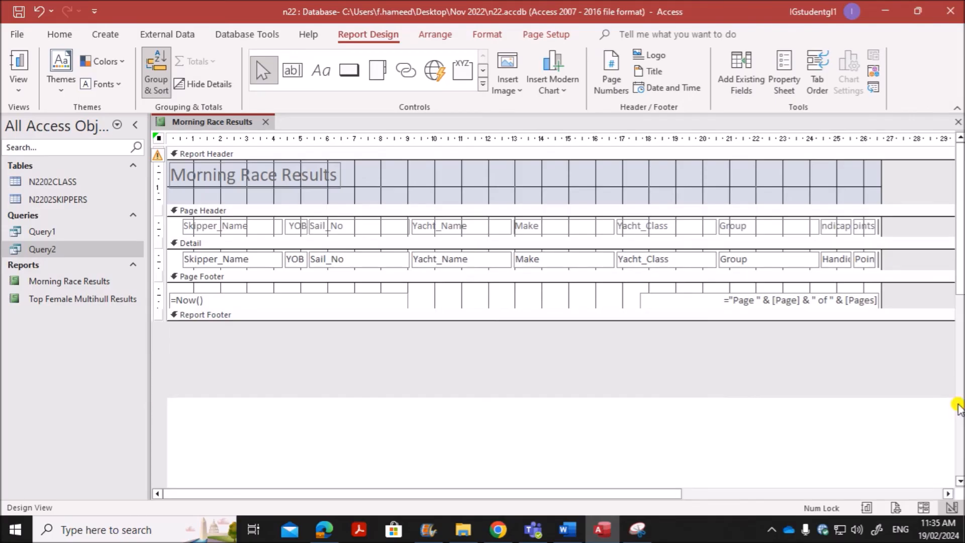
Step: In the exam paper, highlight the requirement for name, centre number and candidate number in the footer, and return to Access
left_click(324, 529)
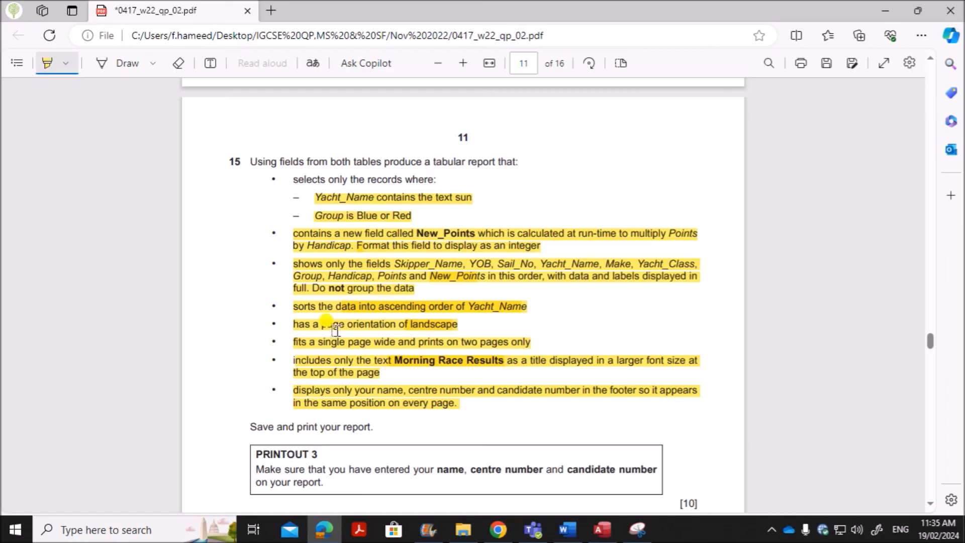
scroll(335, 330, "down", 1)
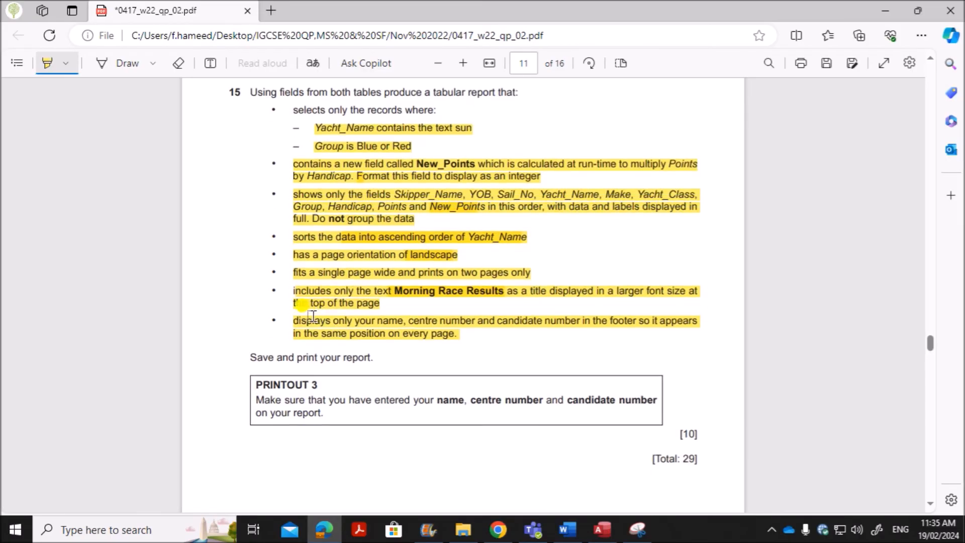
left_click_drag(296, 319, 459, 335)
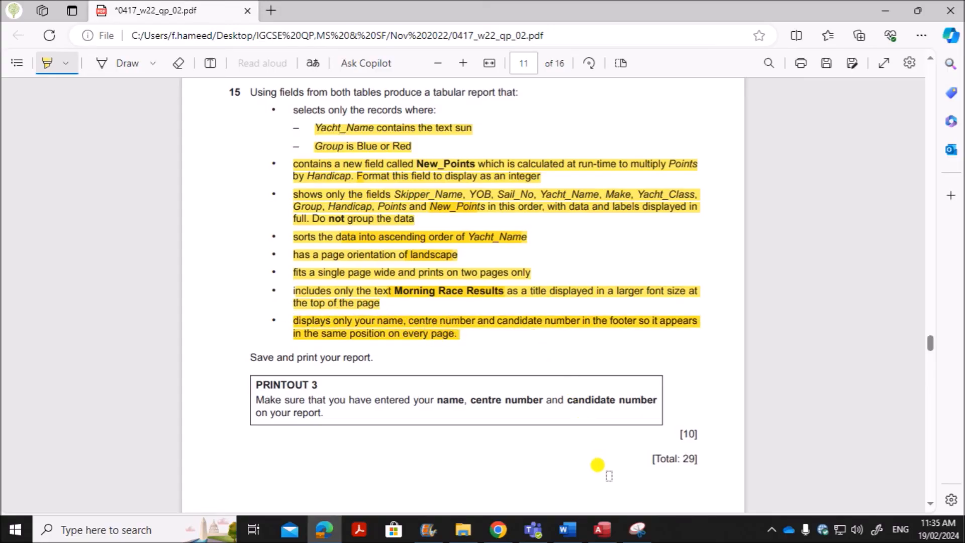
left_click(603, 529)
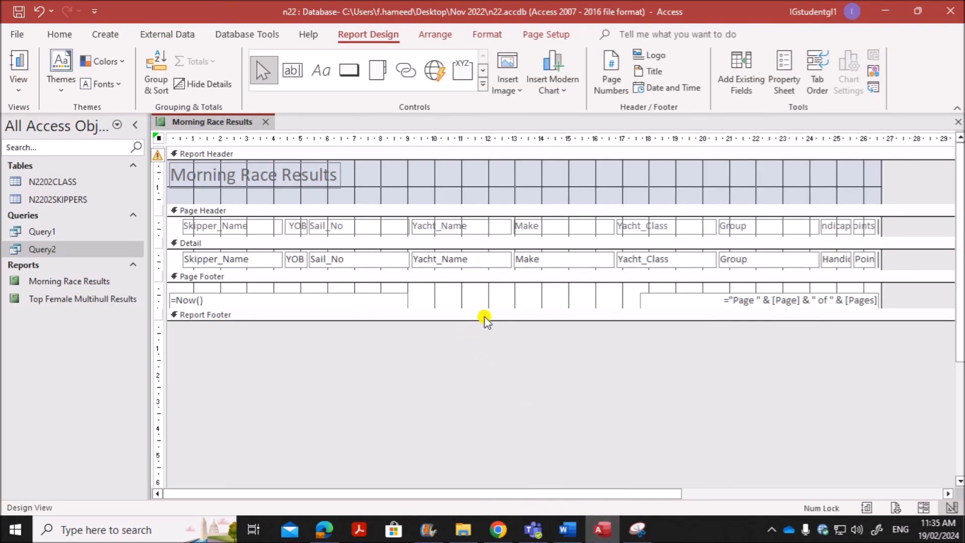
Step: Delete the date from the page footer and add a label there with the candidate's name, centre number and candidate number
left_click(393, 292)
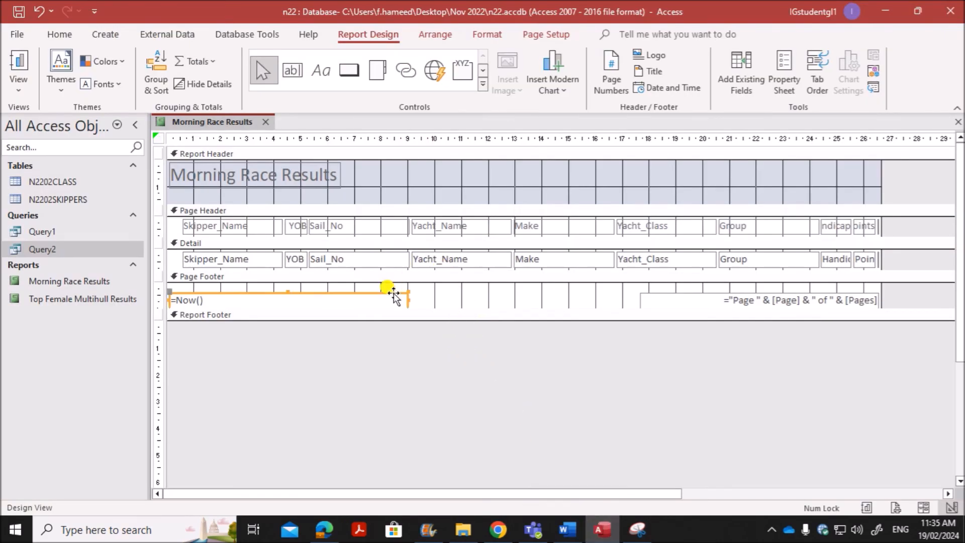
key("Delete")
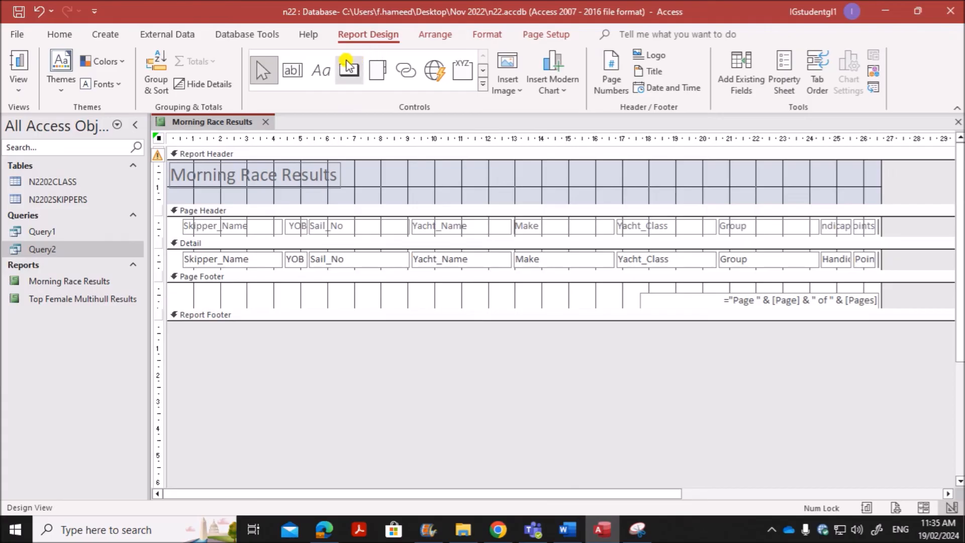
left_click(327, 68)
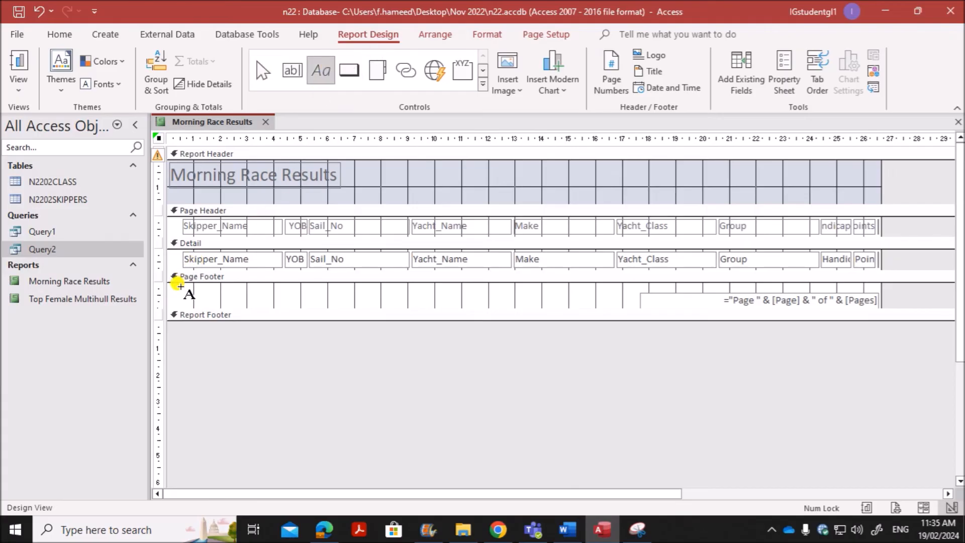
left_click_drag(181, 287, 359, 306)
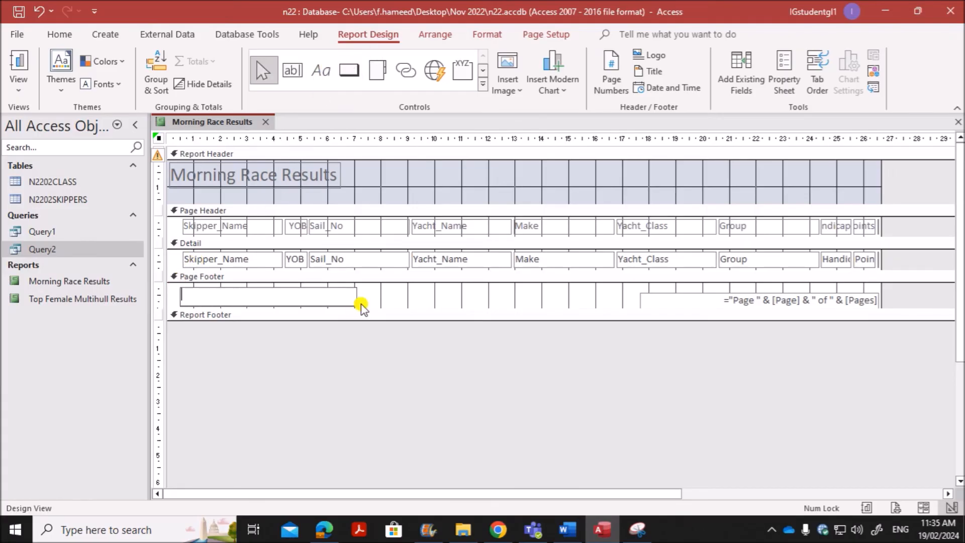
type("Name,ZZ123,1234")
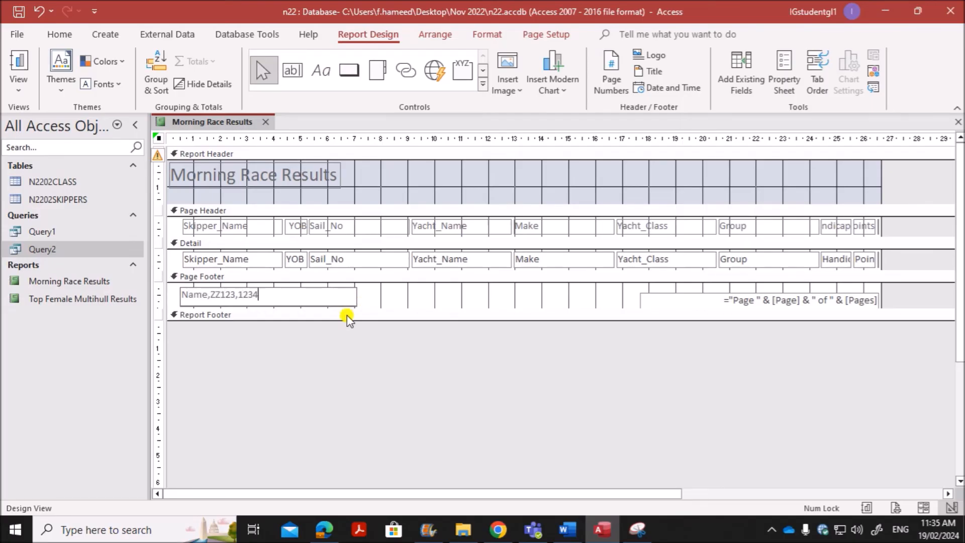
left_click(407, 301)
Step: In the exam paper, highlight the requirement that the report fits a single page wide and prints on two pages, and return to Access
left_click(329, 526)
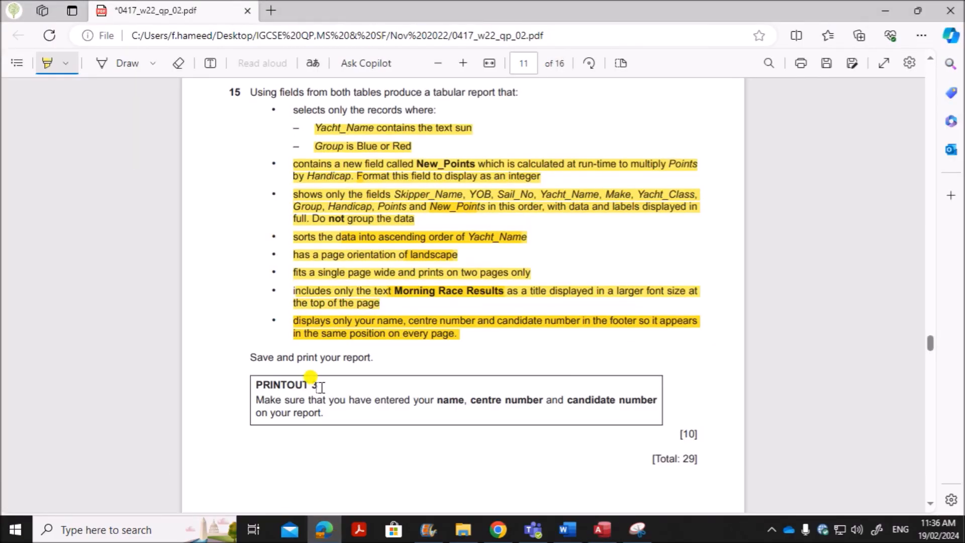
left_click(315, 272)
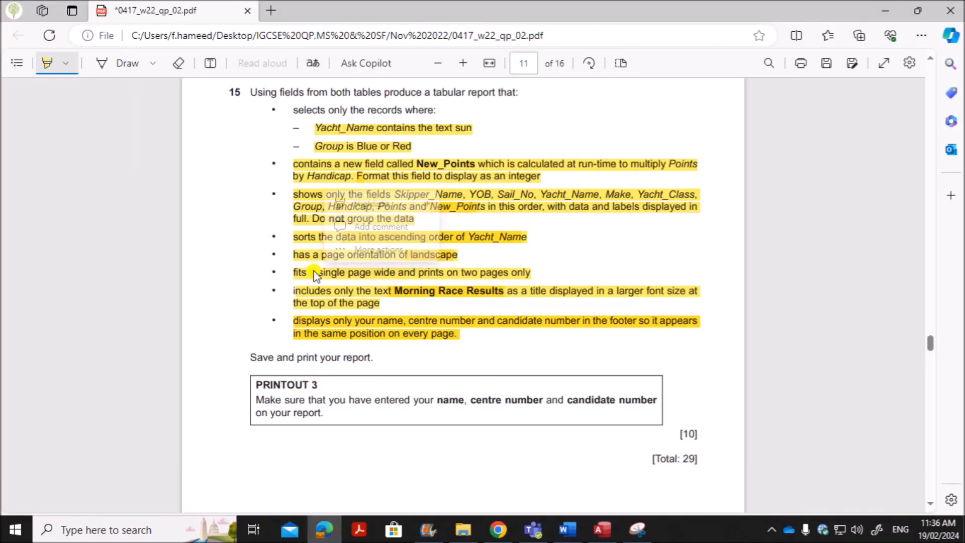
left_click(300, 269)
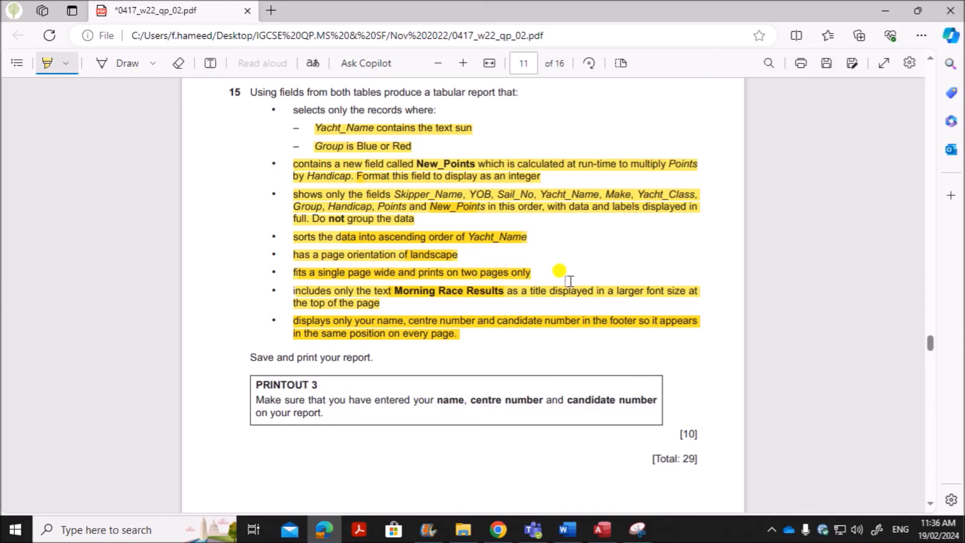
left_click(602, 529)
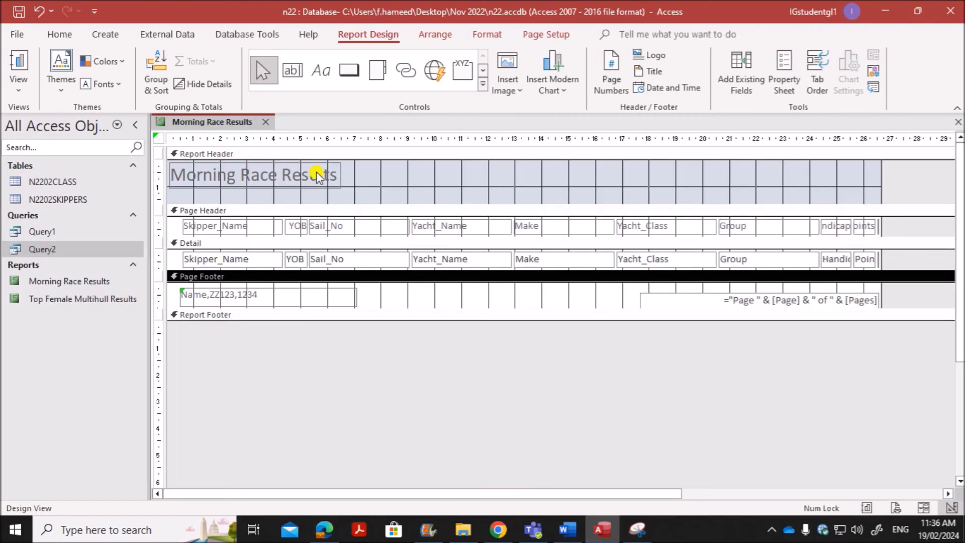
Step: Open the report in Layout View and examine the Handicap and Points headings against the exam paper's requirements
right_click(245, 125)
left_click(277, 217)
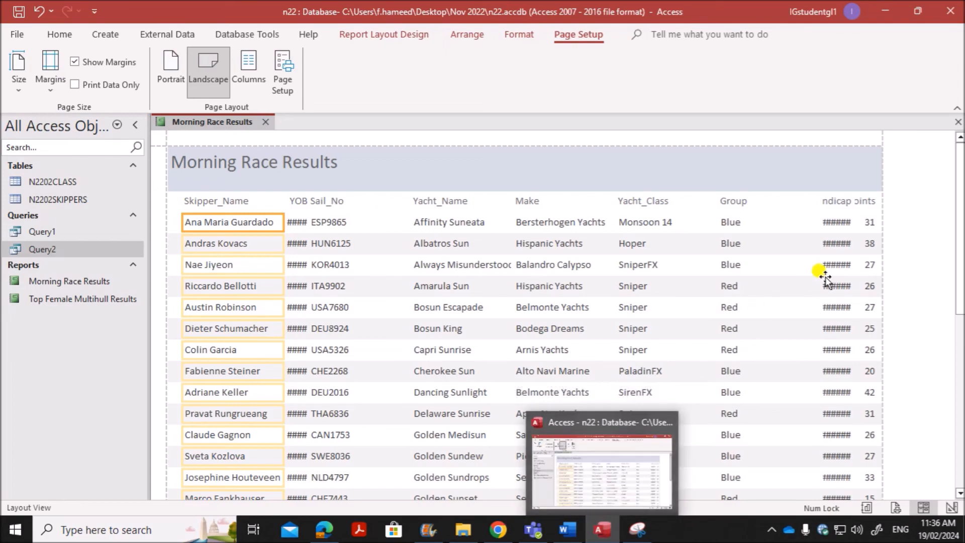
left_click(846, 201)
left_click(861, 201)
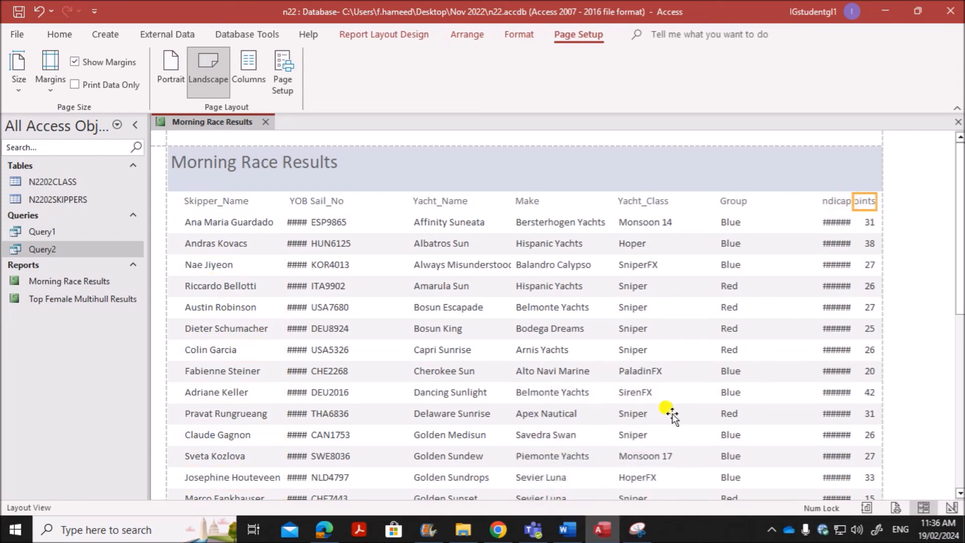
left_click(598, 533)
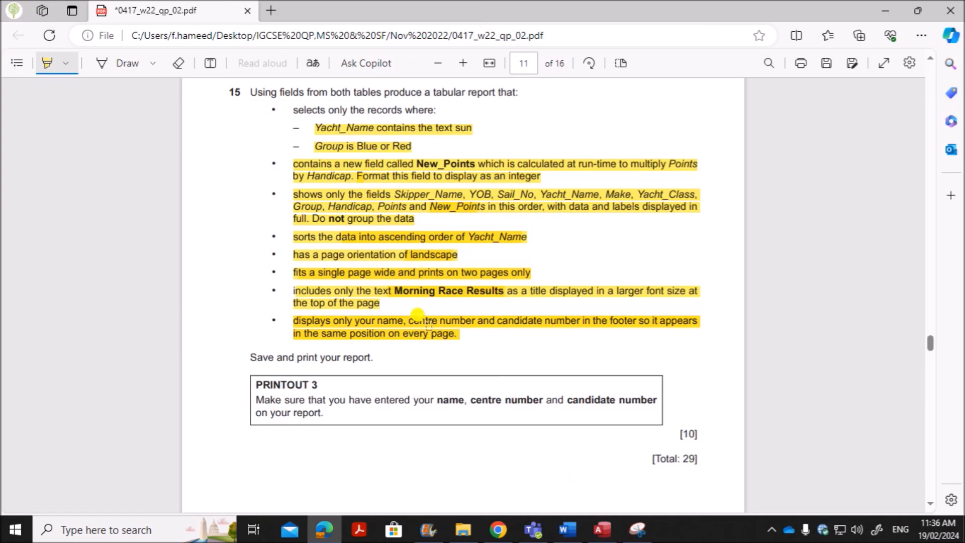
Step: Return to Access, open the report in Design View and widen the New_Points heading label and its data field in the Detail section
left_click(599, 532)
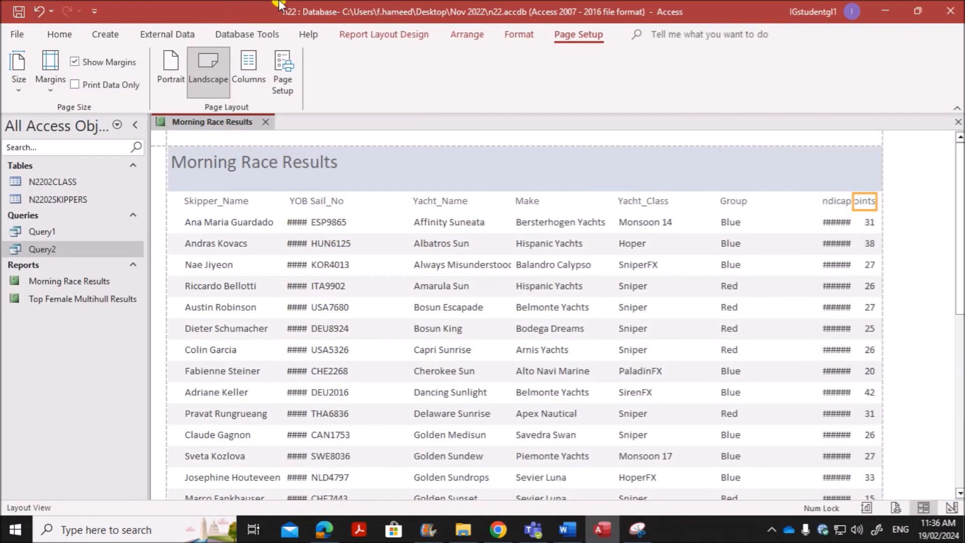
right_click(222, 131)
left_click(262, 239)
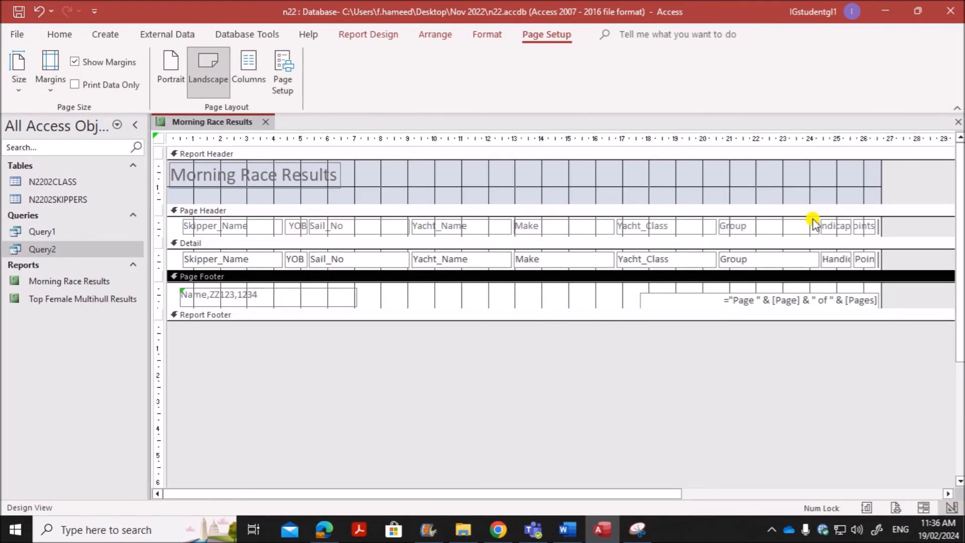
left_click(878, 227)
mouse_move(883, 228)
left_mouse_down()
mouse_move(896, 226)
mouse_move(889, 229)
left_mouse_up()
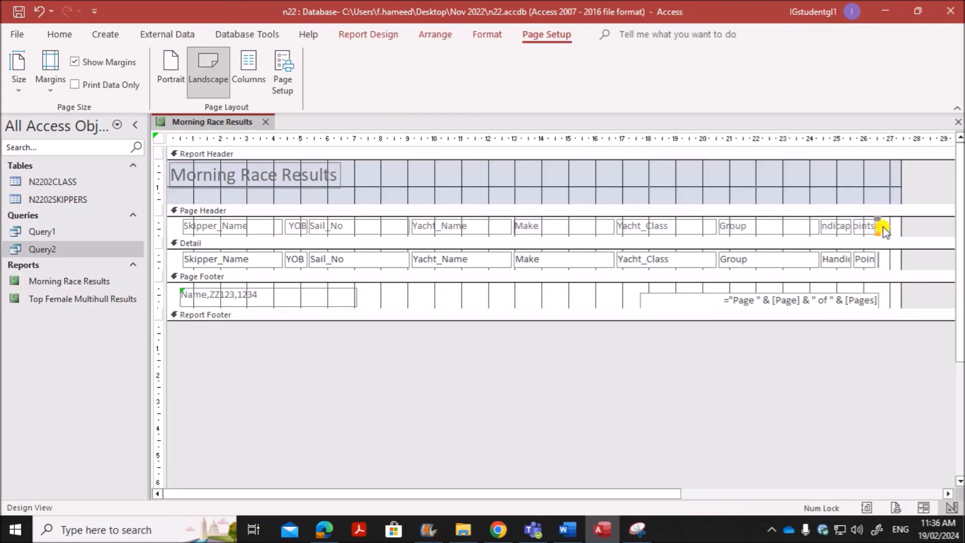
left_click_drag(878, 225, 900, 225)
left_click(881, 259)
left_click_drag(895, 259, 900, 259)
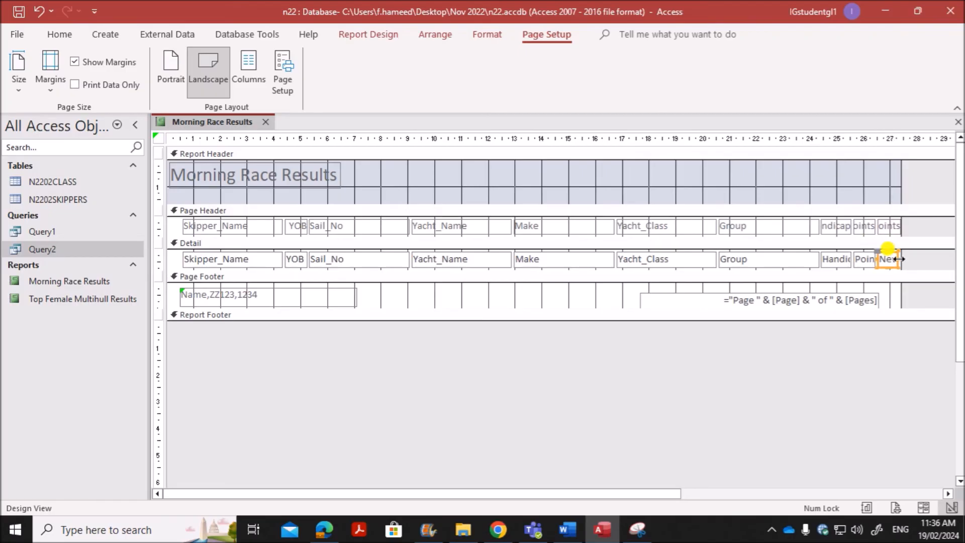
Step: Switch the report to Layout View and move the Skipper_Name heading and data to the page's left margin, checking the names down the report
right_click(225, 126)
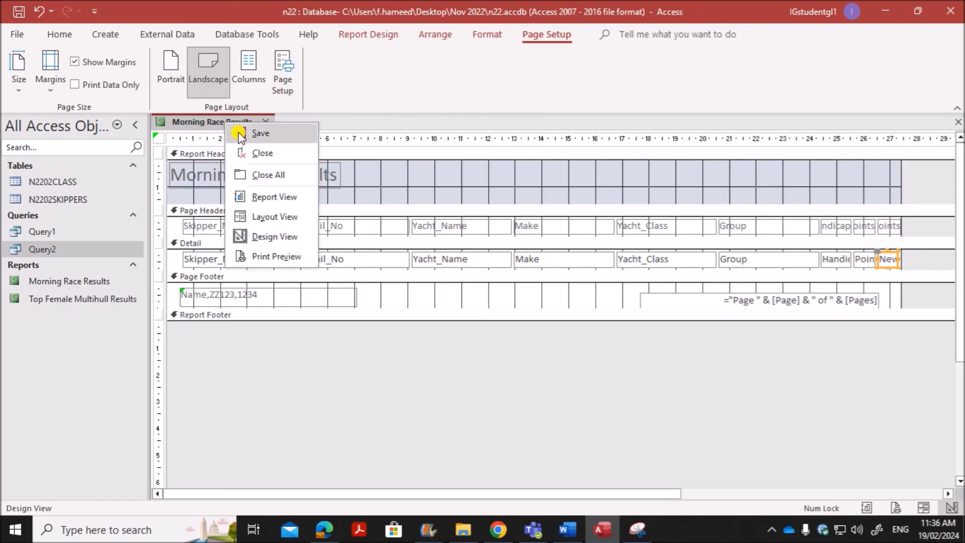
left_click(283, 216)
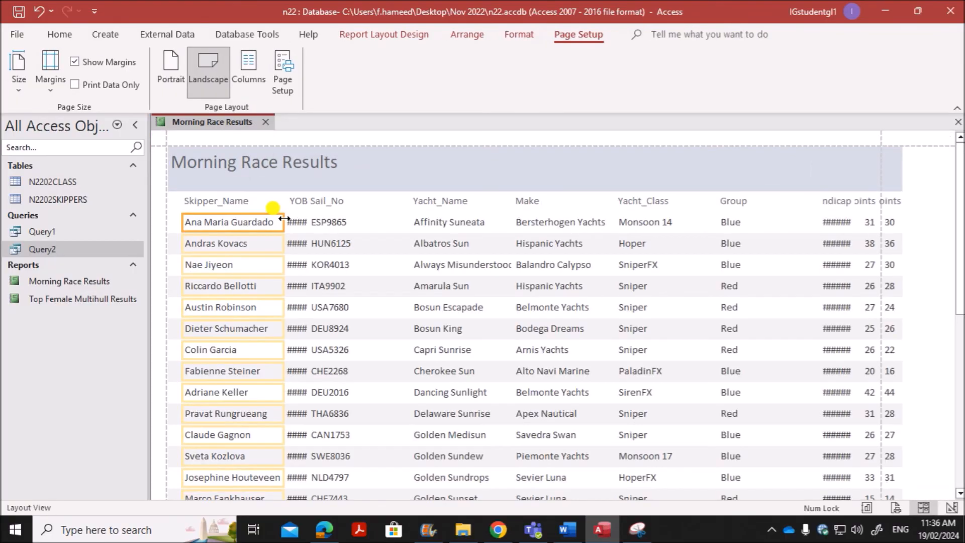
left_click(216, 201)
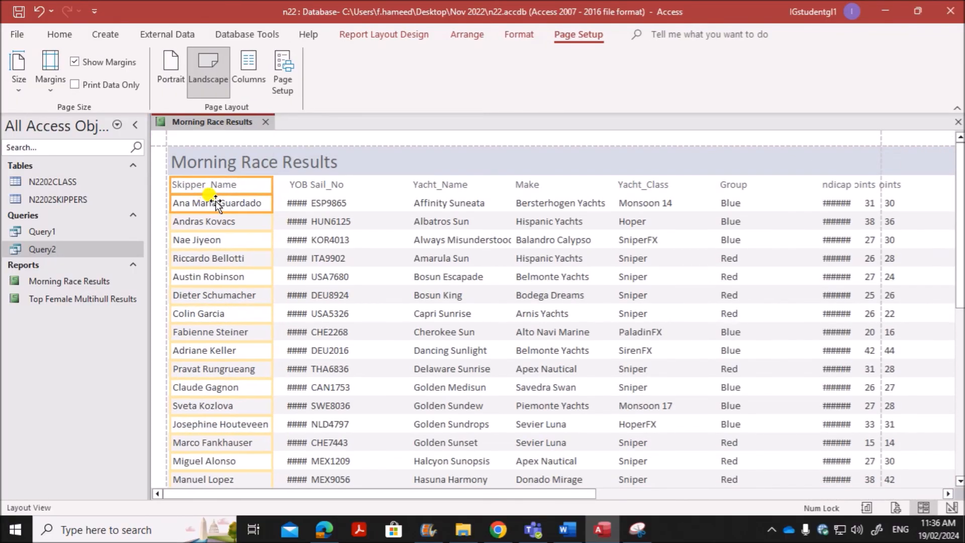
scroll(216, 272, "down", 7)
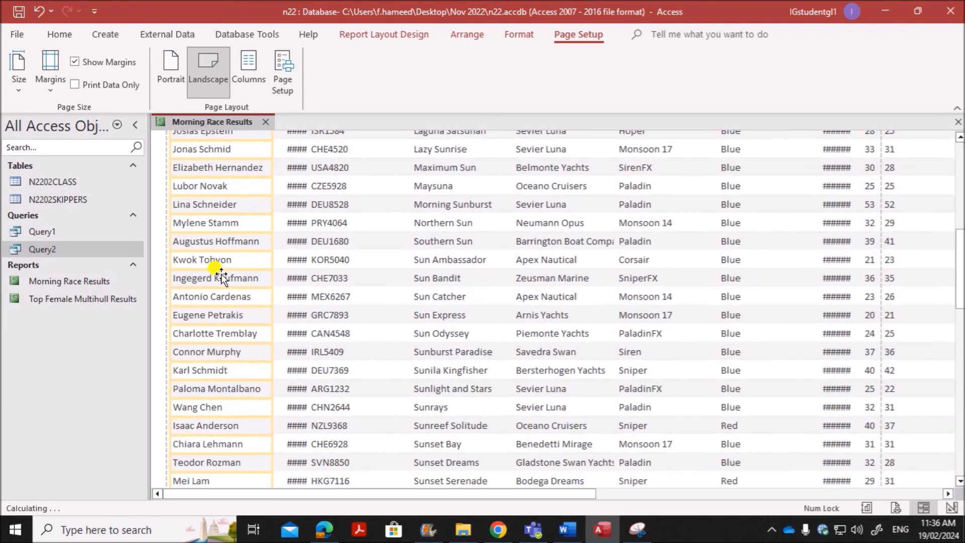
scroll(401, 302, "down", 3)
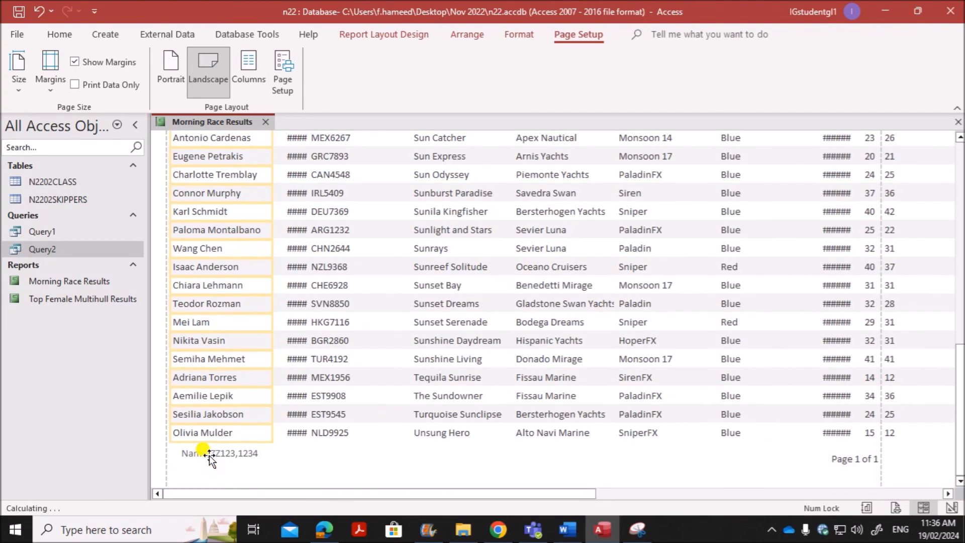
scroll(232, 448, "up", 7)
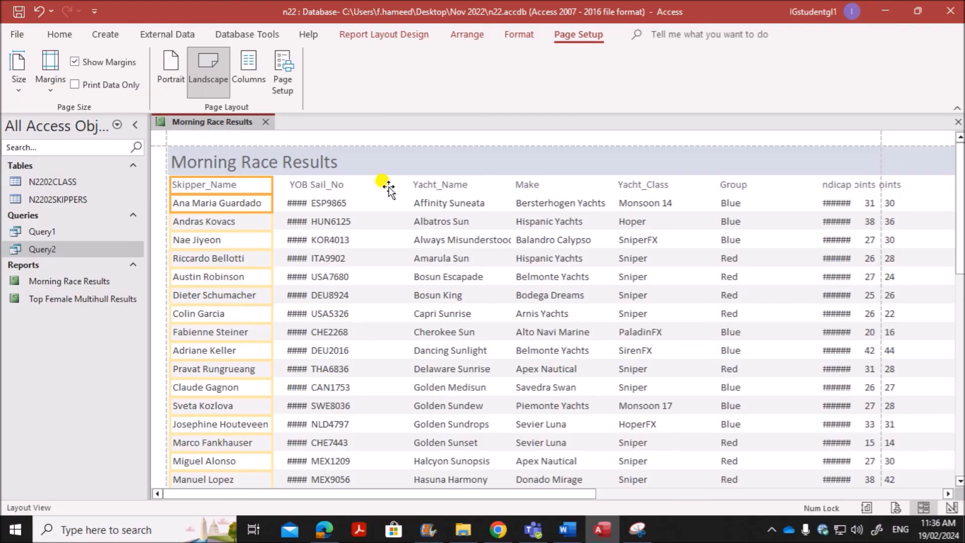
Step: Widen the YOB column so the years display in full, and narrow the Sail_No column to fit its data
left_click(294, 186)
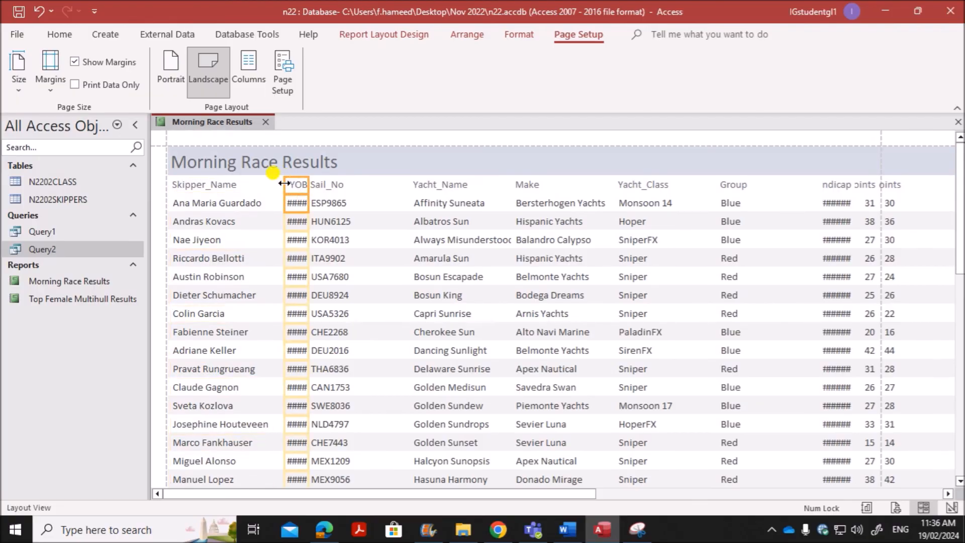
left_click_drag(284, 184, 277, 184)
left_click(344, 185)
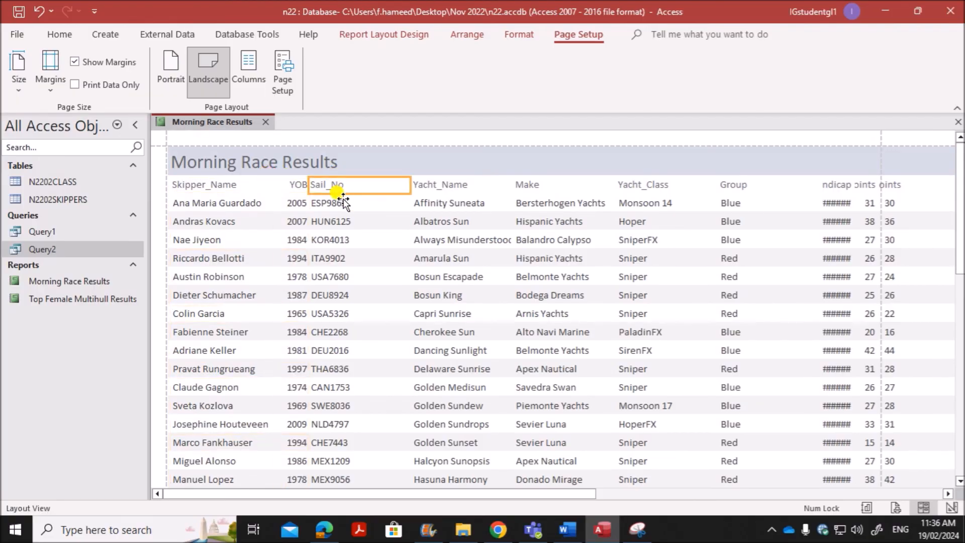
left_click_drag(411, 181, 360, 185)
Step: Move the Yacht_Name heading and data beside Sail_No and widen the column until the longest yacht name displays in full
left_click(438, 184)
left_click(448, 204)
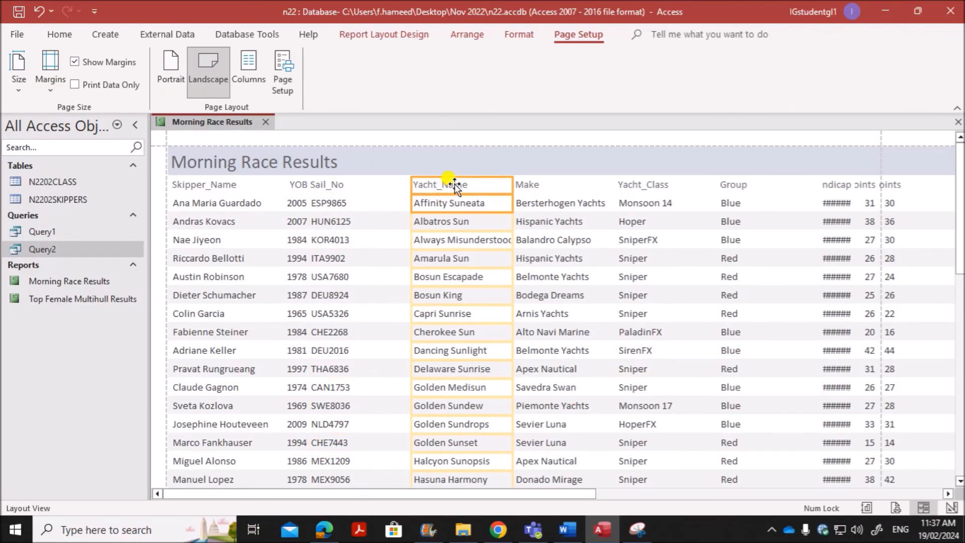
left_click_drag(393, 182, 388, 181)
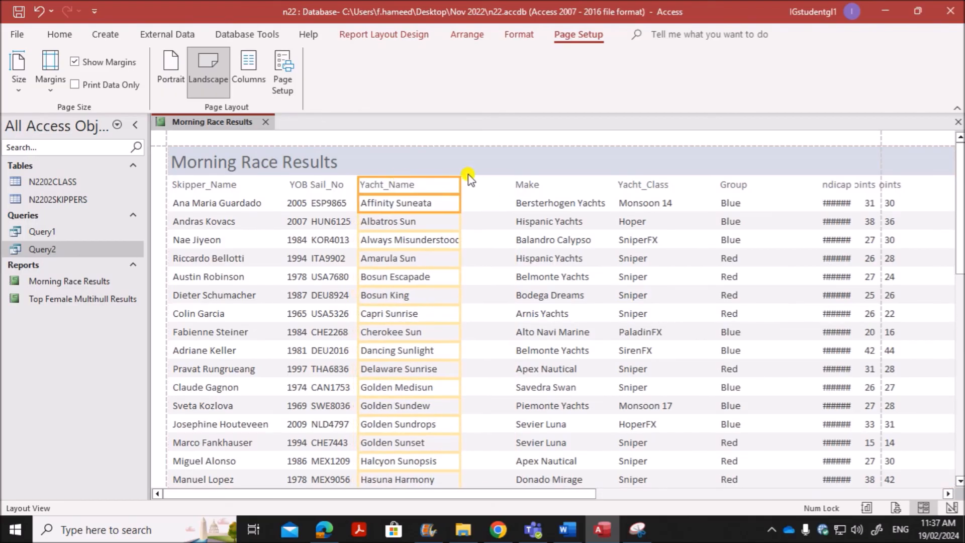
left_click_drag(462, 186, 470, 187)
scroll(445, 283, "down", 3)
scroll(449, 287, "down", 10)
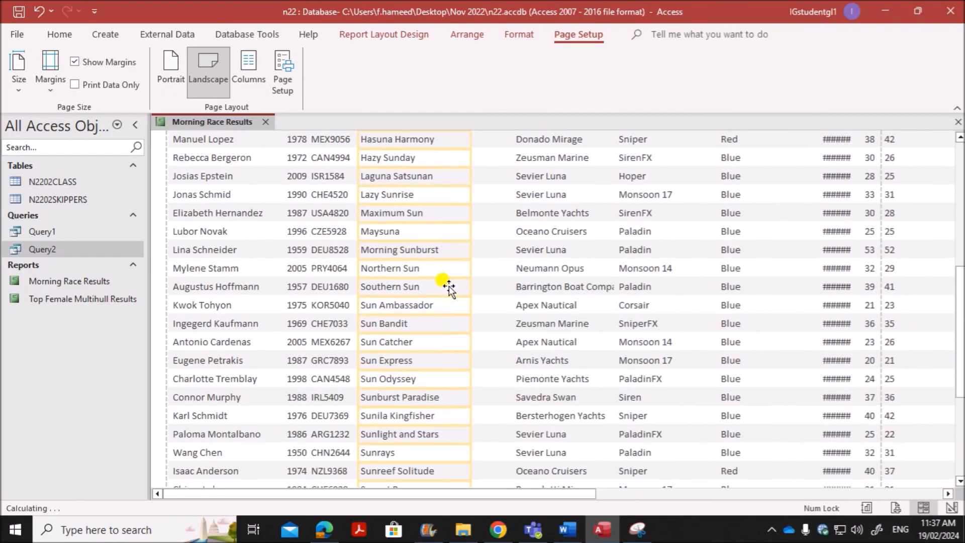
scroll(450, 289, "up", 15)
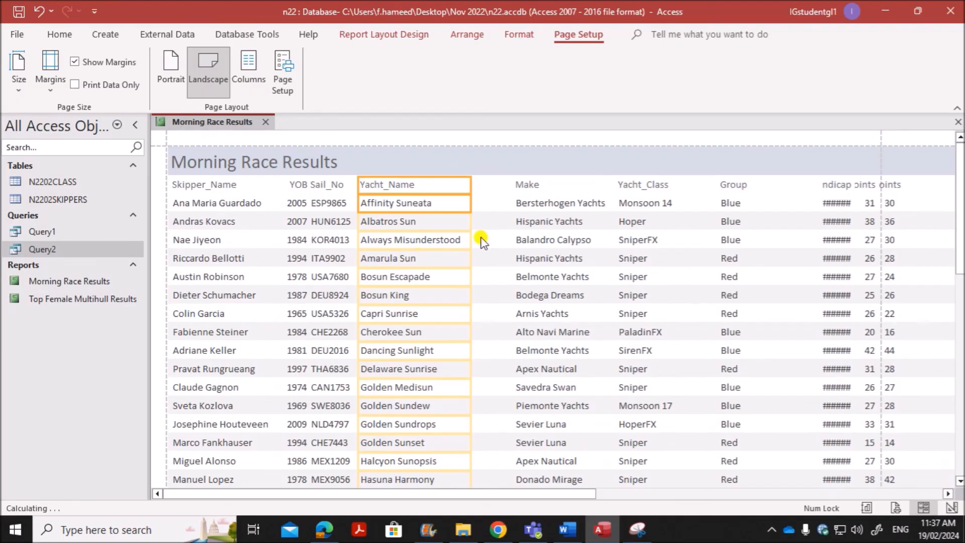
Step: Move the Make heading and data beside Yacht_Name and widen the column to show "Barrington Boat Company" in full
left_click(563, 185)
left_click_drag(547, 185, 504, 184)
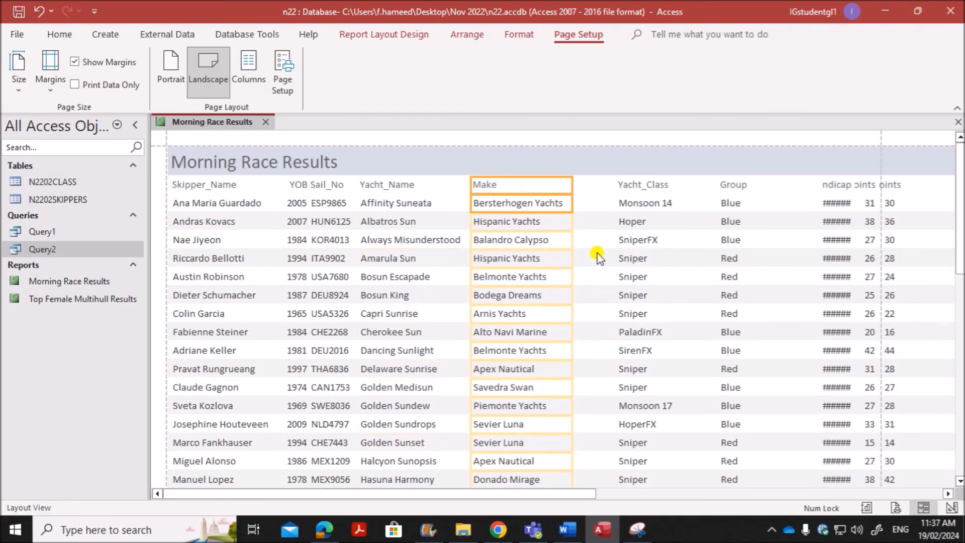
scroll(598, 257, "down", 5)
left_click_drag(572, 354, 584, 358)
left_click(585, 360)
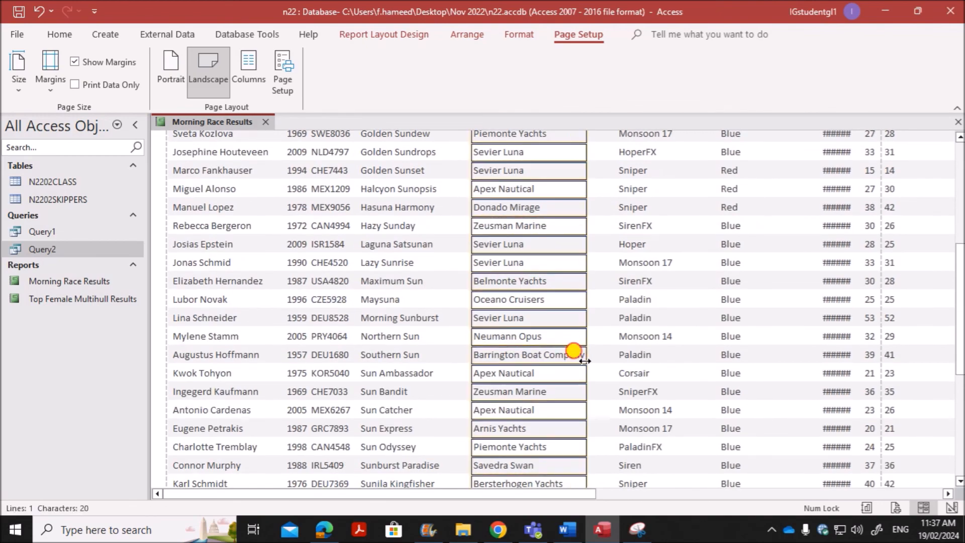
scroll(568, 395, "down", 2)
scroll(568, 396, "down", 3)
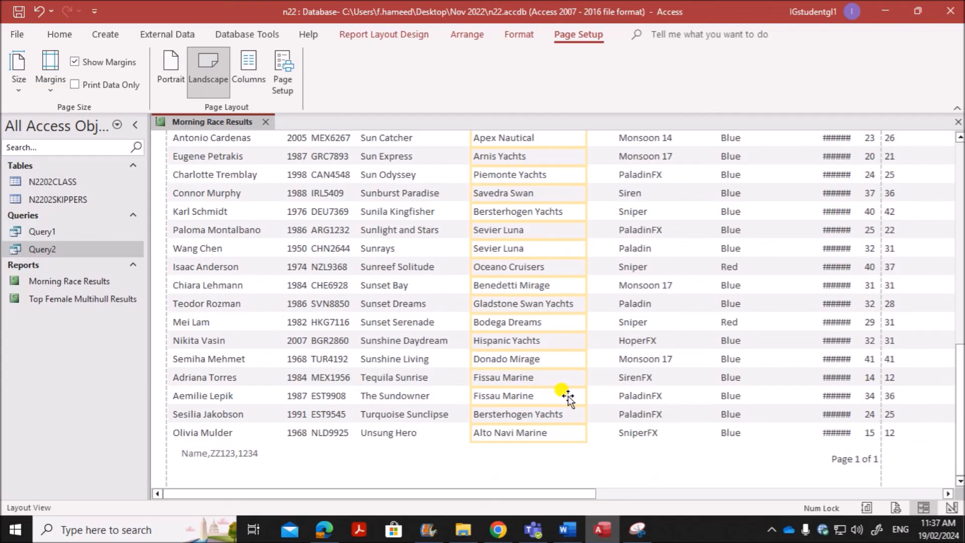
scroll(572, 375, "up", 5)
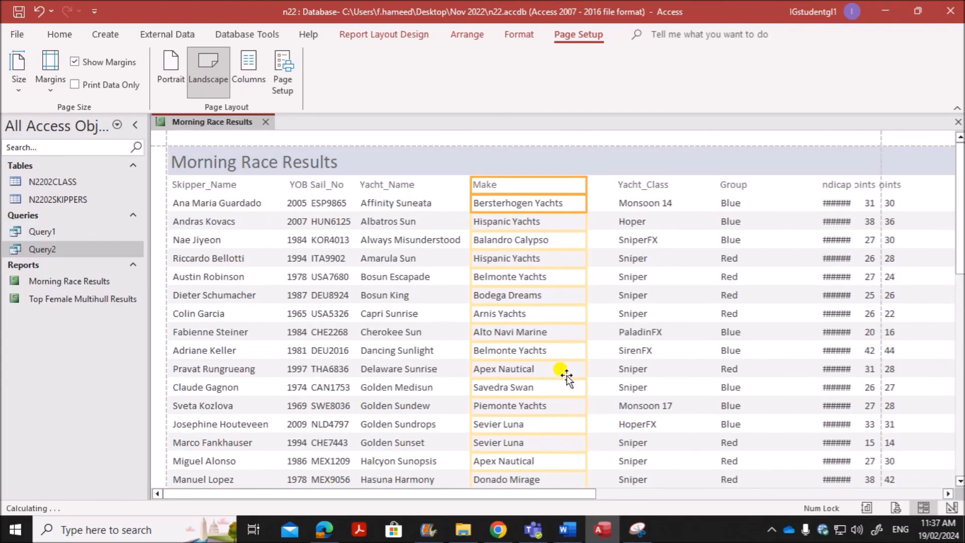
Step: Move the Yacht_Class heading and data beside Make, check its values down the report and narrow the column to fit
left_click(644, 187)
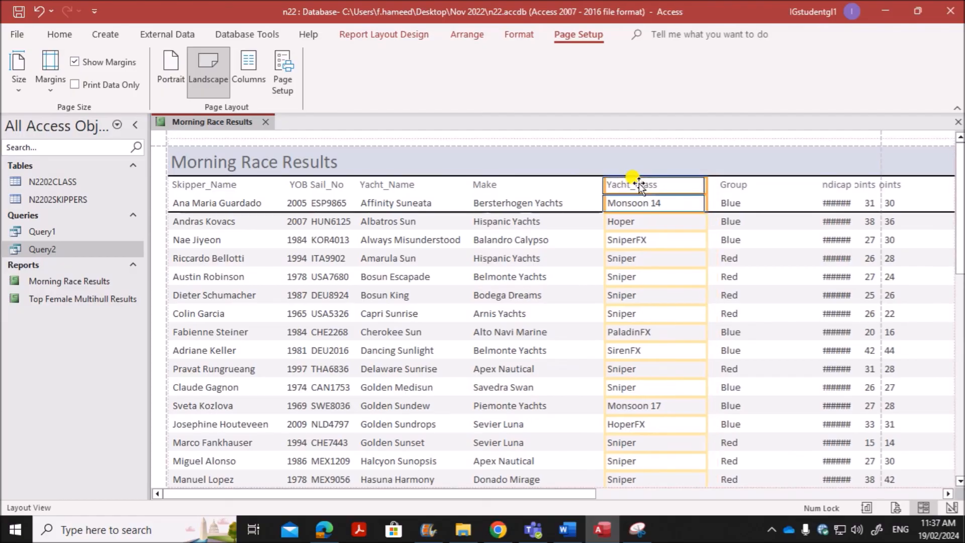
scroll(638, 183, "down", 3)
scroll(601, 252, "down", 2)
scroll(601, 274, "up", 5)
scroll(602, 277, "down", 2)
scroll(602, 277, "up", 2)
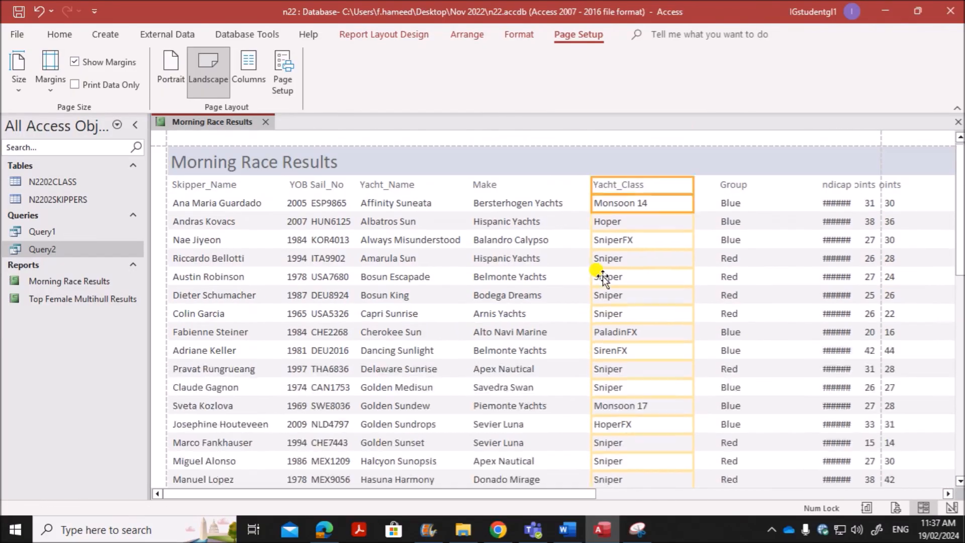
scroll(602, 276, "down", 3)
scroll(602, 276, "down", 1)
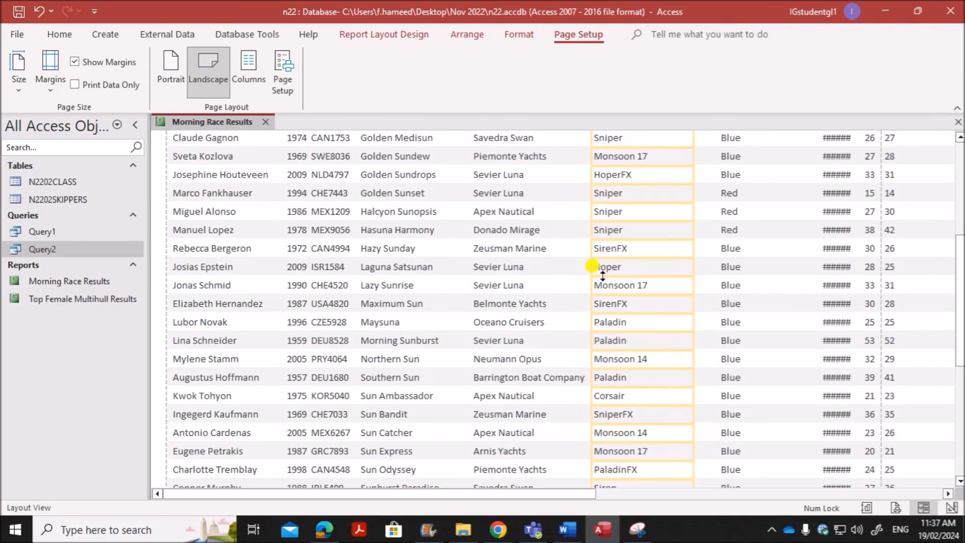
scroll(750, 204, "up", 3)
scroll(751, 204, "up", 2)
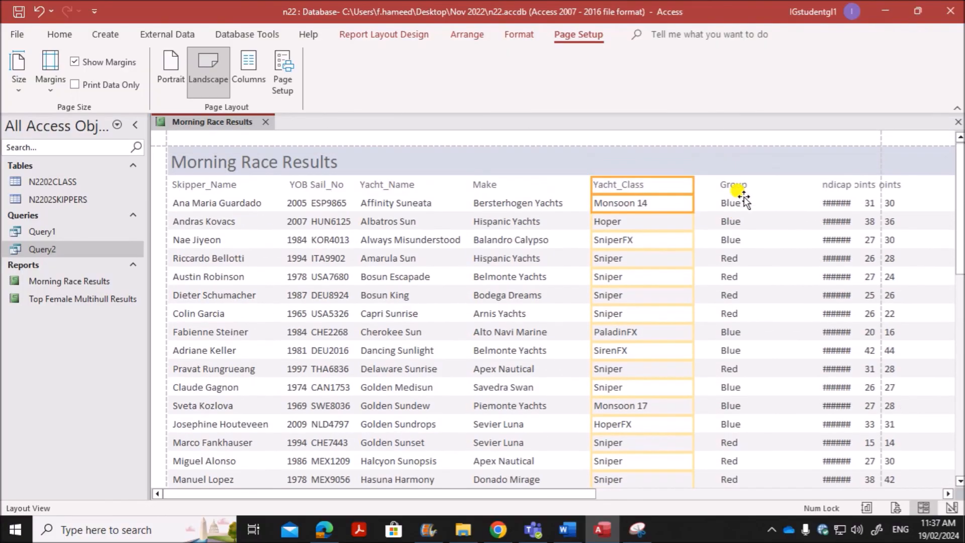
left_click(695, 185)
left_click_drag(696, 185, 659, 191)
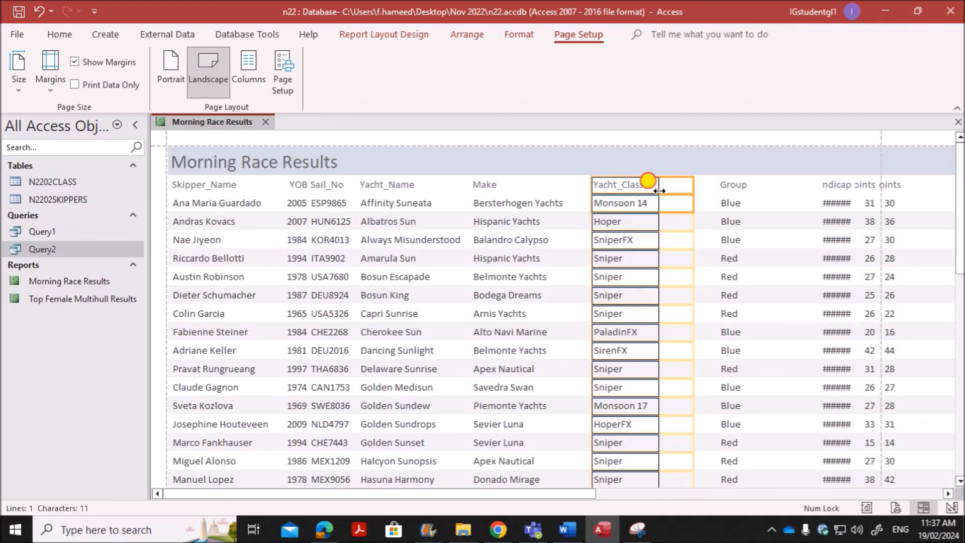
Step: Narrow the Group column to fit its data and move it beside Yacht_Class
left_click(735, 185)
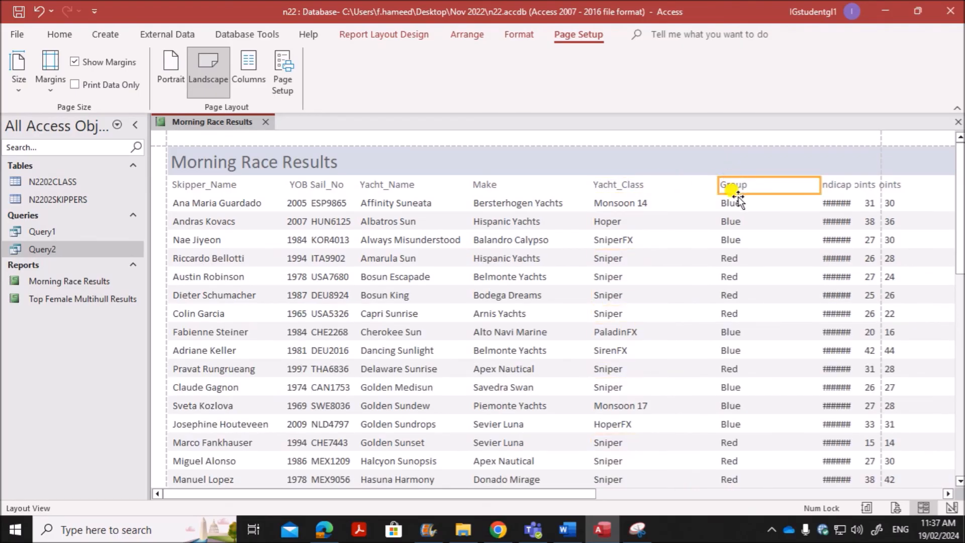
left_click_drag(816, 185, 758, 190)
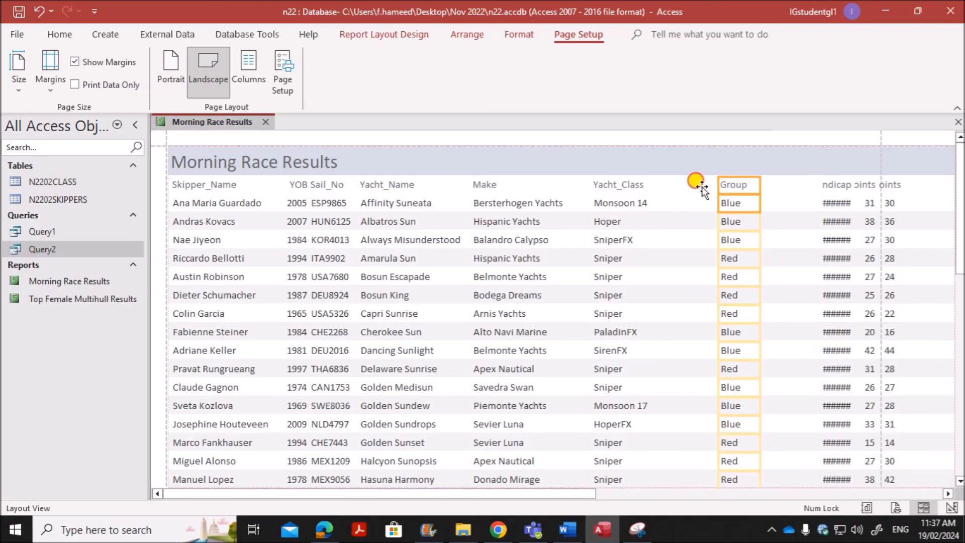
left_click_drag(695, 188, 696, 188)
Step: Place the Handicap and Points columns beside Group, widening each so its heading and data display in full
left_click(835, 185)
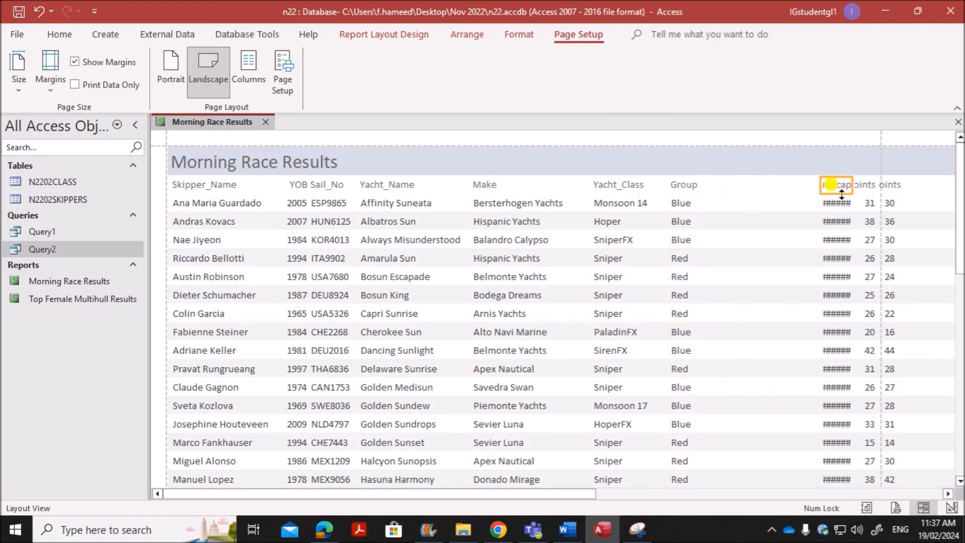
left_click_drag(819, 183, 724, 187)
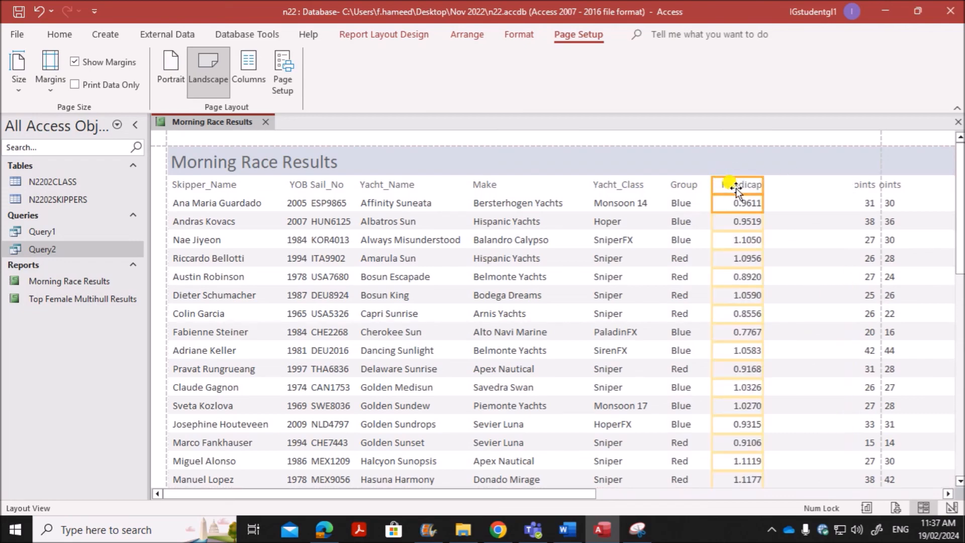
left_click(854, 184)
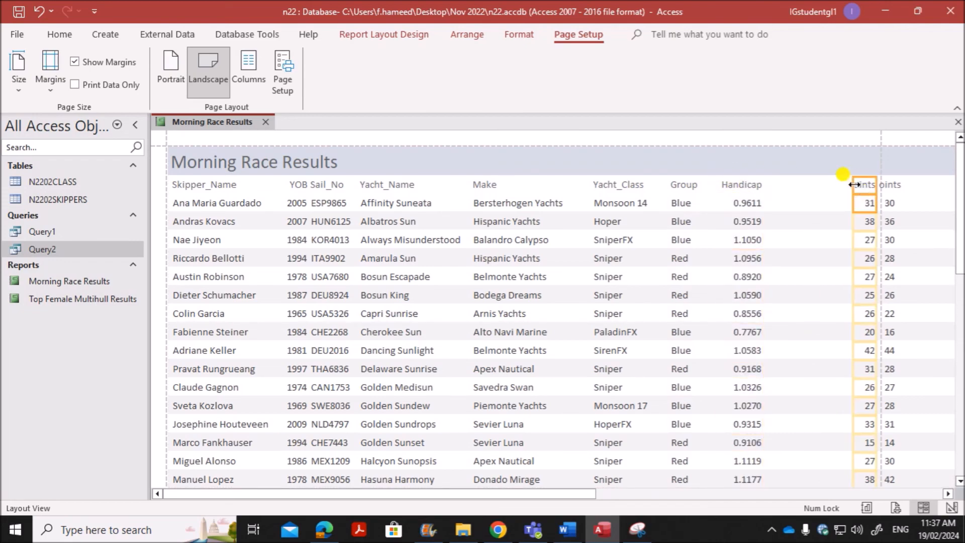
left_click_drag(853, 185, 792, 190)
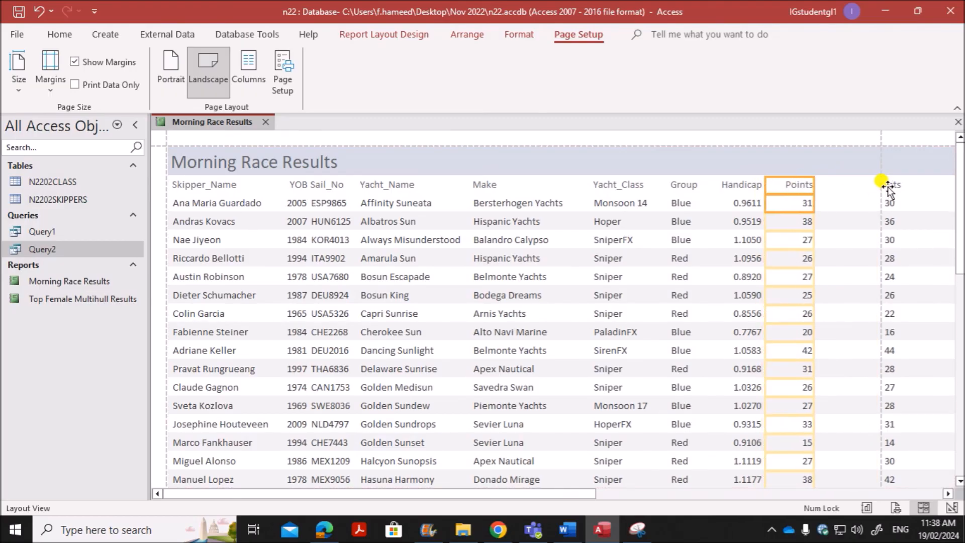
Step: Reposition and widen the New_Points column beside Points so its full heading fits within the page width
left_click(888, 186)
left_click(894, 201)
left_click_drag(877, 185, 822, 185)
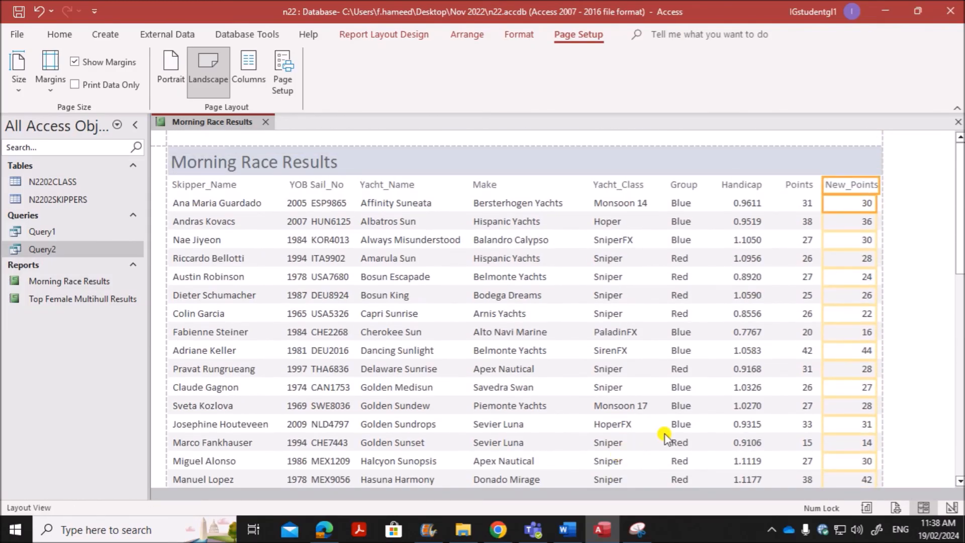
Step: Open the report in Print Preview and check the column data, page count and footer on the first page
scroll(666, 432, "down", 10)
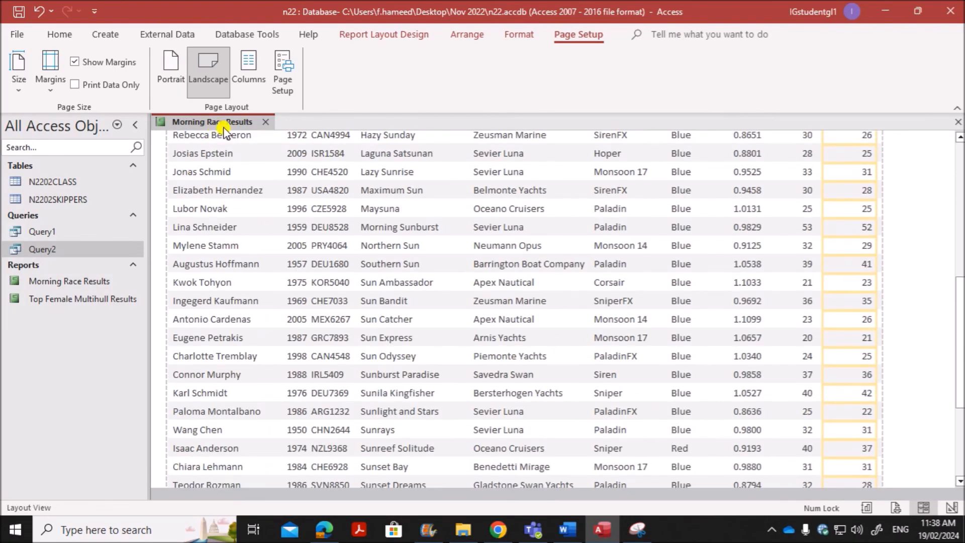
right_click(224, 132)
left_click(270, 254)
scroll(280, 269, "down", 10)
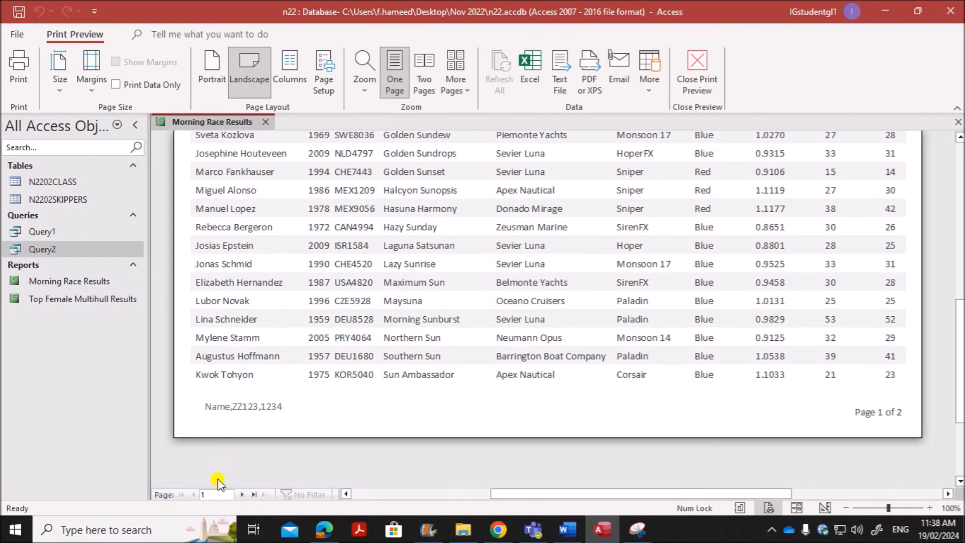
scroll(827, 285, "up", 10)
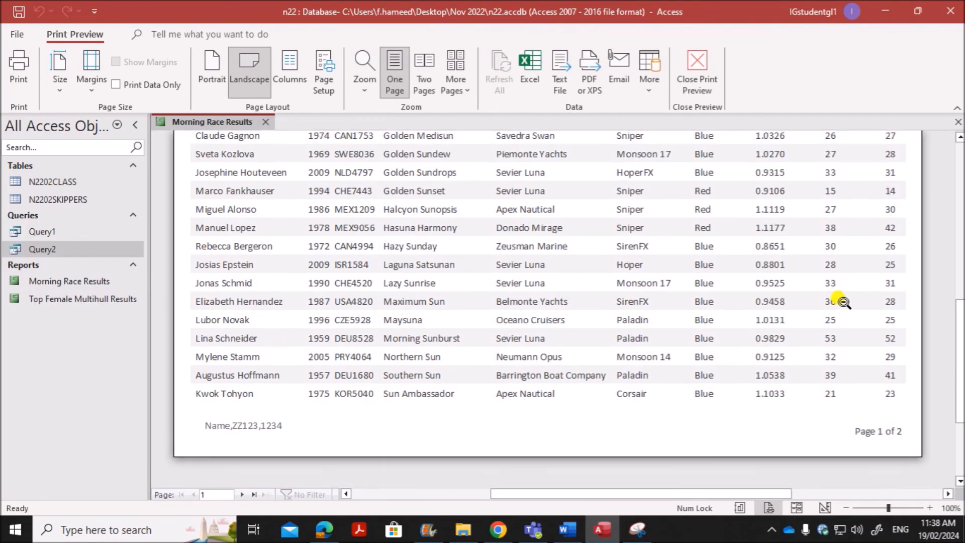
Step: Examine the records, column headings and footer on both pages of the Morning Race Results print preview
scroll(319, 465, "down", 3)
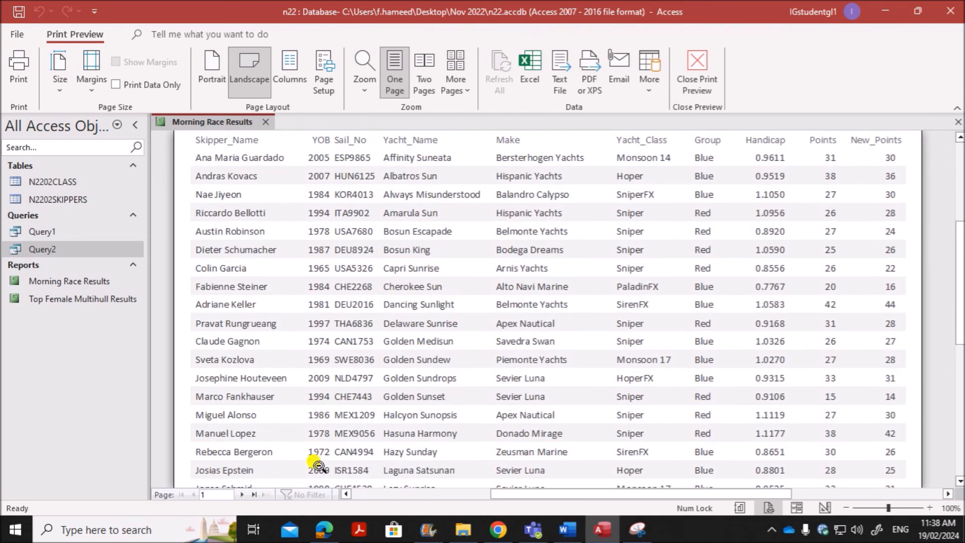
left_click(238, 492)
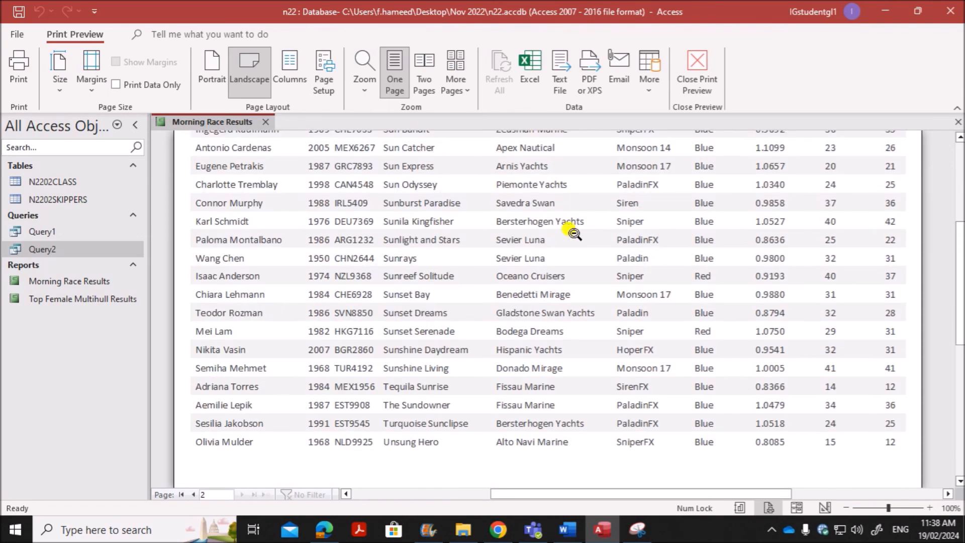
scroll(407, 288, "down", 6)
scroll(408, 288, "up", 12)
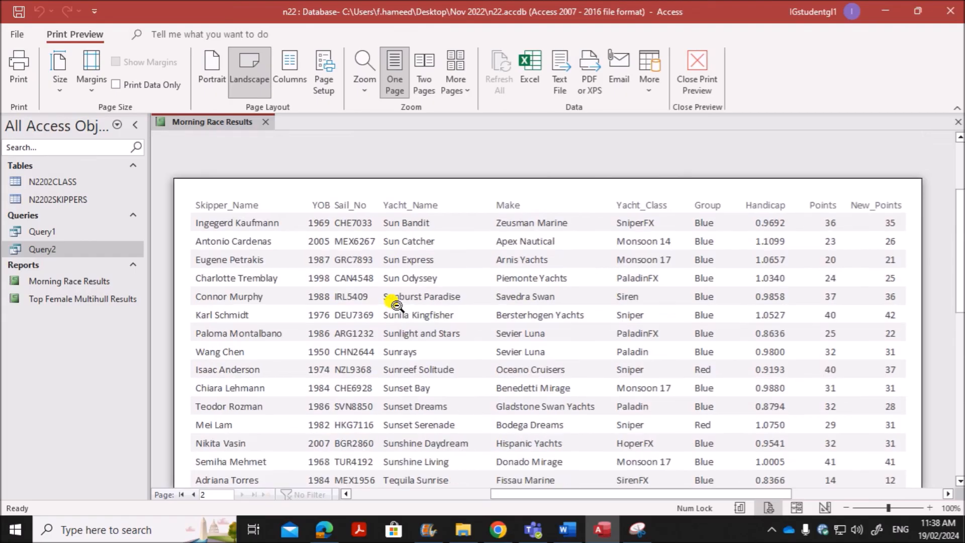
scroll(423, 311, "down", 2)
scroll(397, 402, "down", 2)
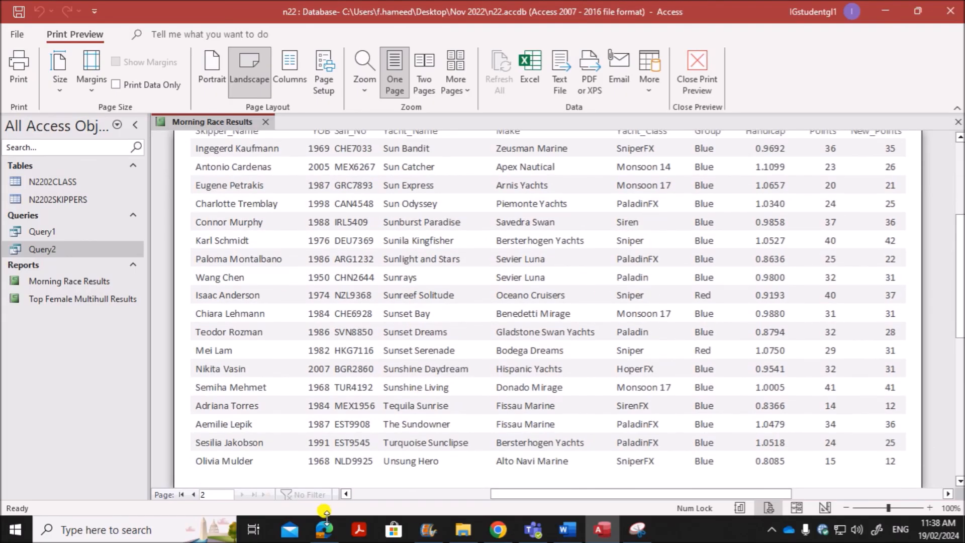
Step: Review the question 15 requirements in the exam paper PDF, and view the report's print settings in Access without printing
left_click(325, 528)
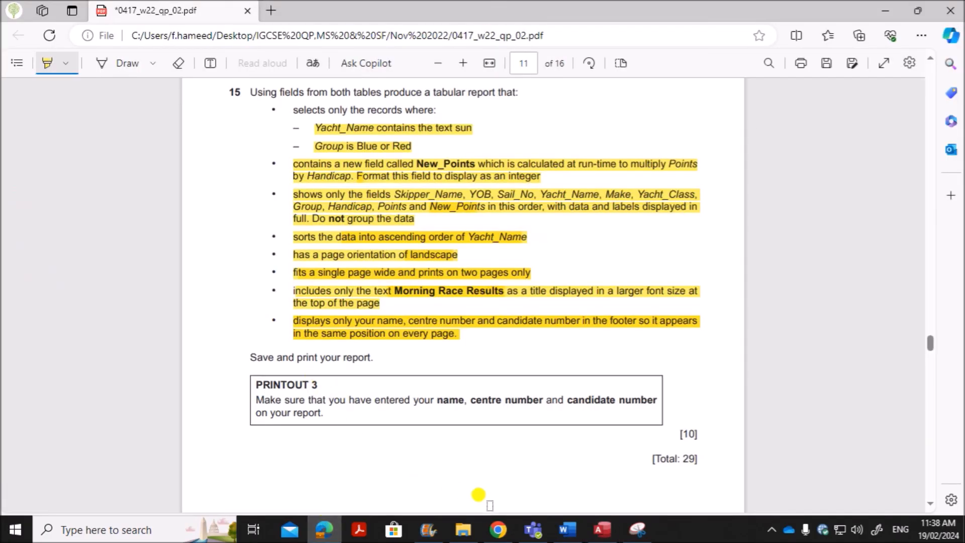
left_click(600, 529)
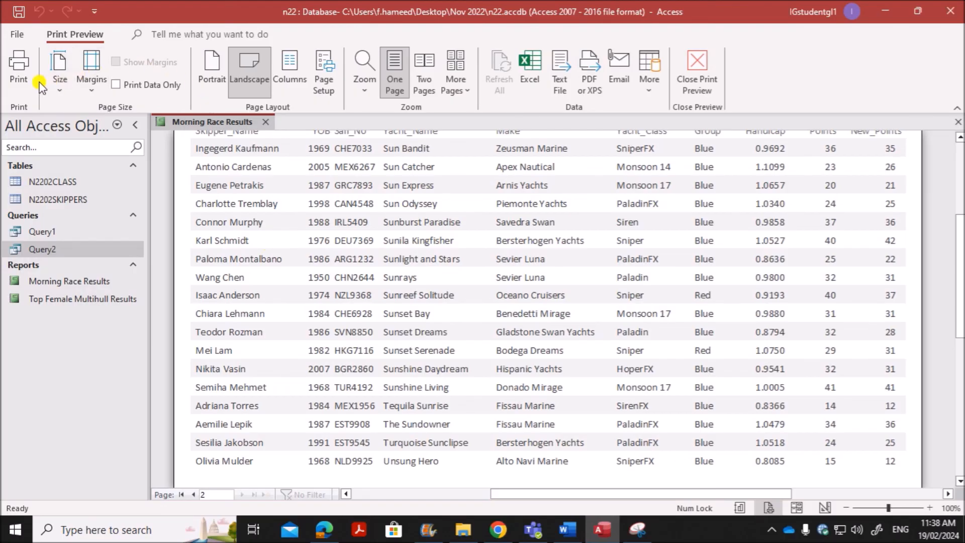
left_click(26, 80)
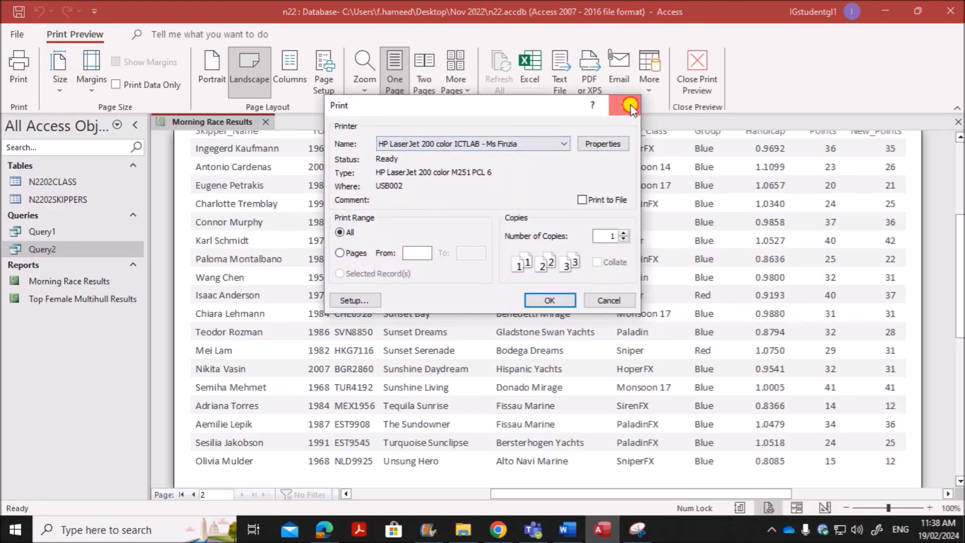
left_click(629, 106)
Step: Switch to the exam paper in Edge and look through the tasks that follow question 15, including Mail merge and Presentation
left_click(324, 529)
scroll(517, 337, "down", 5)
scroll(517, 336, "down", 5)
scroll(517, 336, "down", 4)
scroll(517, 336, "up", 10)
scroll(517, 336, "up", 10)
scroll(517, 338, "down", 10)
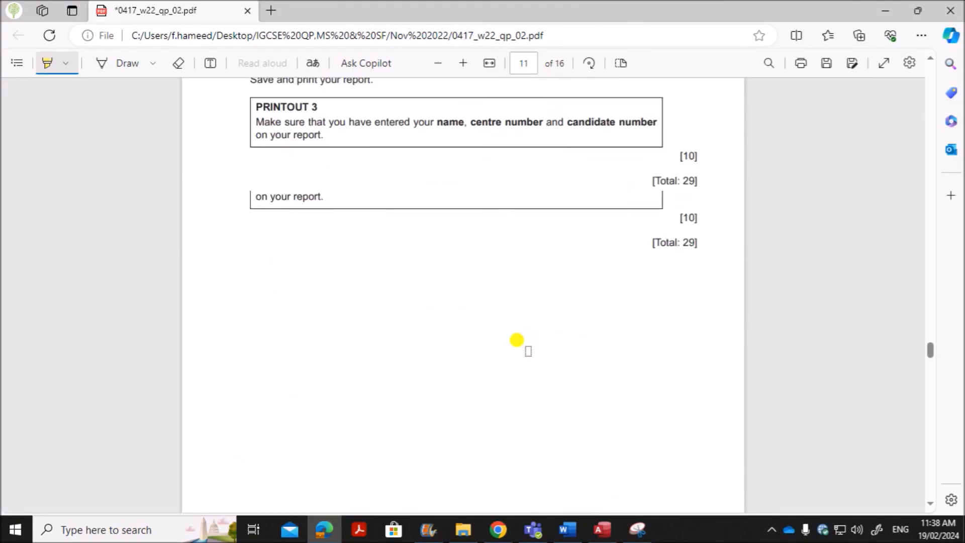
scroll(516, 340, "down", 3)
scroll(519, 331, "down", 20)
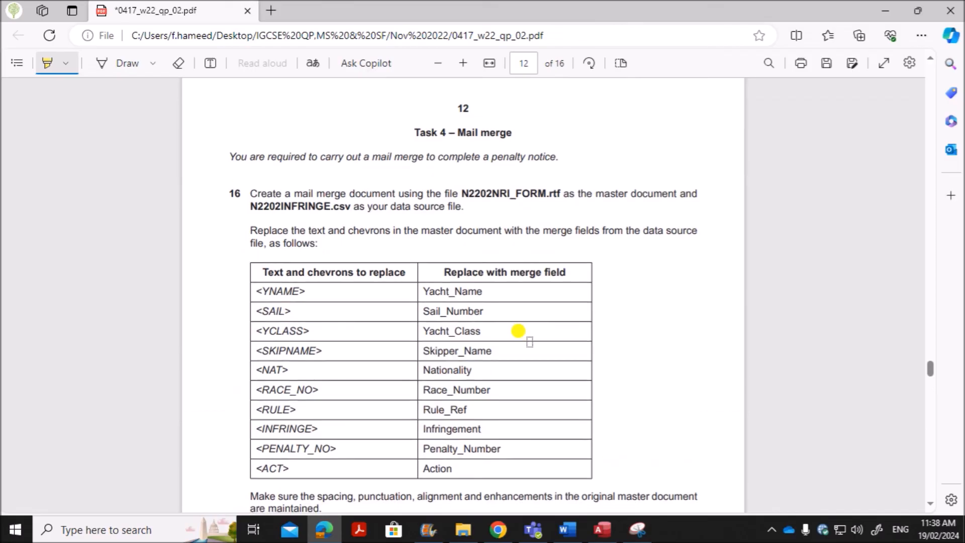
scroll(519, 331, "down", 8)
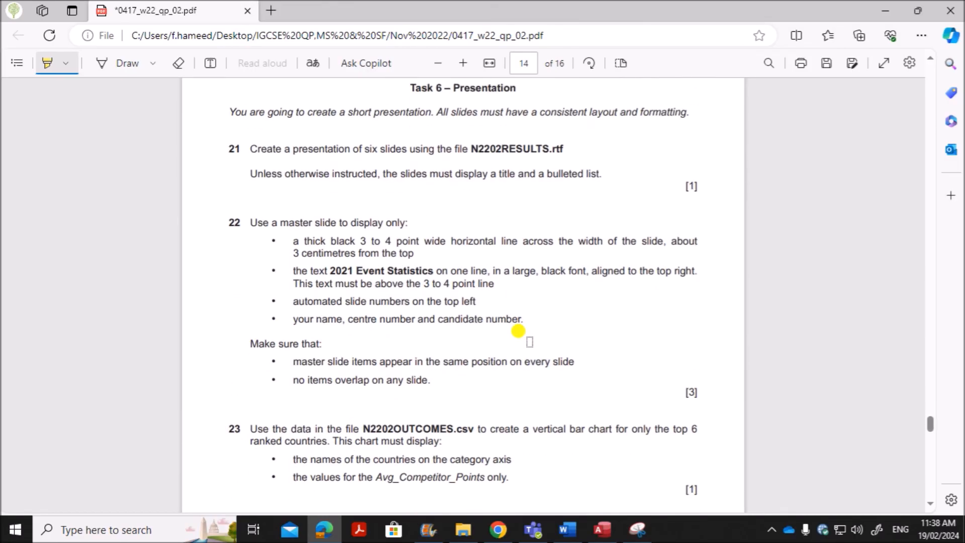
scroll(519, 331, "up", 8)
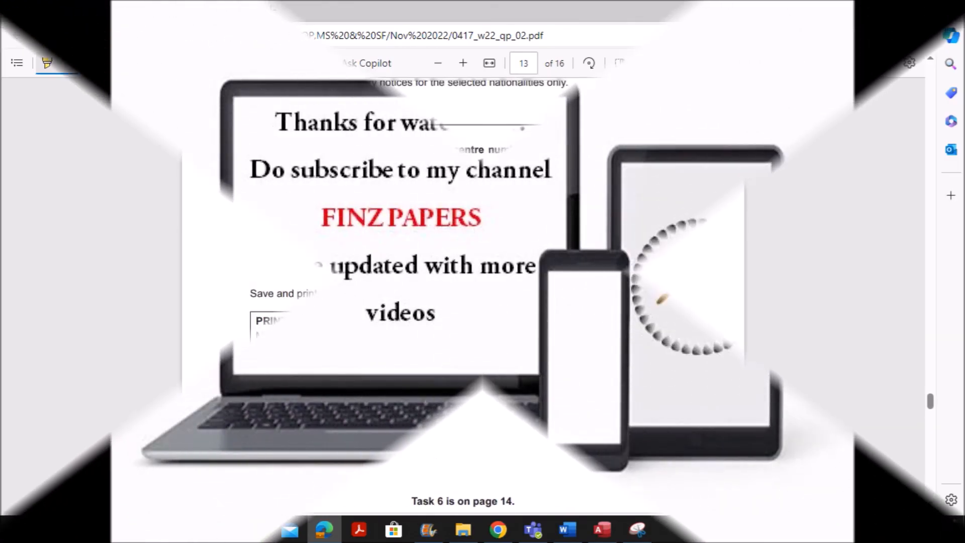